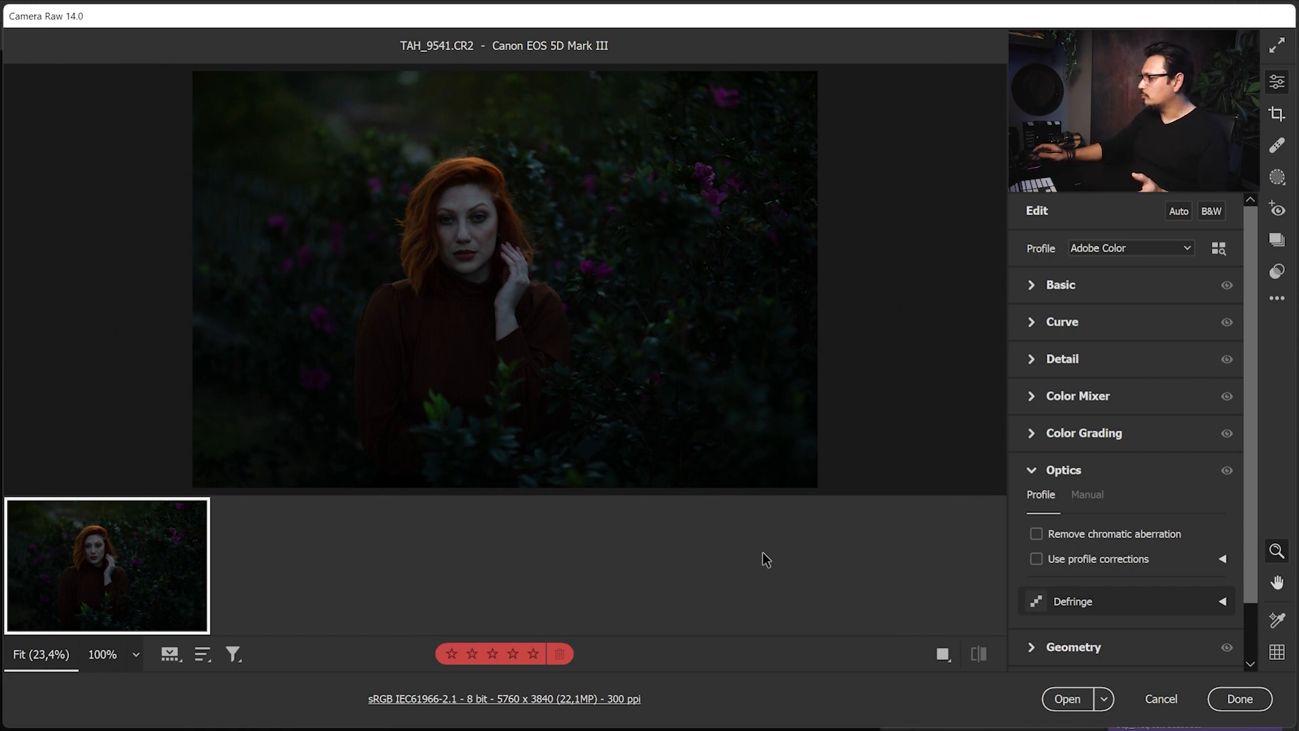
left_click(1277, 299)
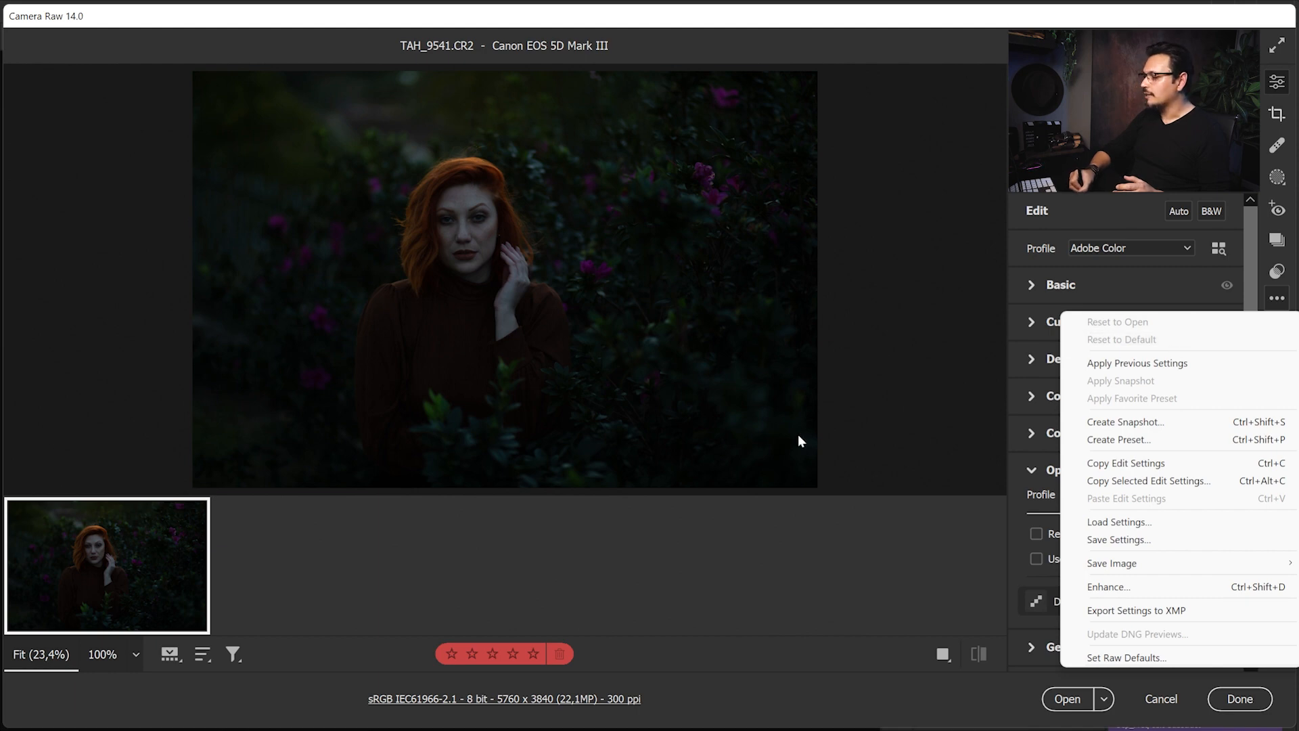
left_click(764, 569)
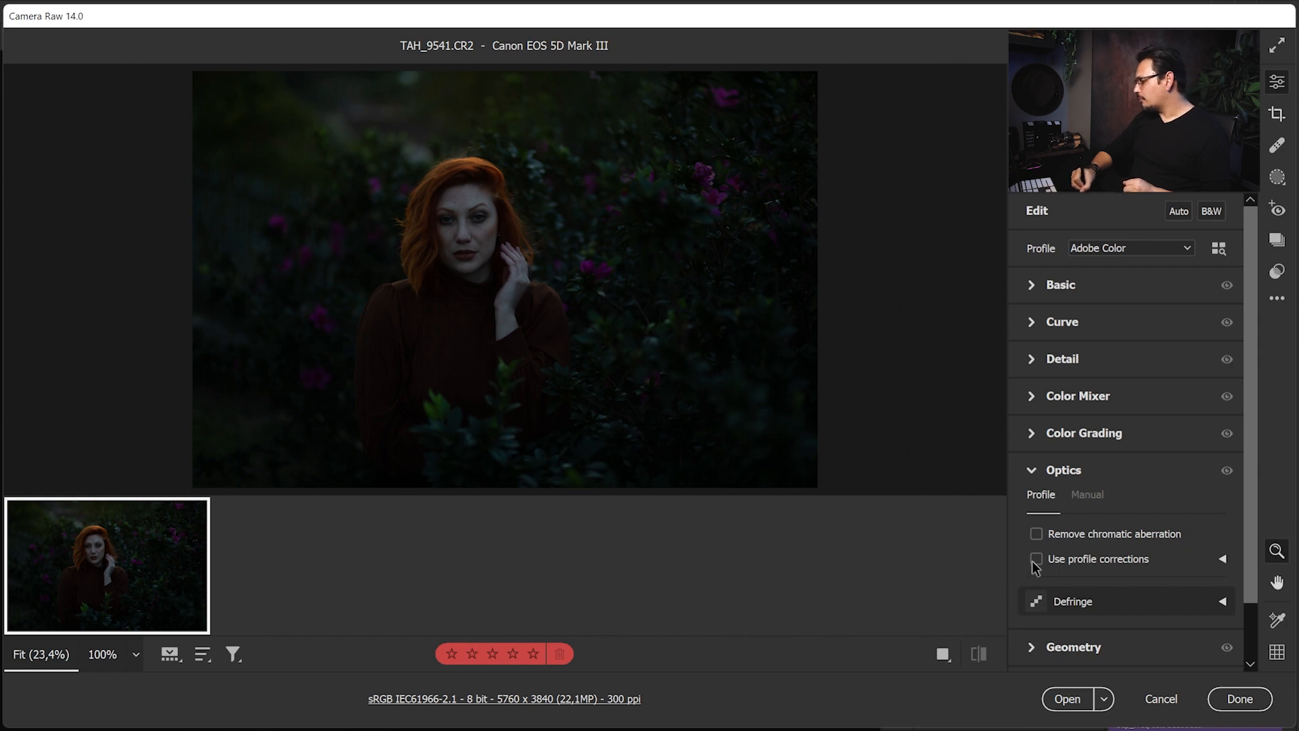
Enable chromatic aberration removal and lens profile corrections for the portrait.
left_click(1037, 535)
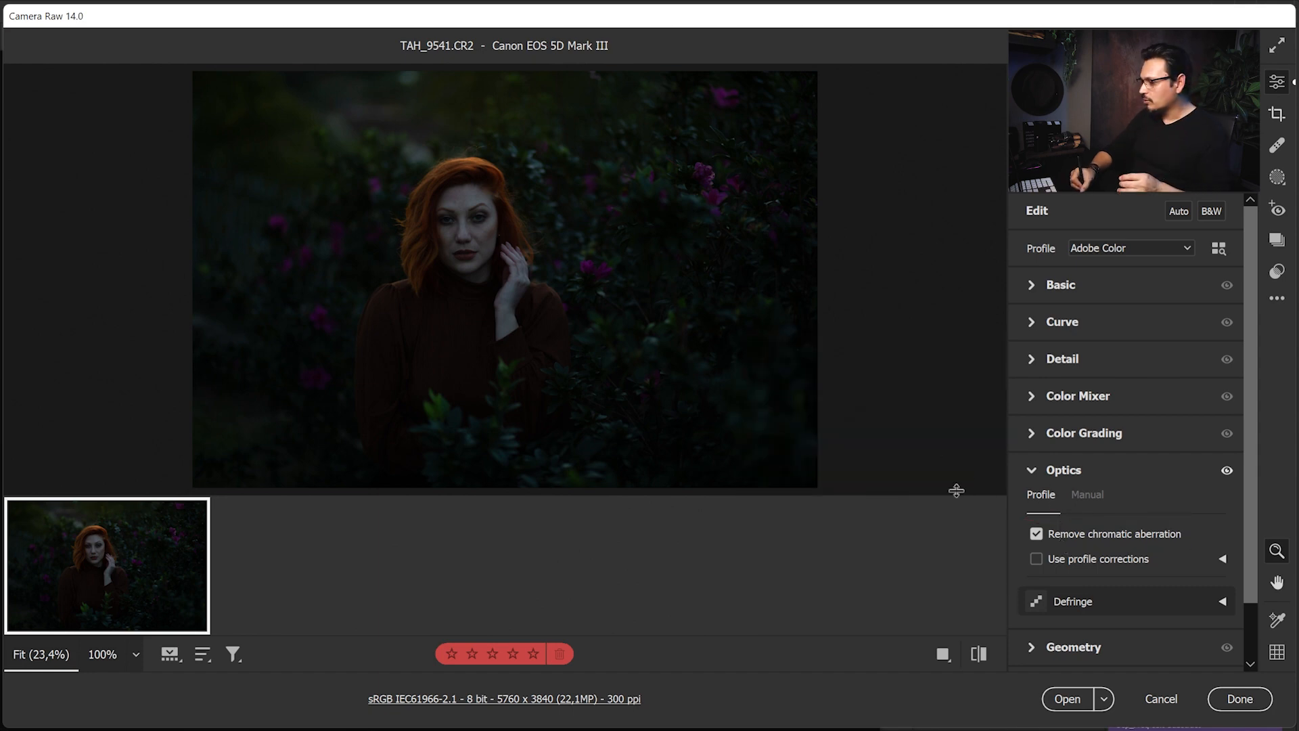
left_click(1041, 559)
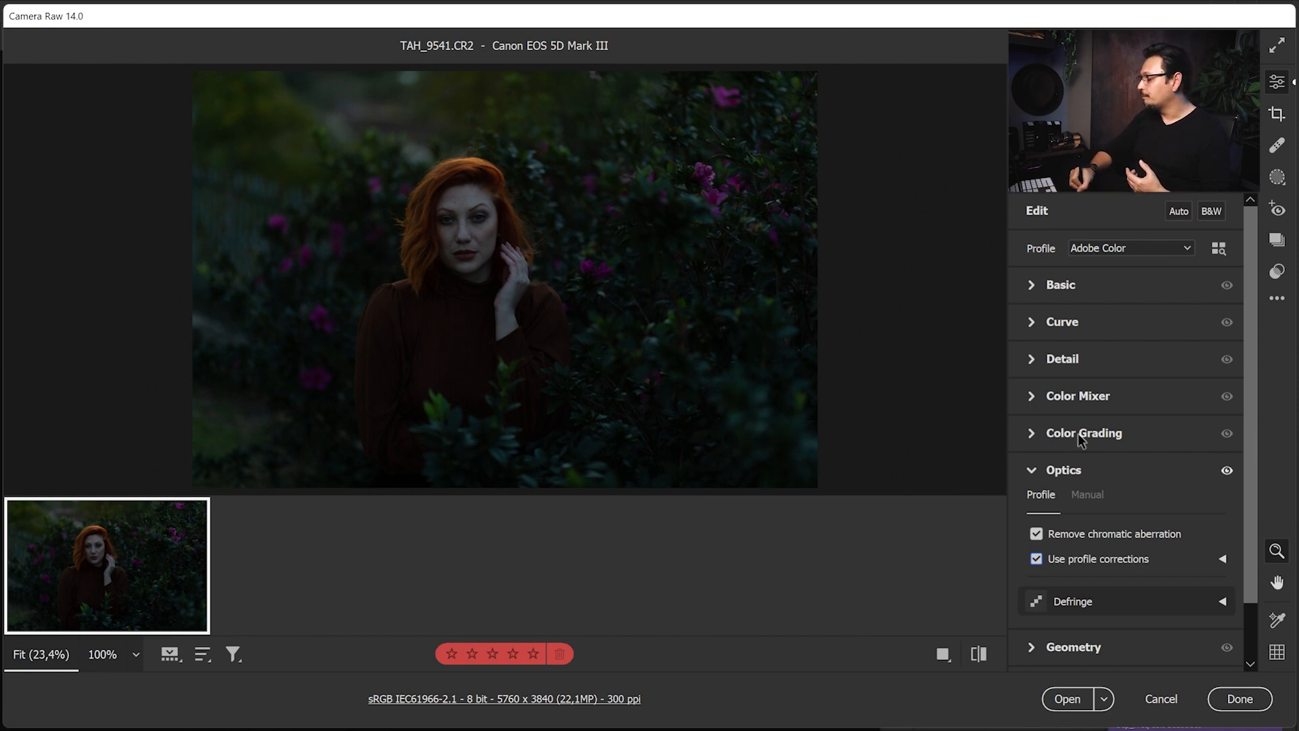
Brighten the midtones by raising a central point on the tone curve to input 114, output 150.
left_click(1030, 324)
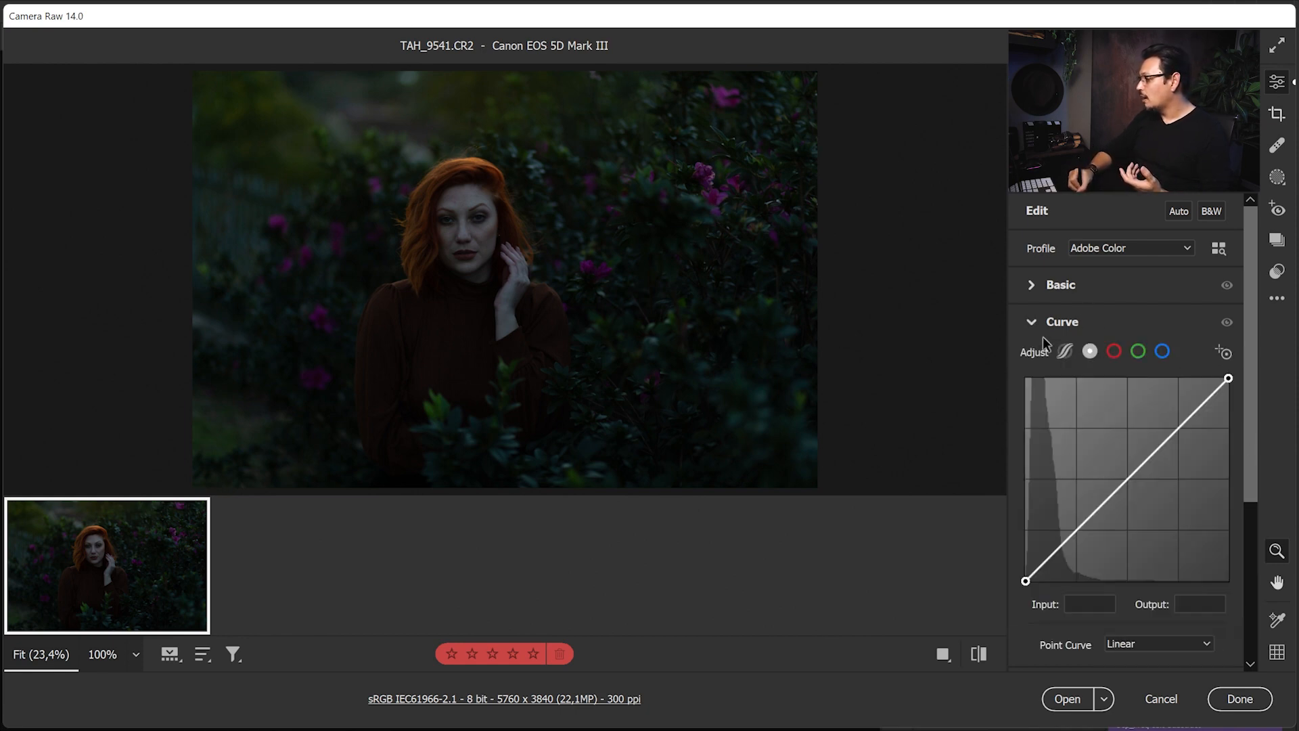
left_click(1124, 482)
left_click_drag(1123, 481, 1116, 462)
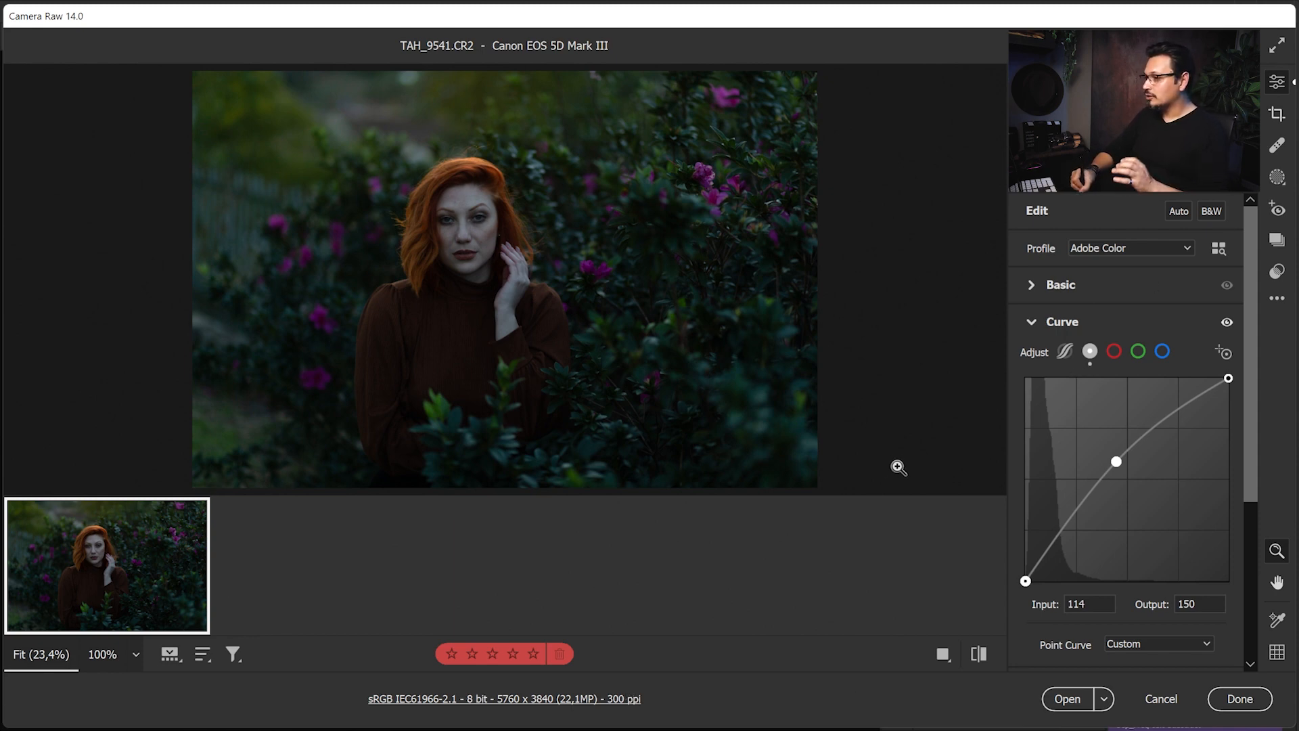
Set the photo's Whites to +29 and Highlights to +10.
left_click(1034, 286)
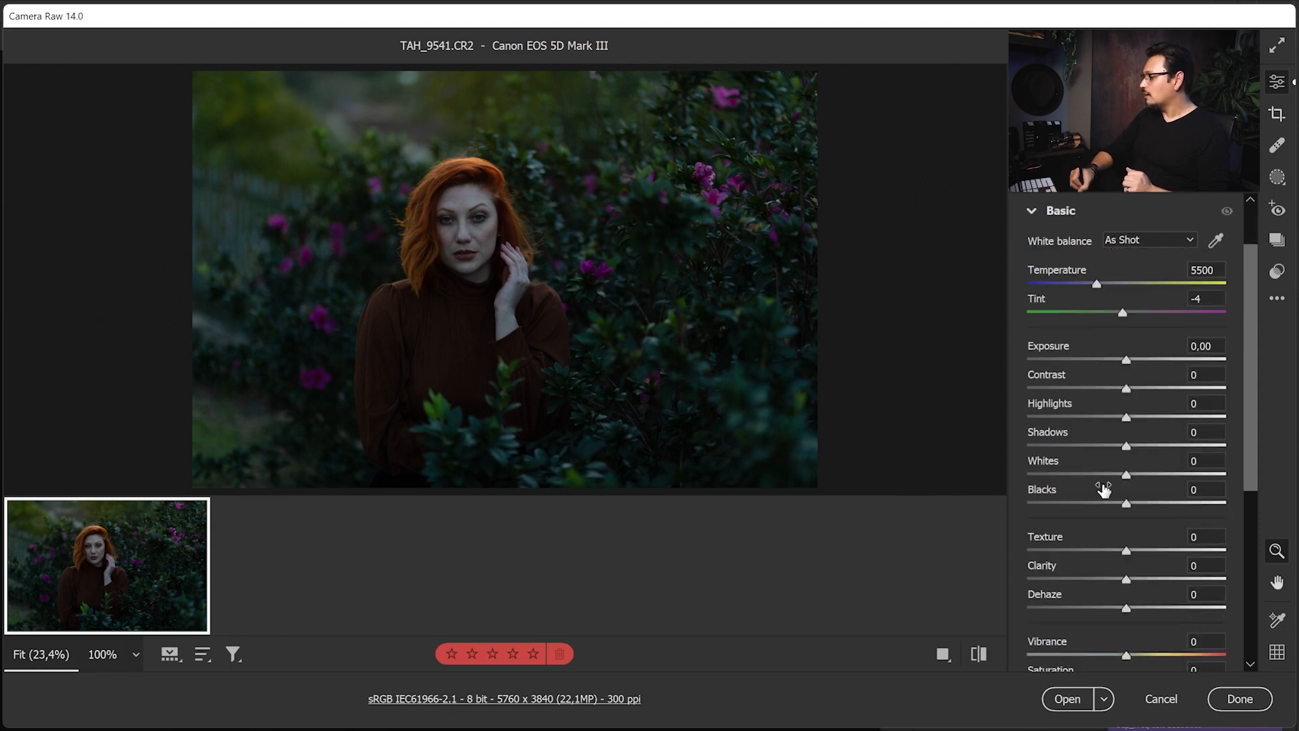
left_click_drag(1124, 473, 1151, 475)
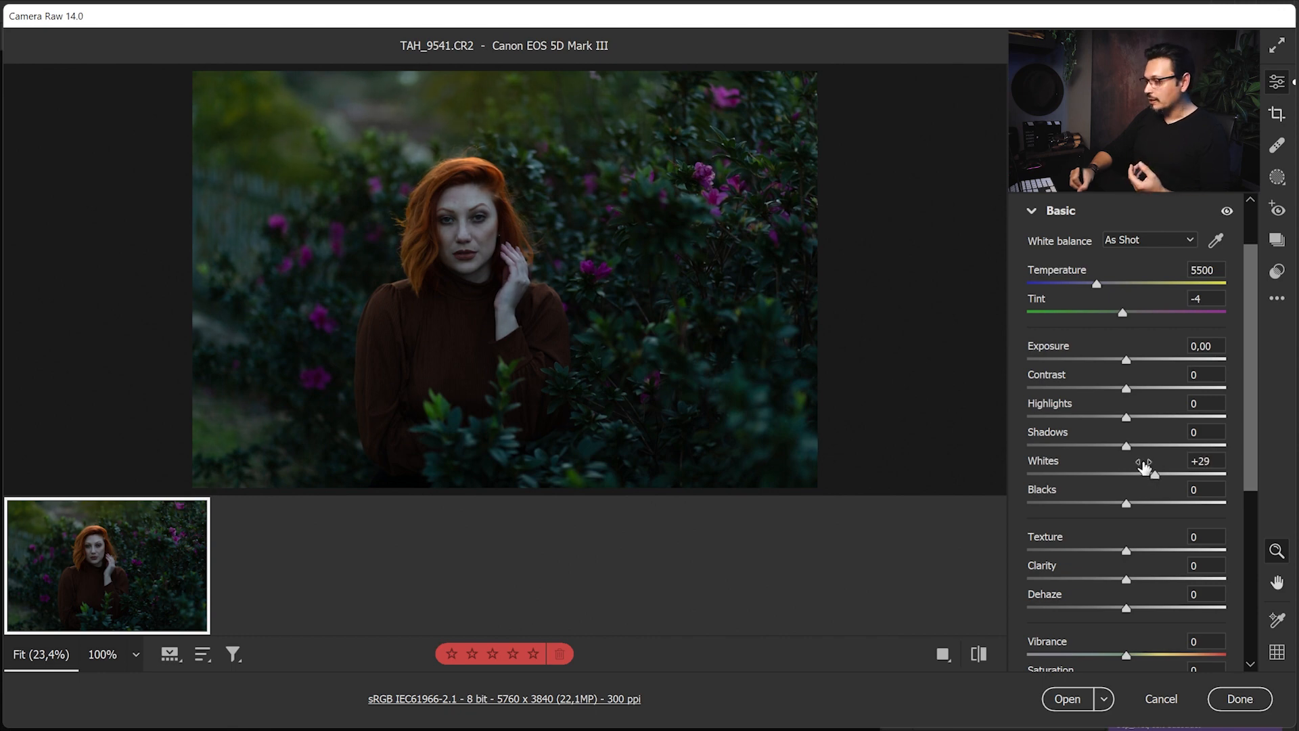
left_click_drag(1127, 417, 1136, 416)
Inspect the face at 100% zoom and reduce the photo's Sharpening to 0.
scroll(477, 214, "up", 1)
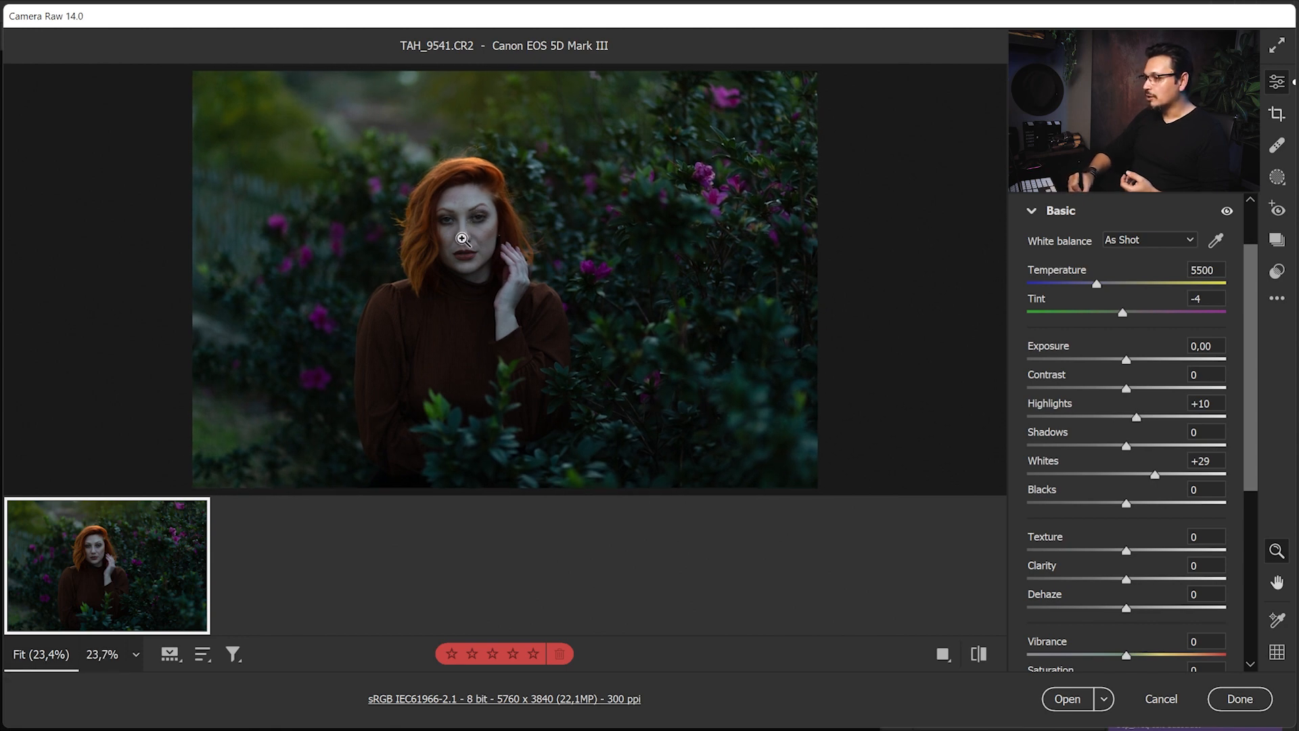
left_click(137, 657)
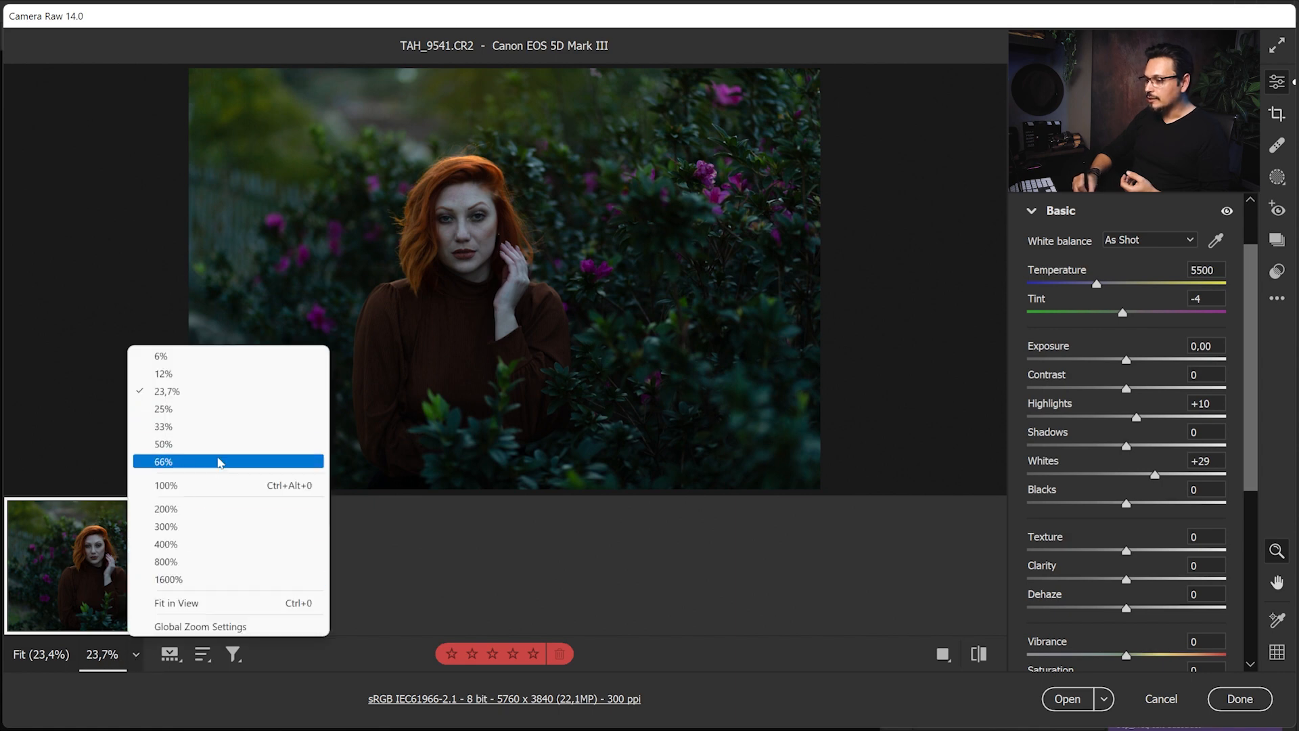
left_click(215, 487)
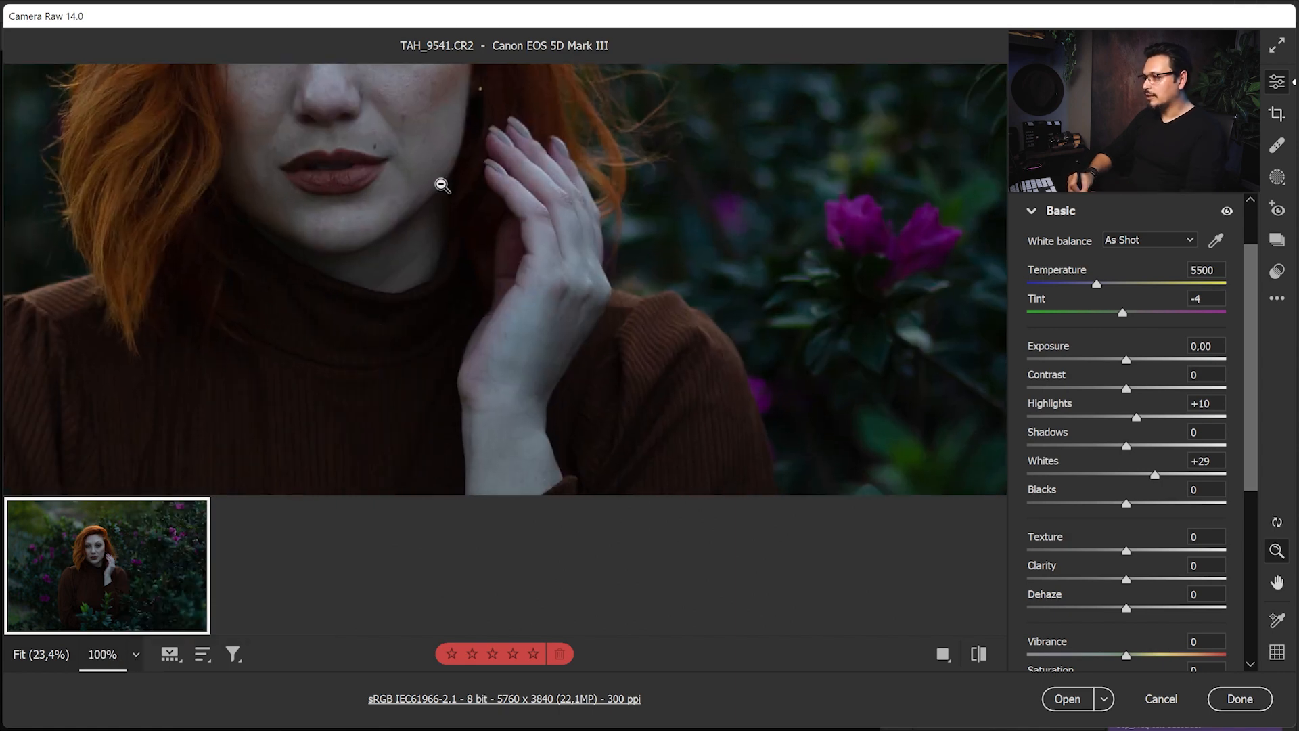
left_click_drag(443, 161, 583, 293)
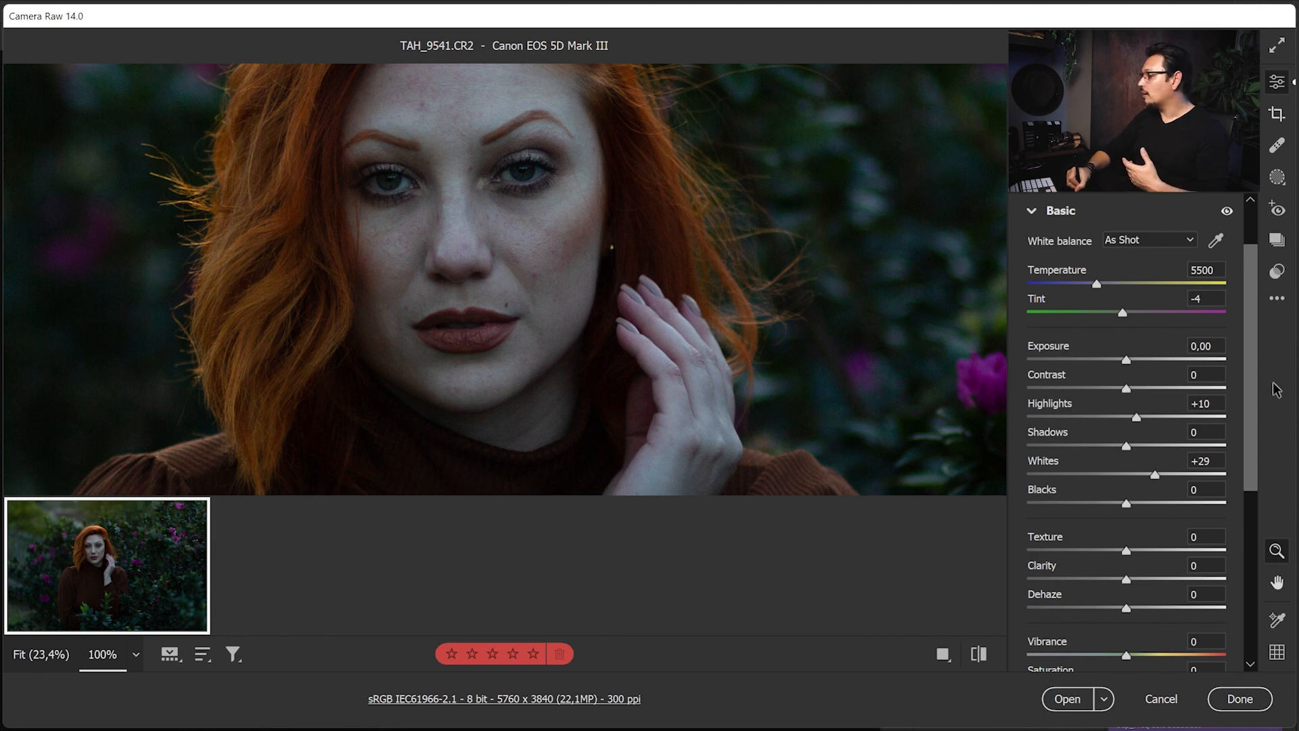
left_click_drag(1256, 379, 1253, 530)
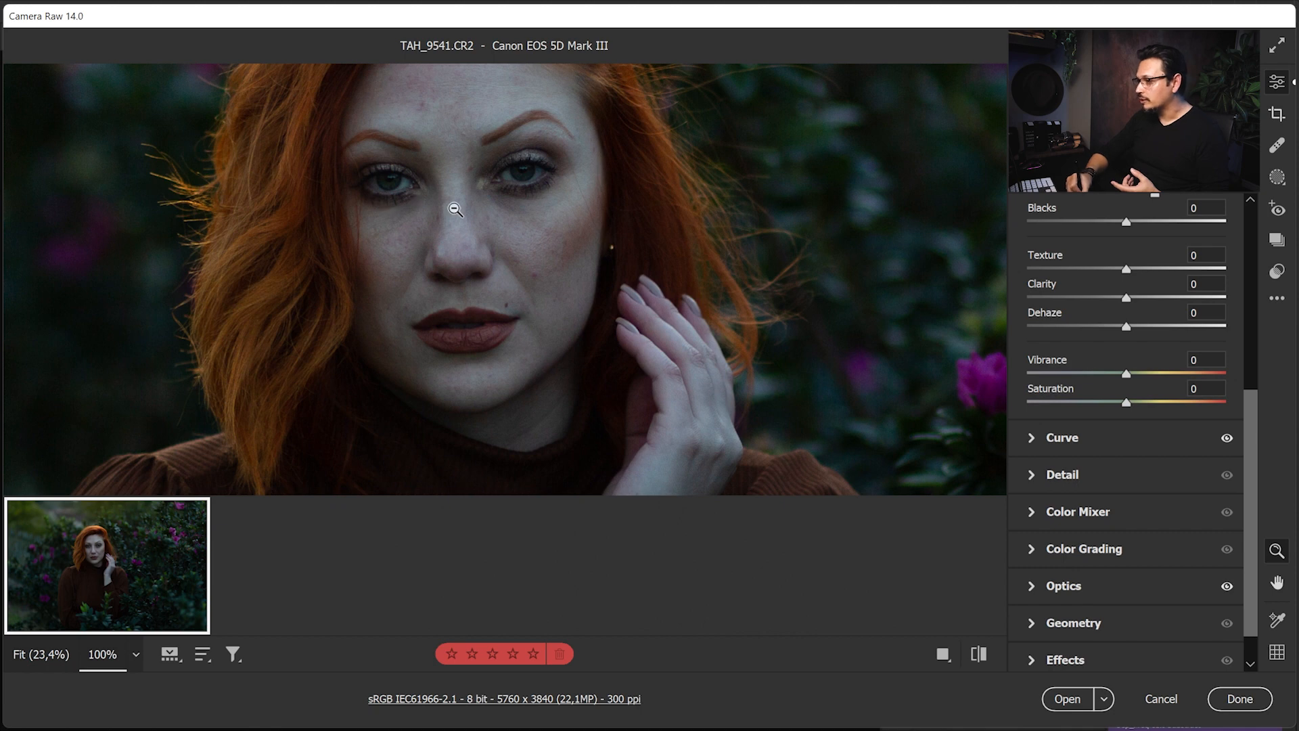
left_click(1033, 477)
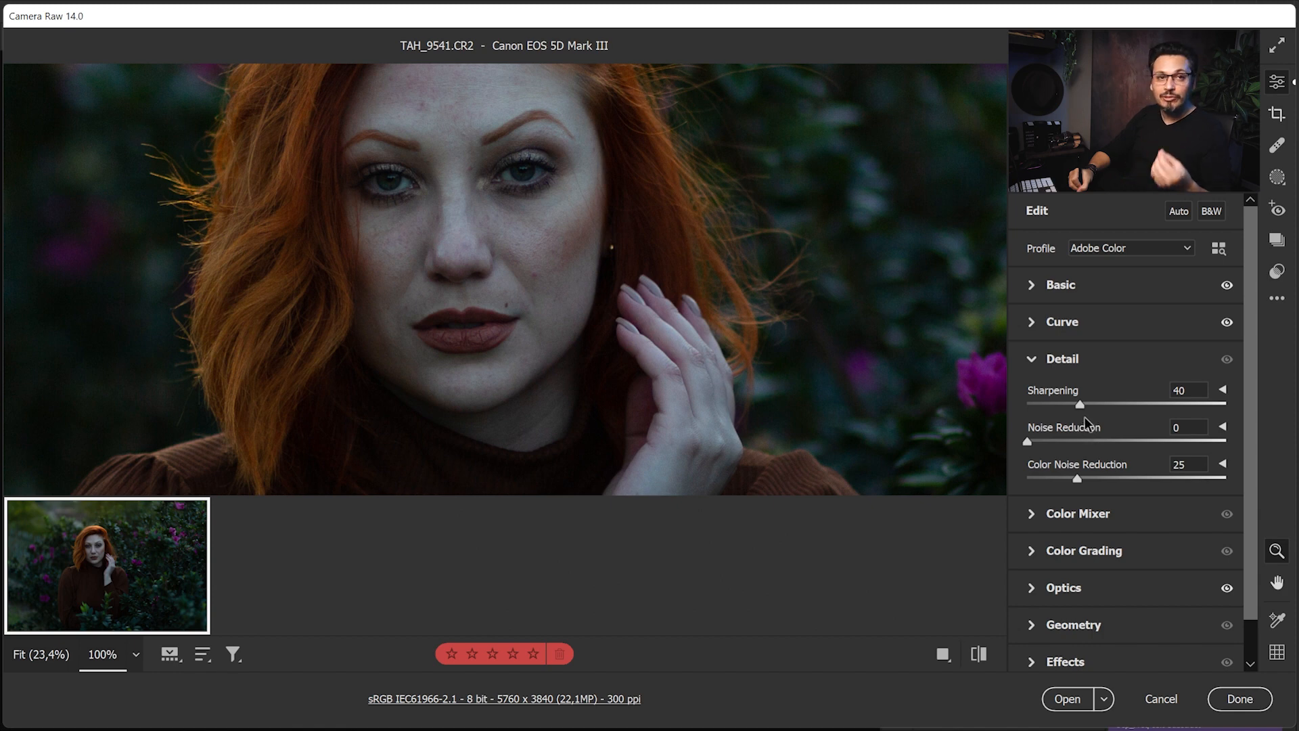
left_click_drag(1080, 405, 1027, 405)
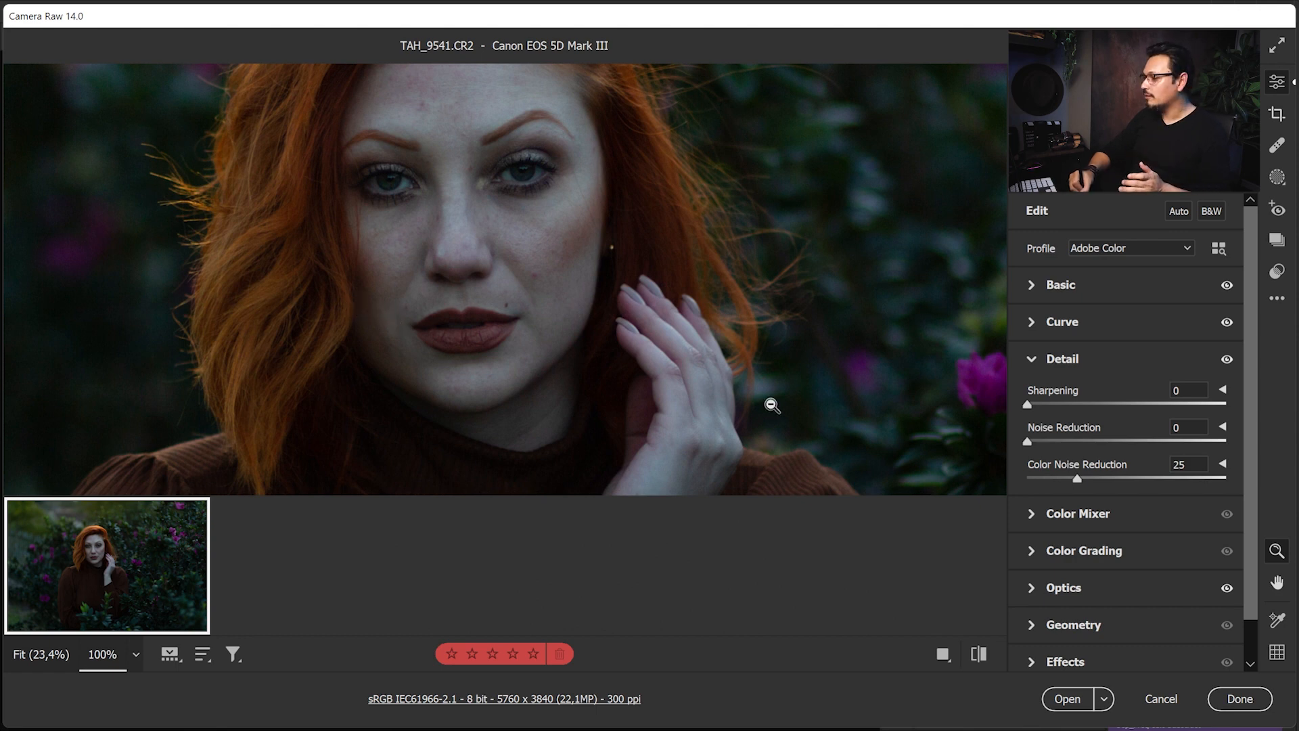
Warm the white balance to a temperature of 6550 and set the Exposure to +0.40.
mouse_move(112, 628)
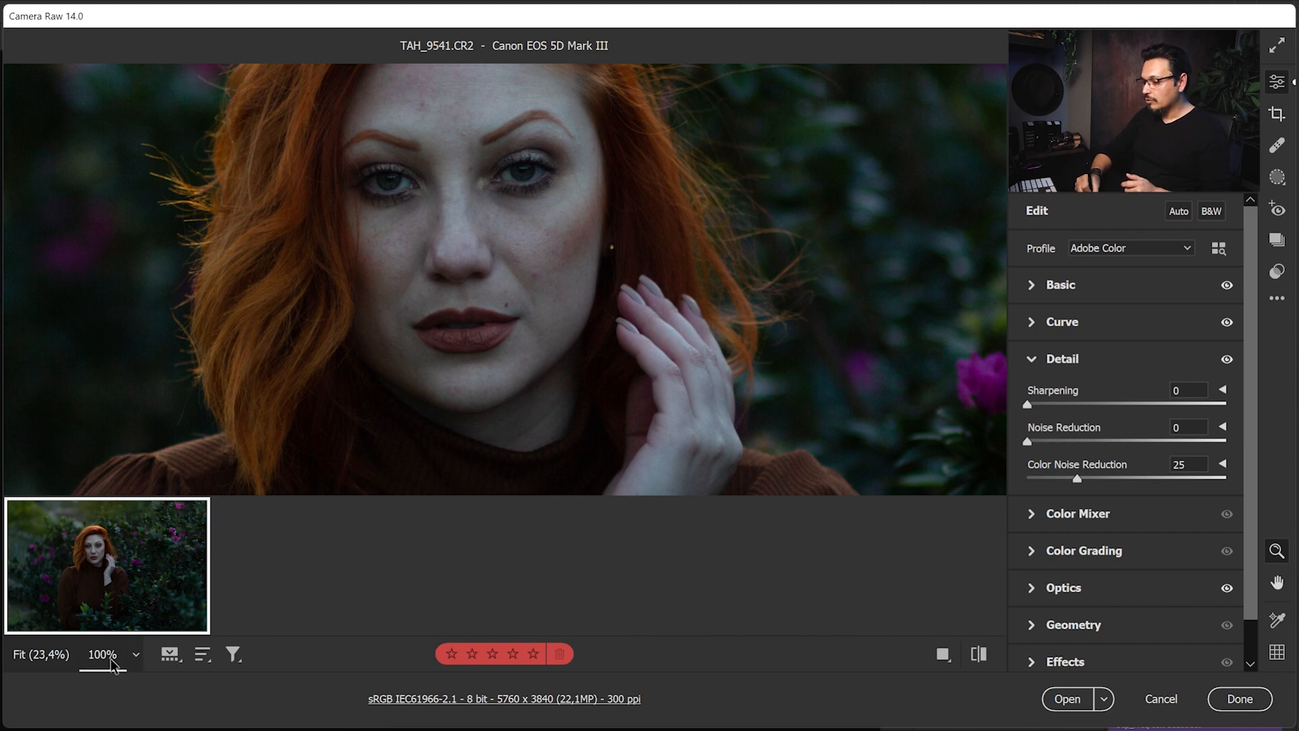
left_click(135, 654)
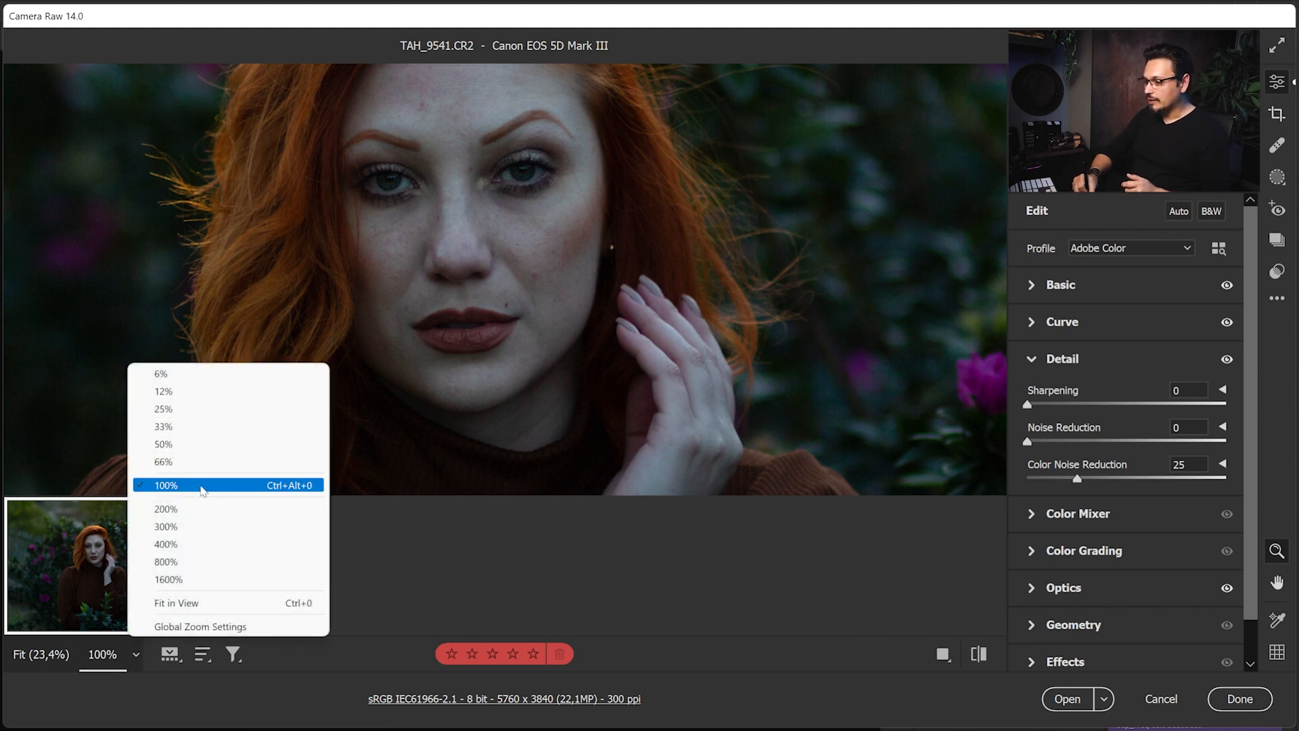
left_click(207, 444)
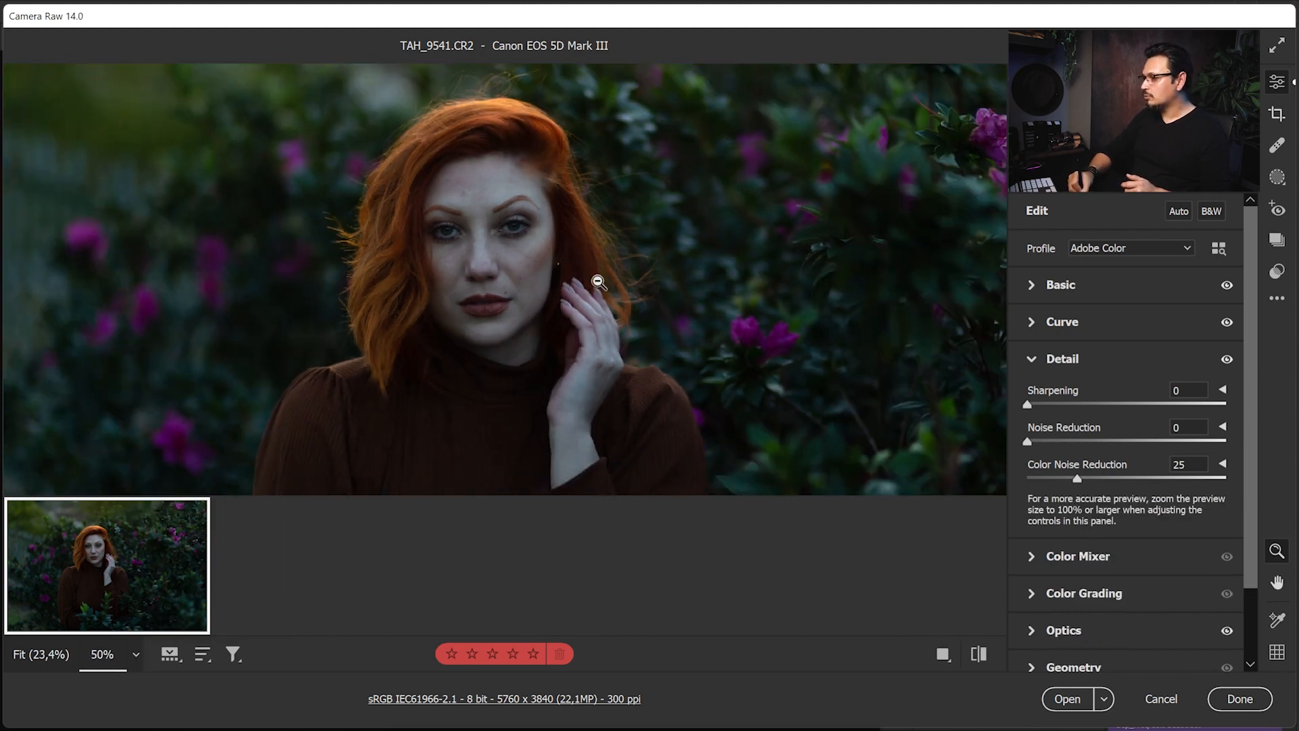
mouse_move(521, 215)
left_mouse_down()
mouse_move(638, 232)
mouse_move(499, 208)
mouse_move(521, 220)
left_mouse_up()
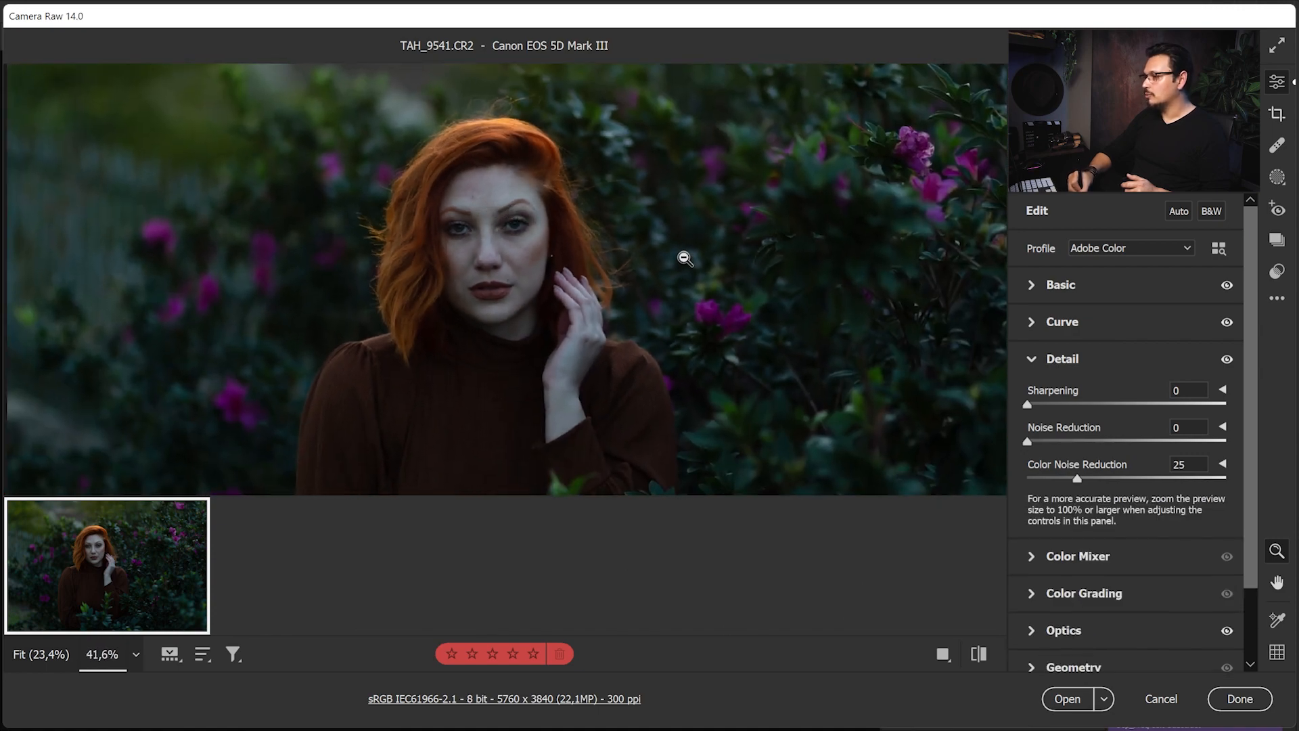
left_click(1037, 286)
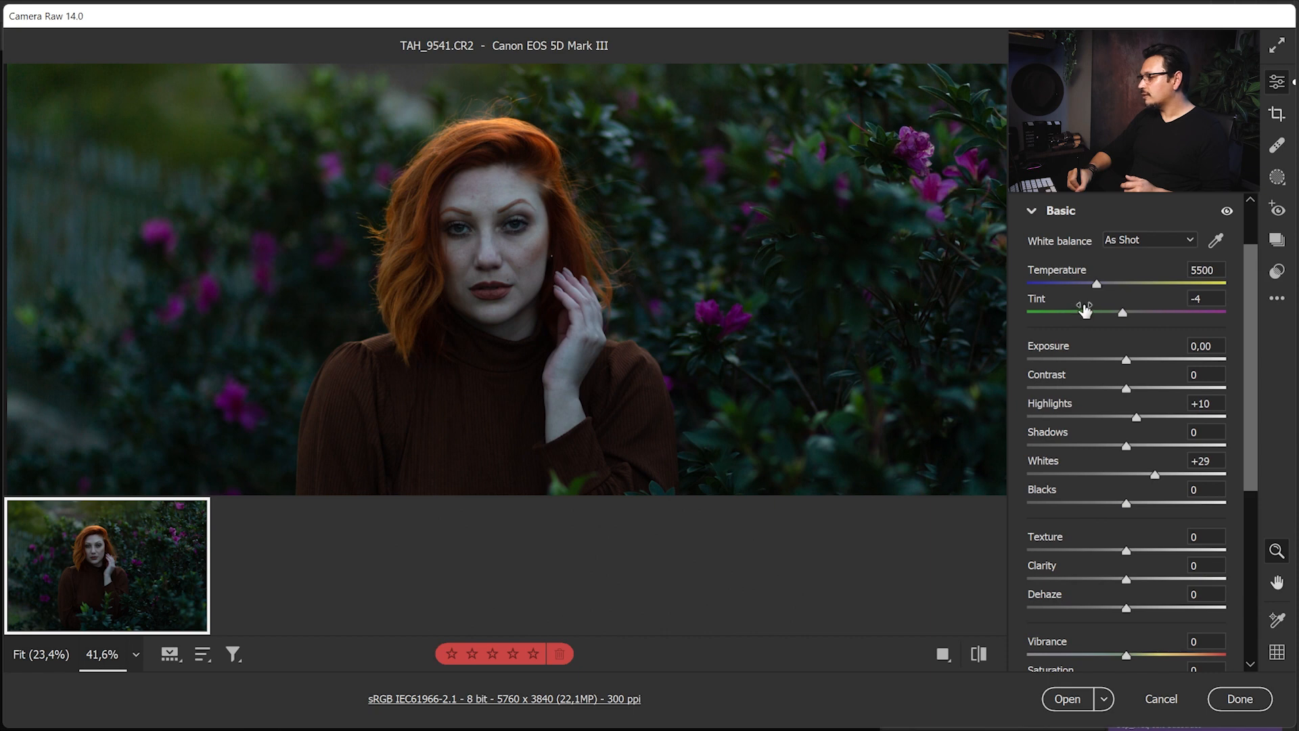
left_click_drag(1096, 285, 1117, 285)
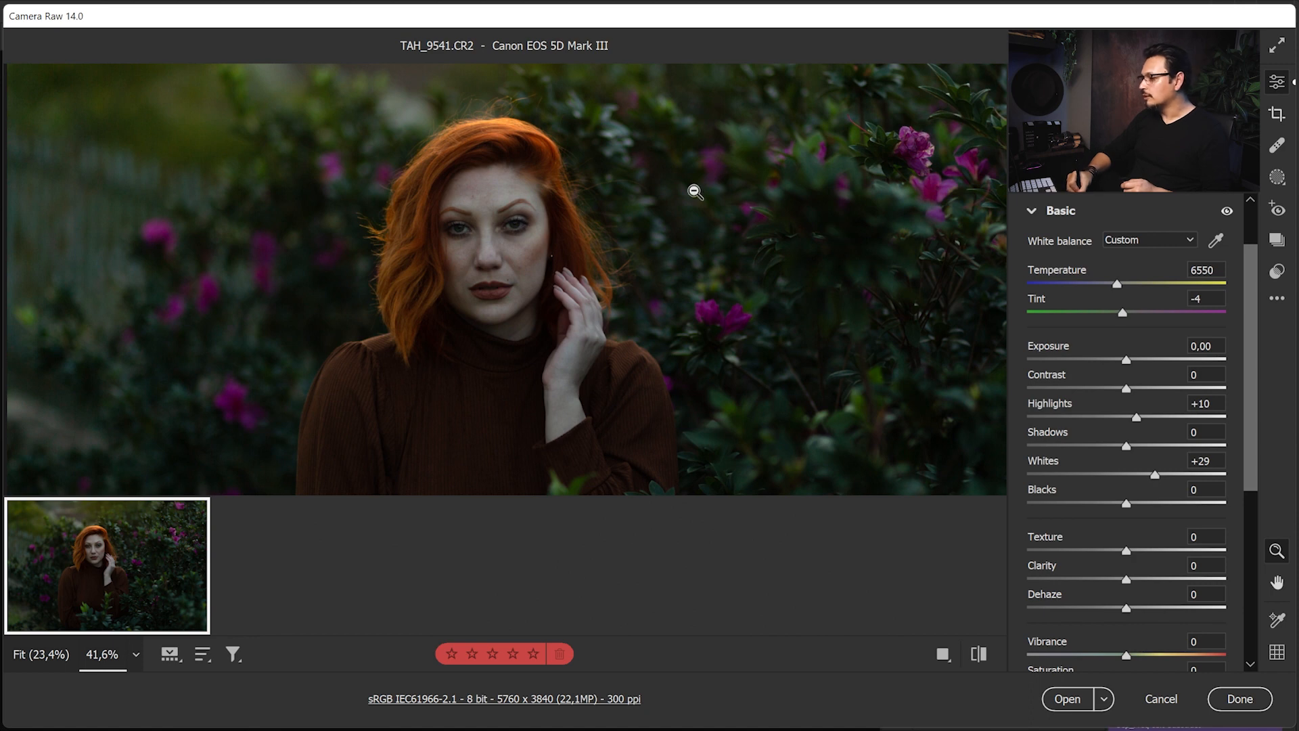
key("ctrl+0")
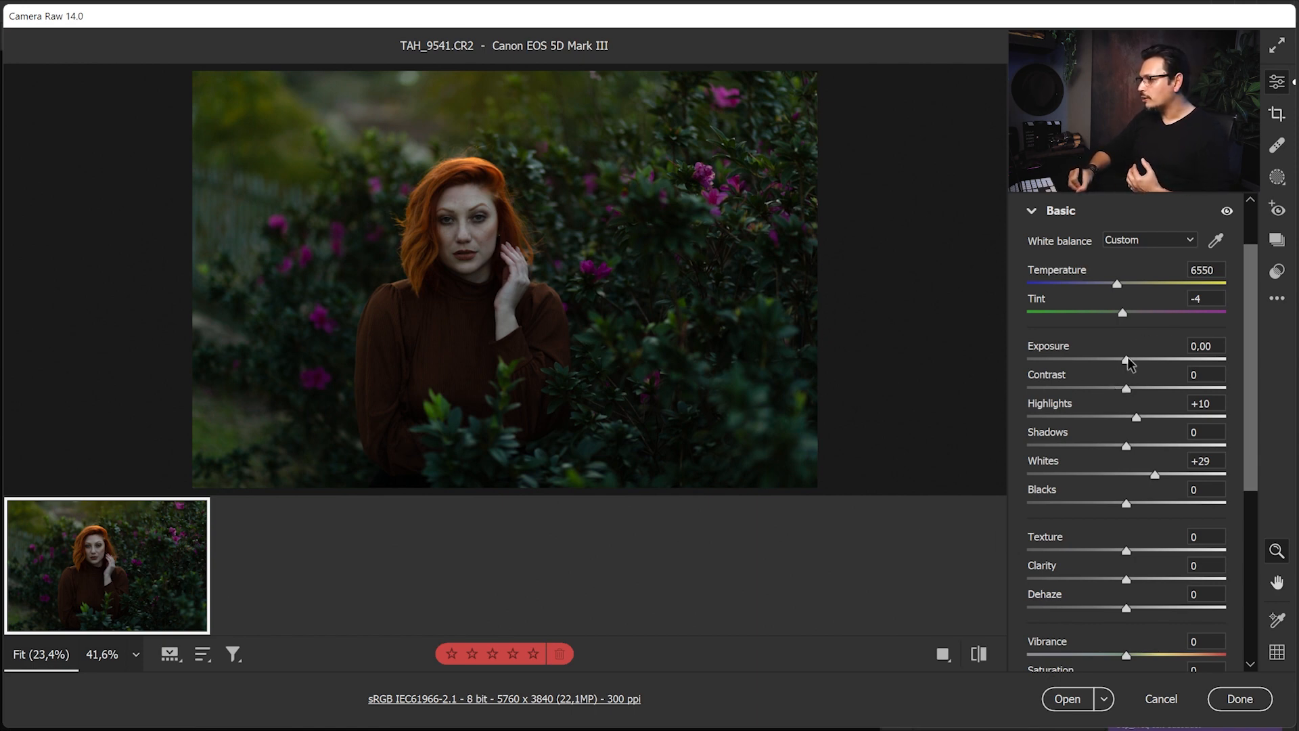
left_click_drag(1127, 358, 1136, 357)
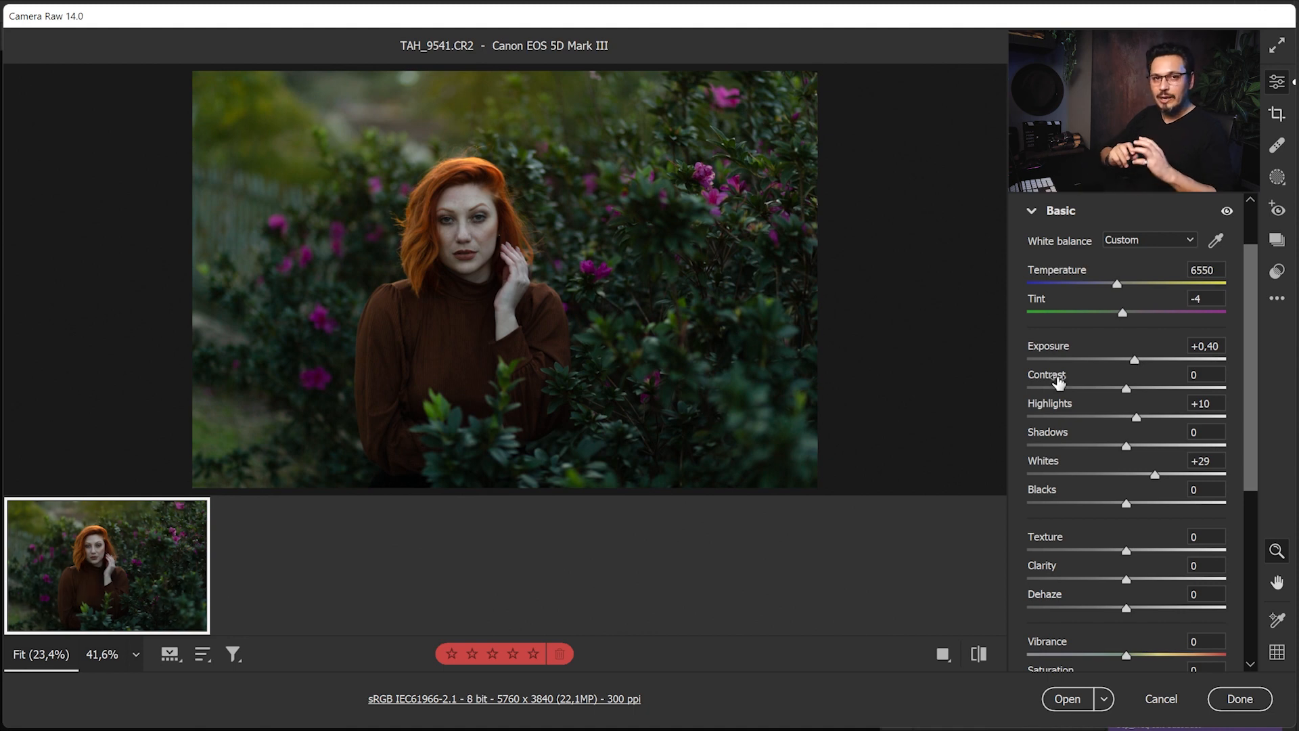
Open the adjusted raw photo in Photoshop as a smart object.
mouse_move(1058, 382)
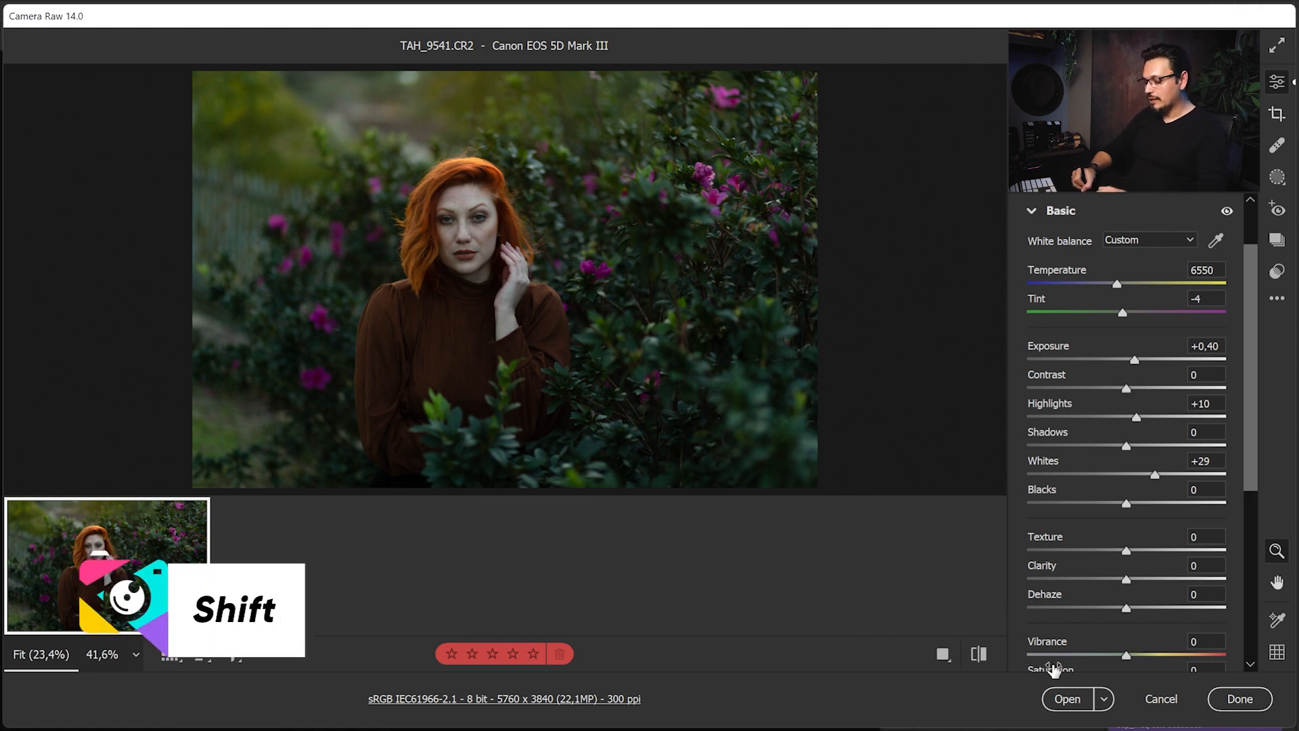
key("shift")
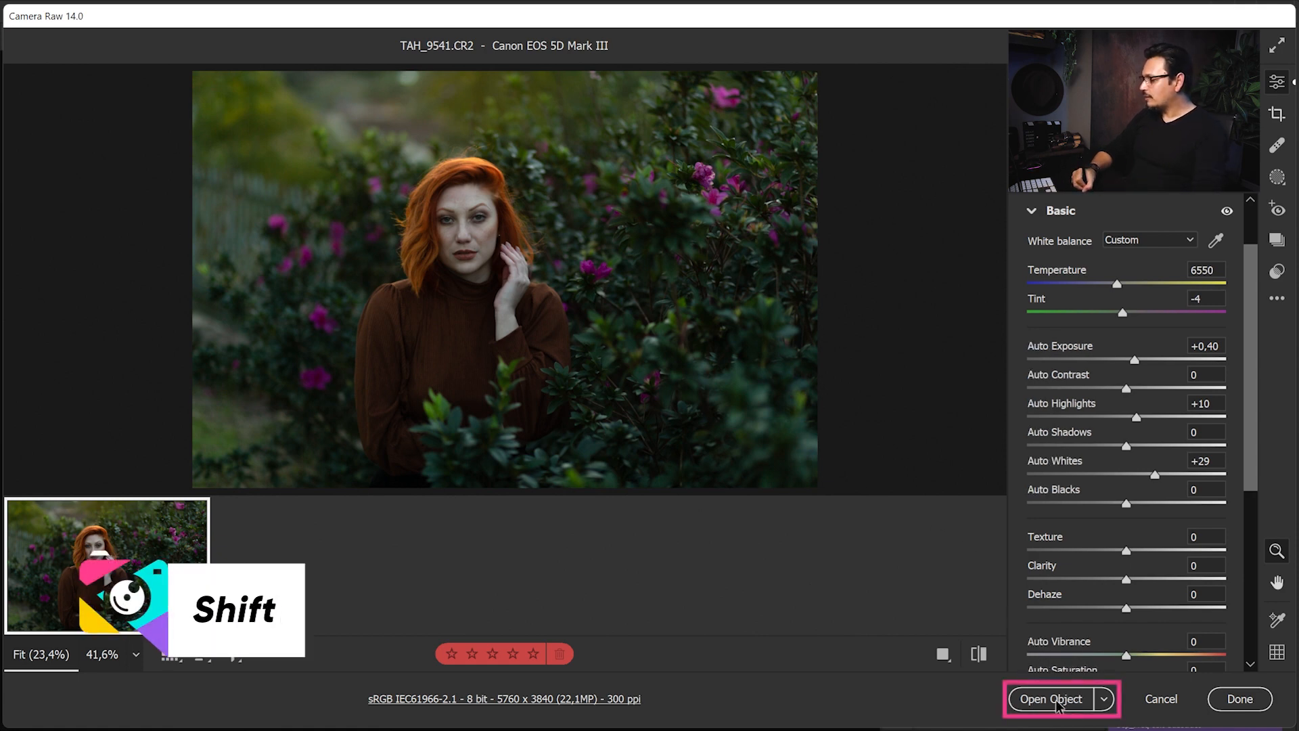
key("shift")
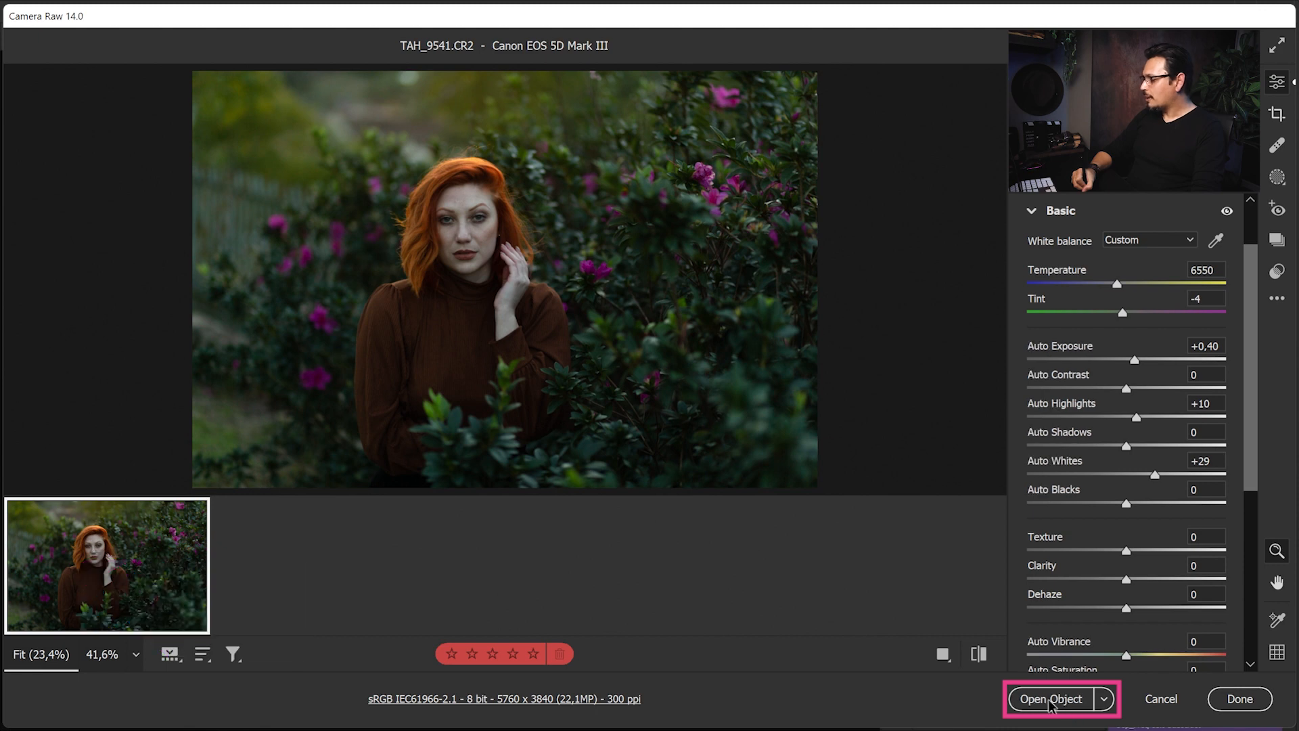
left_click(1064, 704, "shift")
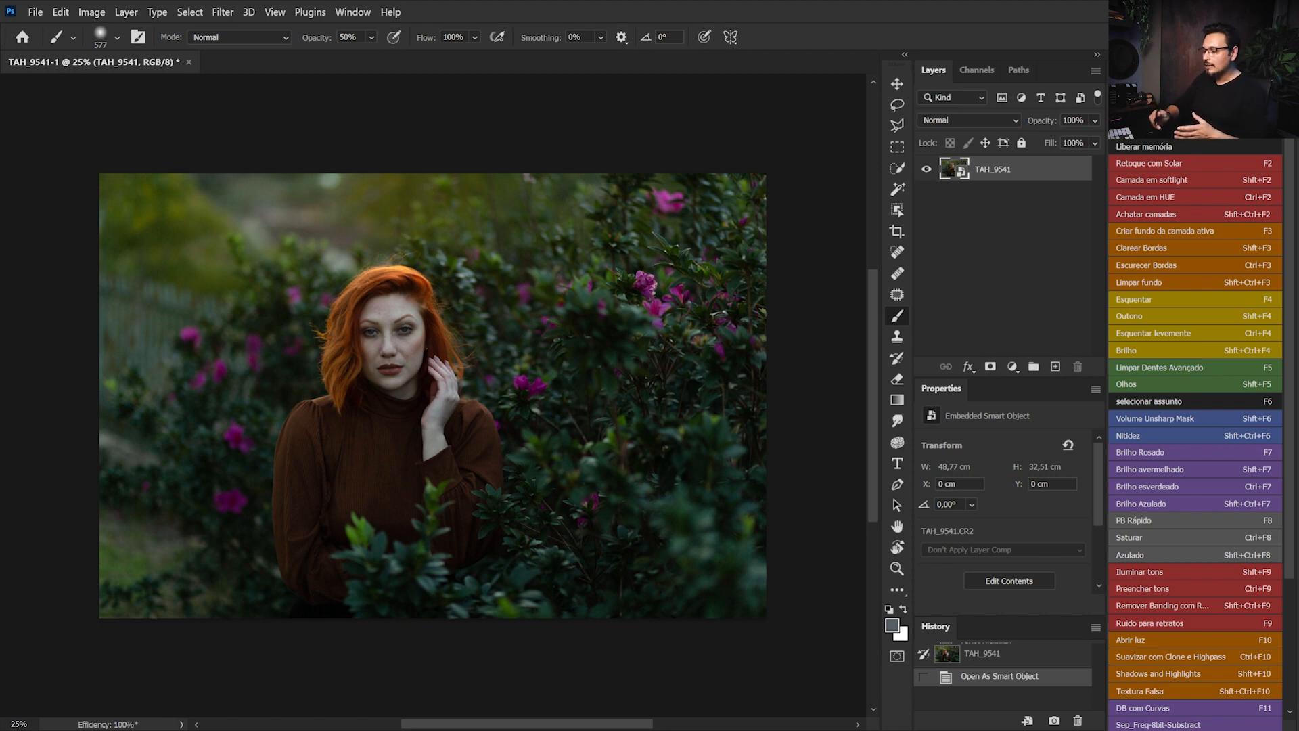
Review the raw settings of the TAH_9541 smart object and close them without making changes.
double_click(960, 170)
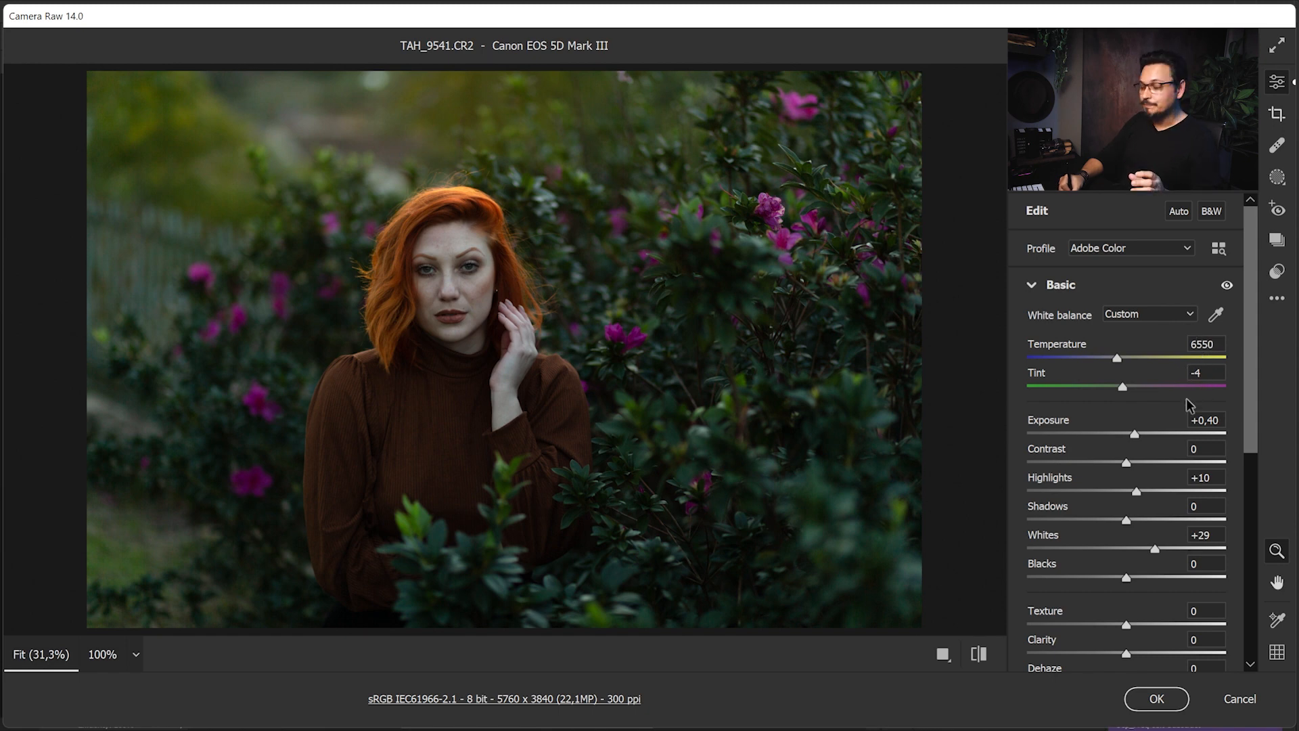
left_click(1234, 699)
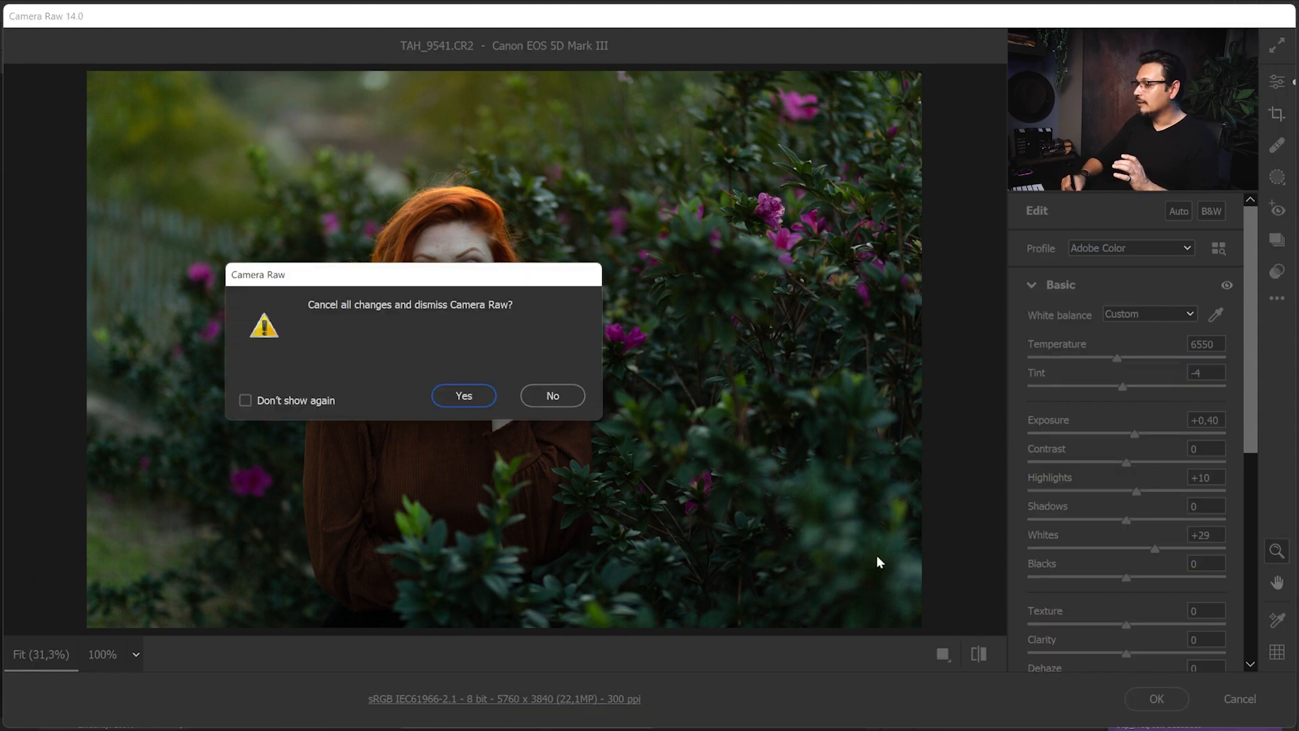
left_click(472, 399)
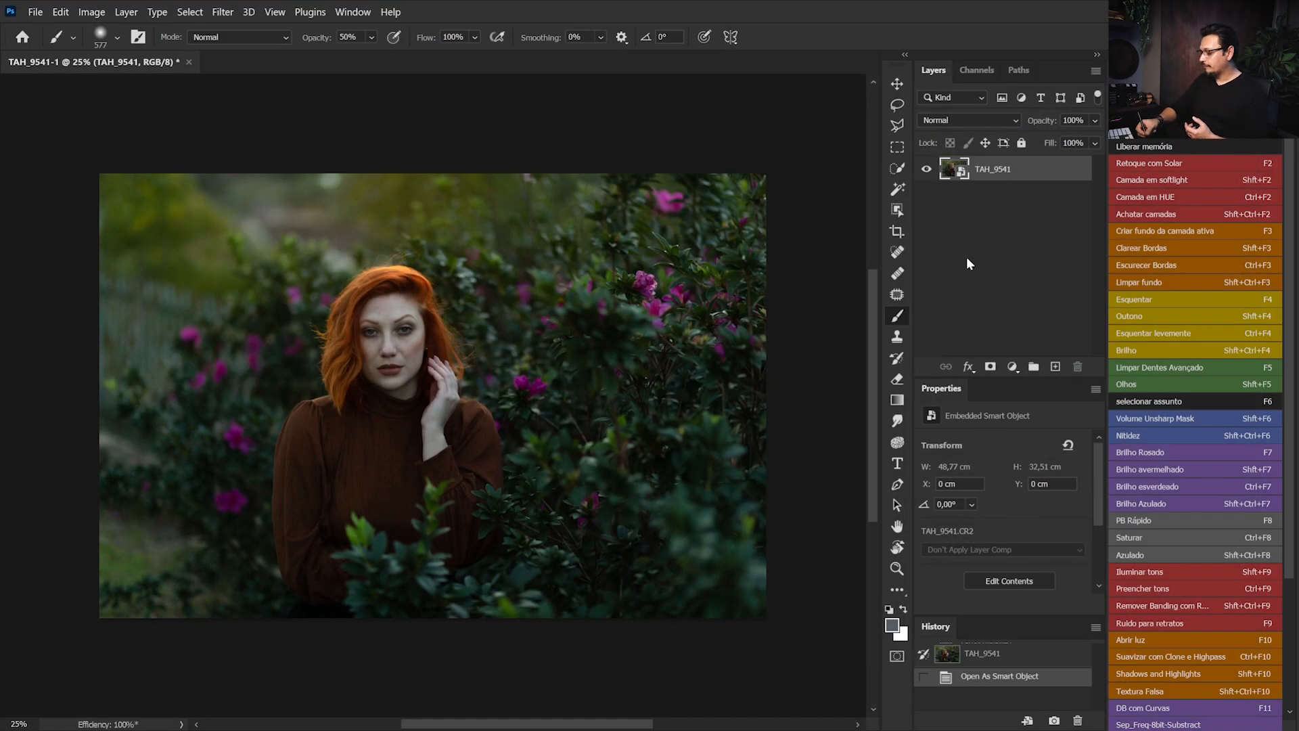
Create an independent duplicate of the TAH_9541 layer with New Smart Object via Copy.
right_click(1005, 174)
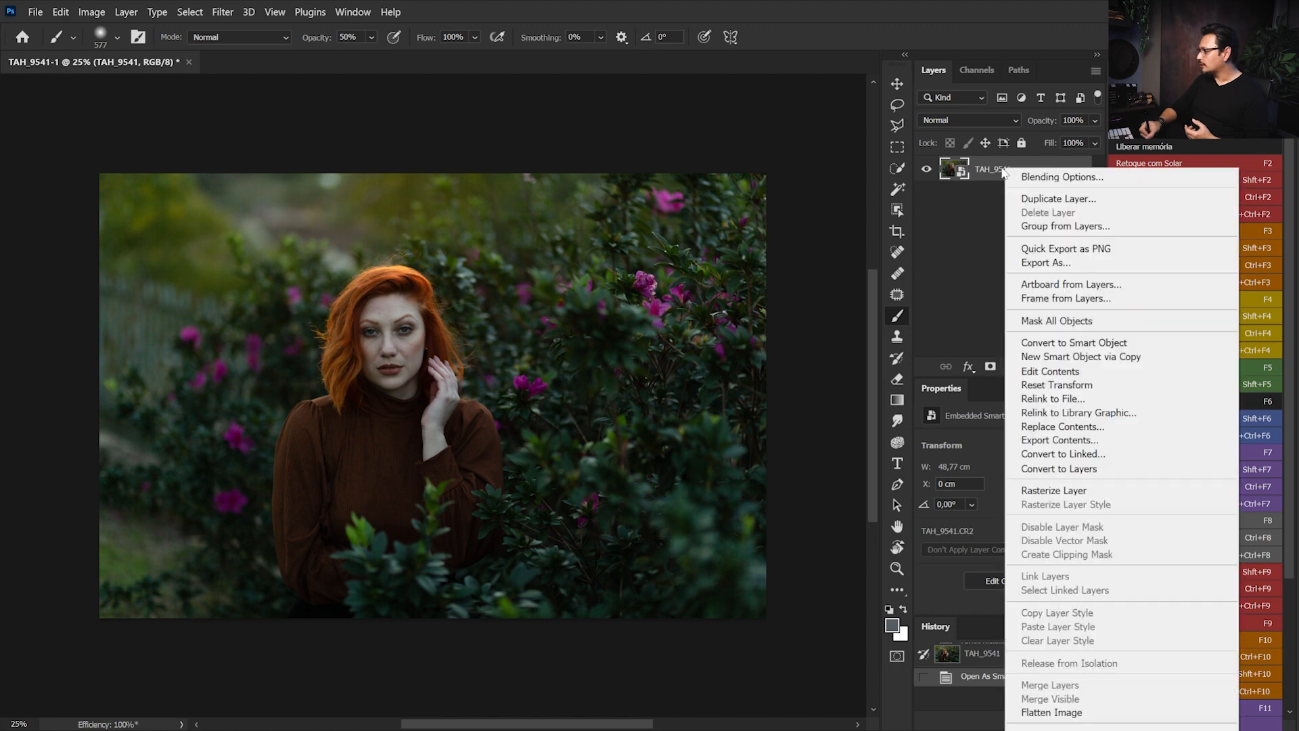
left_click(1083, 358)
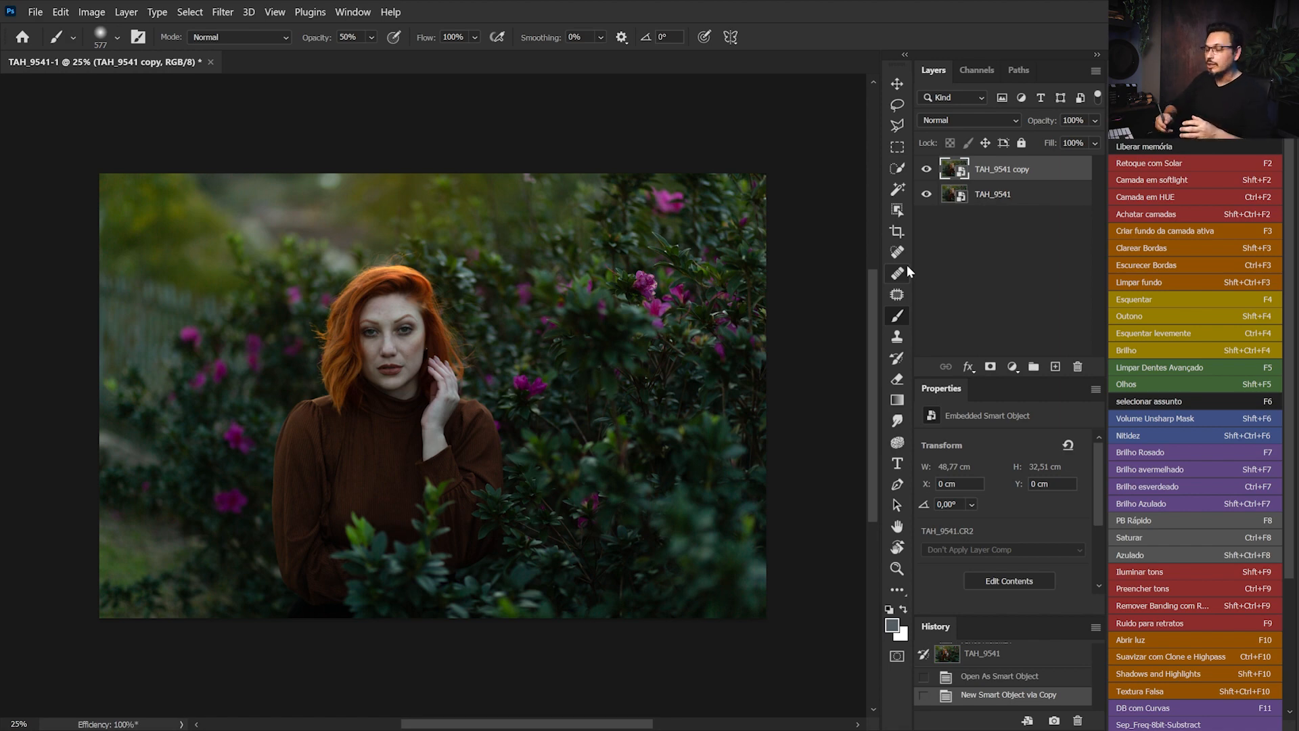
In the raw settings of the TAH_9541 copy layer, set the Temperature to 5250 and the Tint to -32.
double_click(957, 175)
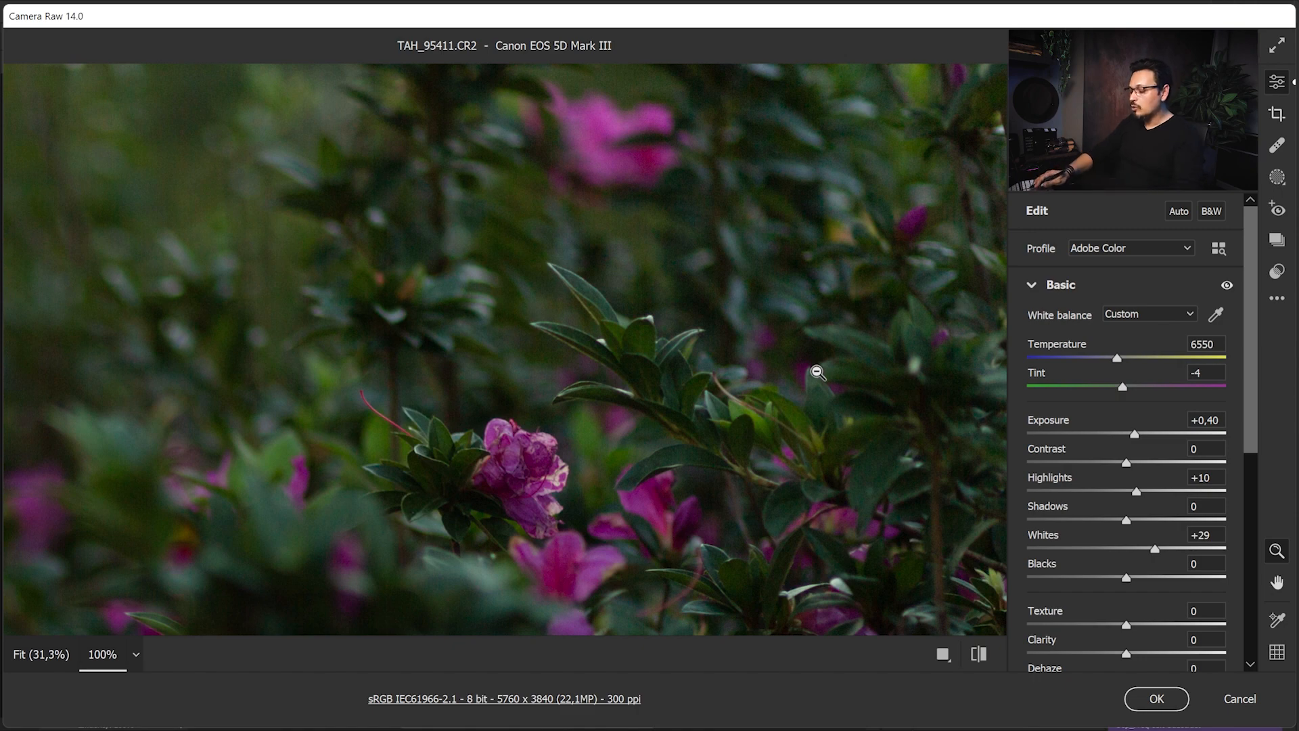
left_click(816, 370)
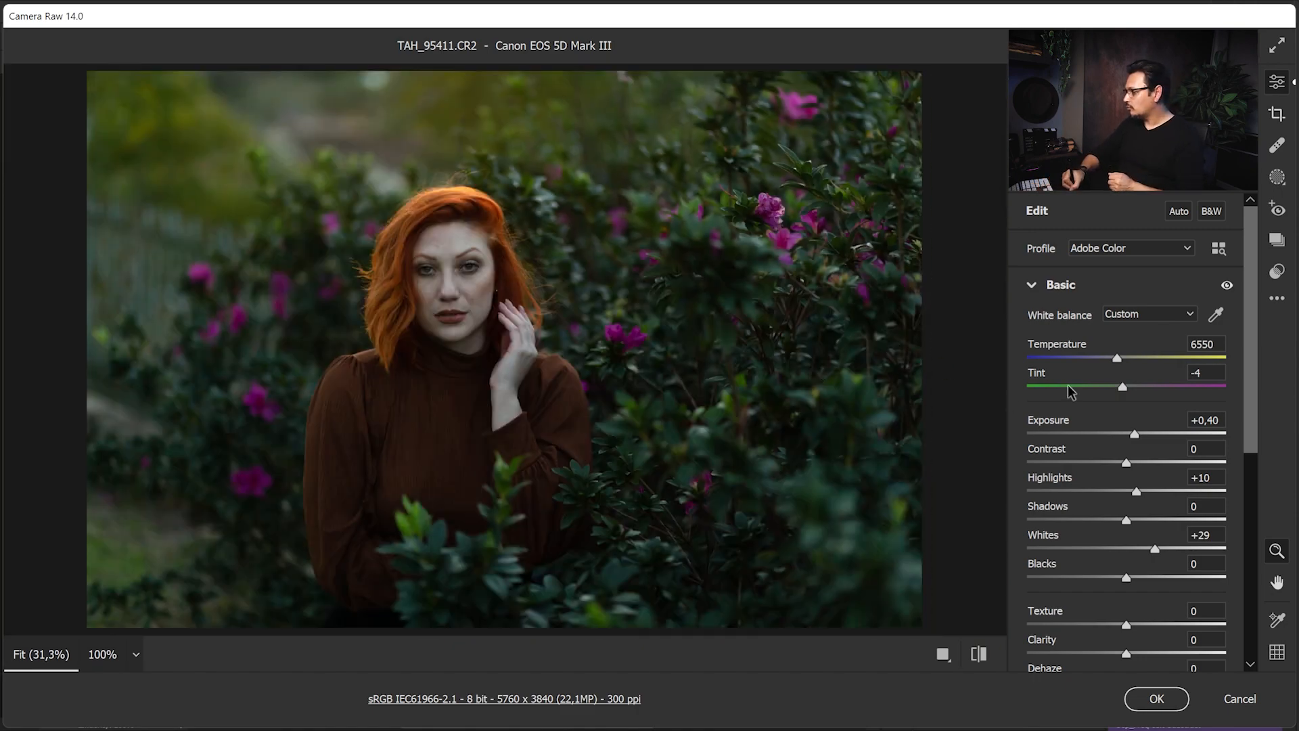
left_click_drag(1119, 359, 1096, 387)
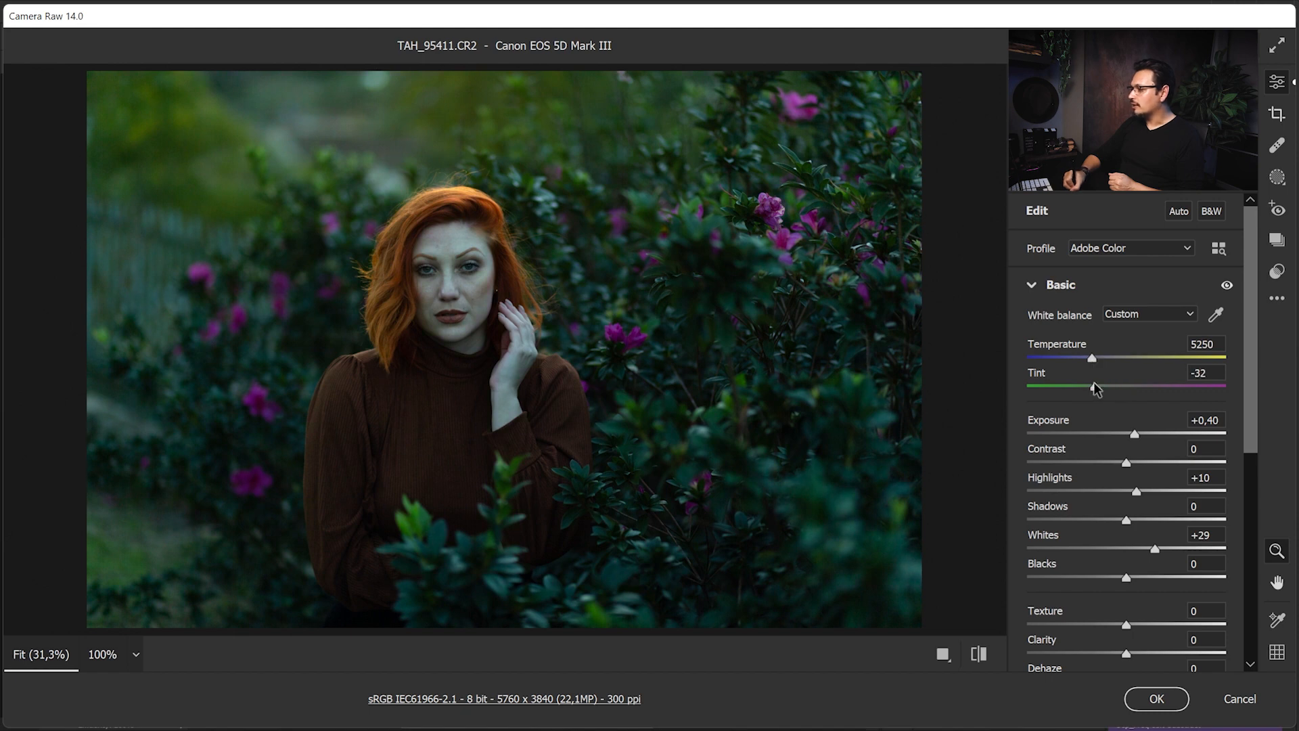
Set the copy layer's raw Tint to -31 and Vibrance to -18, and apply the settings to the smart object.
left_click_drag(1247, 428, 1250, 500)
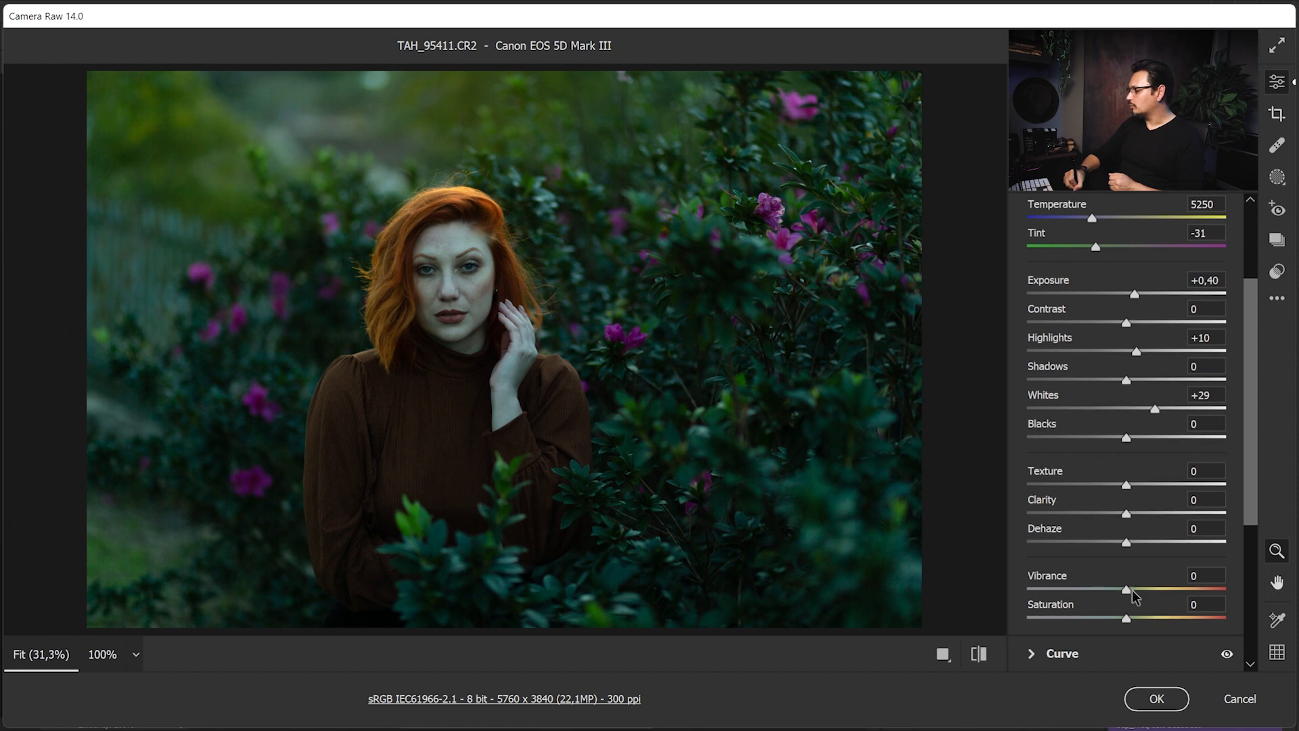
left_click_drag(1131, 590, 1111, 590)
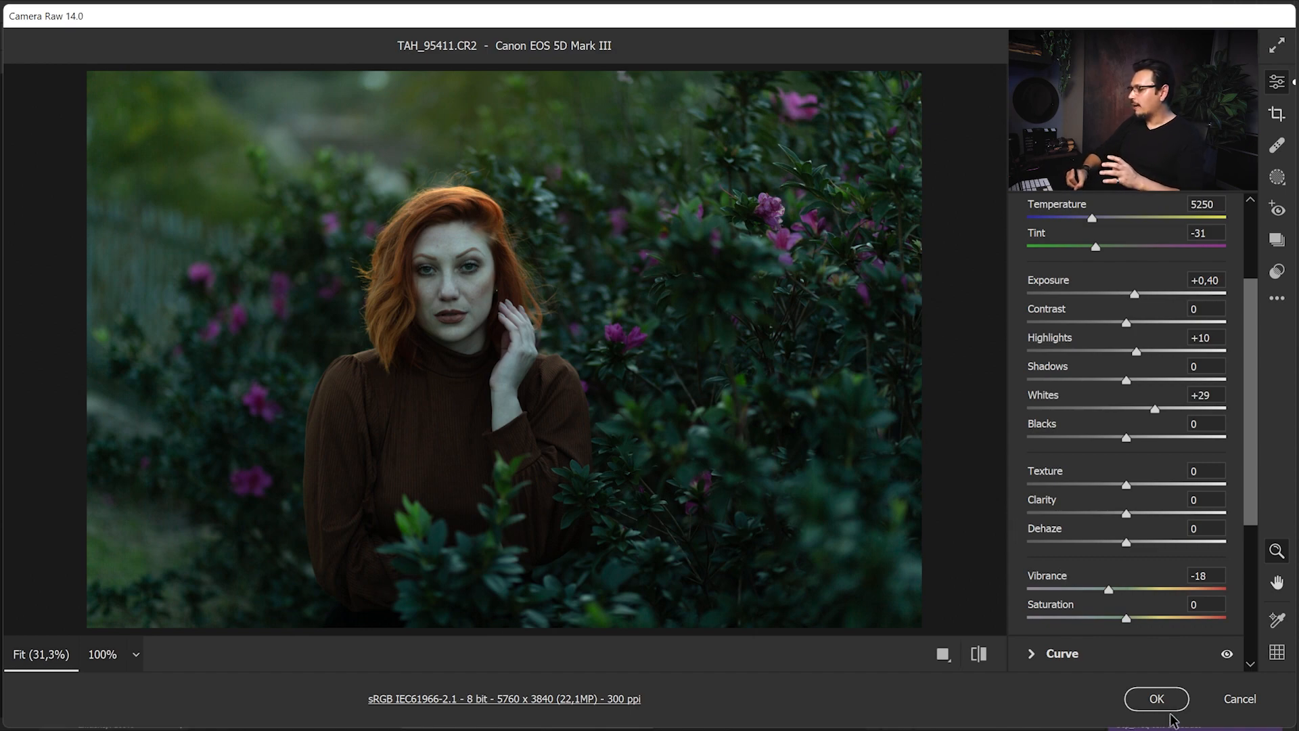
left_click(1156, 698)
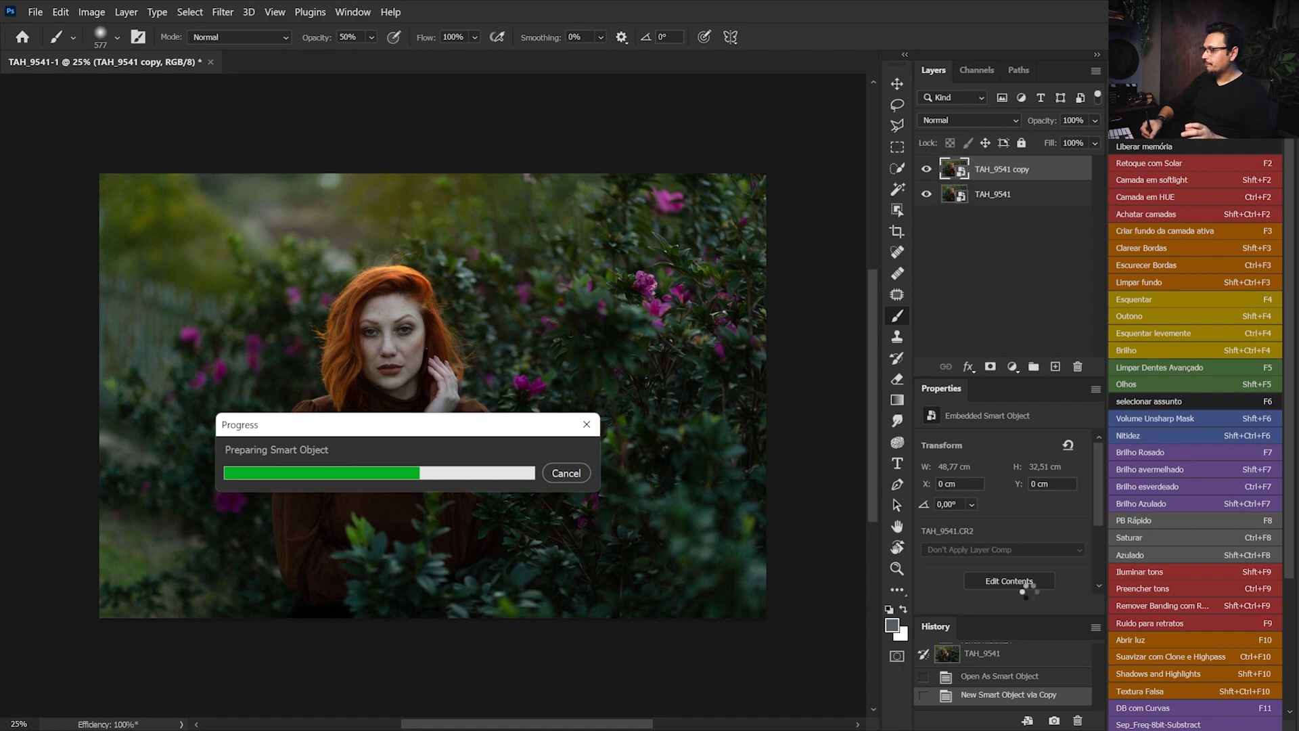
Add a single layer mask to the copy layer and invert it to black, removing the extra vector mask.
left_click(990, 366)
left_click(990, 366)
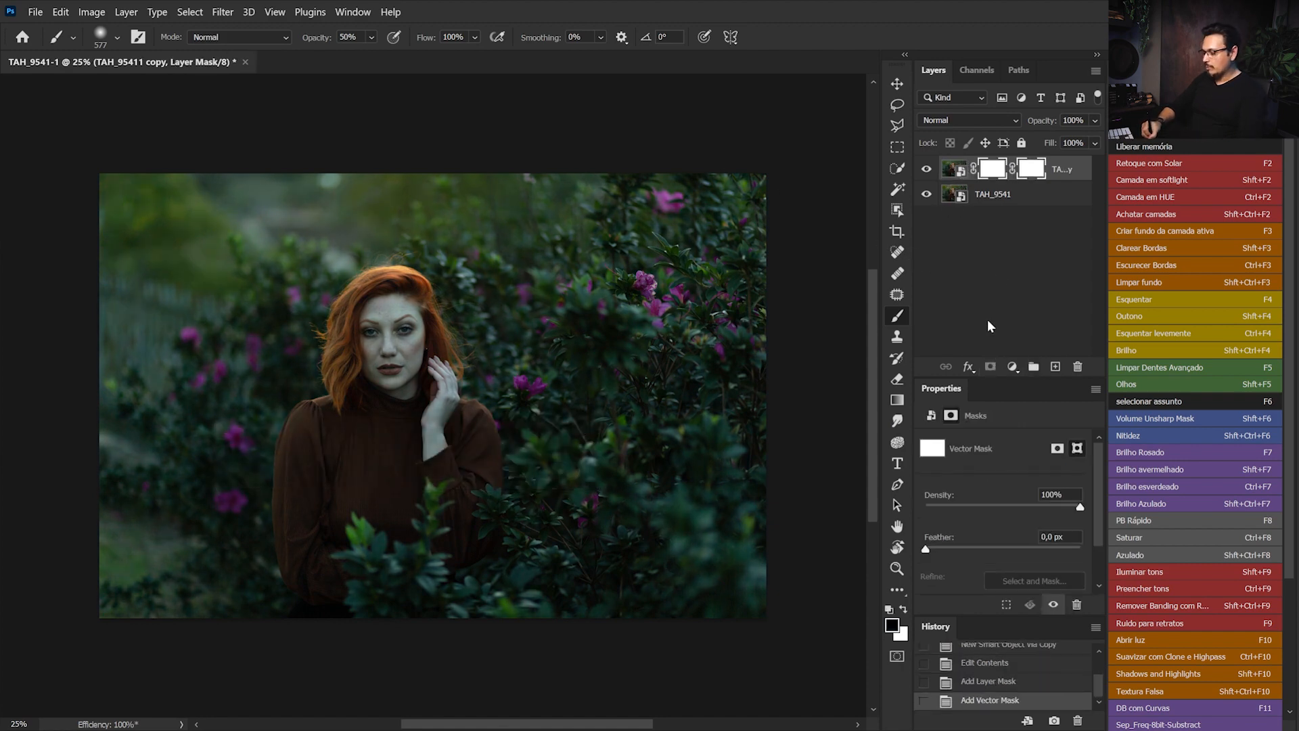
key("ctrl+z")
key("x")
key("ctrl+i")
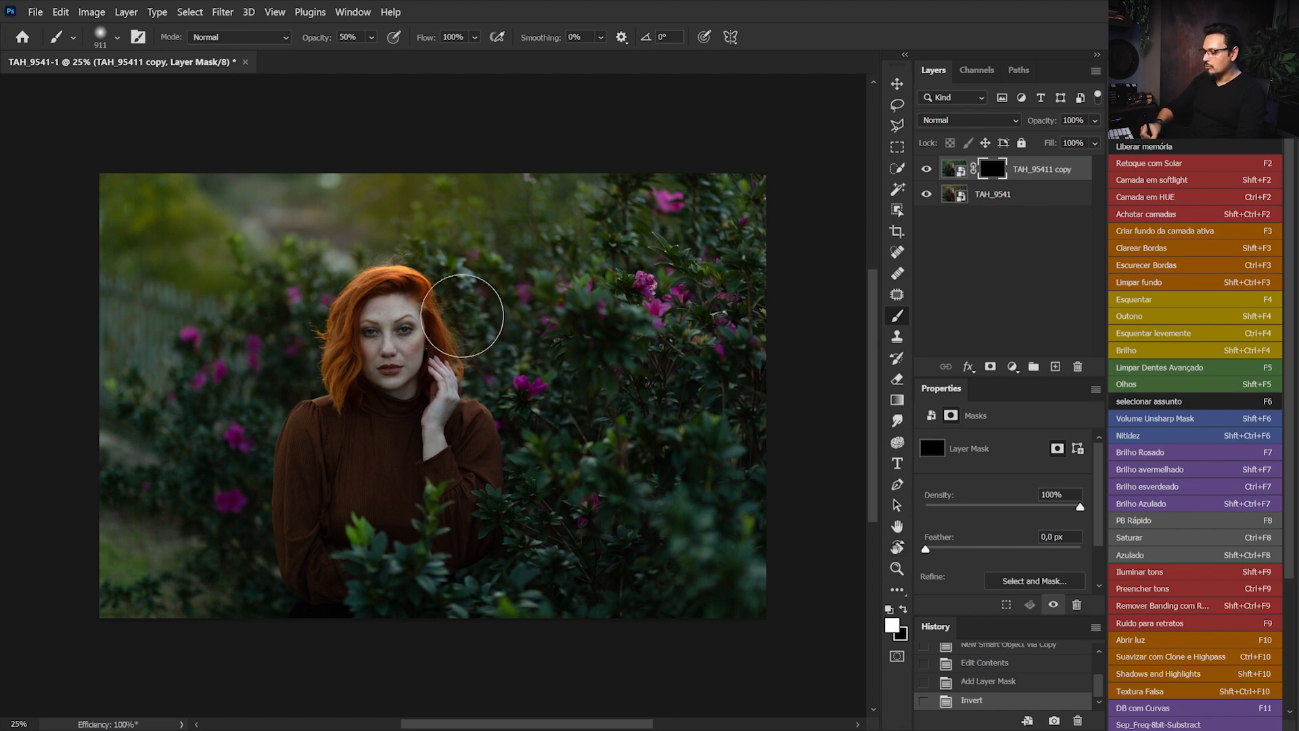
Paint white at 100% opacity on the mask over the foliage to the right of the woman.
key("0")
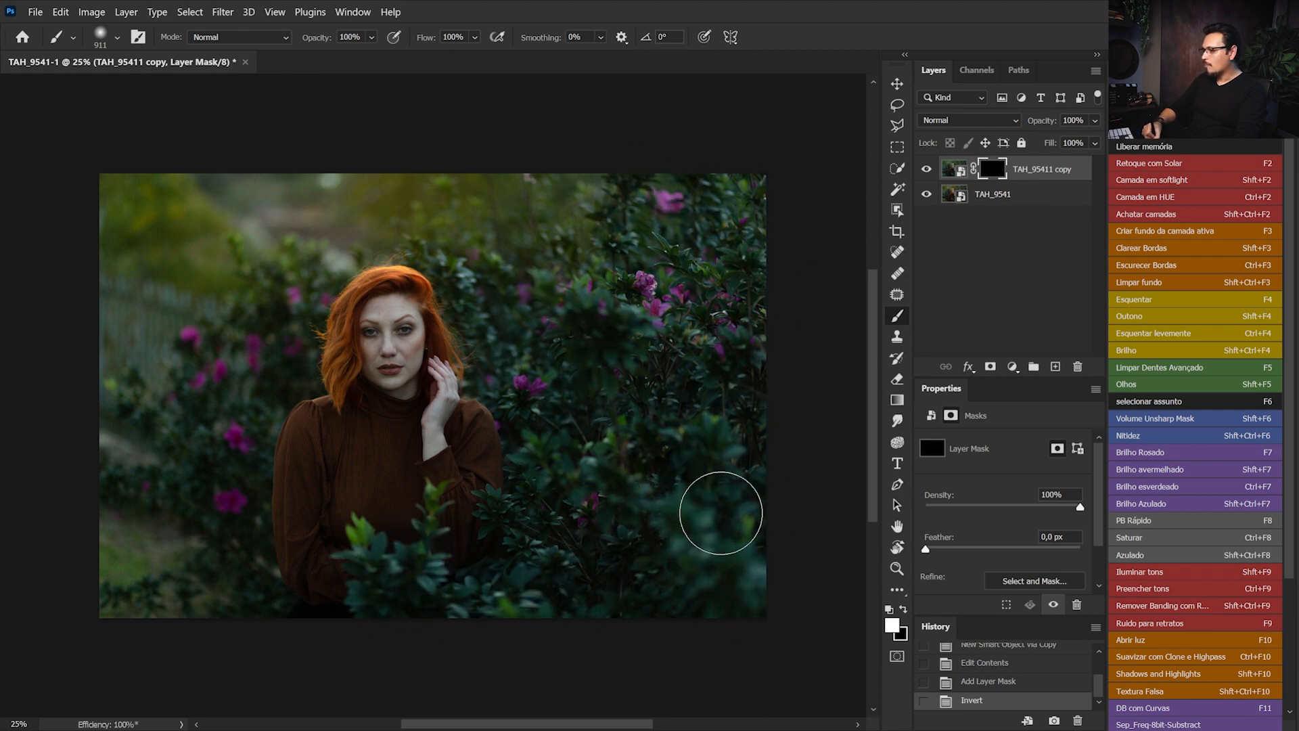
left_click_drag(464, 624, 568, 432)
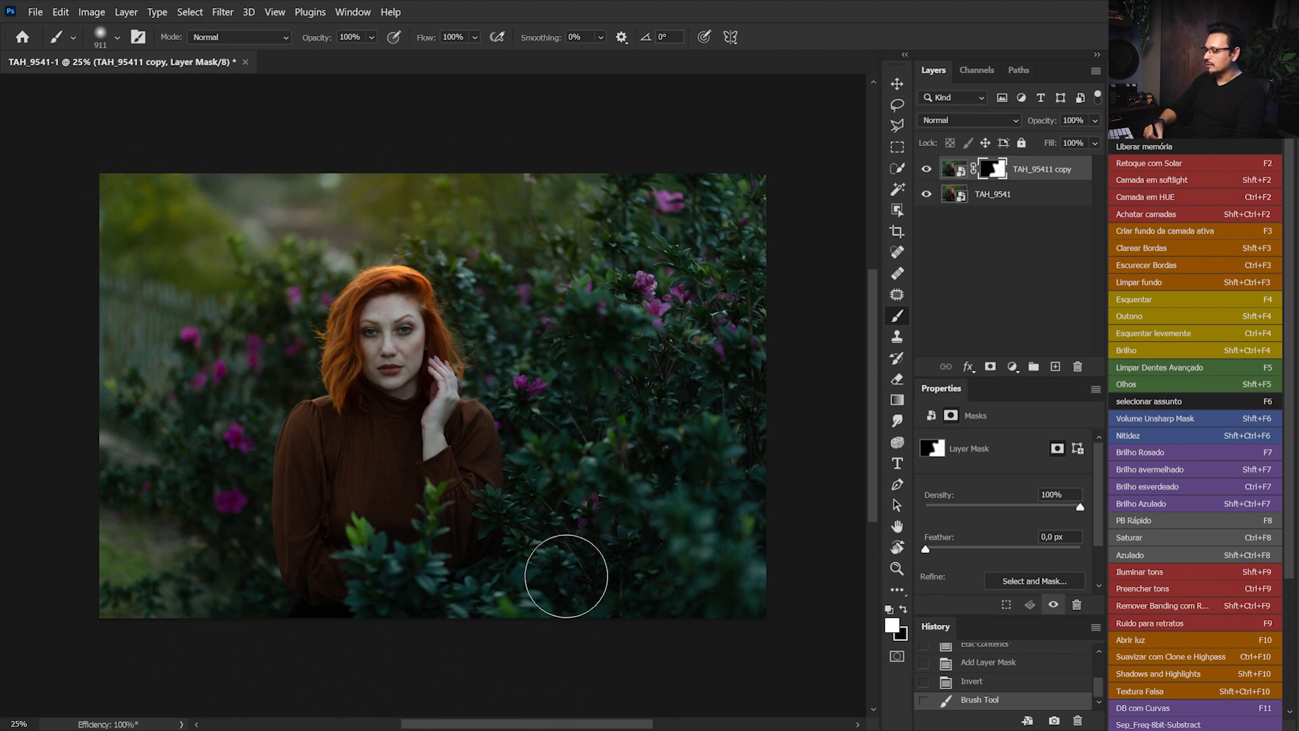
left_click_drag(702, 341, 667, 404)
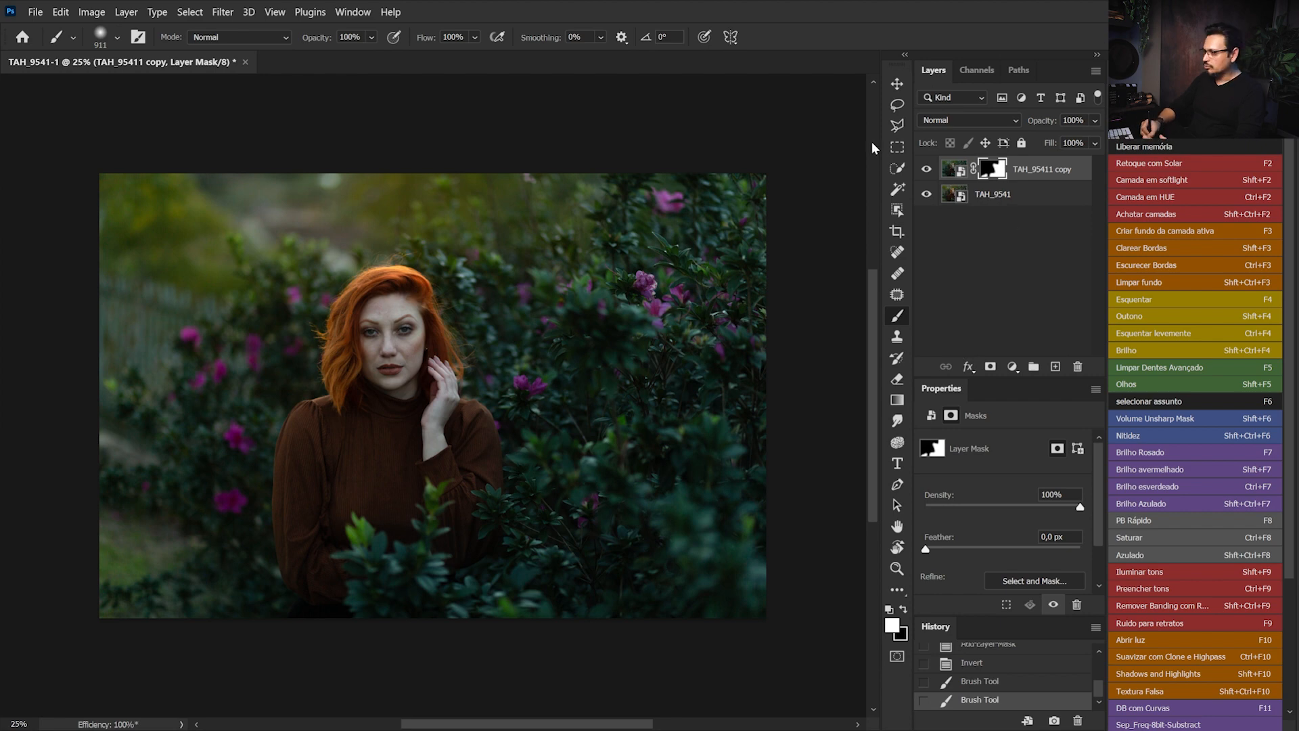
Flatten the image and duplicate the resulting background into two stacked copies.
left_click(1096, 72)
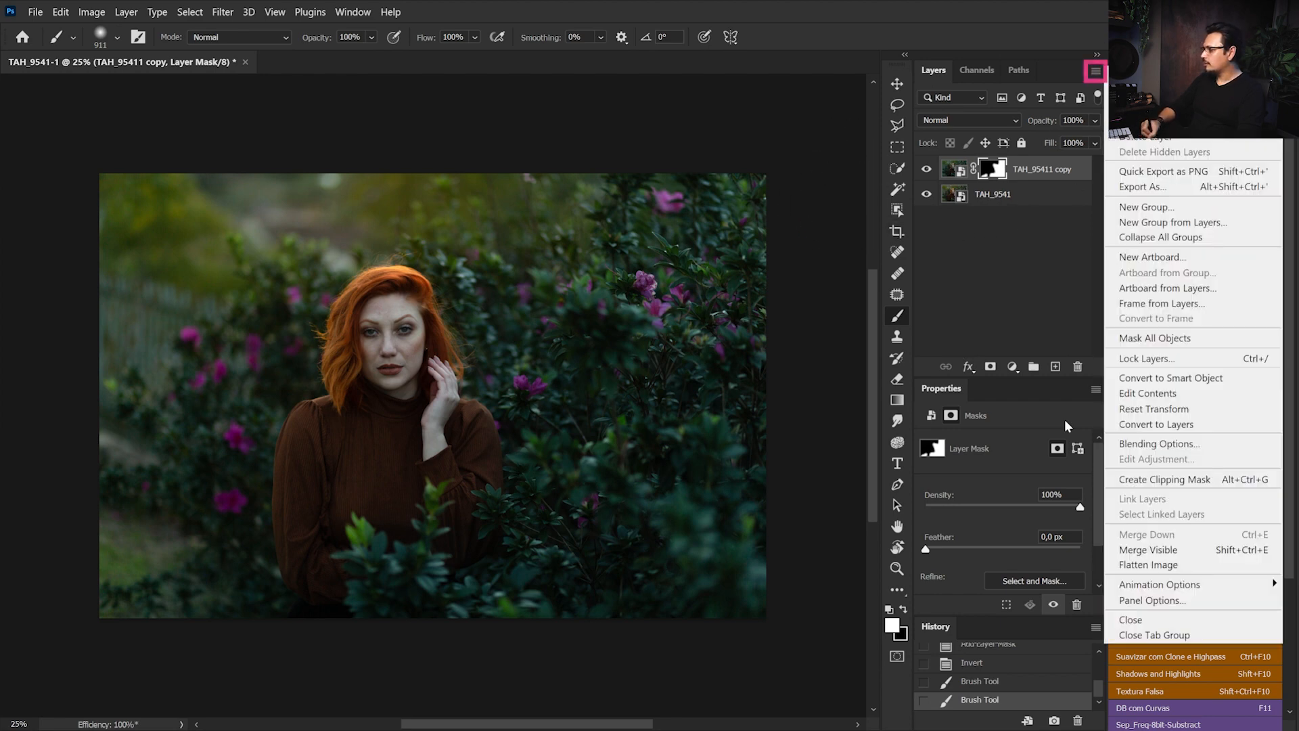
left_click(1144, 565)
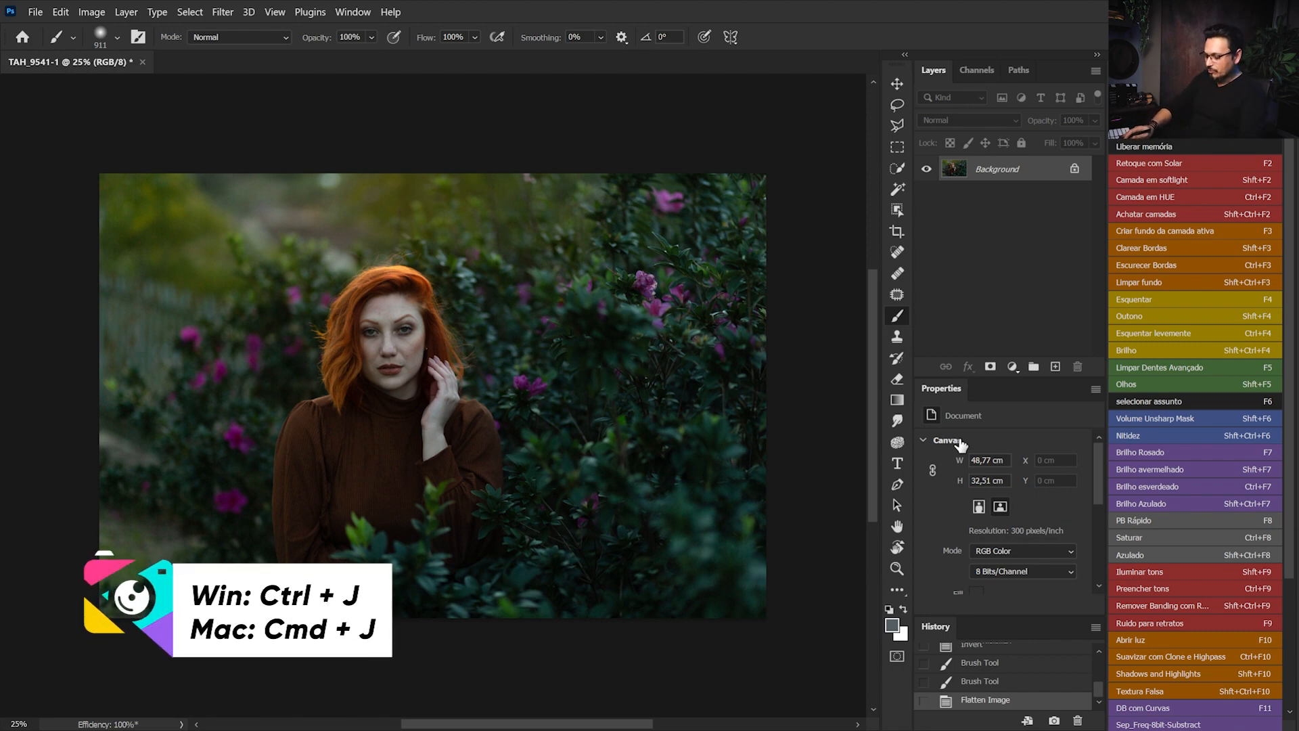
key("ctrl+j")
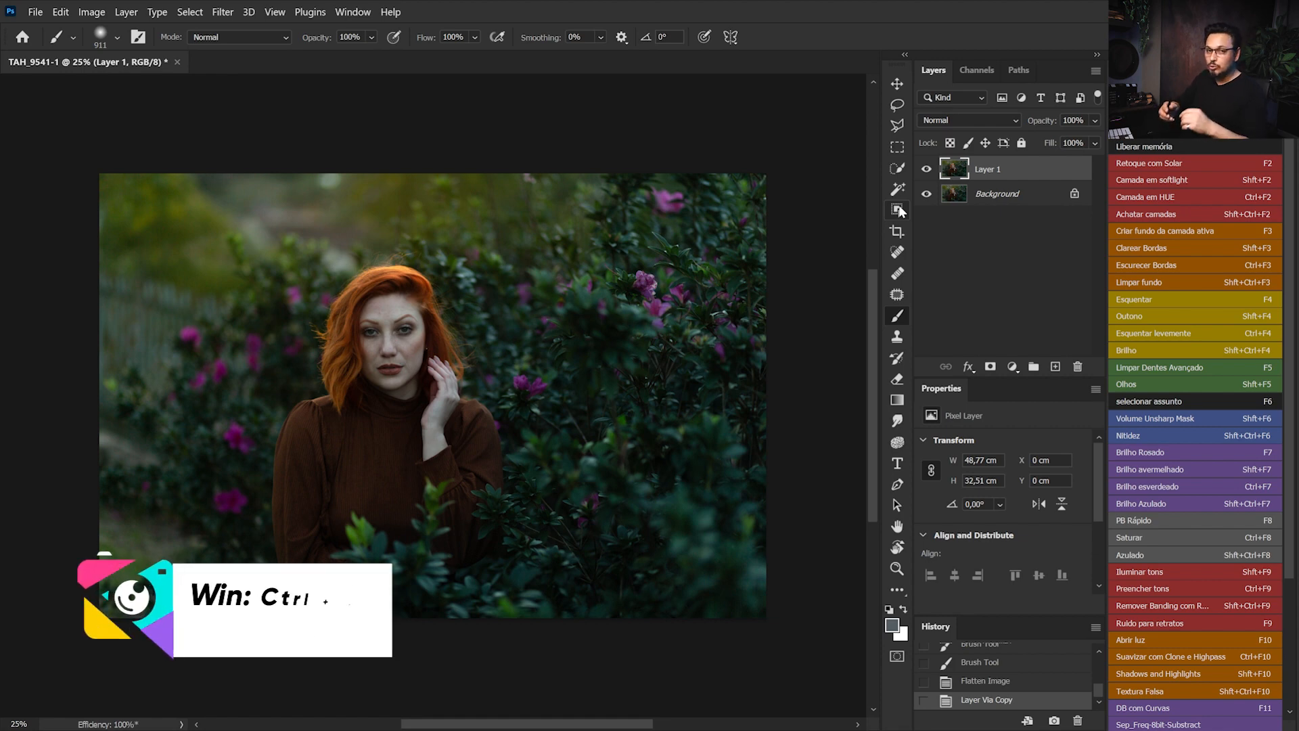
key("ctrl+j")
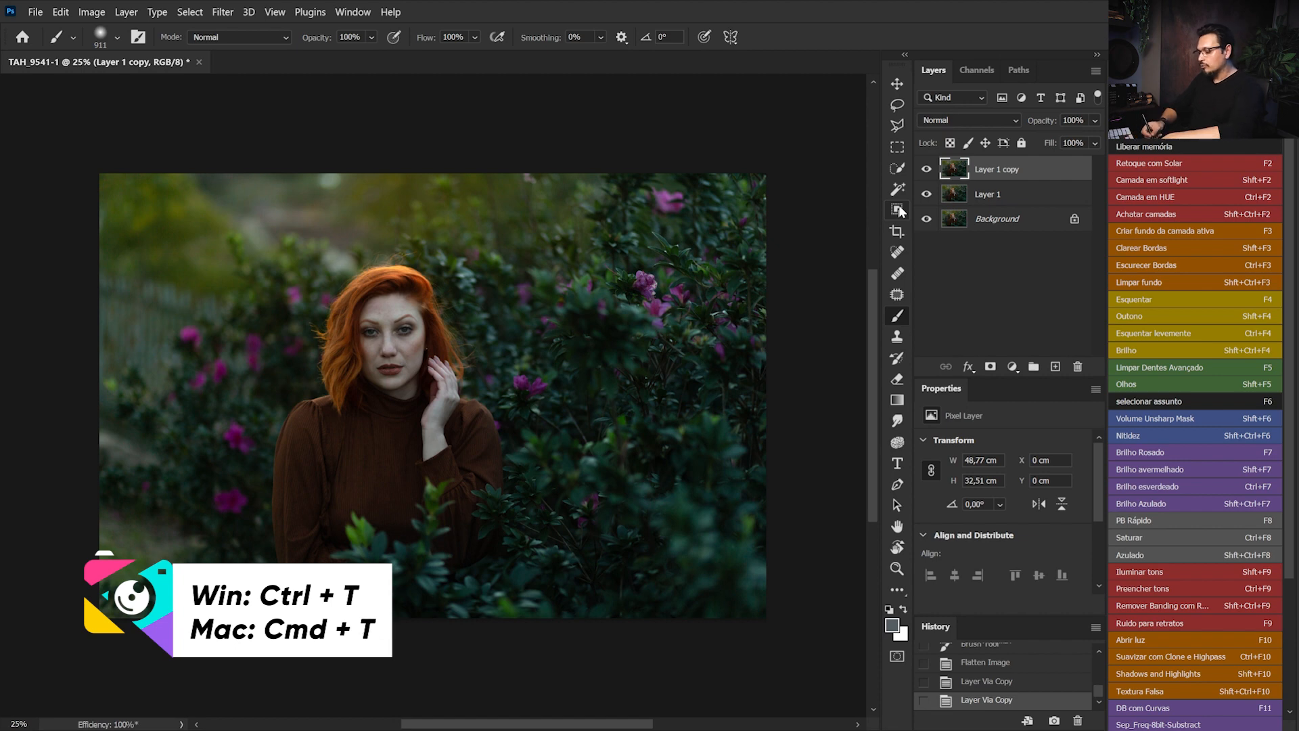
Flip the topmost layer copy horizontally with Free Transform.
key("ctrl+t")
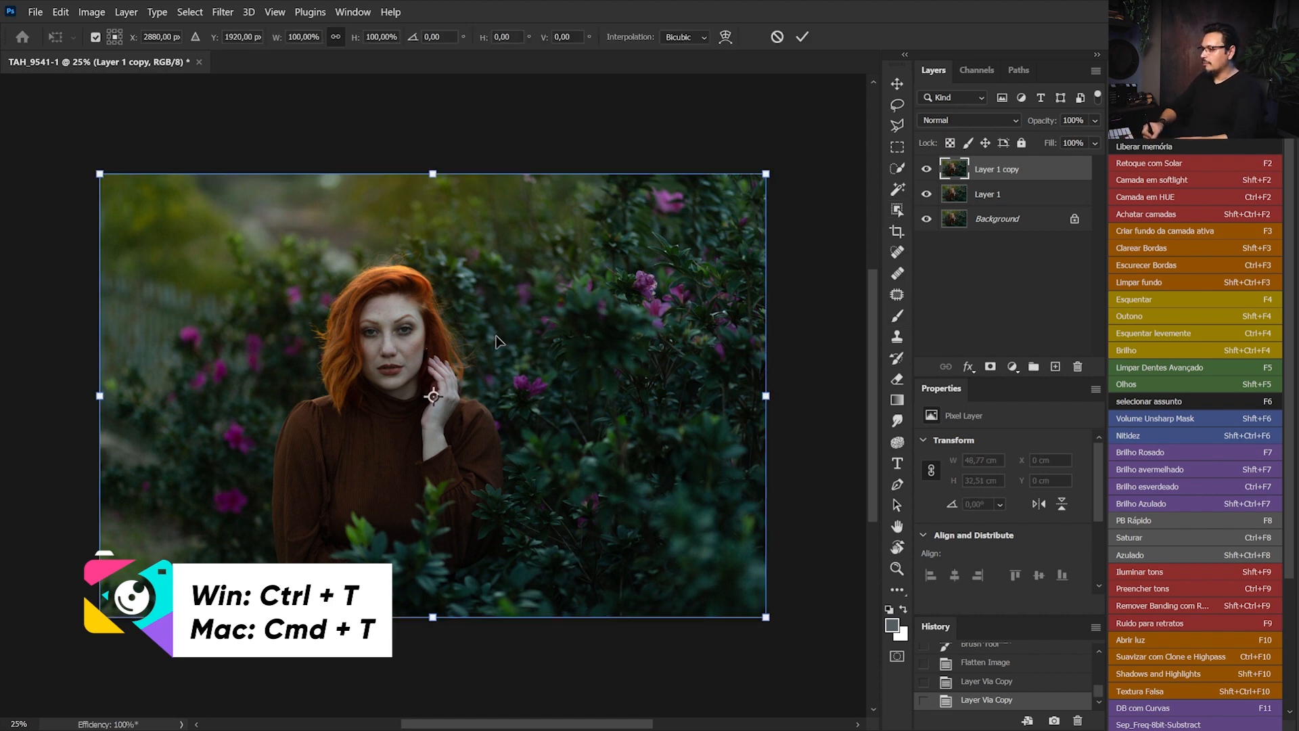
right_click(359, 345)
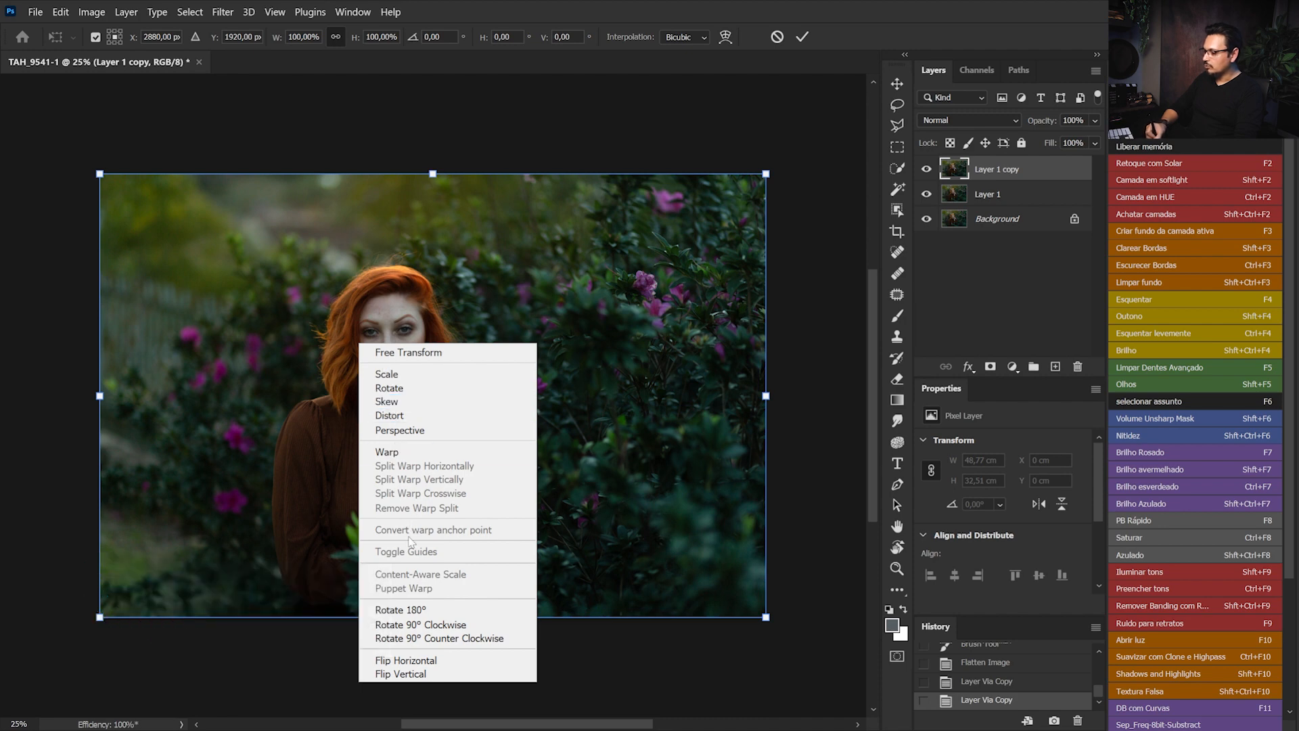
left_click(426, 663)
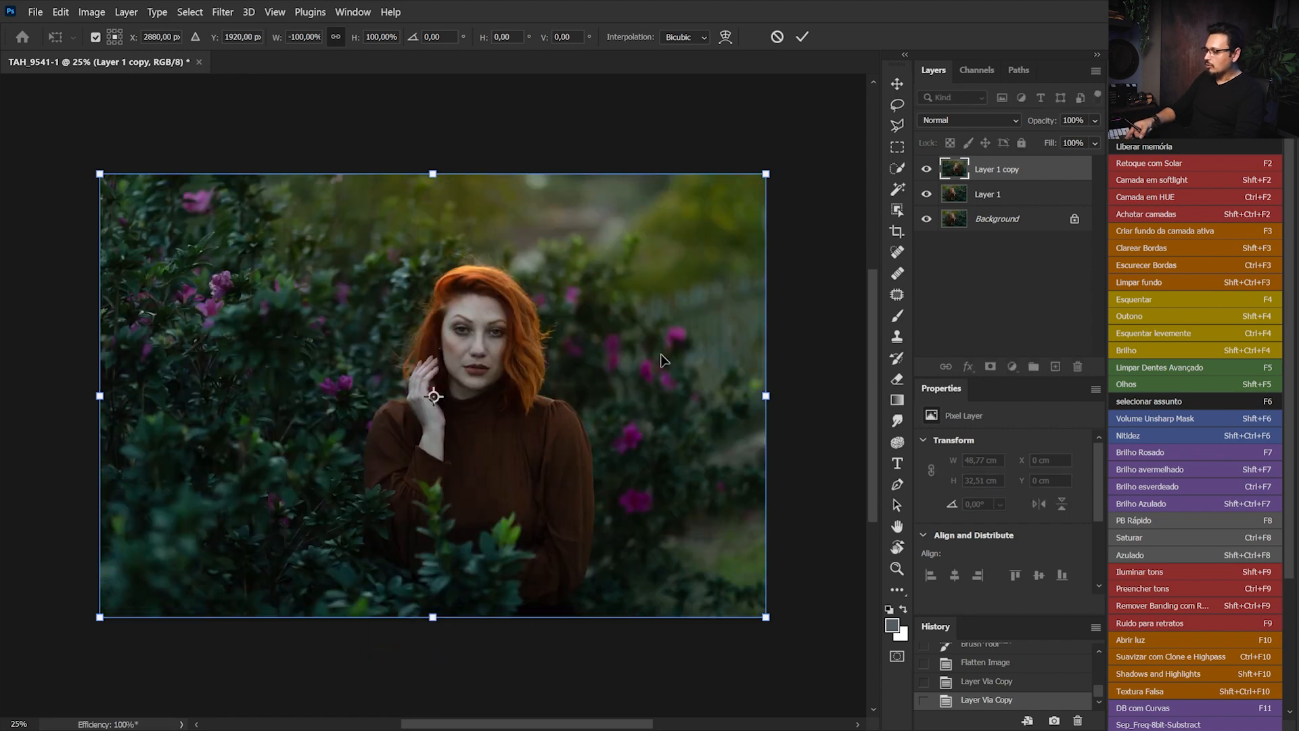
key("Return")
key("b")
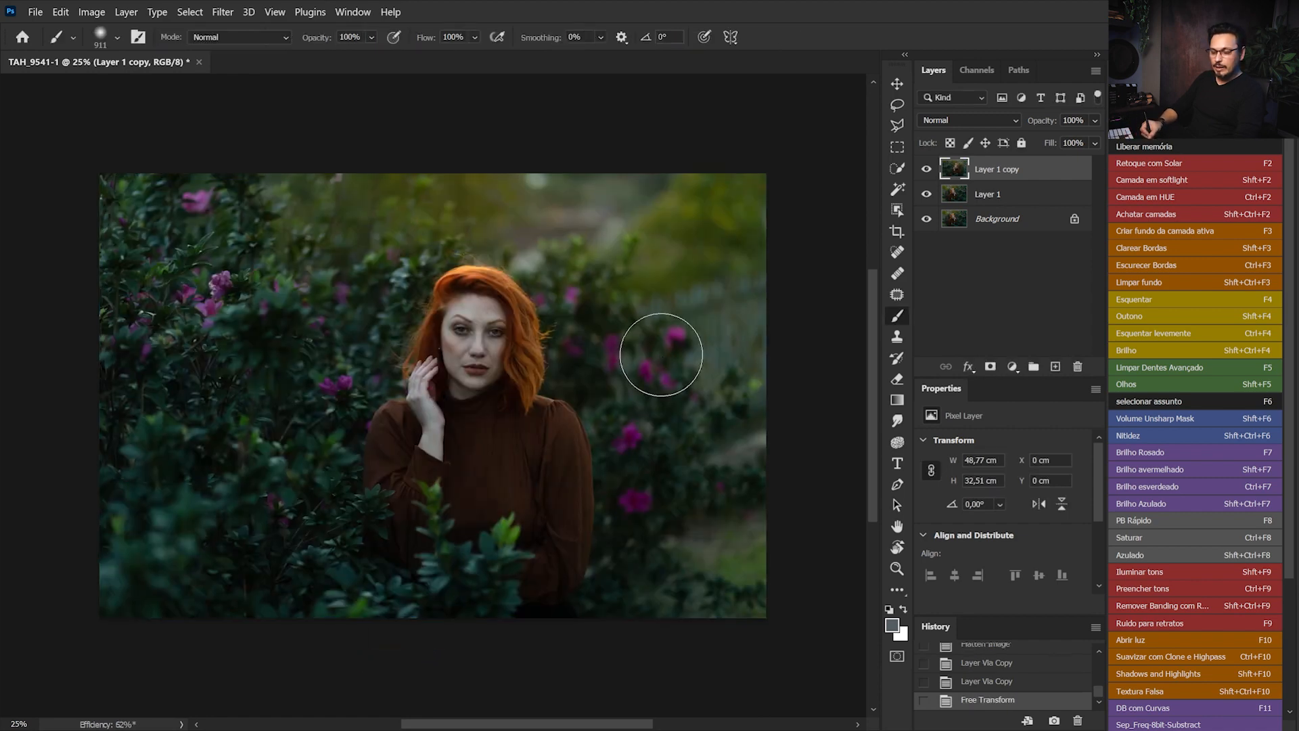
Lower the flipped layer's opacity to 46%, move it to X -6,47 cm so the two figures overlap, and compare it on and off.
left_click(1095, 121)
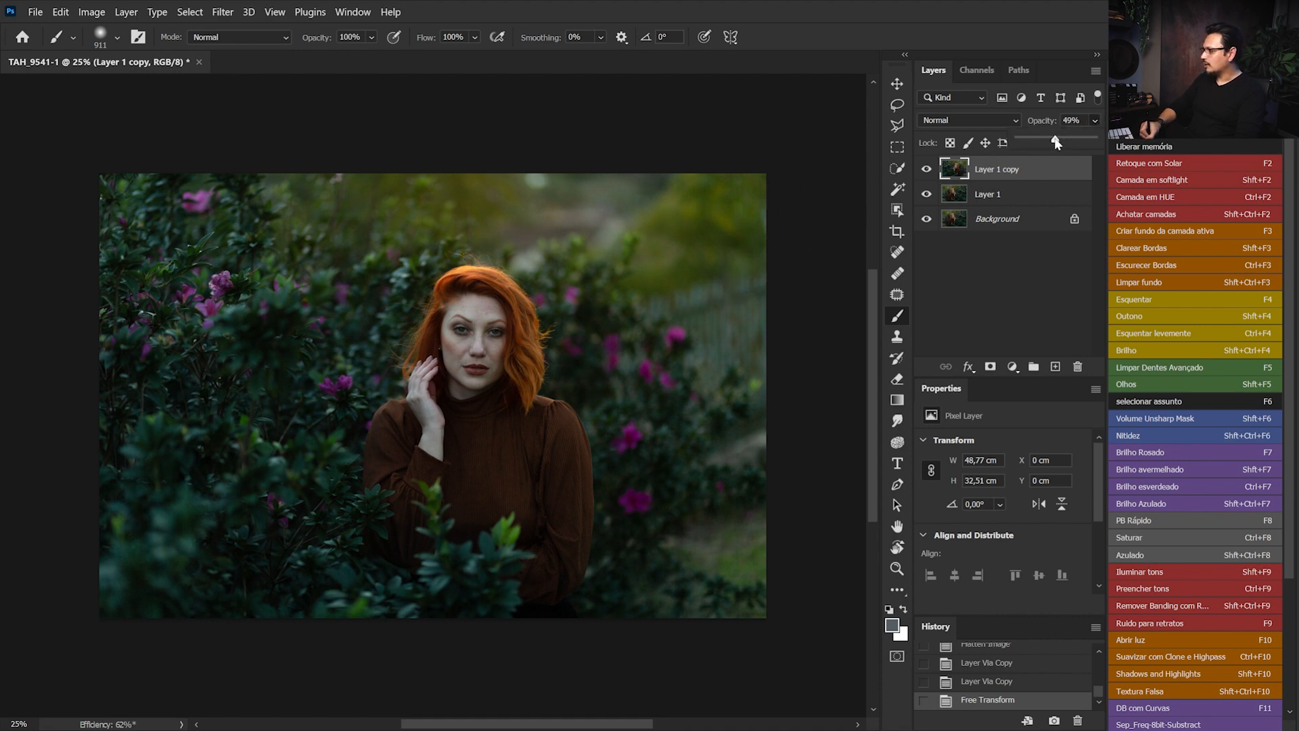
left_click_drag(1057, 142, 1053, 145)
key("v")
left_click_drag(600, 364, 518, 374)
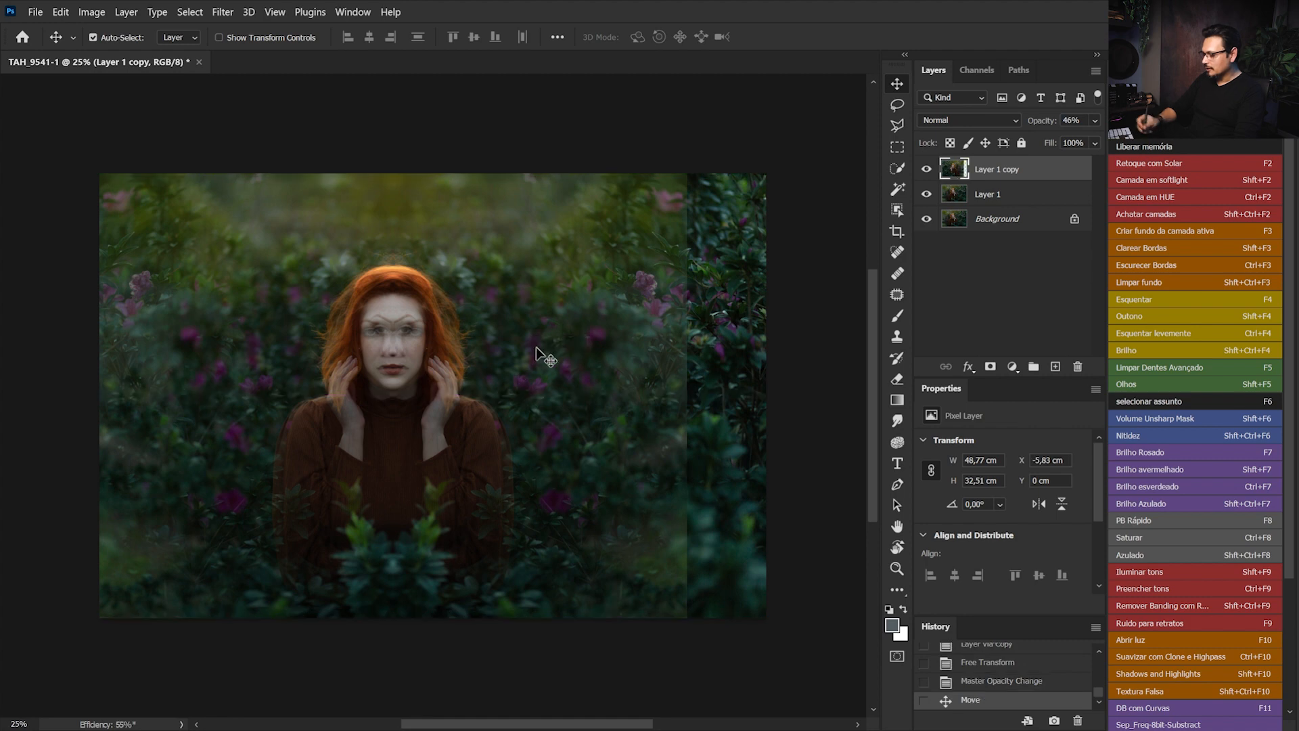
key("shift+Left")
key("shift+Left")
key("shift+Left")
key("shift+Left")
key("shift+Left")
key("shift+Left")
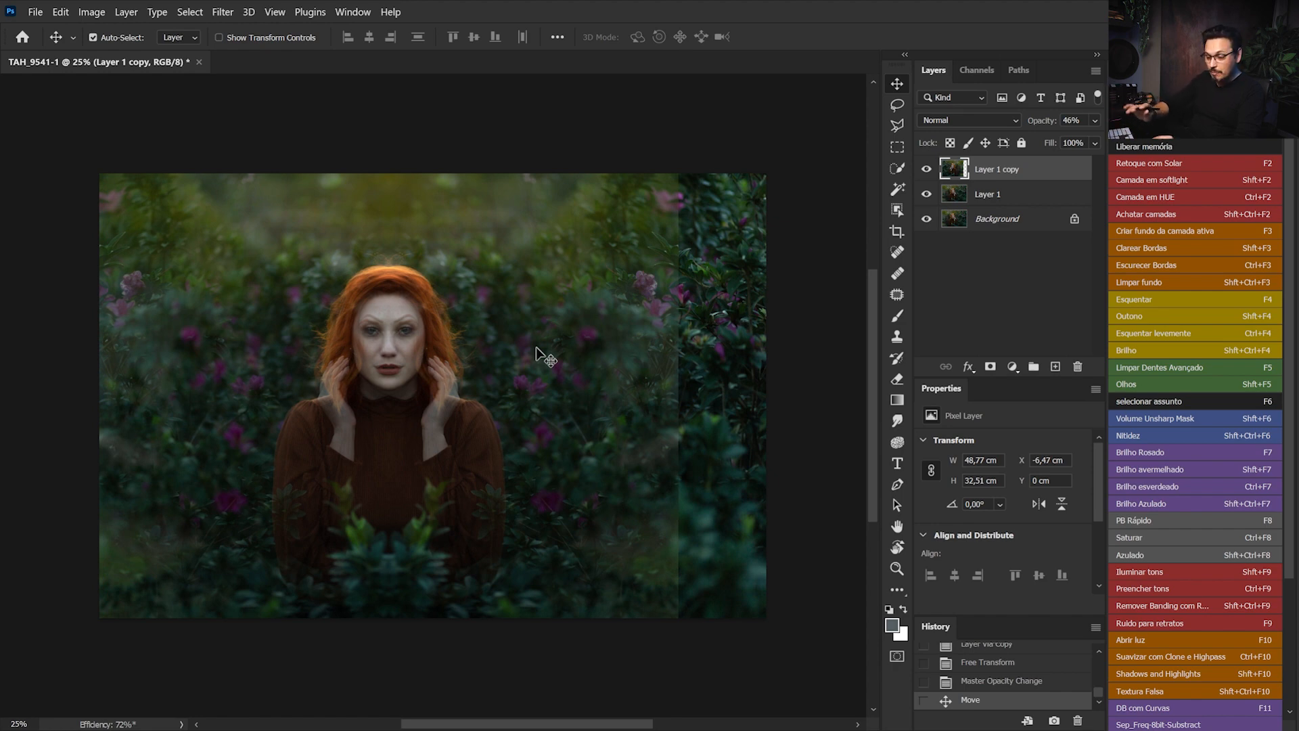
left_click(927, 169)
left_click(926, 169)
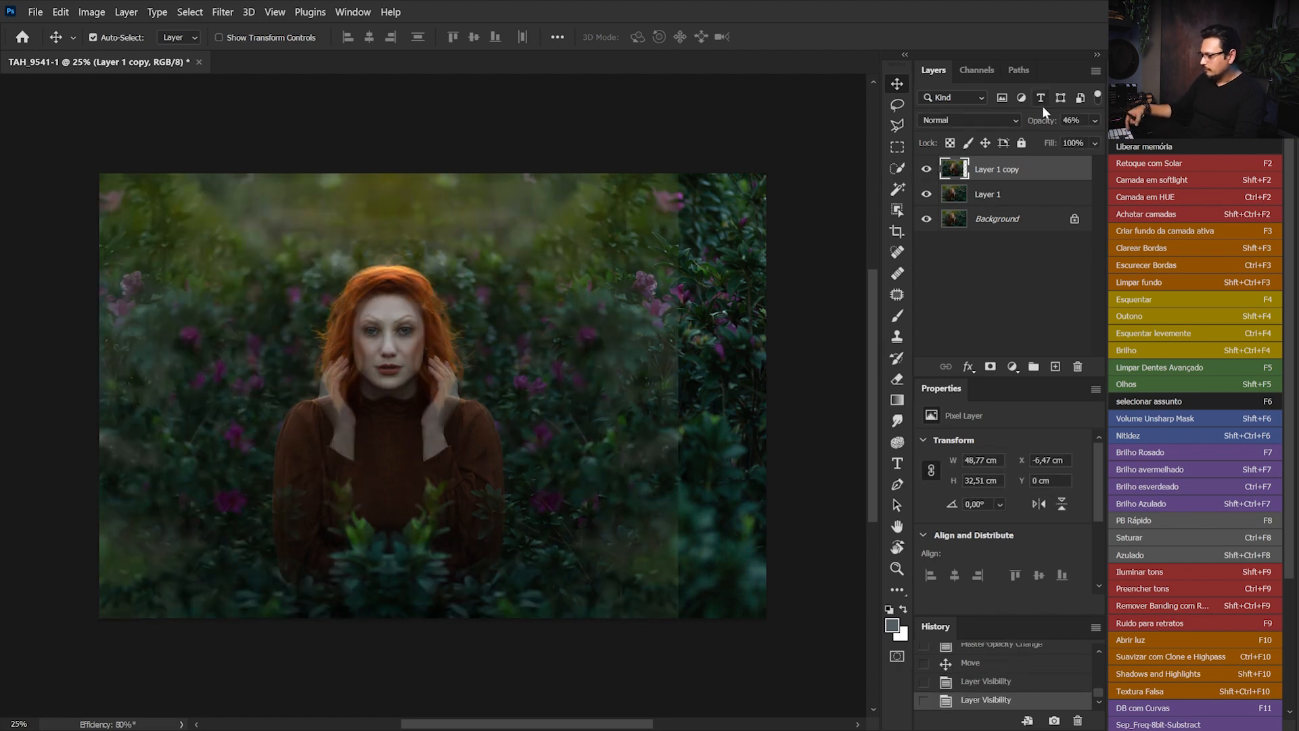
Restore the flipped layer's opacity to 100% and hide it behind a black layer mask.
key("0")
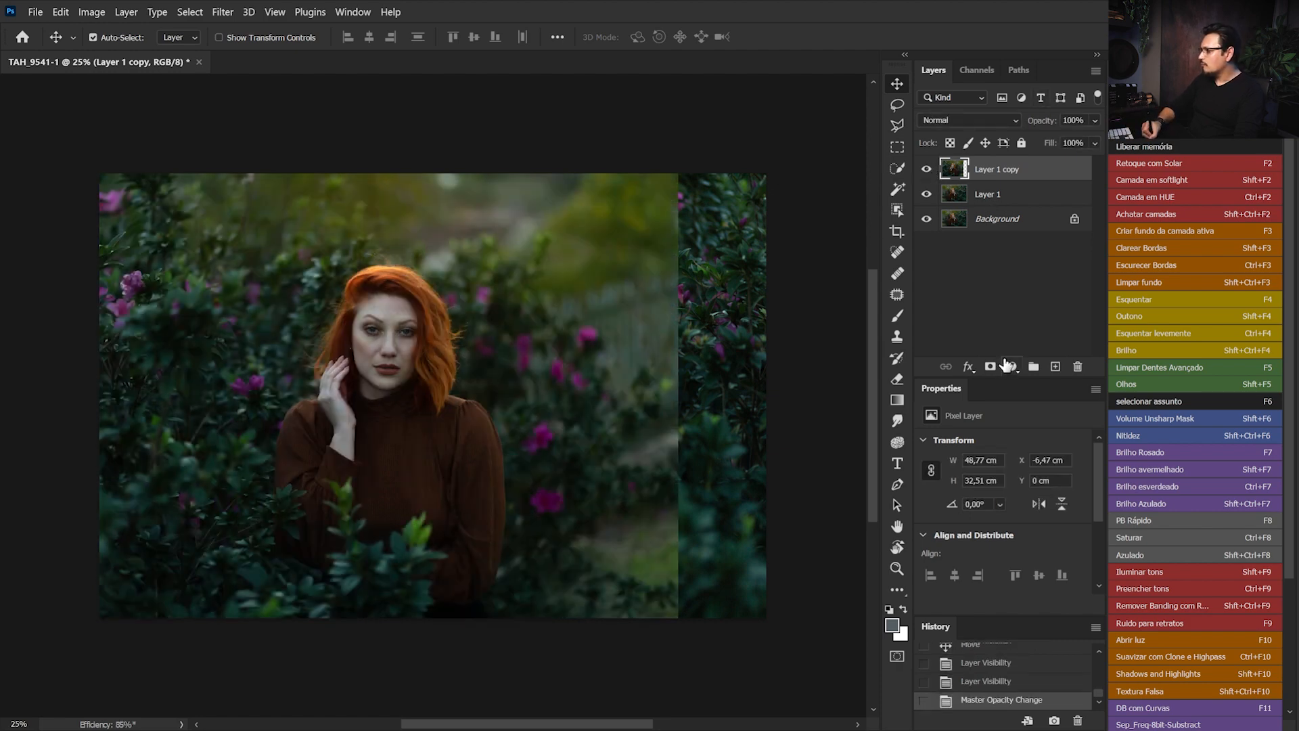
left_click(990, 366)
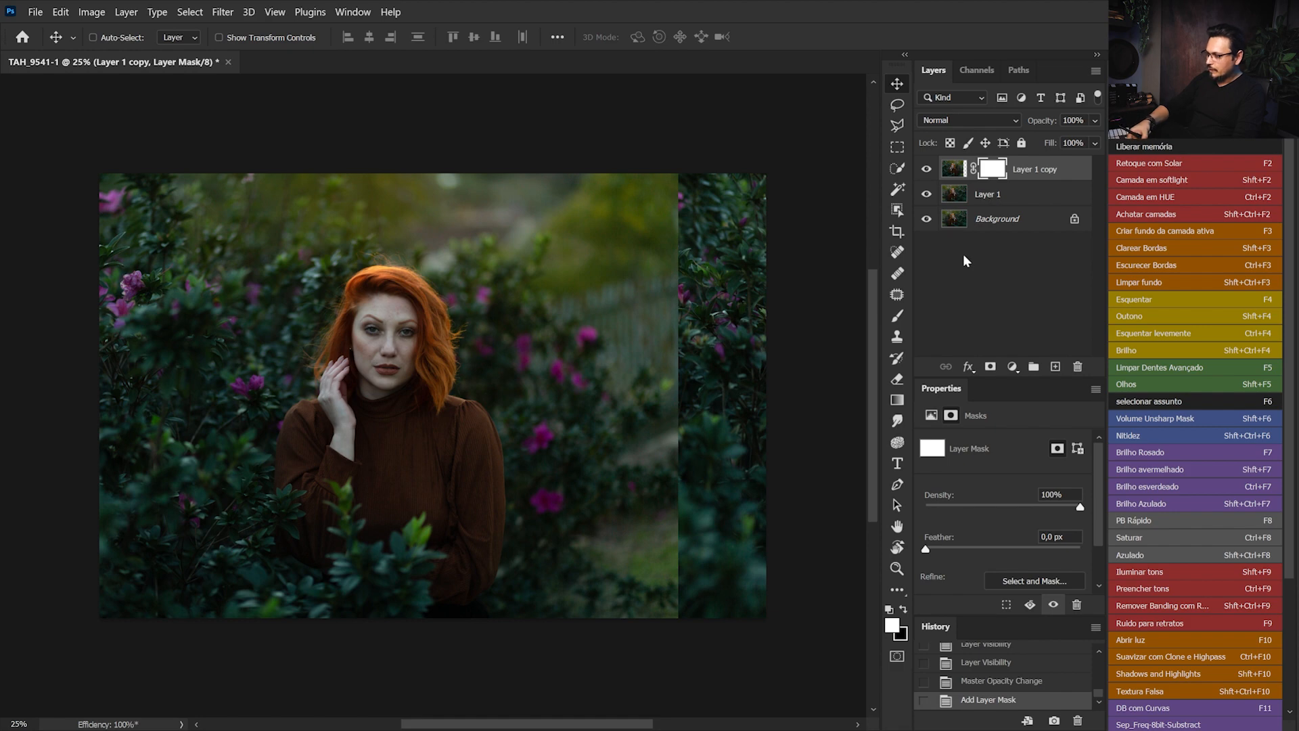
key("ctrl+i")
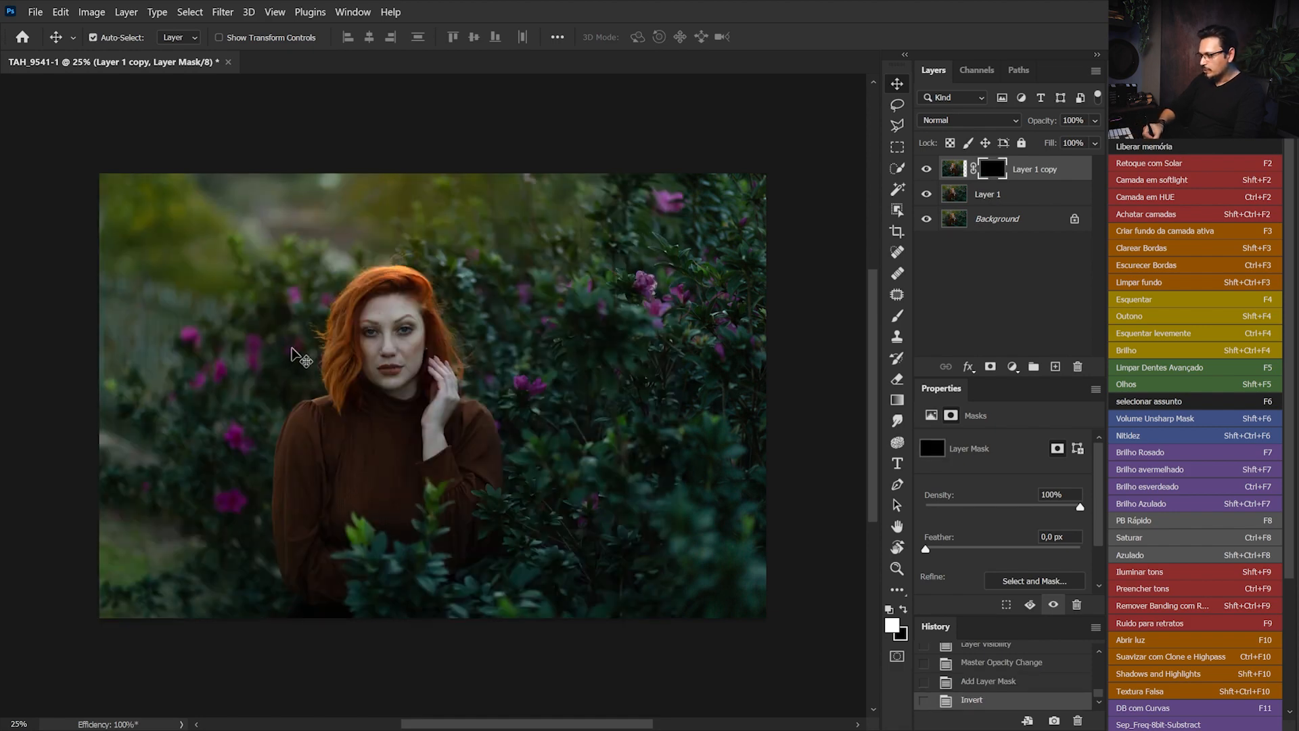
Paint white on the mask over the background left of the woman to bring in the mirrored foliage.
key("b")
mouse_move(310, 168)
left_mouse_down()
mouse_move(261, 224)
mouse_move(143, 298)
mouse_move(90, 203)
left_mouse_up()
mouse_move(262, 214)
left_mouse_down()
mouse_move(295, 197)
mouse_move(180, 376)
mouse_move(217, 374)
mouse_move(159, 687)
mouse_move(58, 359)
left_mouse_up()
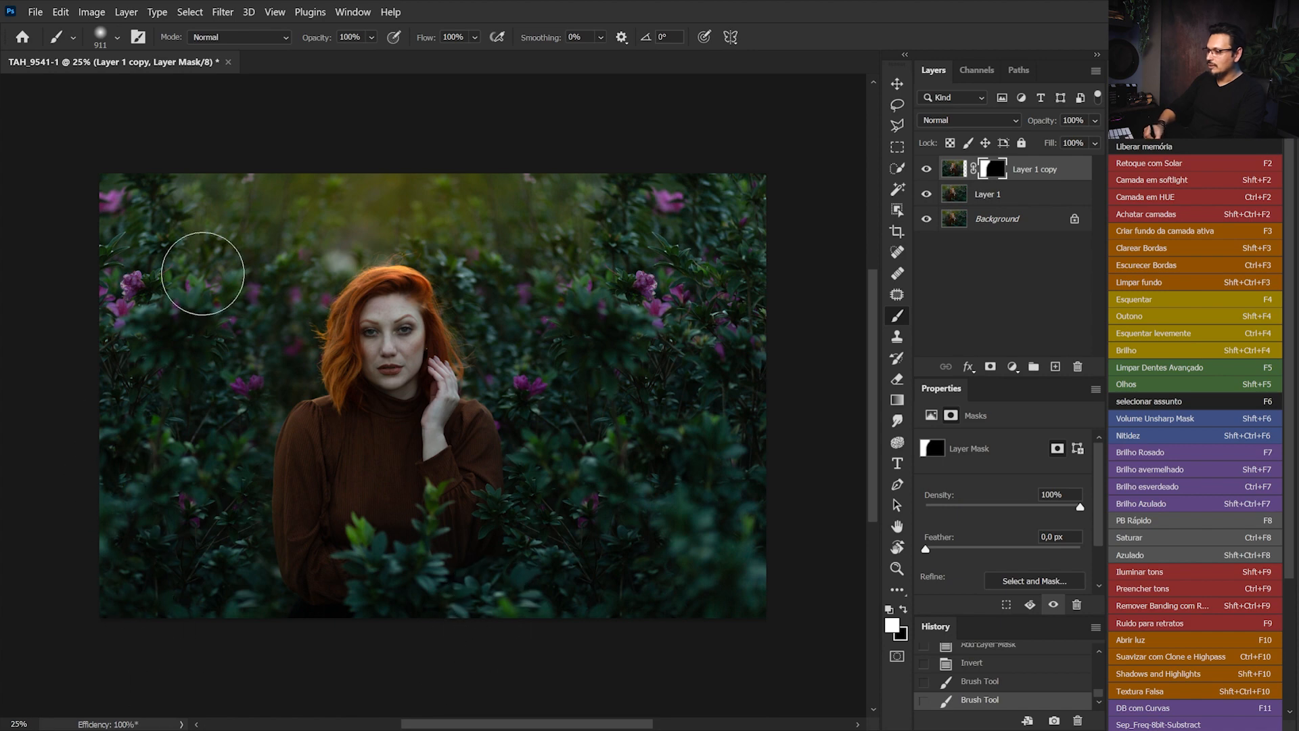
left_click_drag(266, 325, 183, 435)
Paint white on the mask beside the woman's left-hand sleeve with a 269 px soft brush, and enlarge the brush to 566 px.
key("ctrl+plus")
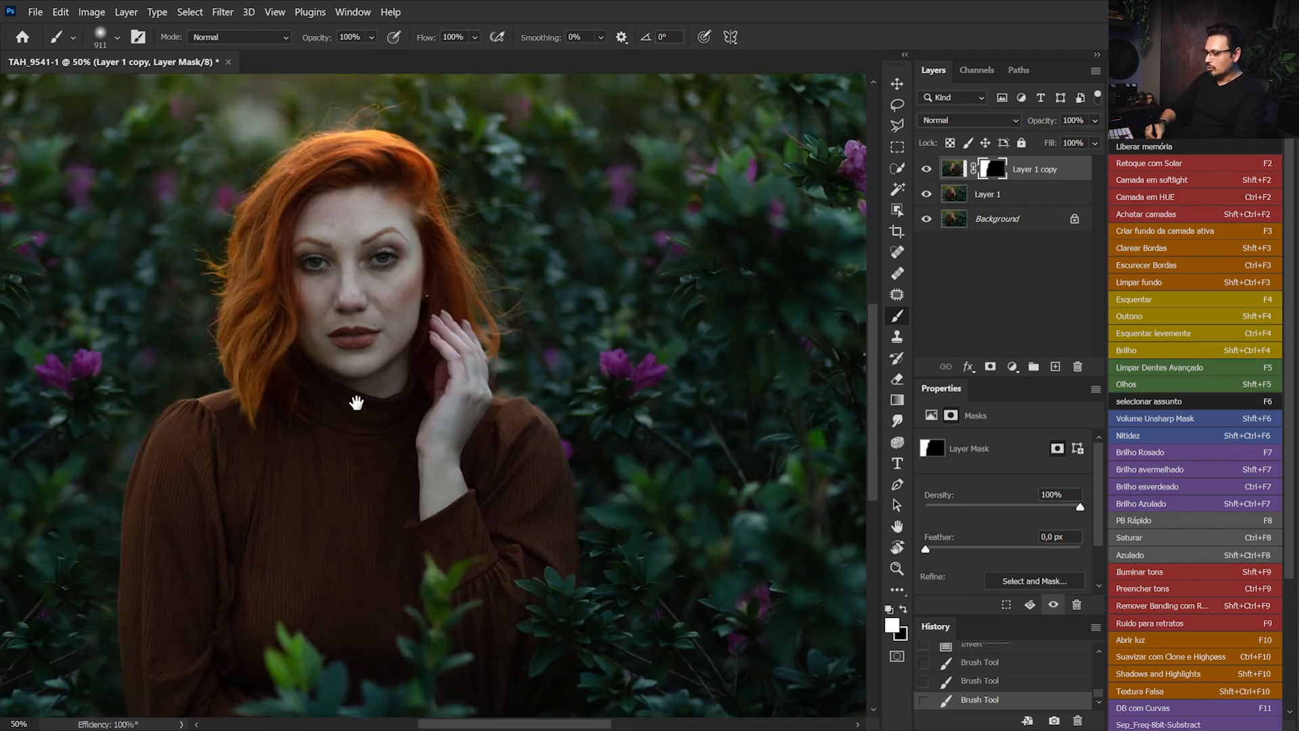
left_click_drag(356, 403, 450, 313)
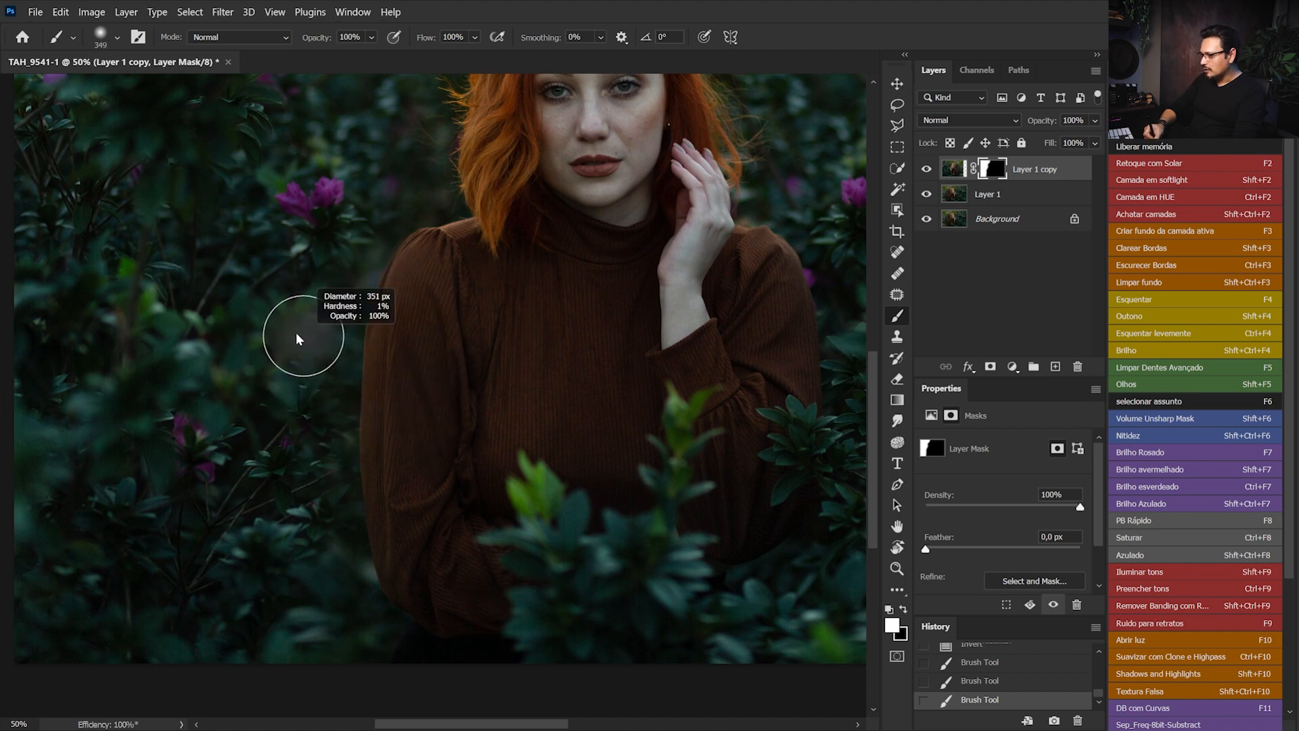
left_click_drag(327, 323, 305, 385)
mouse_move(336, 277)
left_mouse_down()
mouse_move(305, 444)
mouse_move(322, 386)
mouse_move(325, 539)
left_mouse_up()
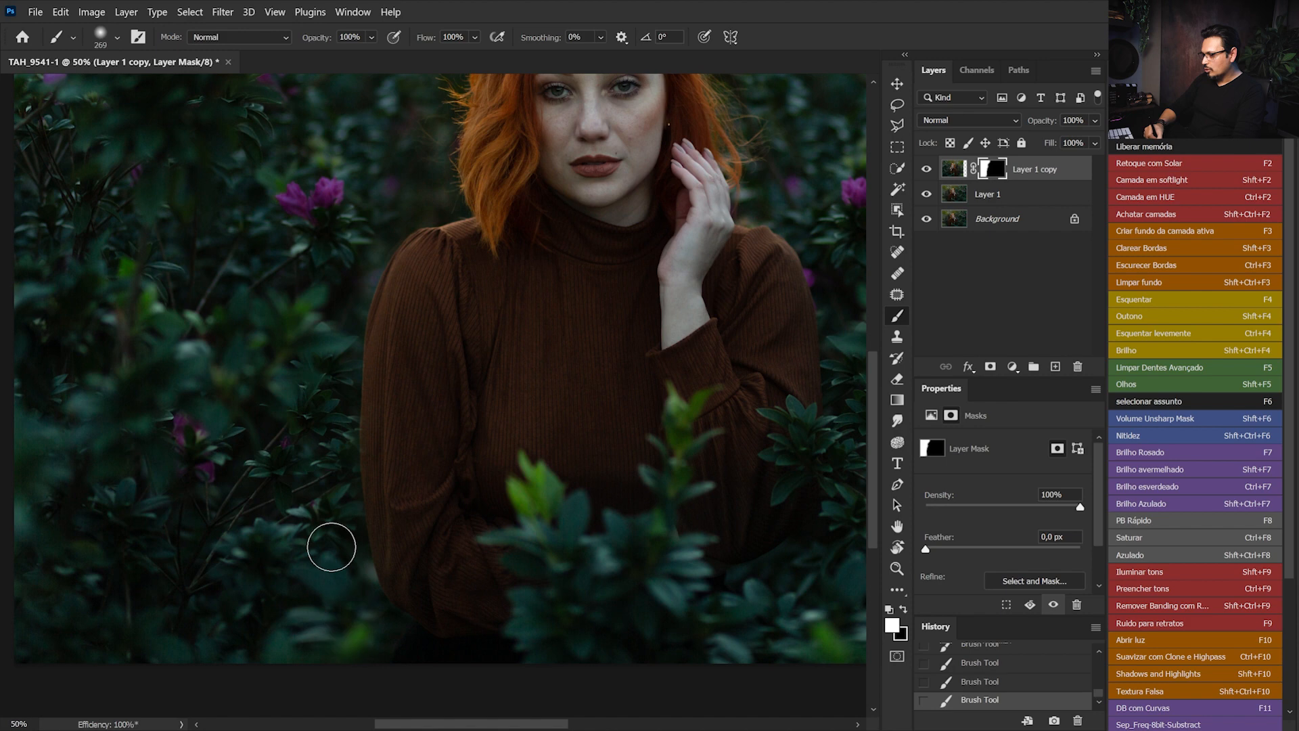
key("bracketright")
key("bracketright")
key("bracketright")
key("bracketright")
key("bracketright")
key("bracketright")
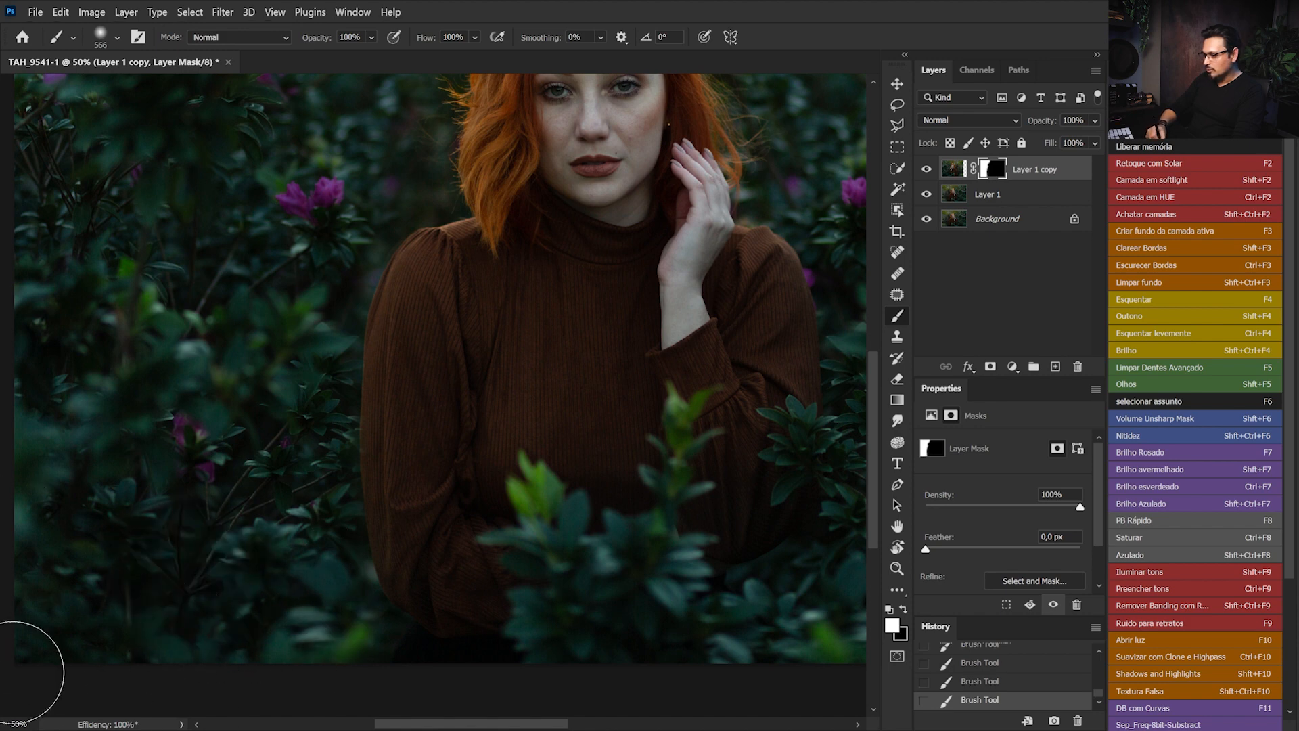
scroll(20, 592, "down", 2)
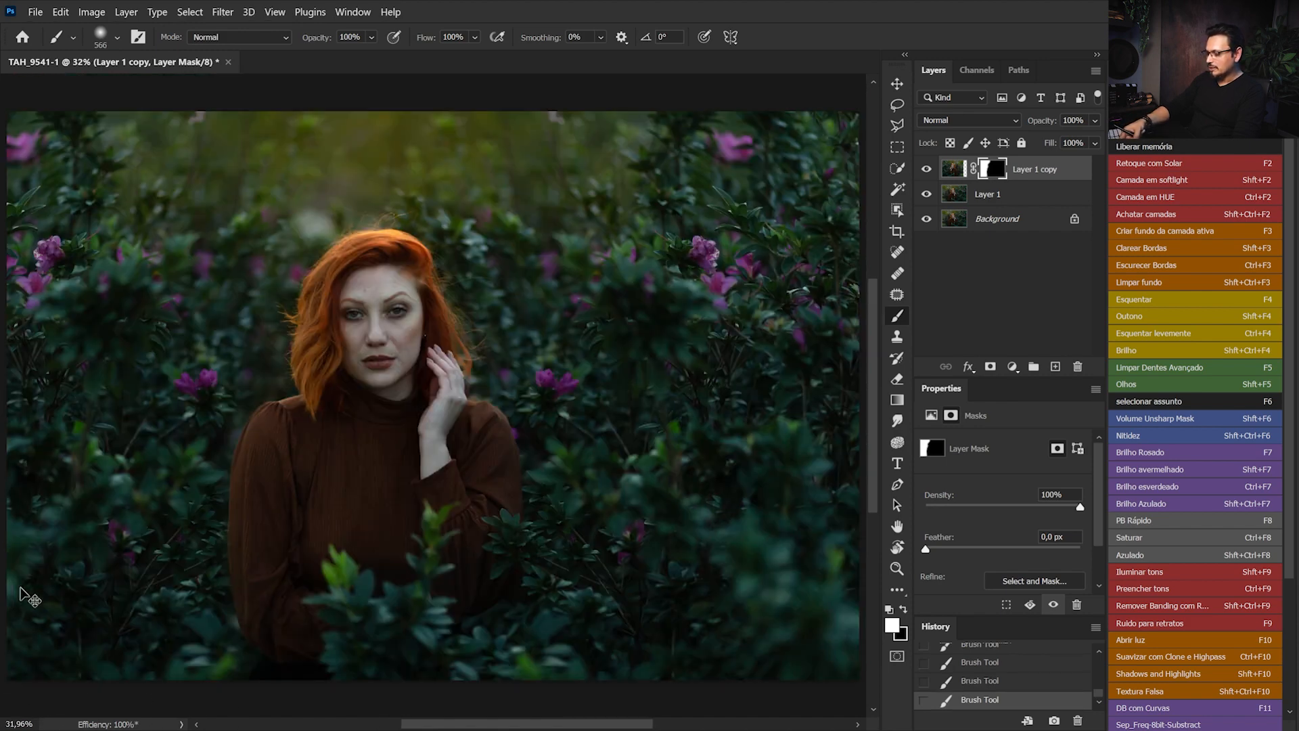
scroll(29, 597, "down", 2)
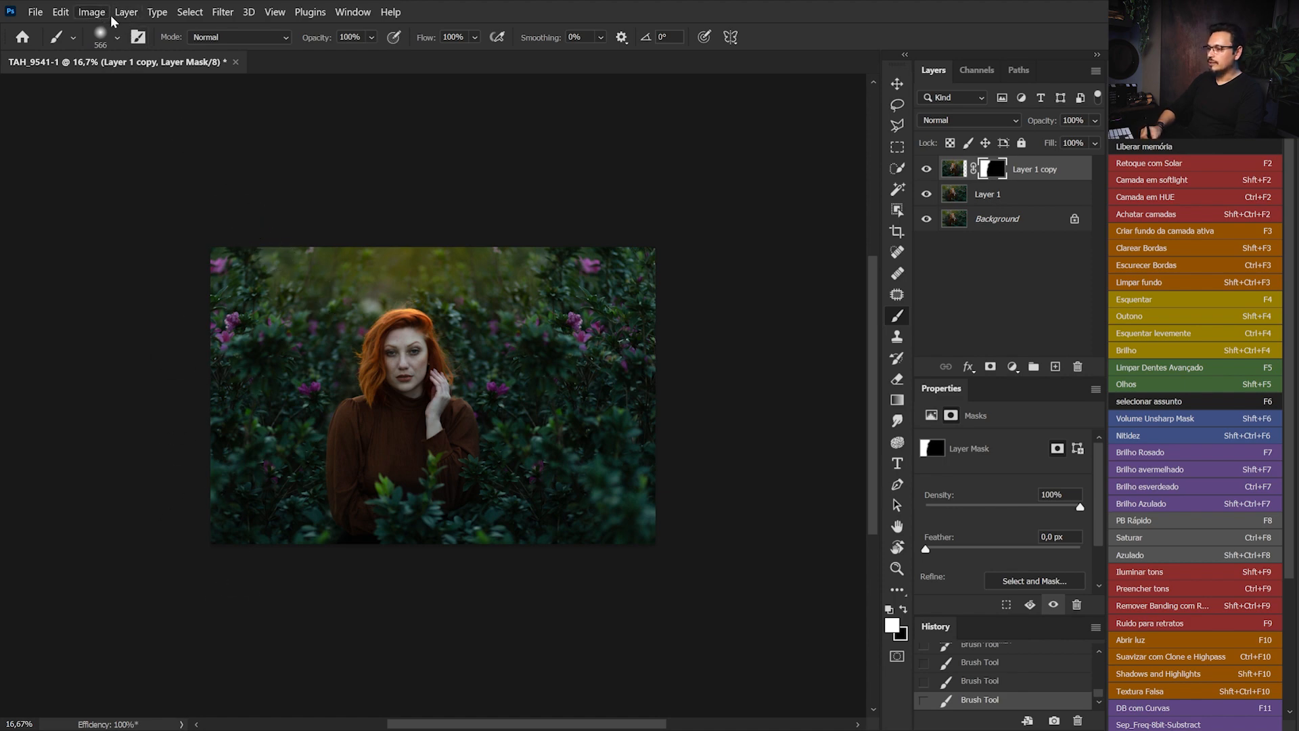
Expand the canvas with Reveal All and paint white on the mask along the image's left edge.
left_click(89, 12)
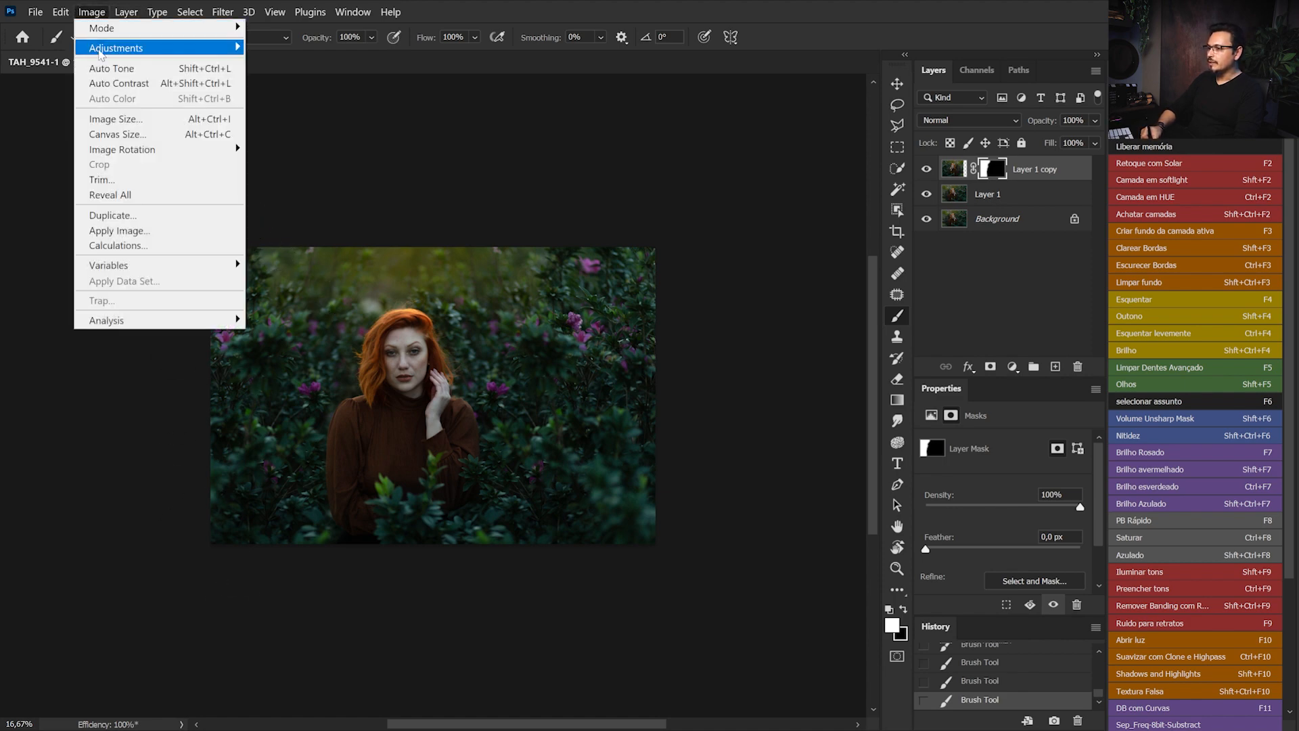
left_click(141, 196)
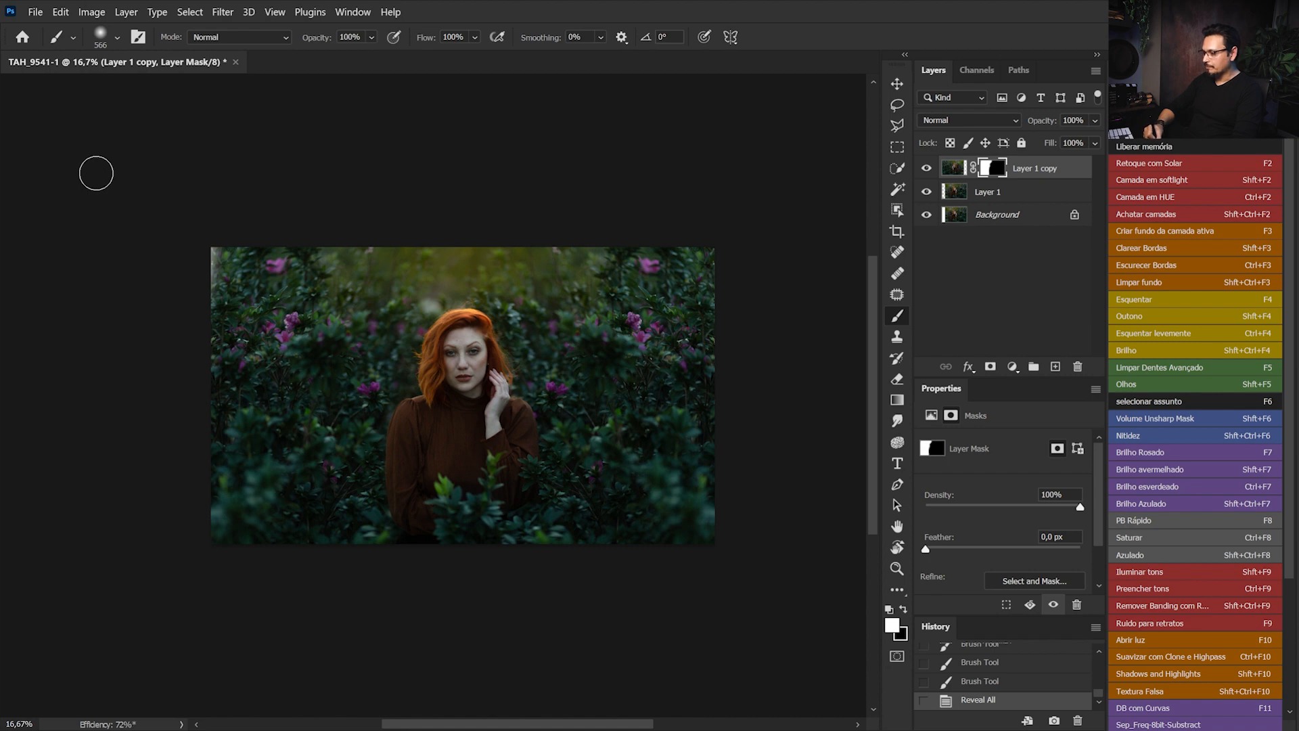
key("c")
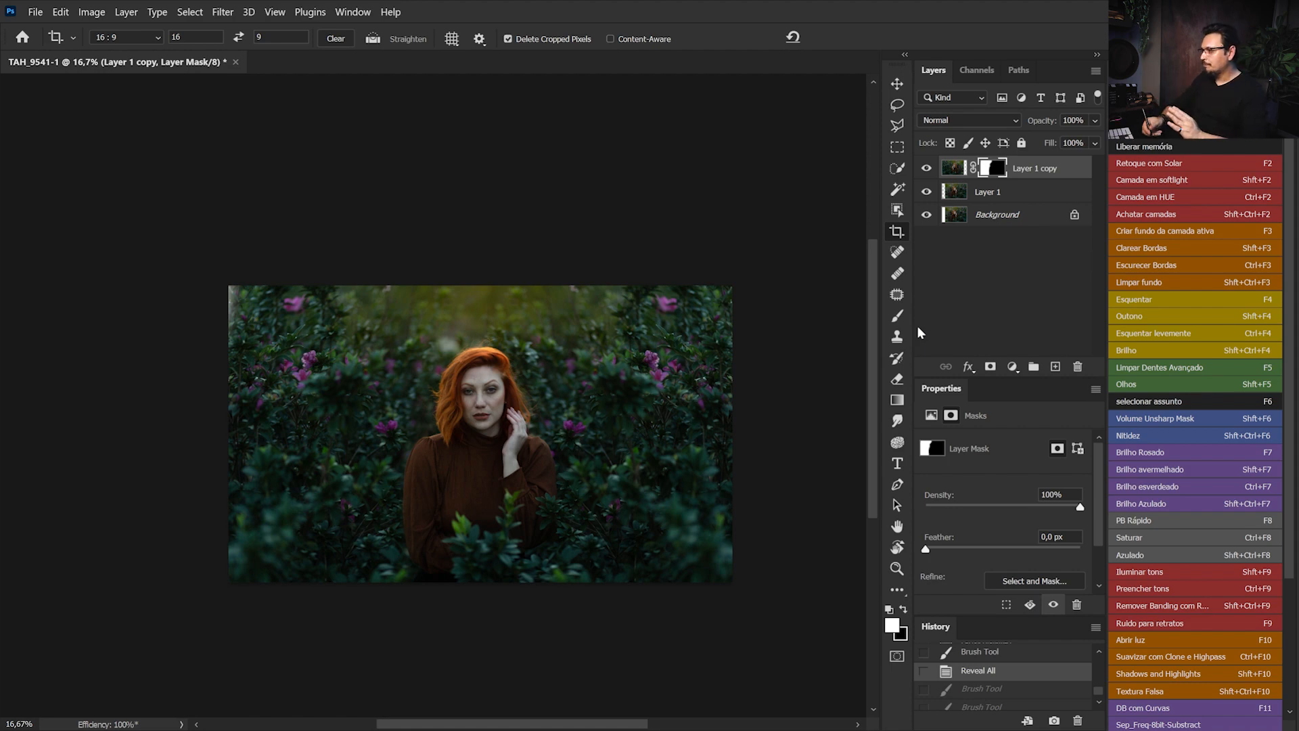
key("b")
mouse_move(255, 261)
left_mouse_down()
mouse_move(229, 273)
mouse_move(214, 514)
mouse_move(228, 592)
left_mouse_up()
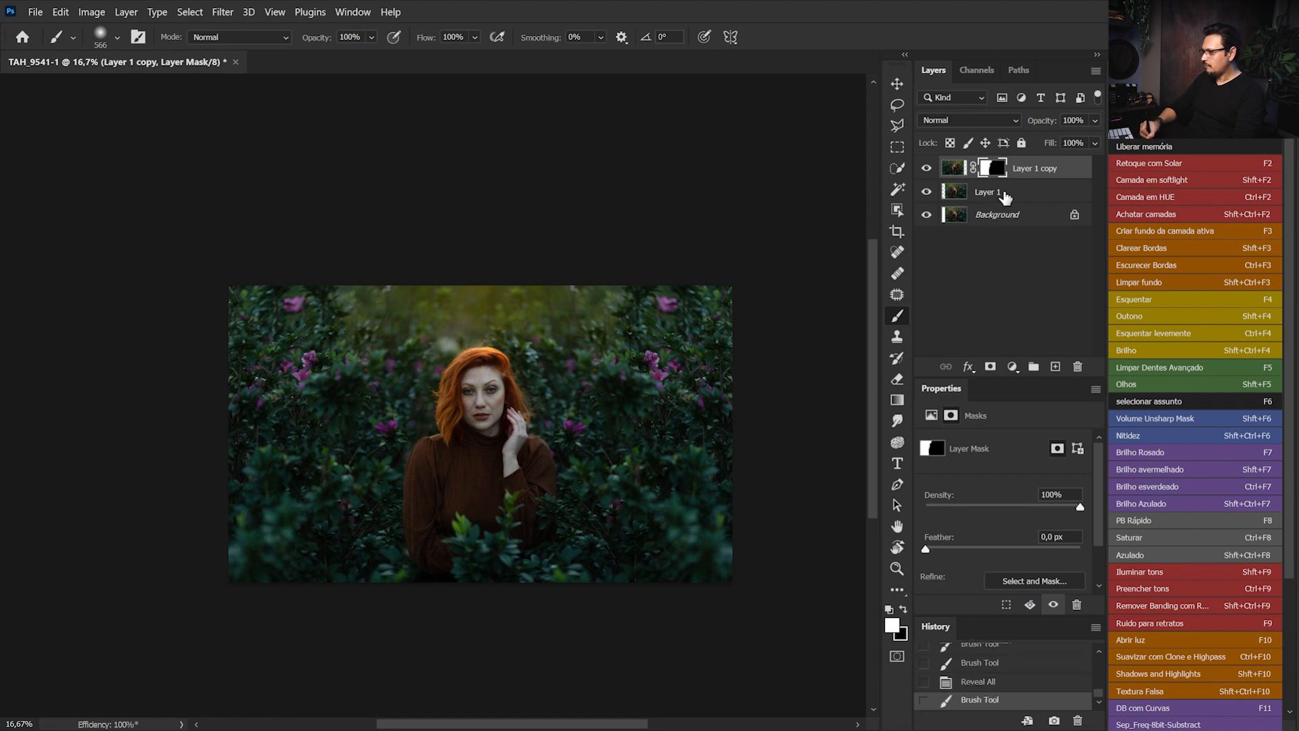
Merge the masked Layer 1 copy and Layer 1 into a single layer.
left_click(1029, 194)
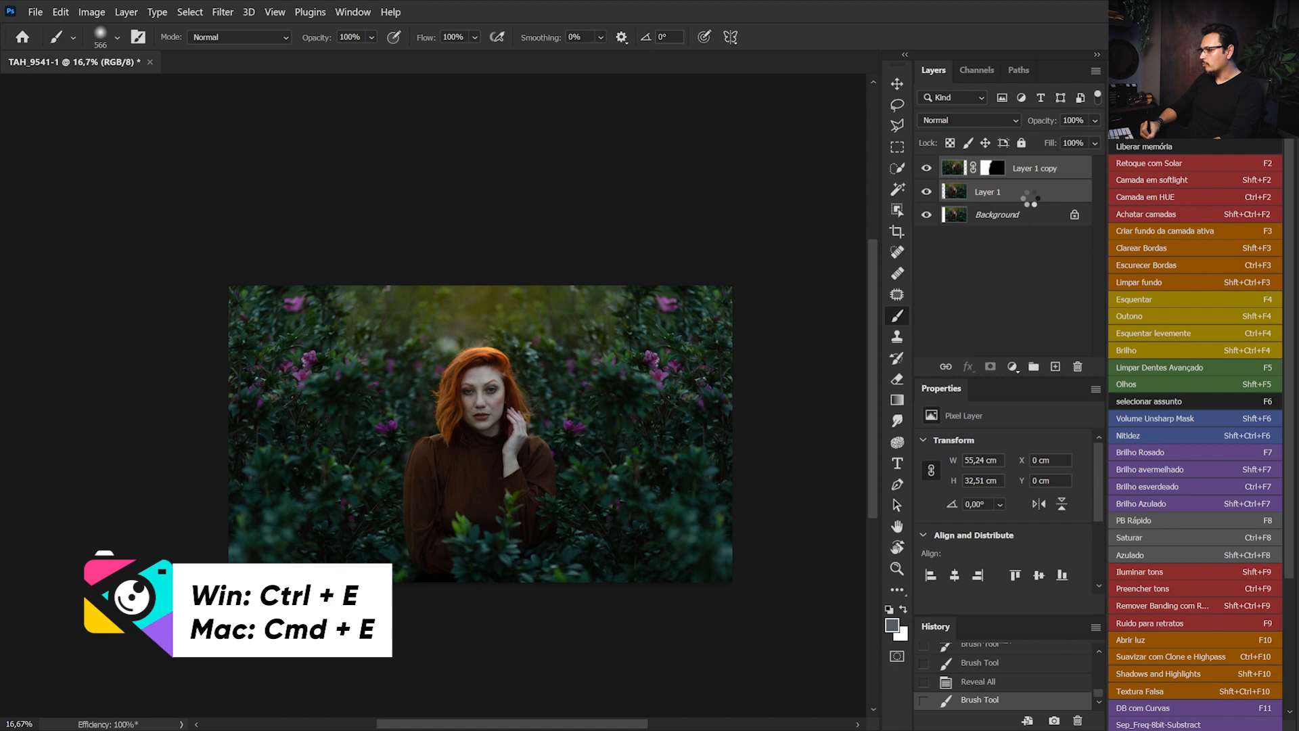
key("ctrl+e")
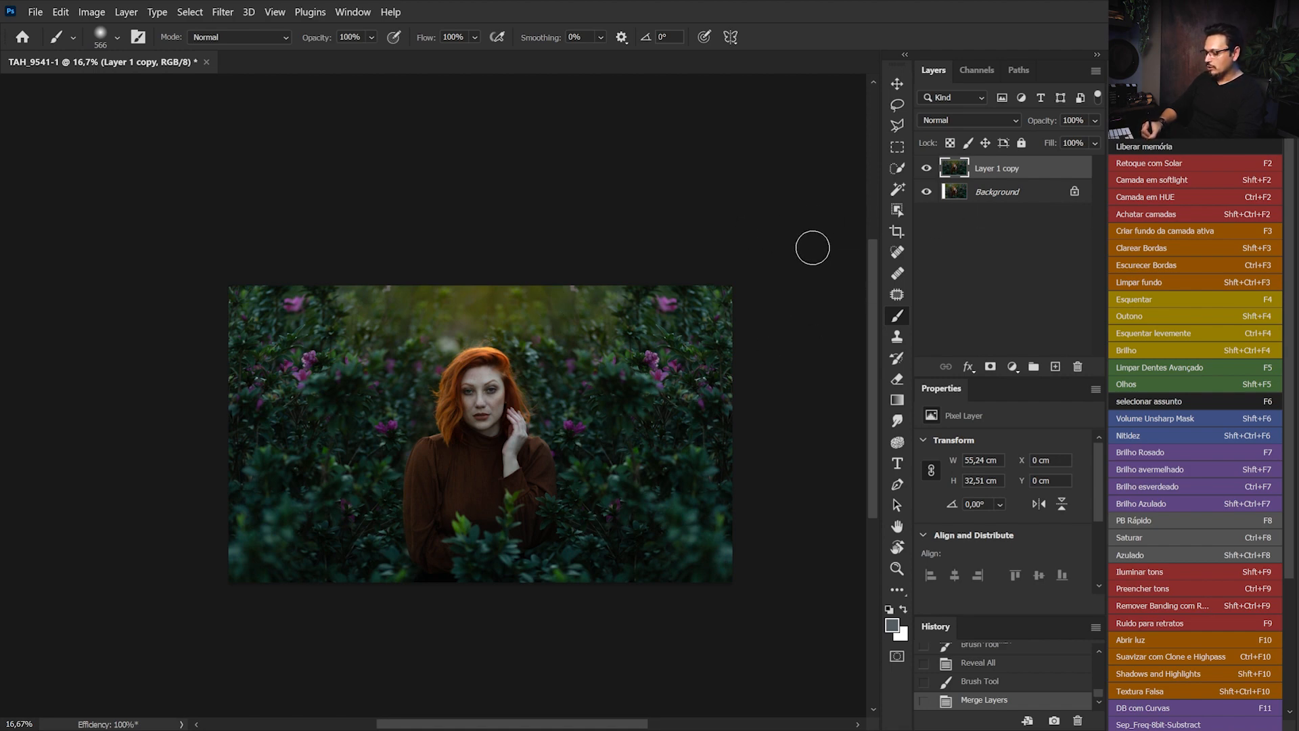
Try a 16:9 Content-Aware crop extended to the image's full height, and revert to the merged-layers state.
key("c")
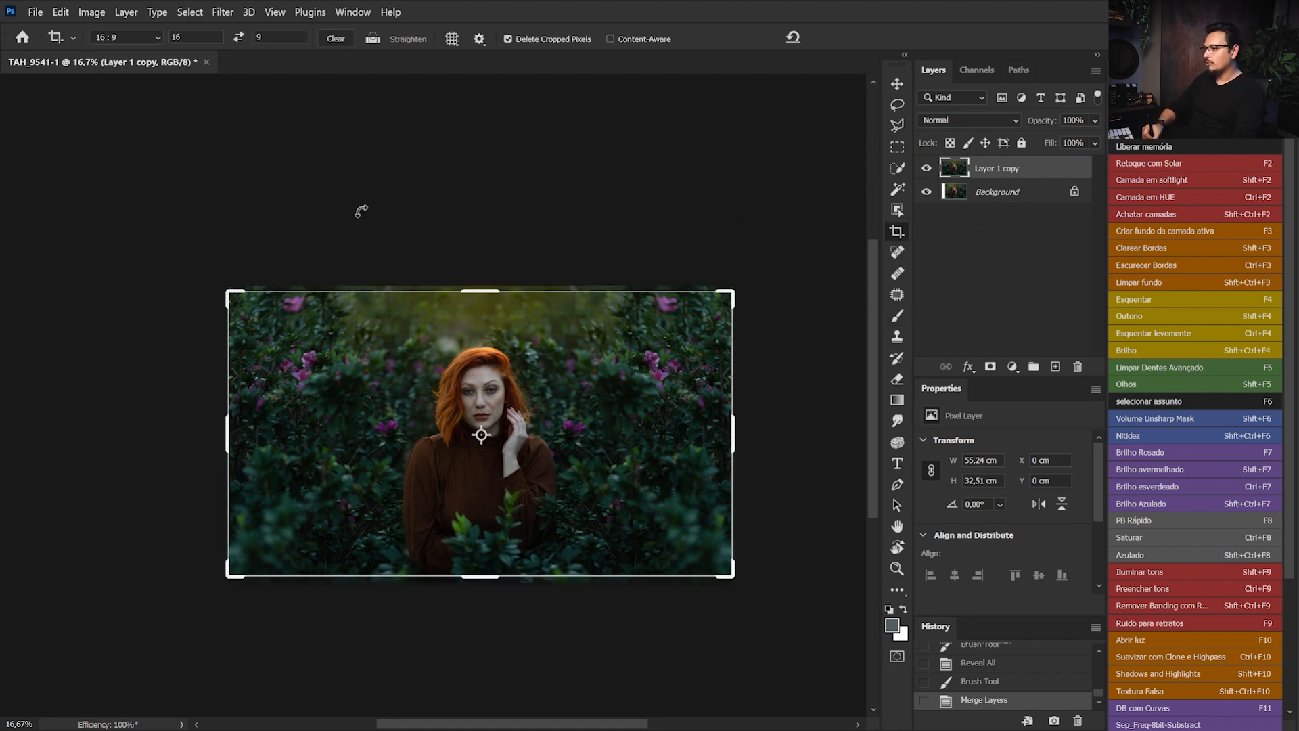
left_click_drag(480, 291, 484, 294)
left_click_drag(491, 583, 494, 590)
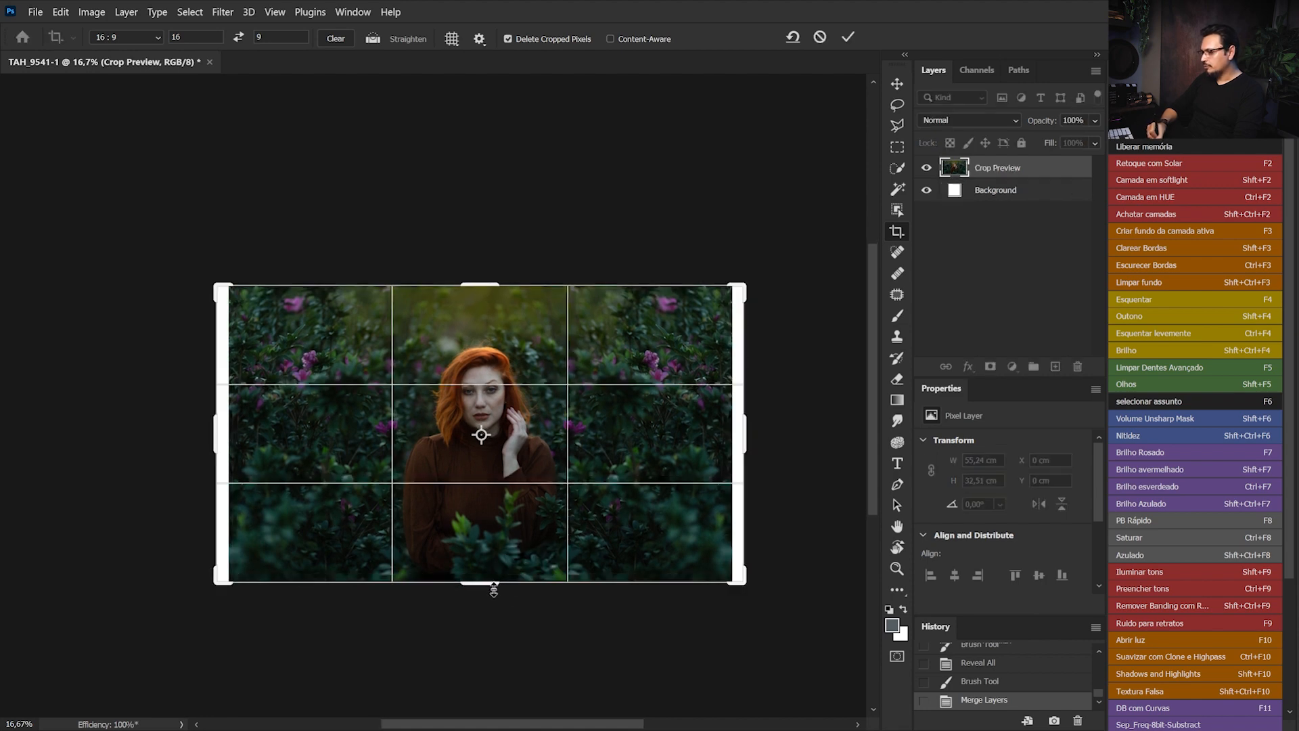
left_click(610, 38)
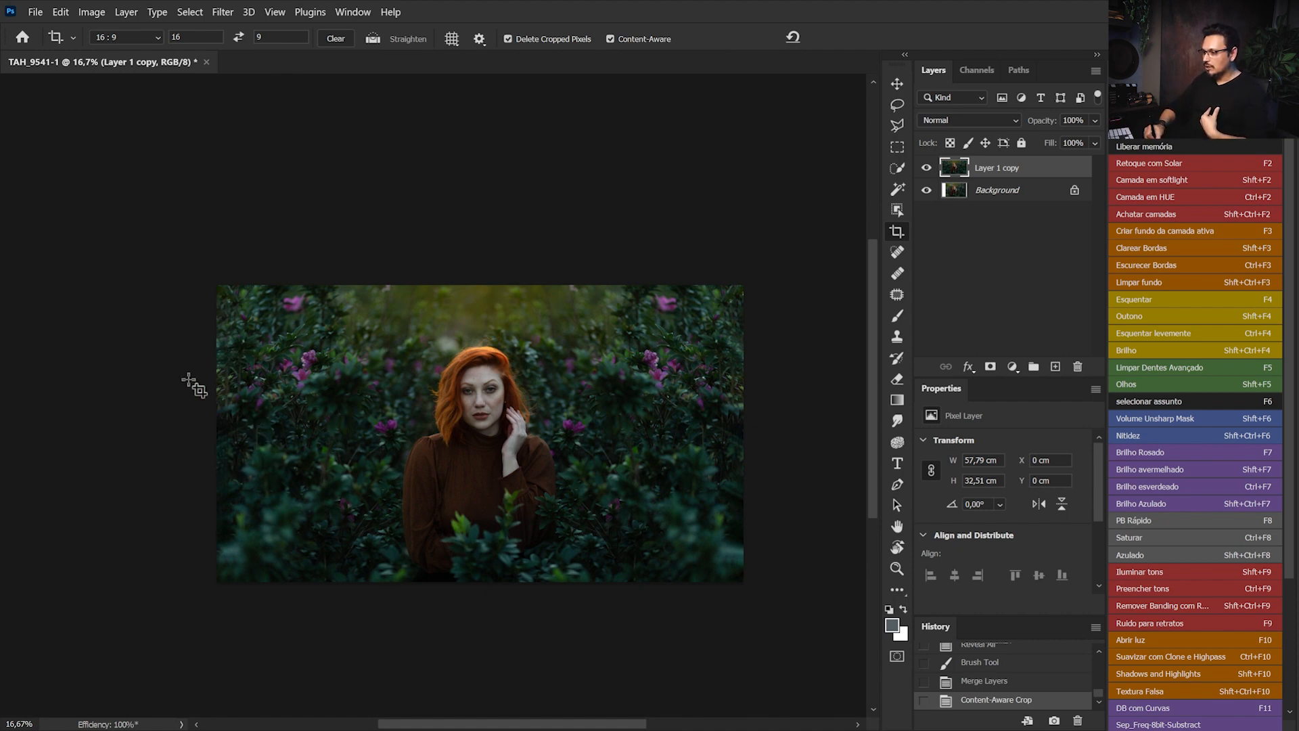
left_click(1022, 681)
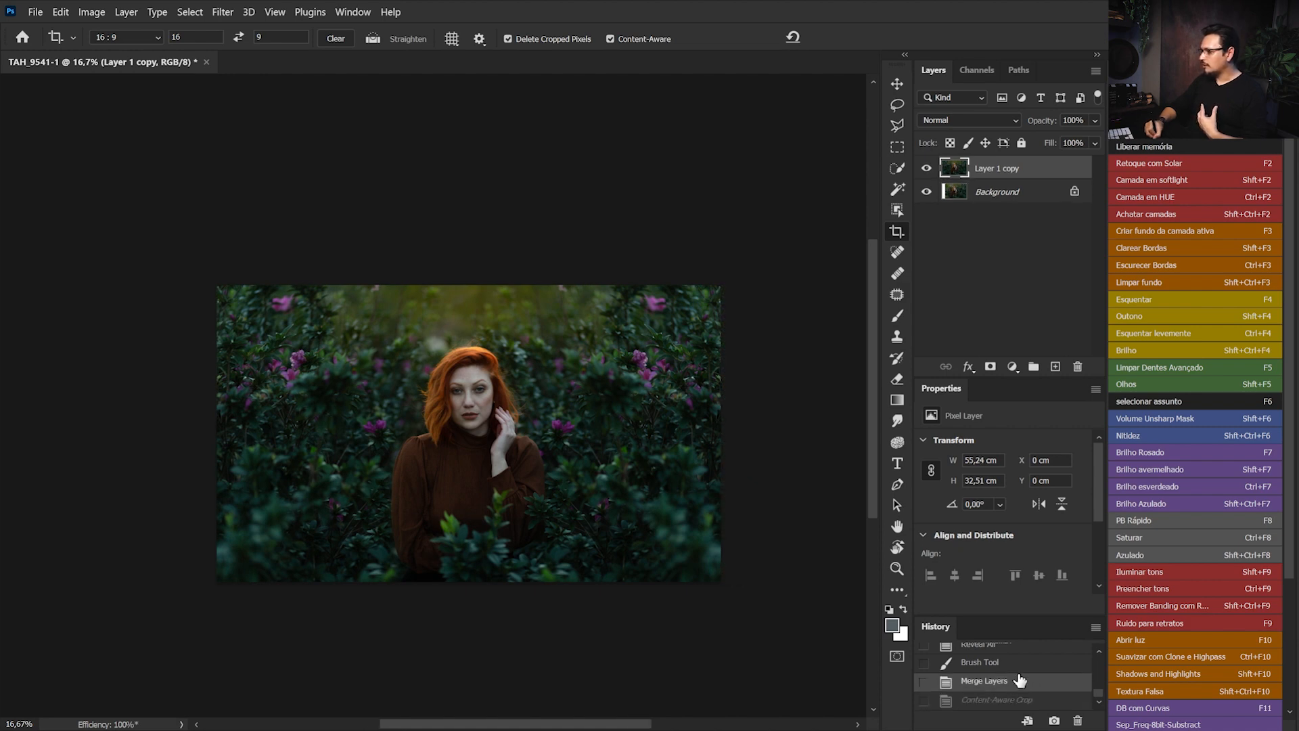
Expand the canvas to 16:9 at the image's full height with the Crop tool, turning Content-Aware off.
left_click(448, 409)
left_click_drag(472, 298, 467, 291)
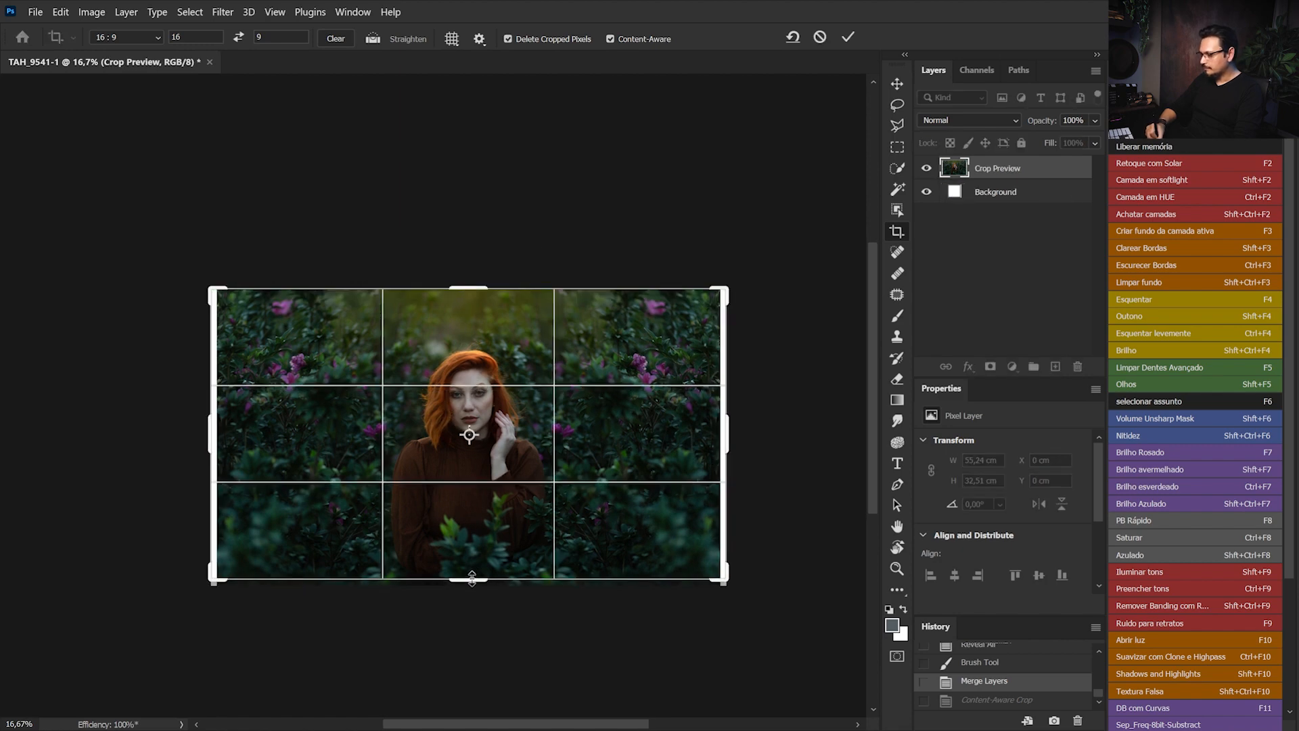
left_click_drag(472, 579, 471, 584)
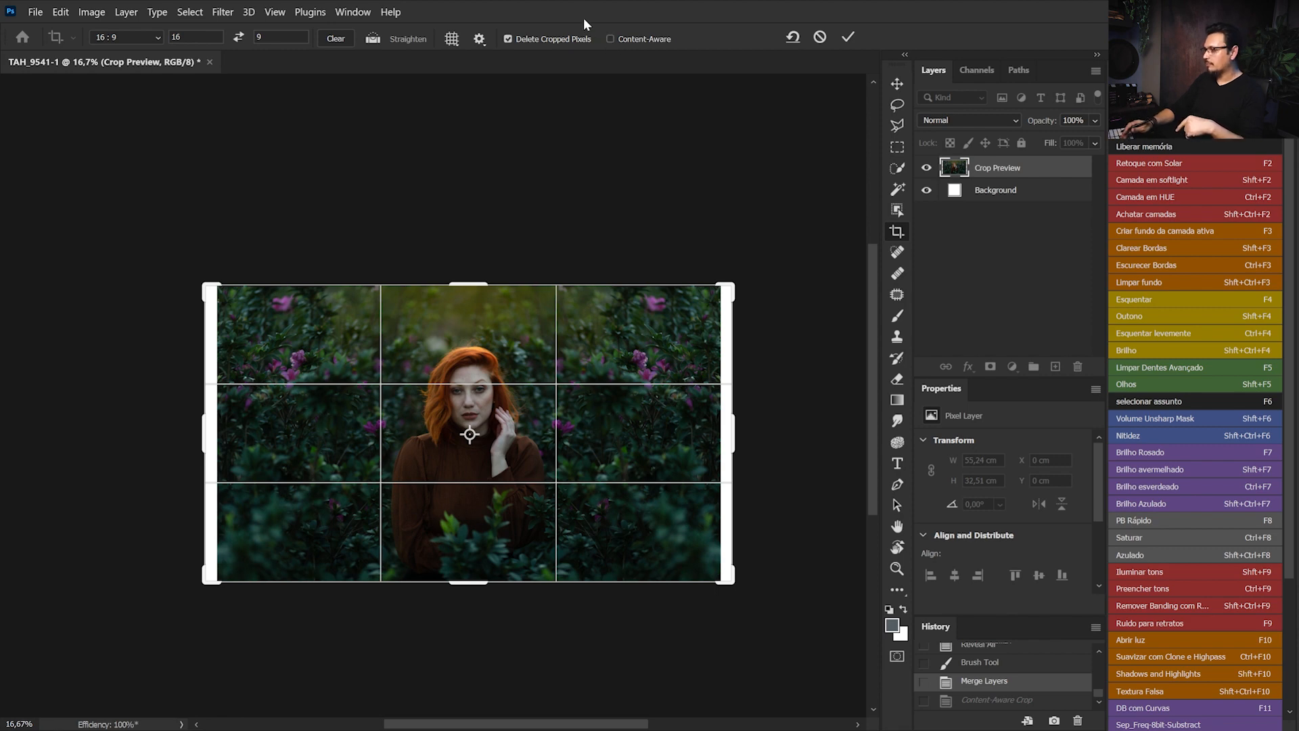
key("Return")
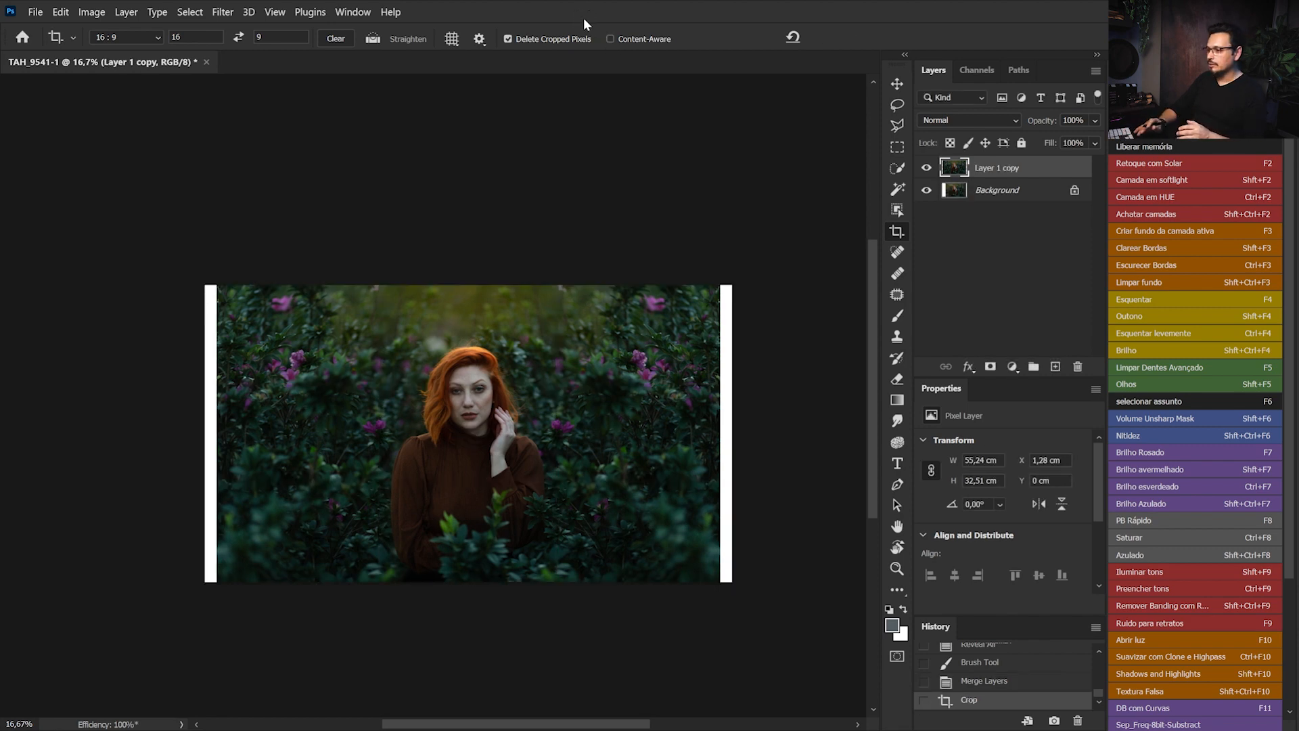
Marquee-select the foliage left of the woman and stretch it to 108.68% width with Free Transform to cover the left white strip.
key("m")
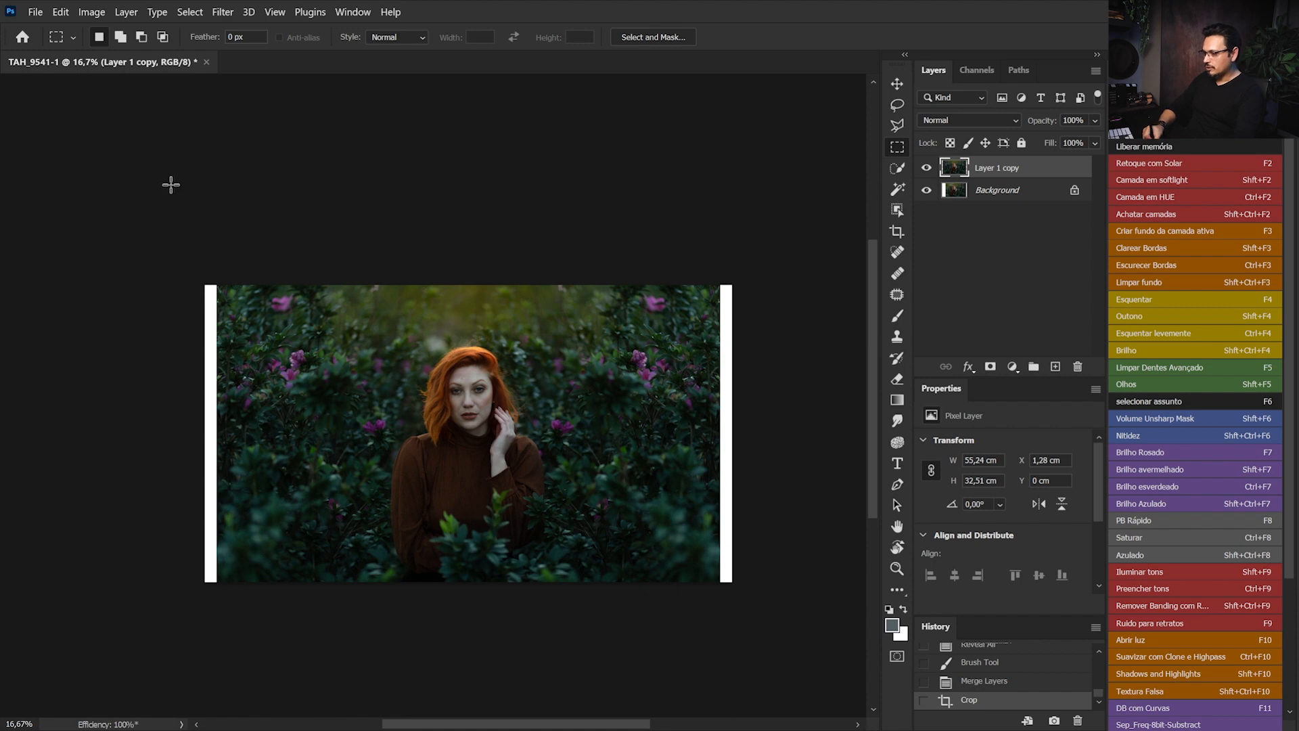
left_click_drag(171, 185, 380, 671)
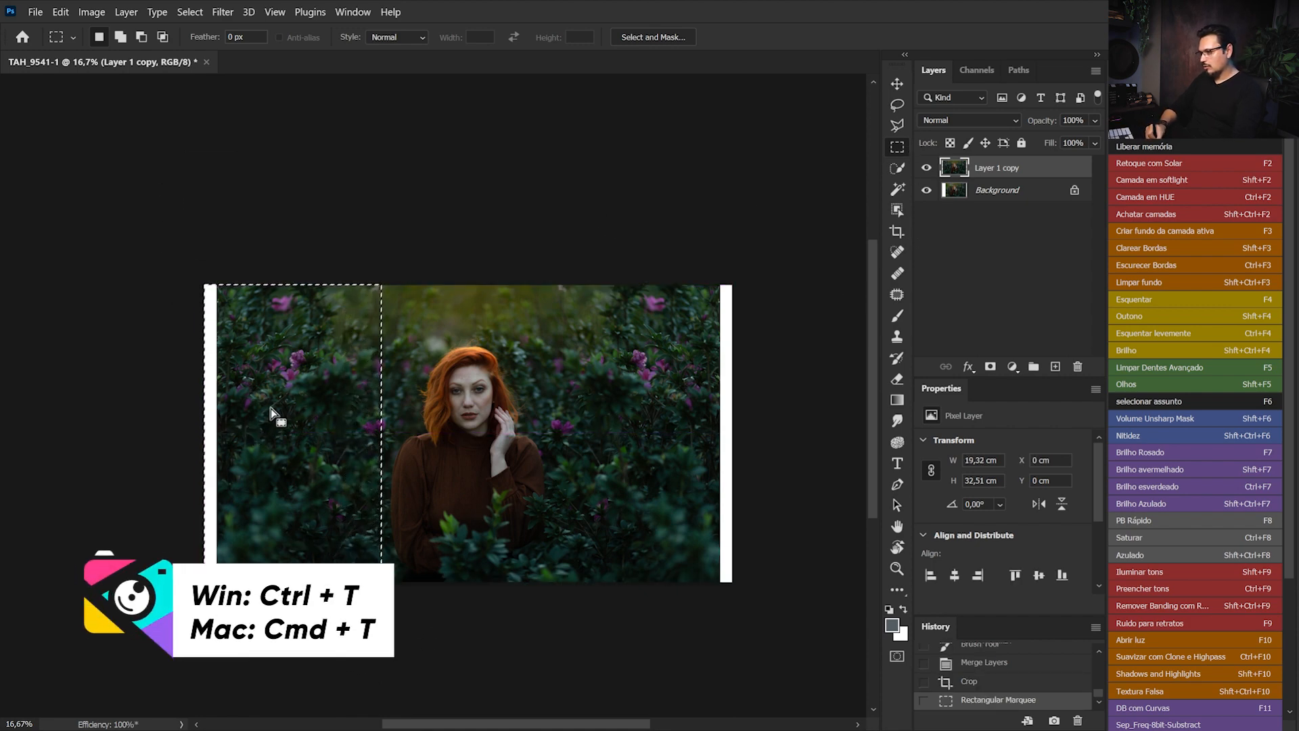
key("ctrl+t")
left_click_drag(204, 432, 189, 433)
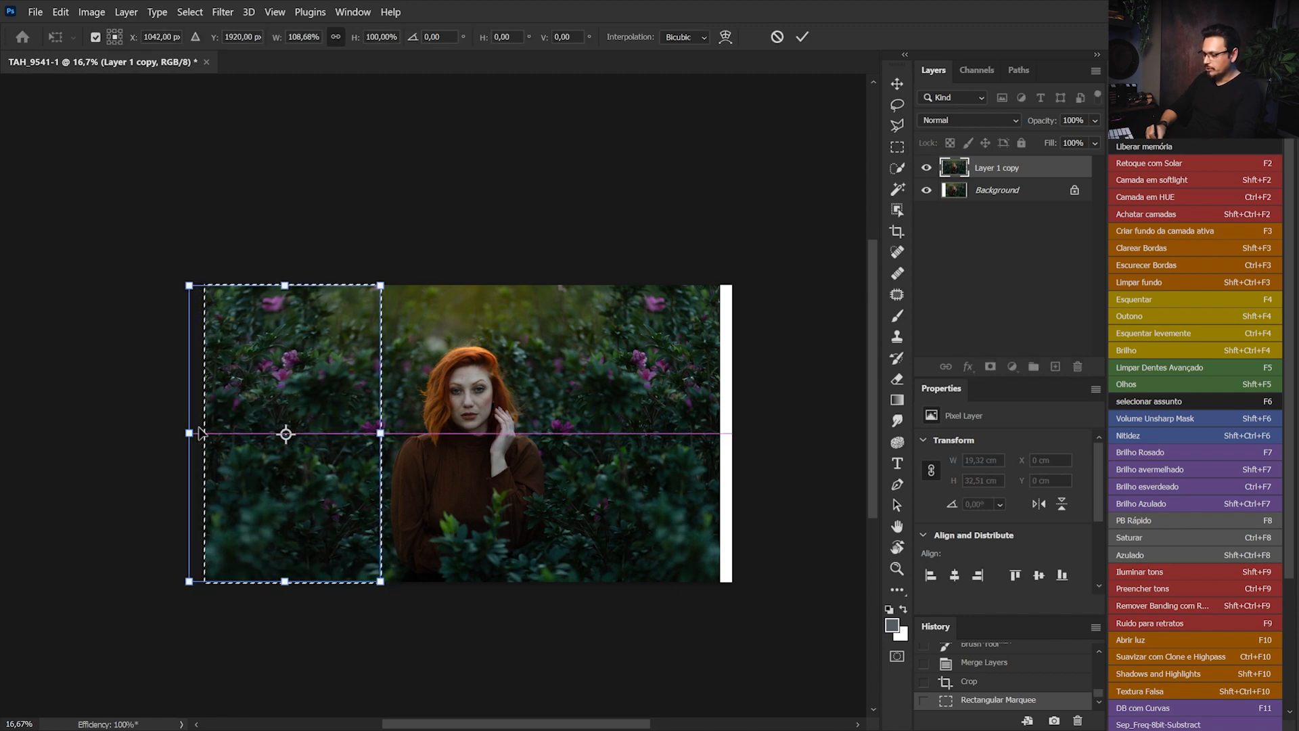
key("Return")
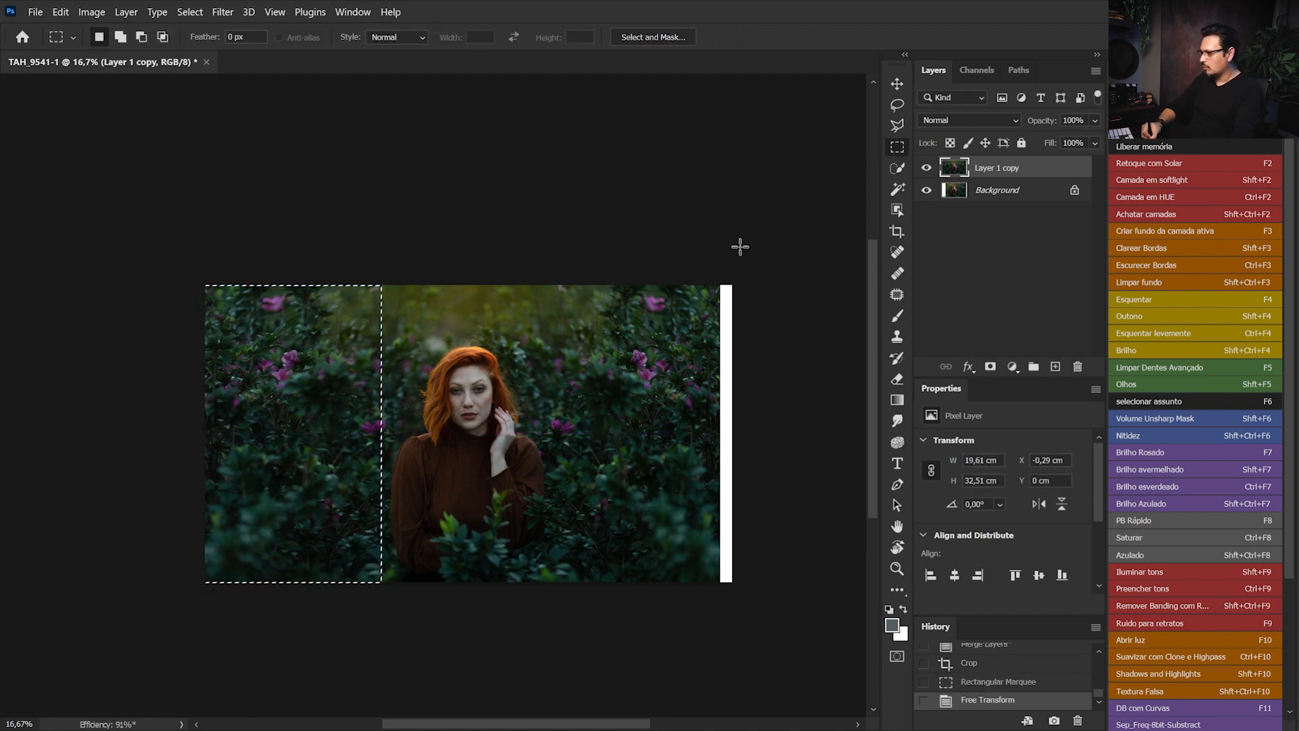
Marquee-select the foliage at the image's right side, stretch it outward over the white strip, and remove the selection.
left_click_drag(733, 261, 565, 705)
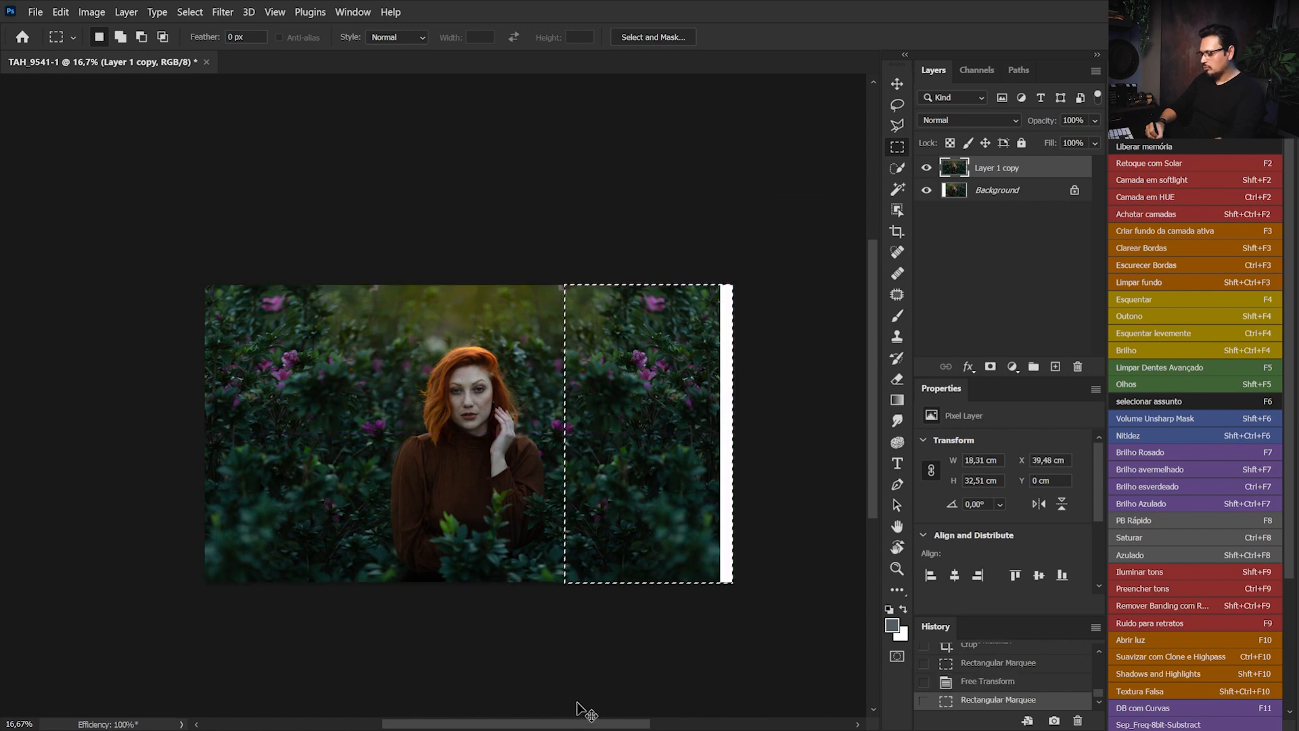
key("ctrl+t")
left_click_drag(737, 438, 746, 435)
key("Return")
key("ctrl+d")
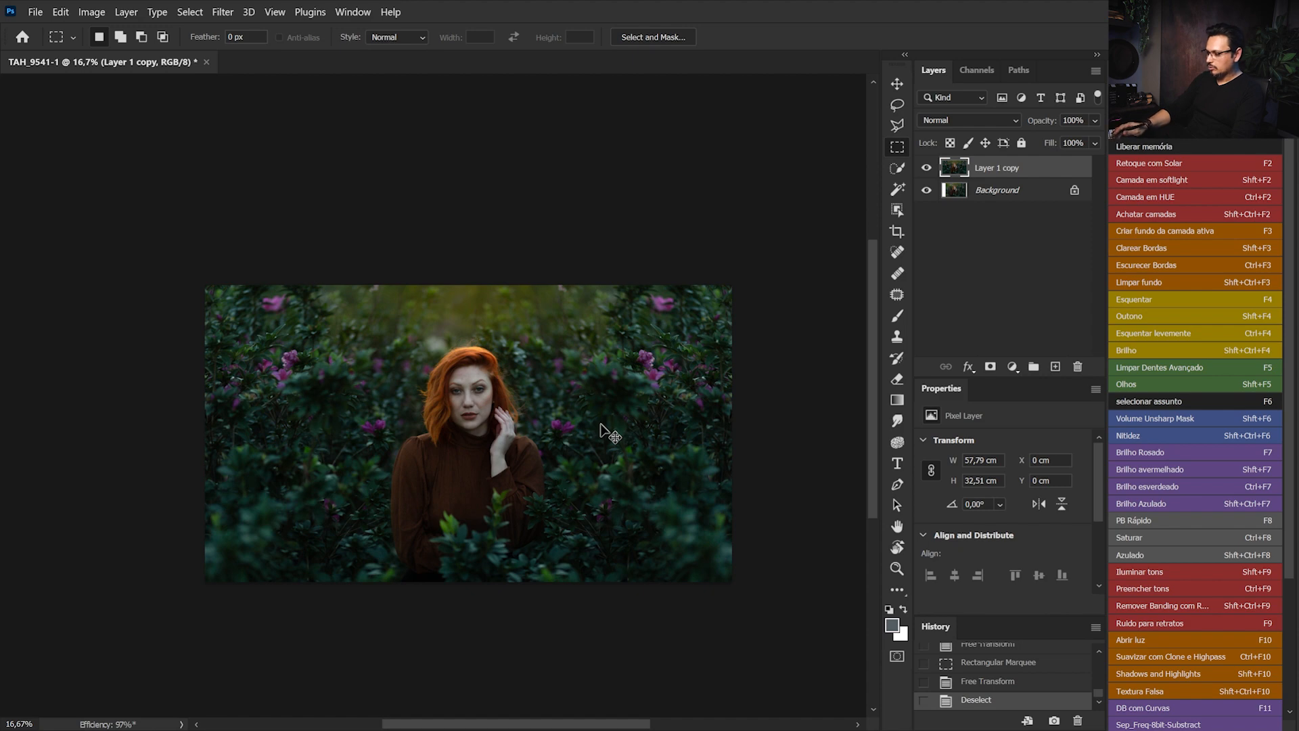
Compare the extended background with the original photo by hiding and showing the merged layer.
key("ctrl+plus")
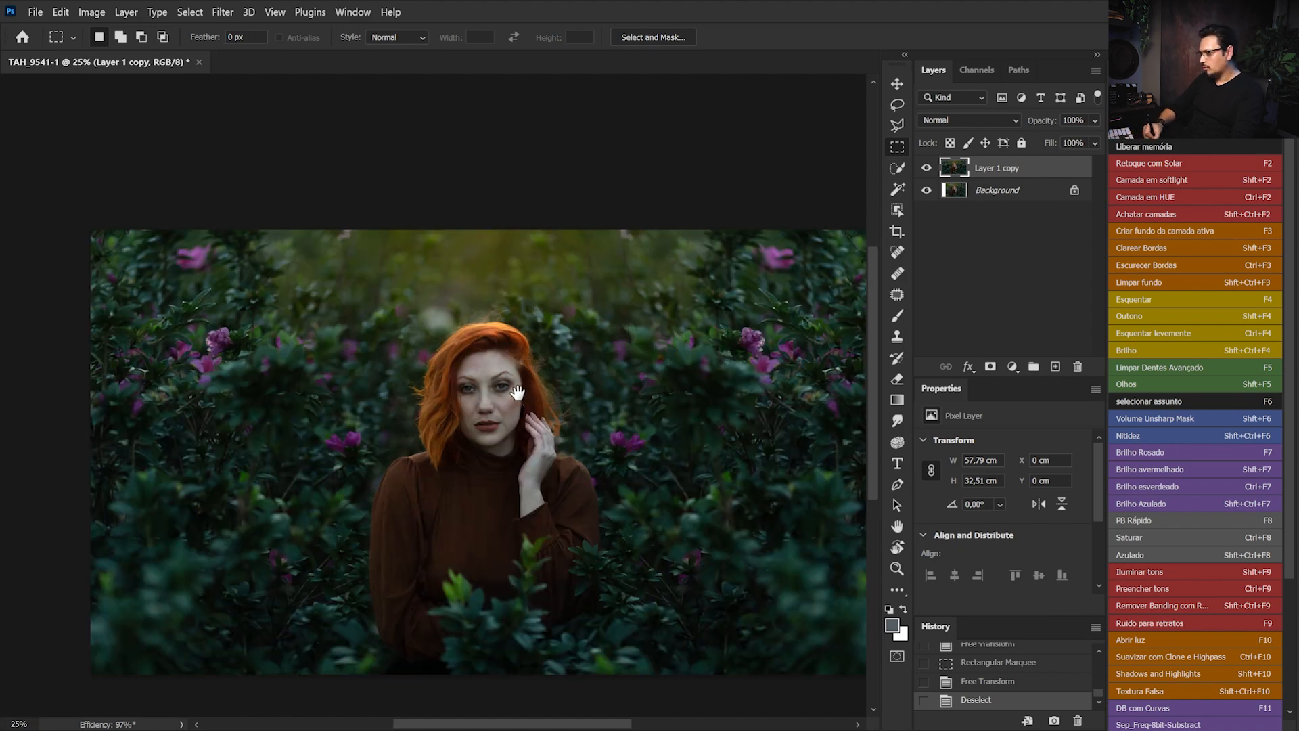
left_click_drag(517, 393, 476, 344)
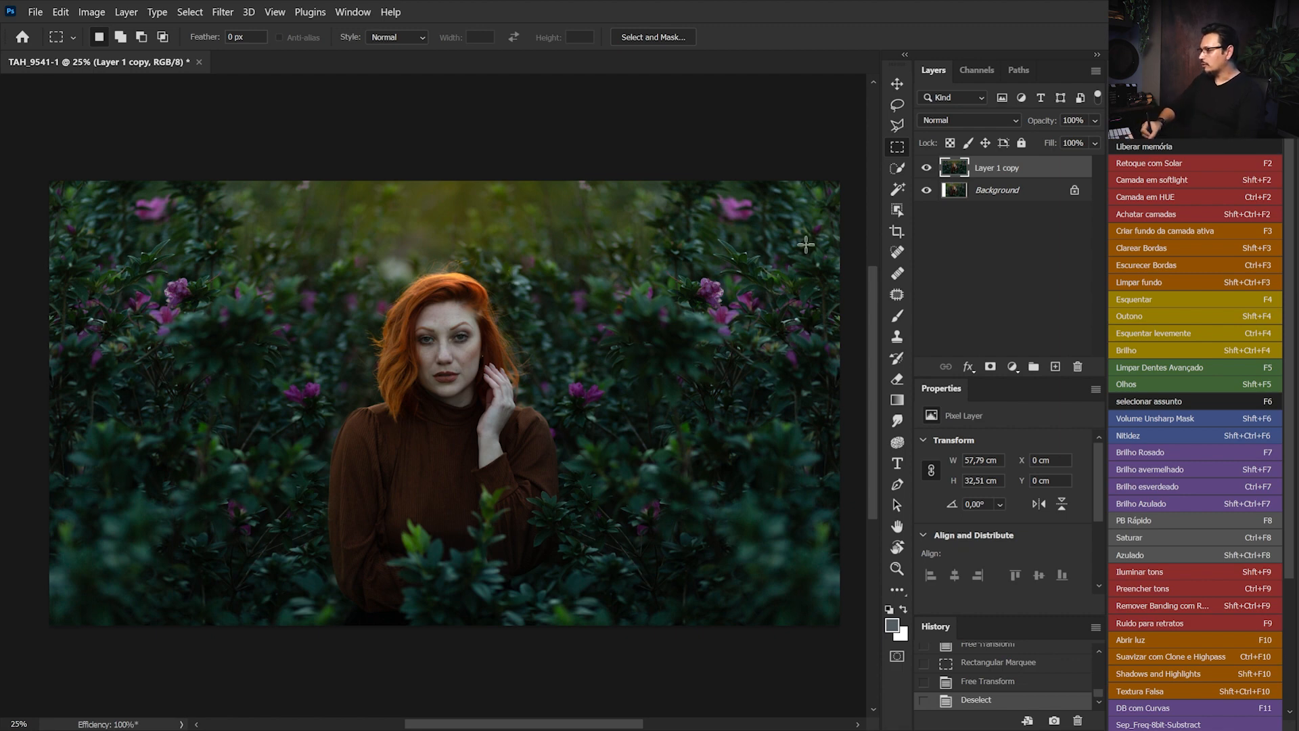
left_click(926, 168)
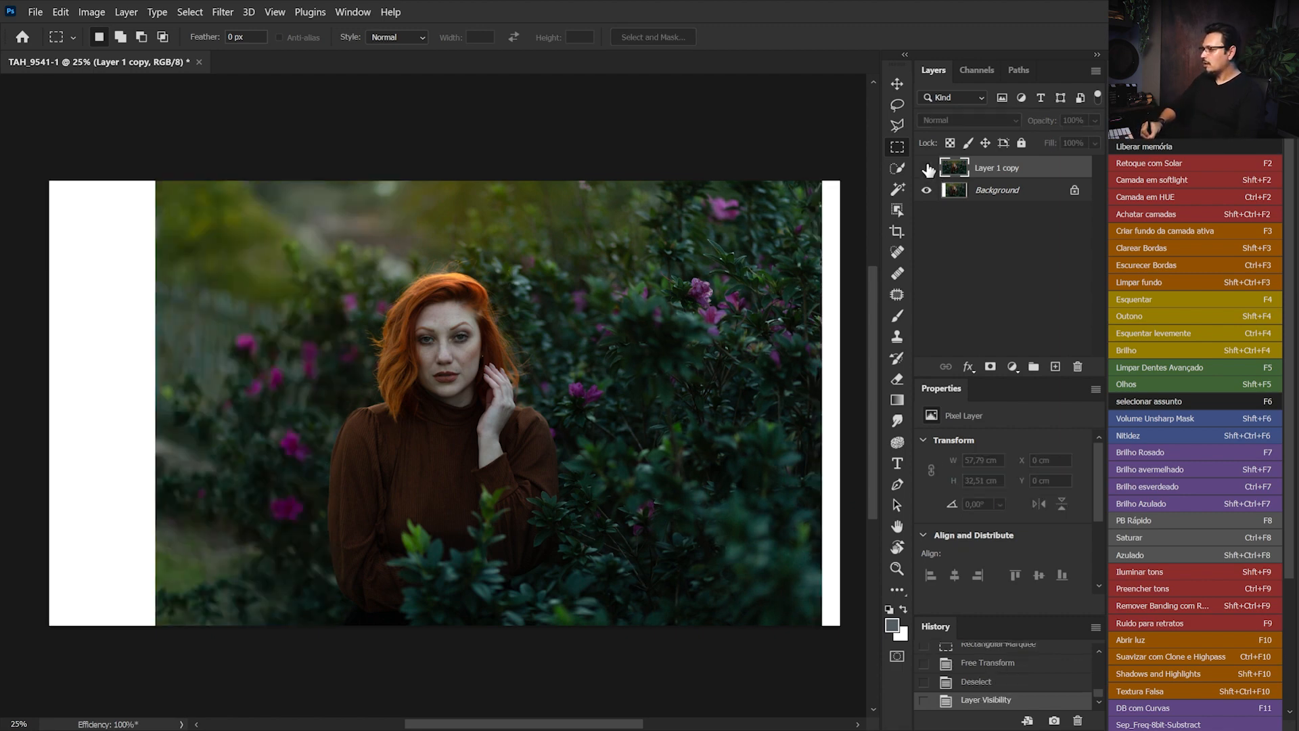
left_click(927, 168)
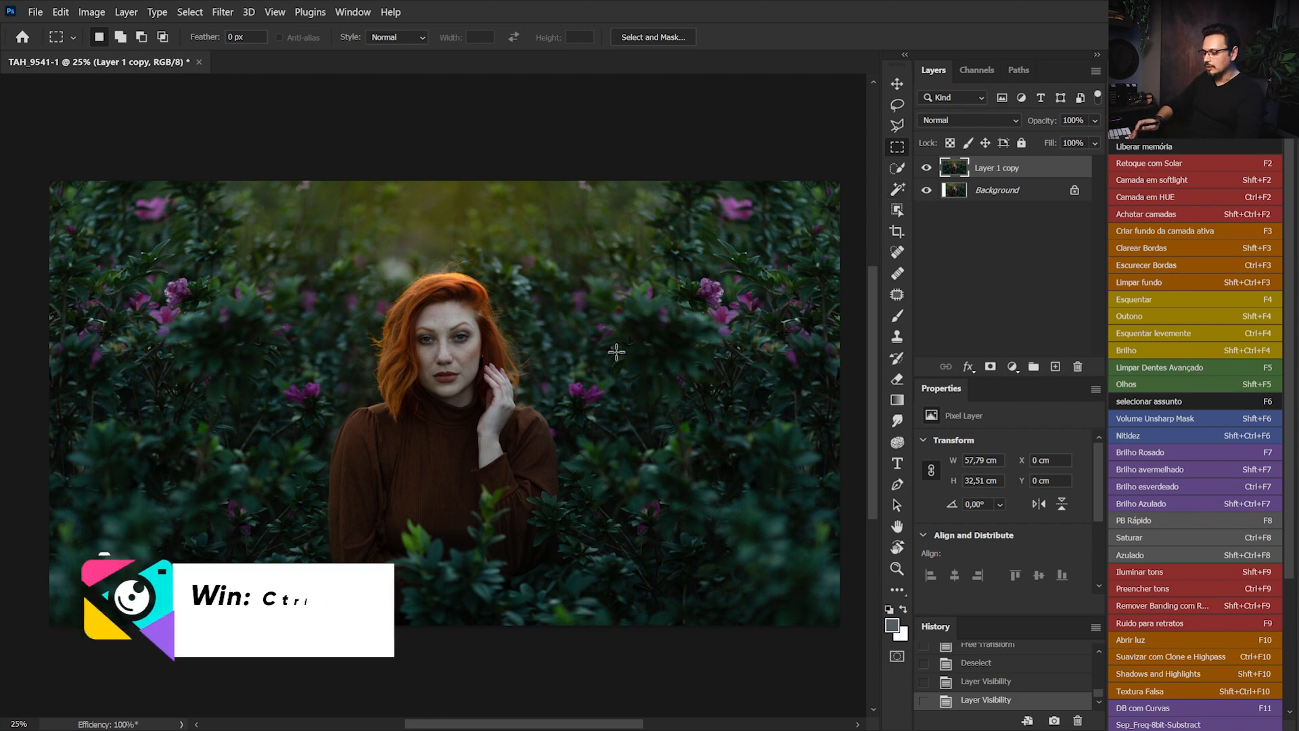
Duplicate the merged background layer, inspect the woman's face at 200%, and add a blank layer on top.
key("ctrl+j")
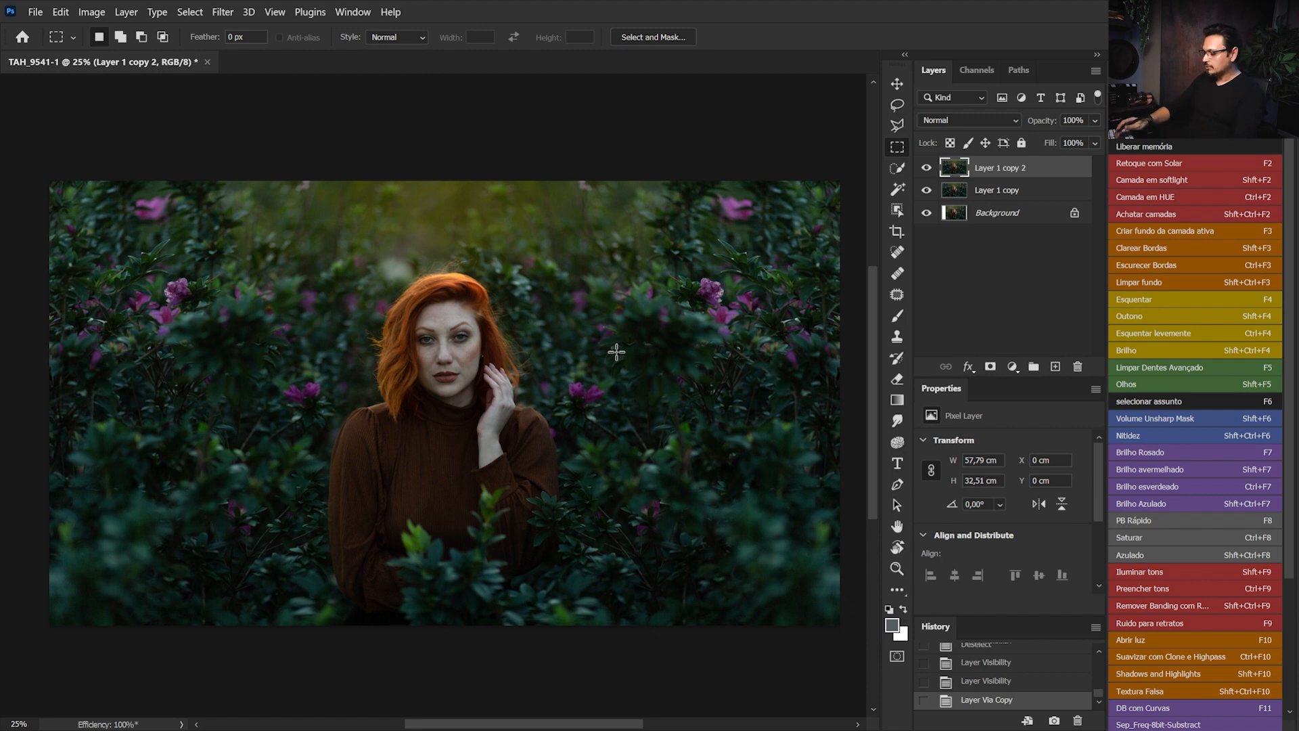
key("ctrl+plus")
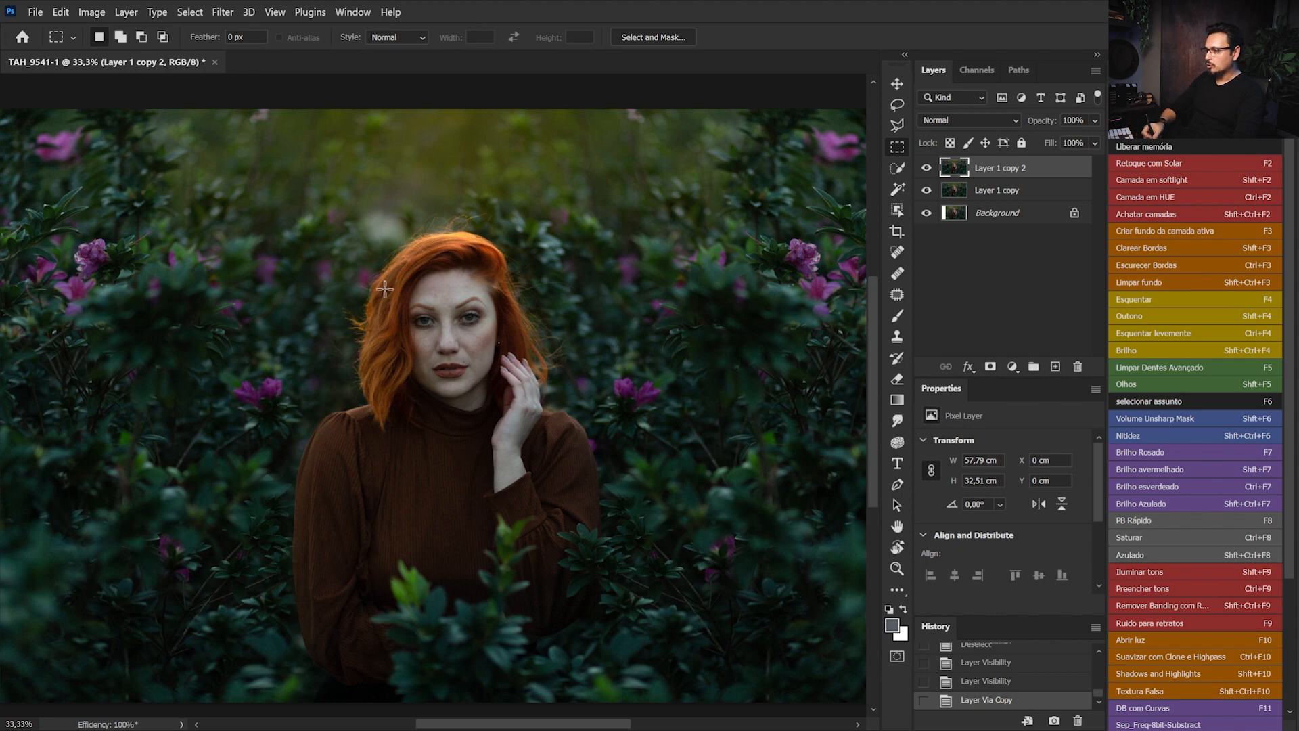
key("ctrl+minus")
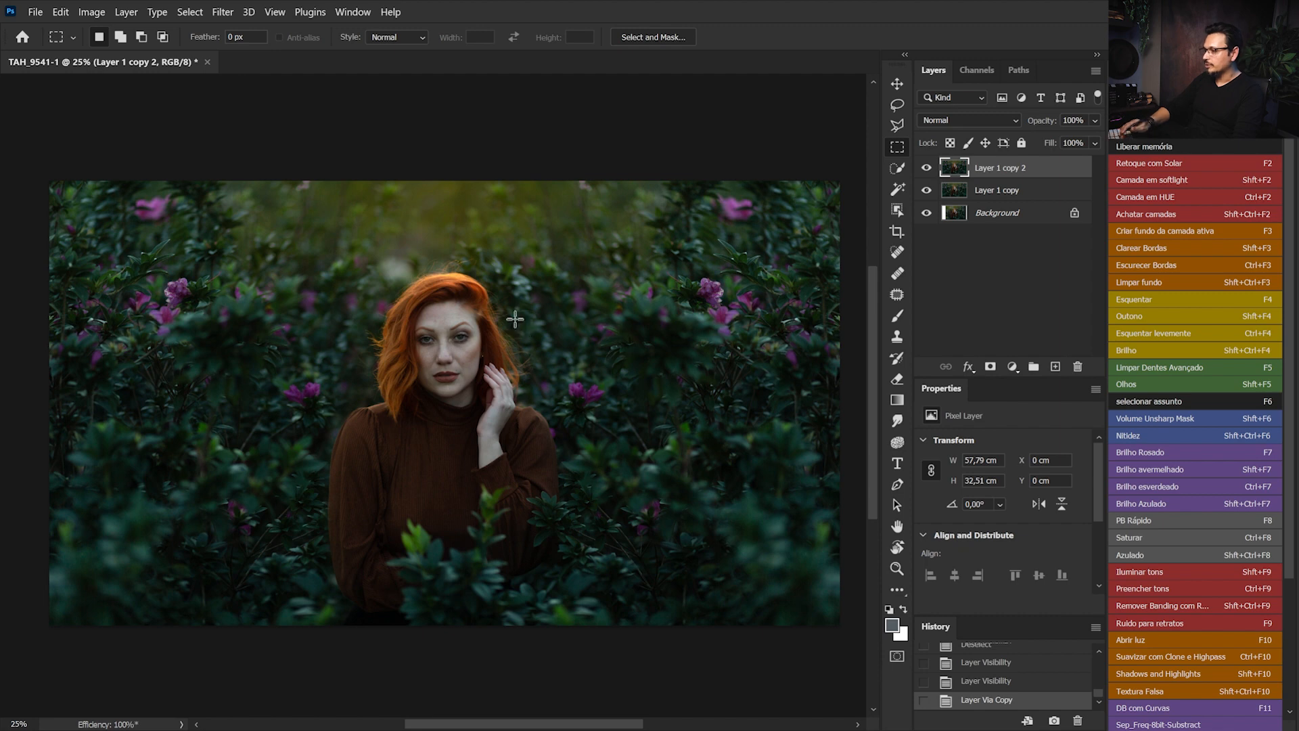
key("ctrl+plus")
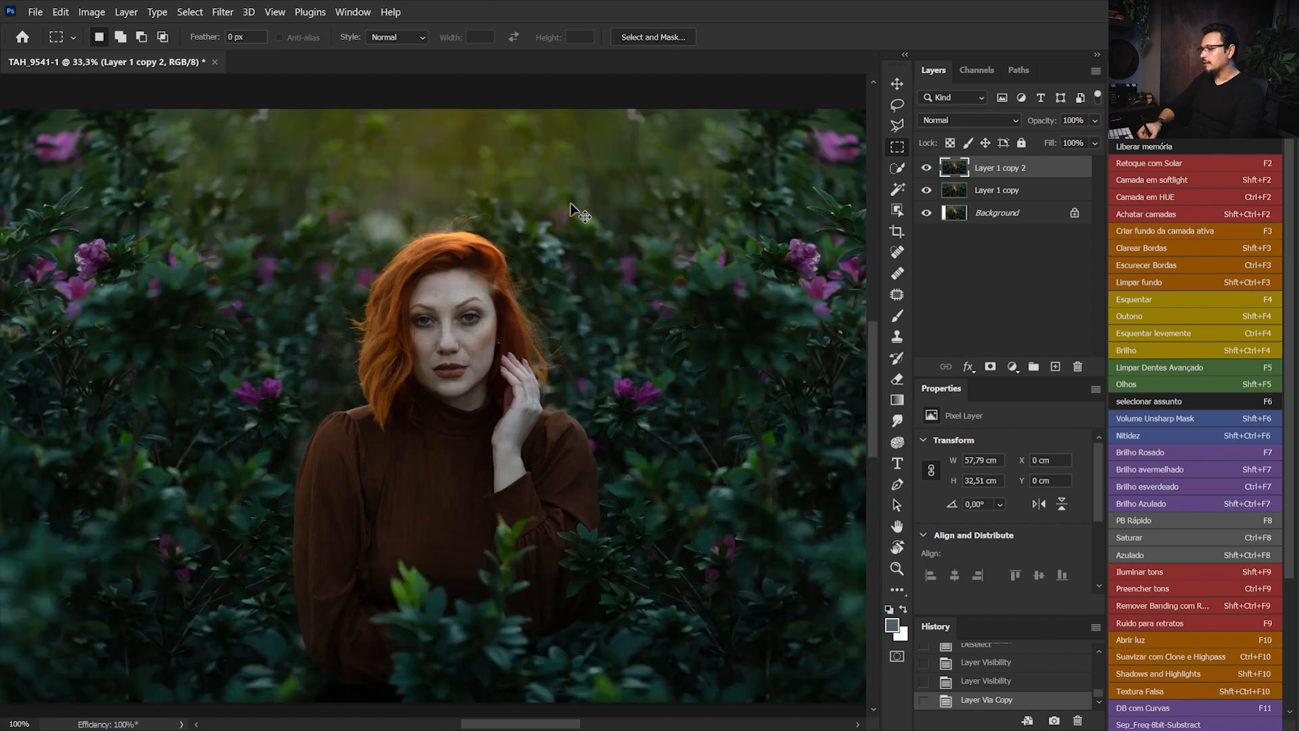
key("ctrl+1")
left_click_drag(552, 194, 514, 290)
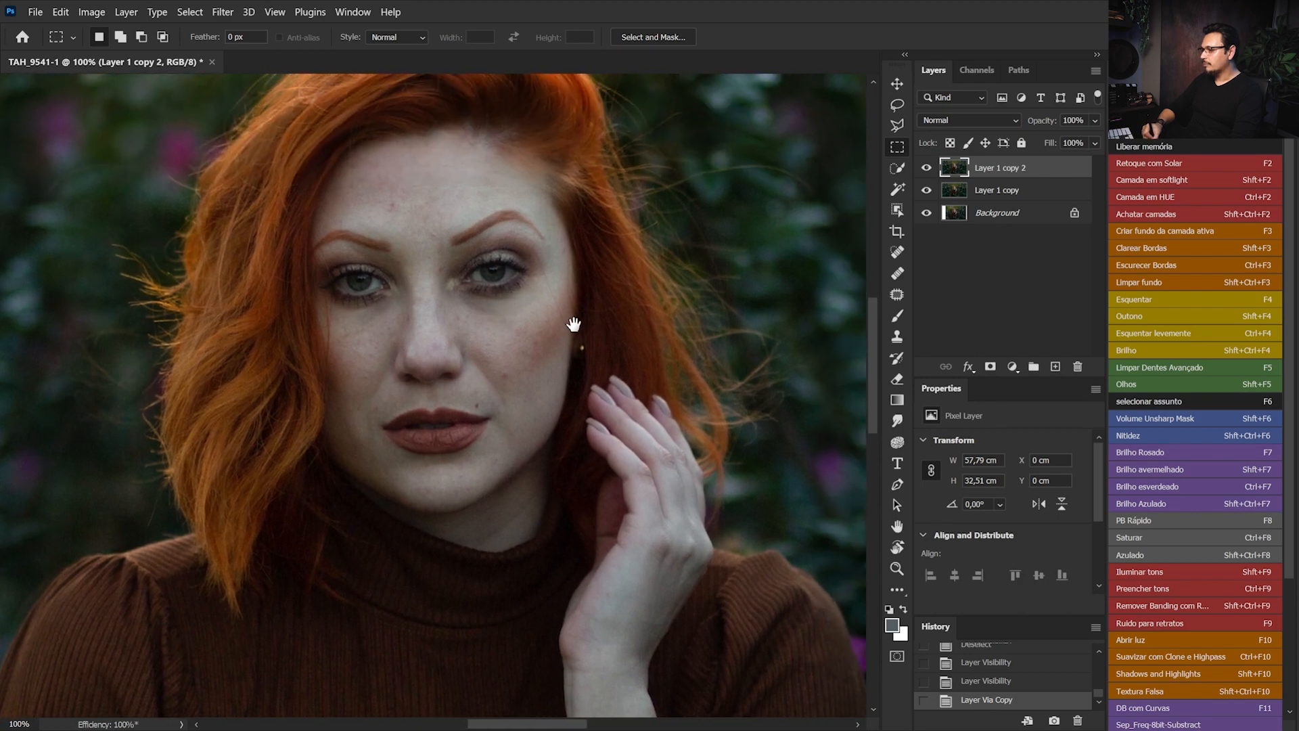
key("ctrl+plus")
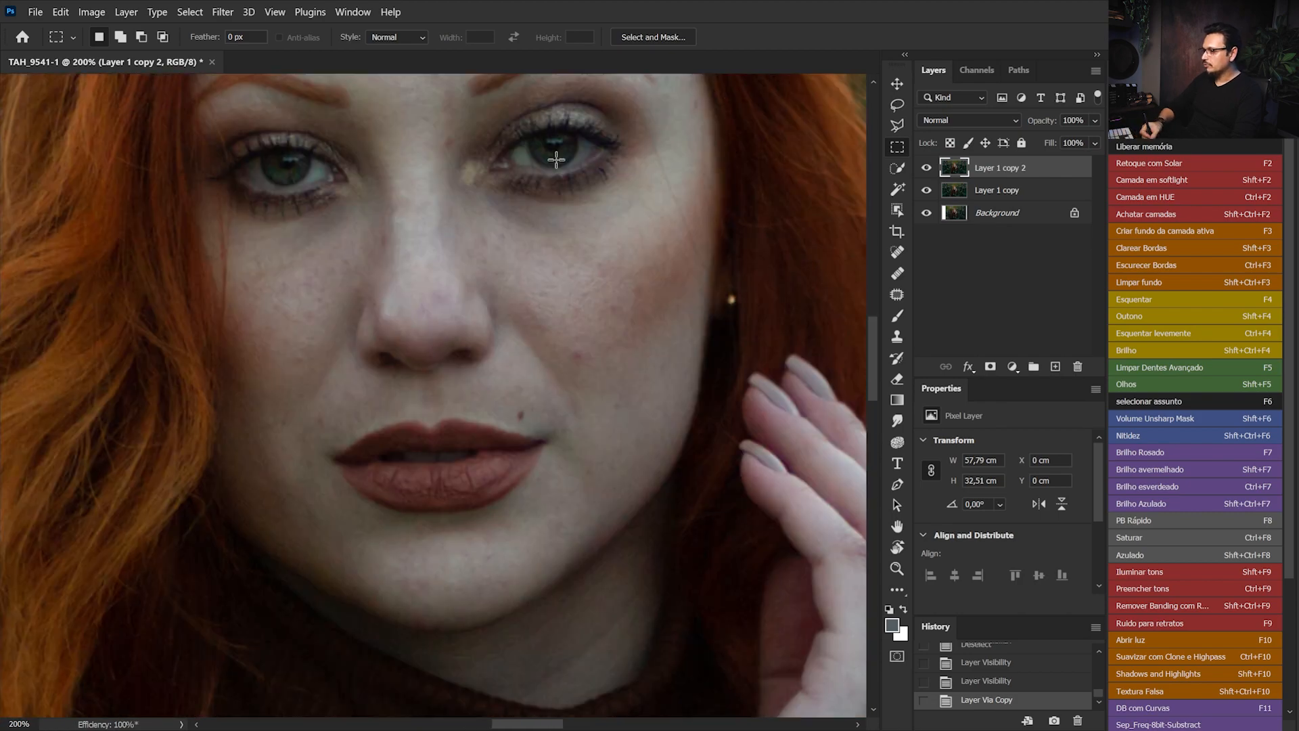
scroll(567, 327, "up", 5)
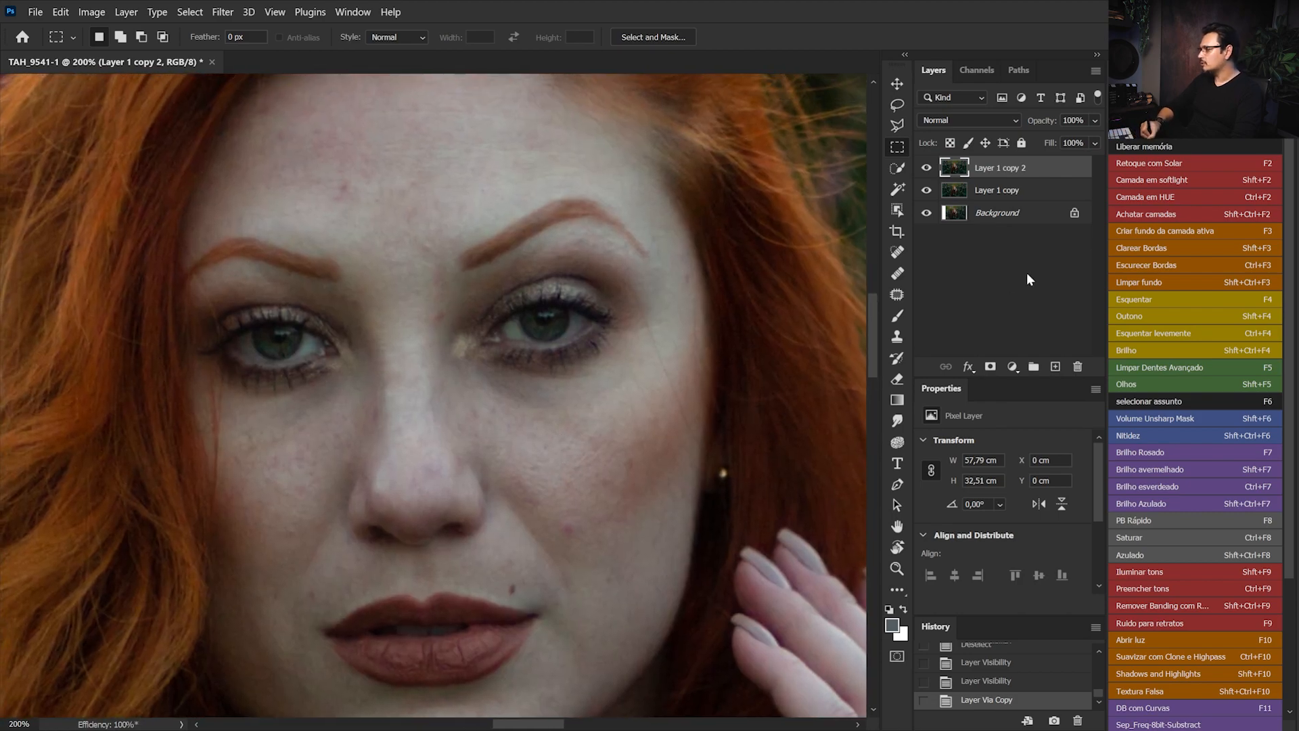
left_click(1054, 367)
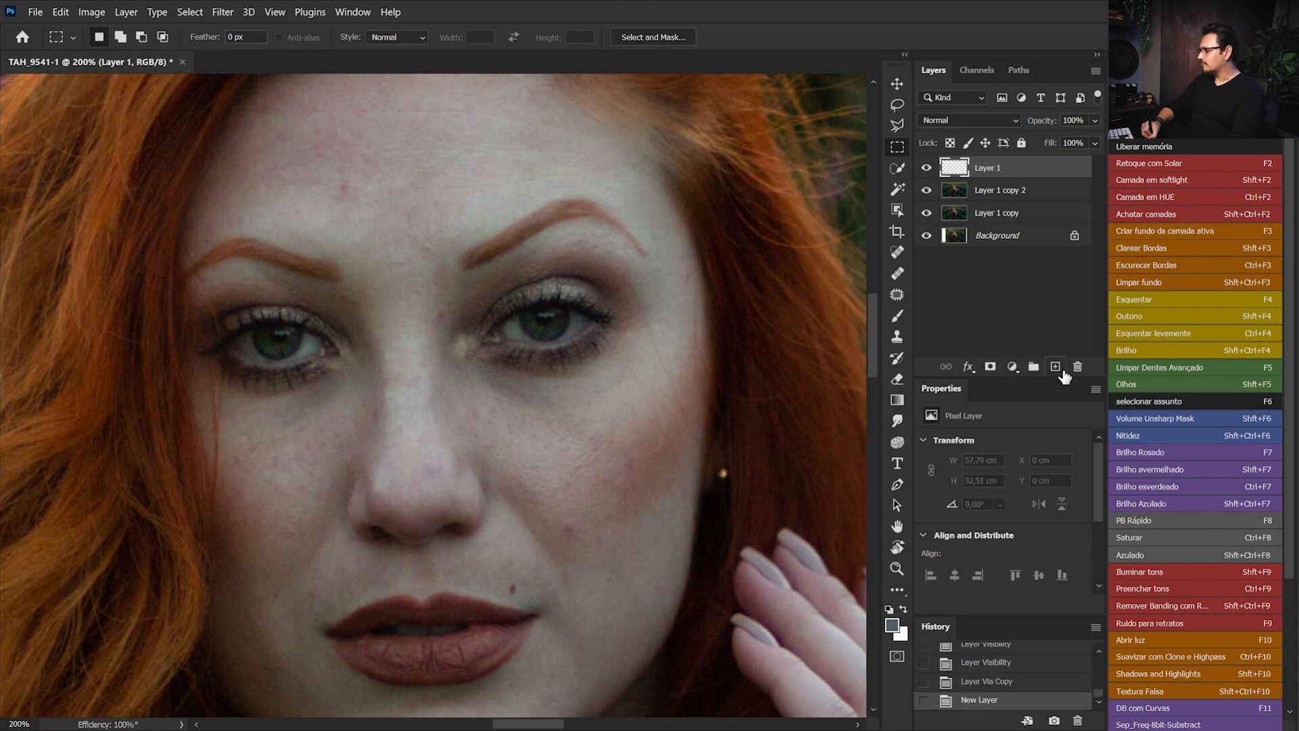
Try the Healing Brush on the forehead blemish, and set its sampling to Current & Below.
left_click(898, 274)
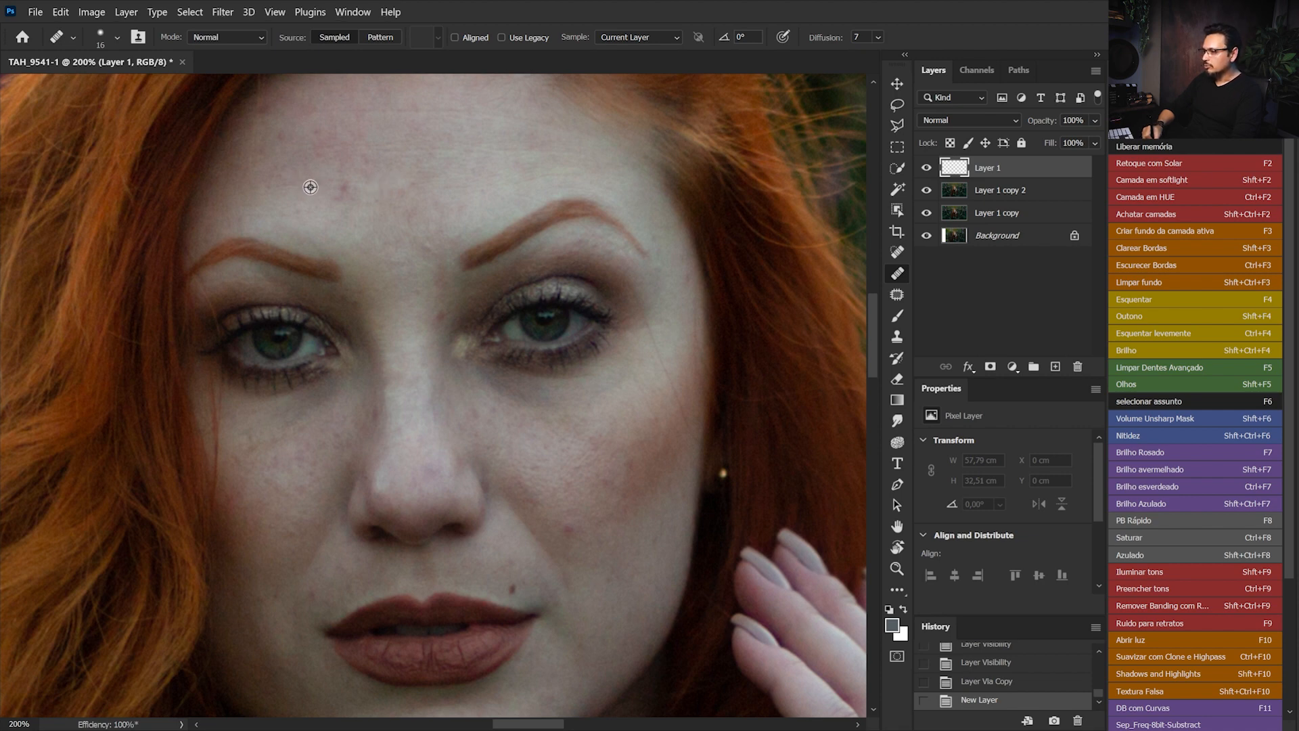
left_click(338, 192)
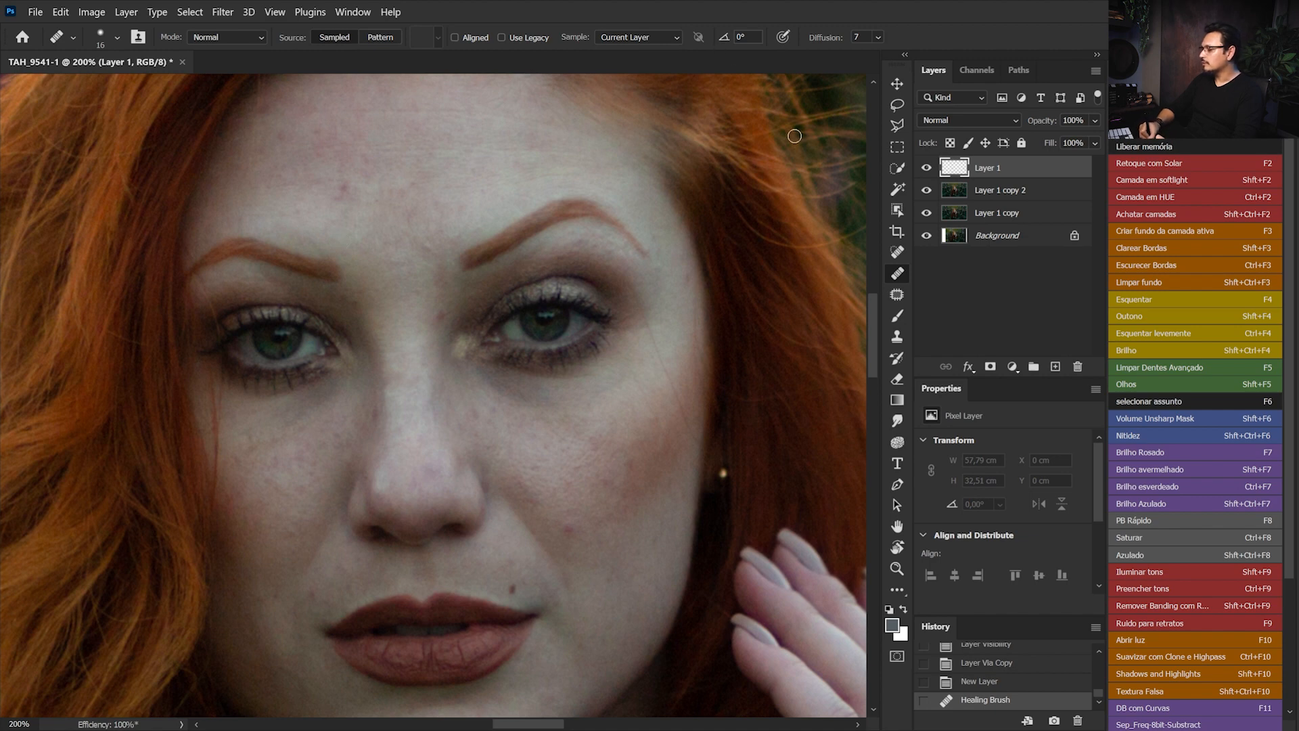
left_click(637, 36)
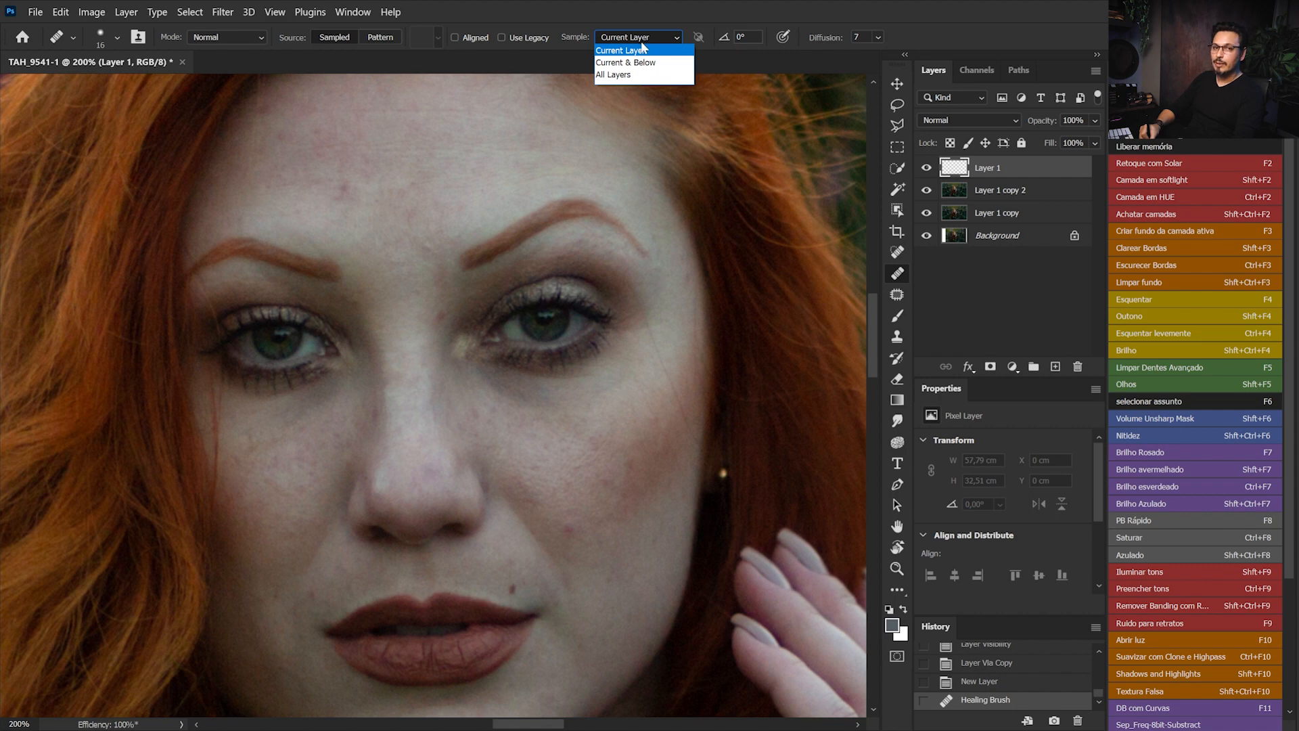
left_click(645, 62)
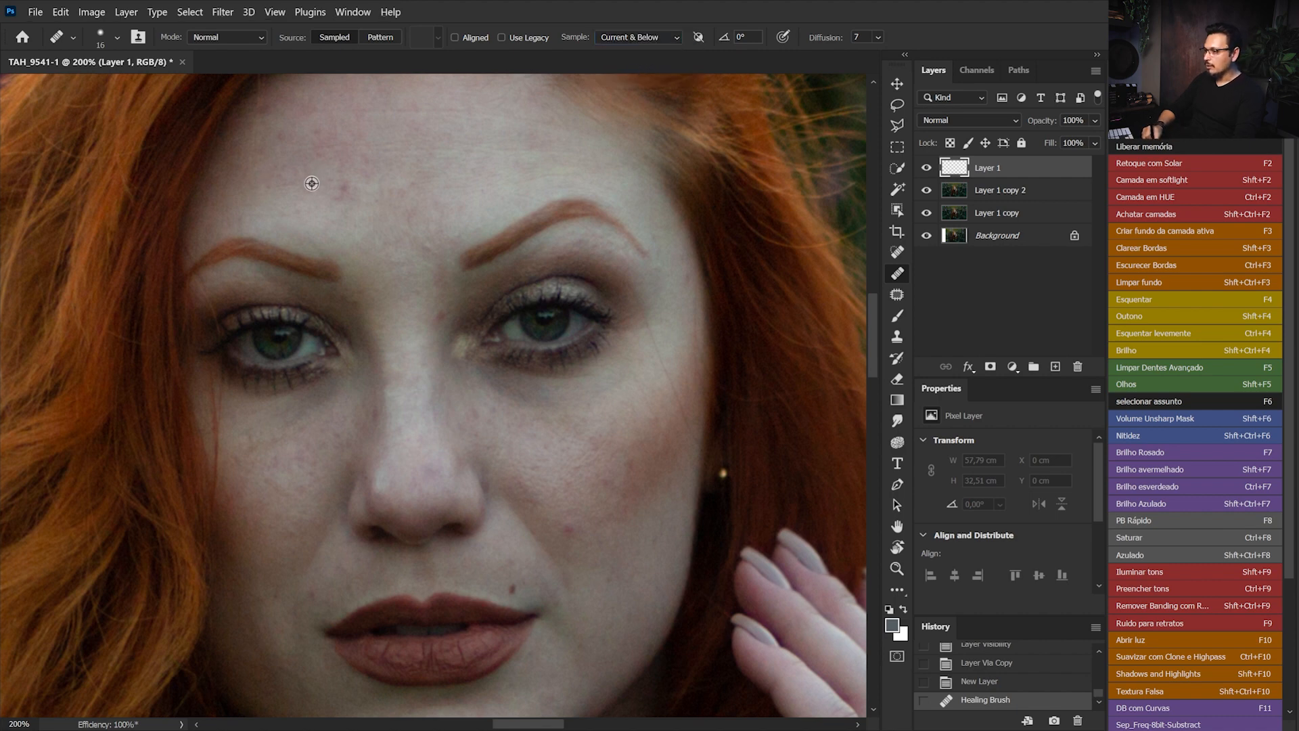
Heal the forehead blemish and the stray hair beside the woman's eye and cheek, and hide the layers beneath to isolate the strokes.
left_click(384, 164)
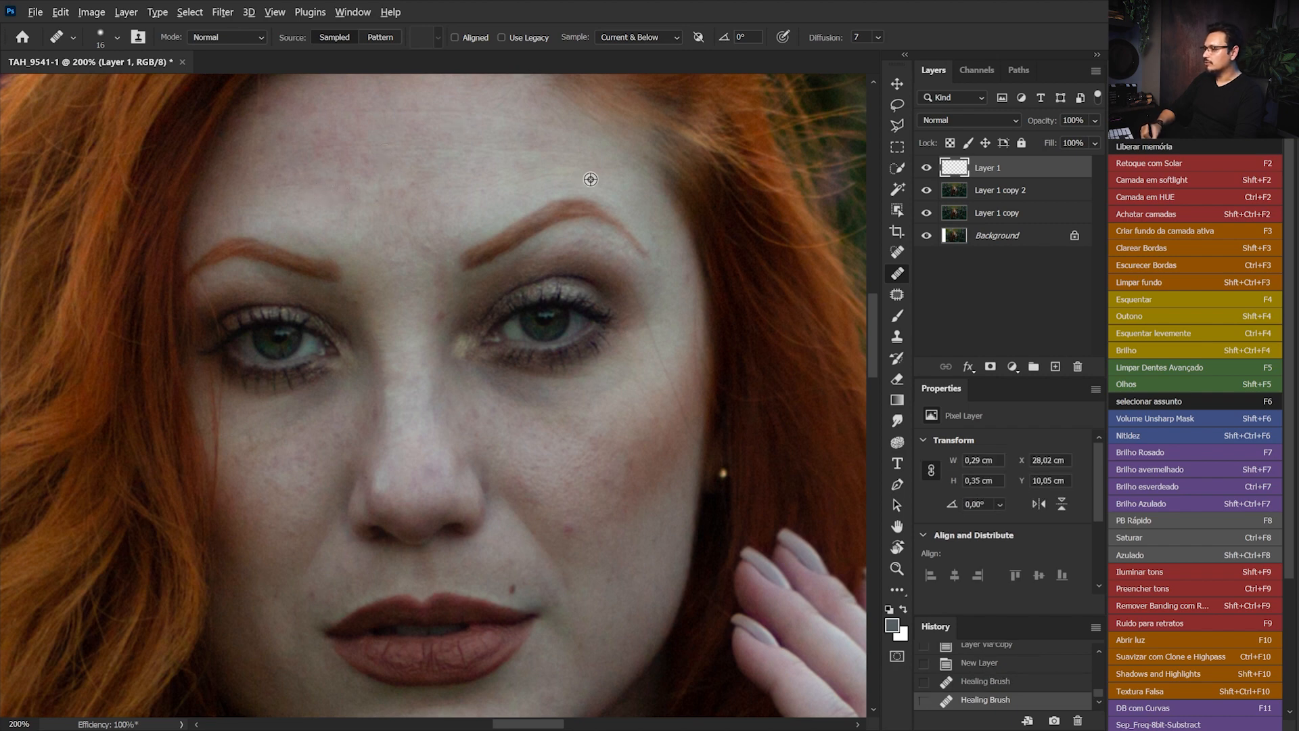
right_click(647, 284, "alt")
left_click(654, 336)
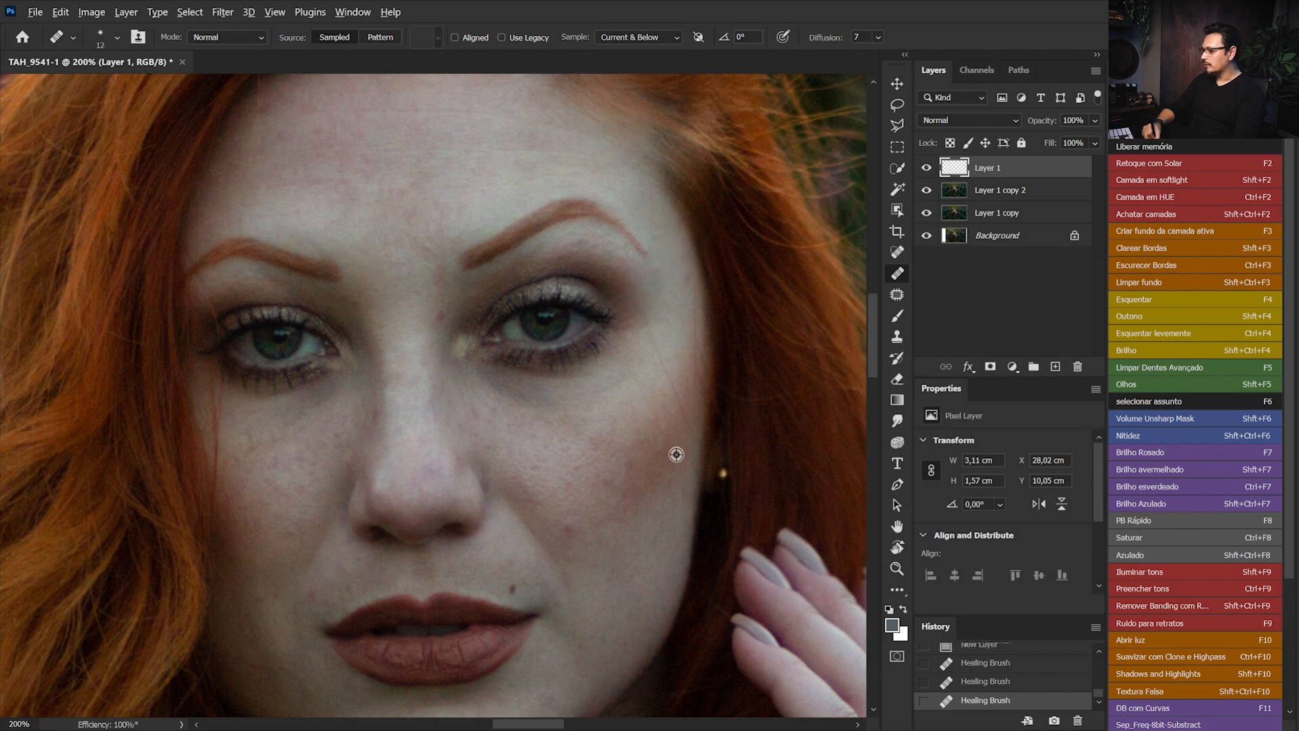
left_click(664, 390)
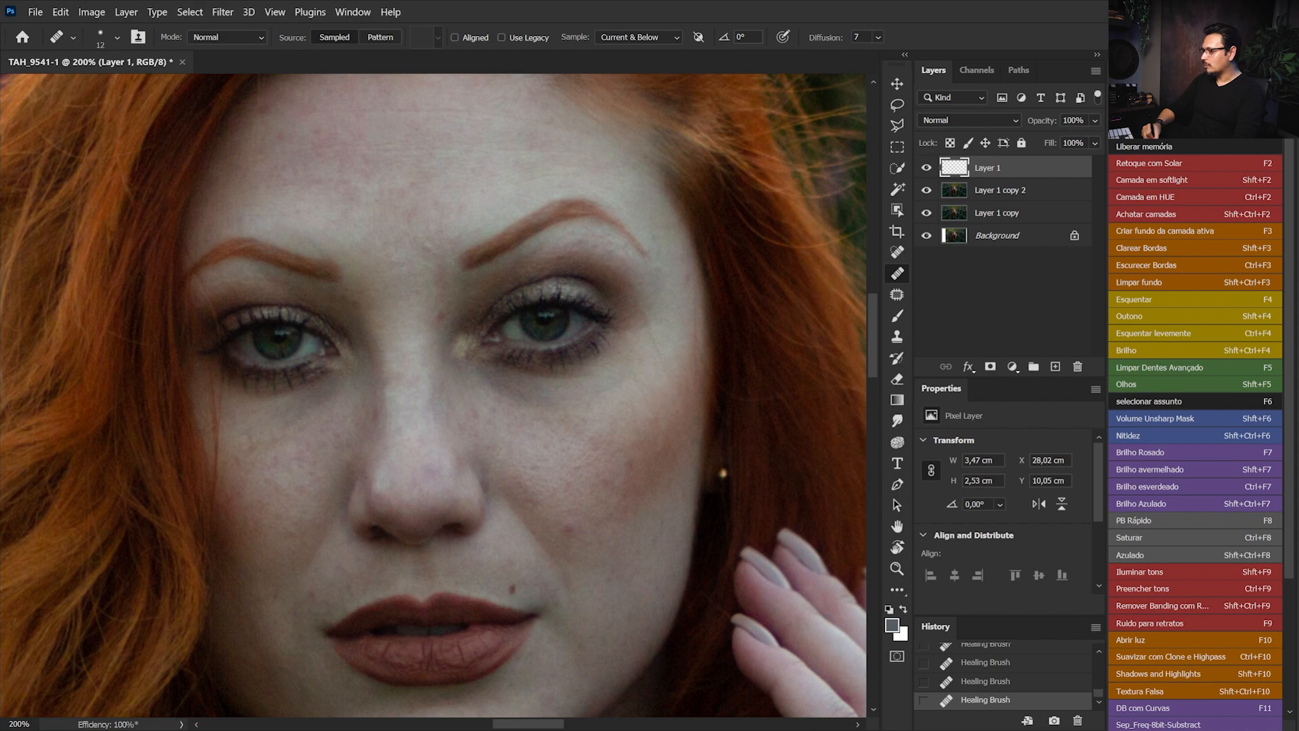
left_click_drag(926, 190, 911, 240)
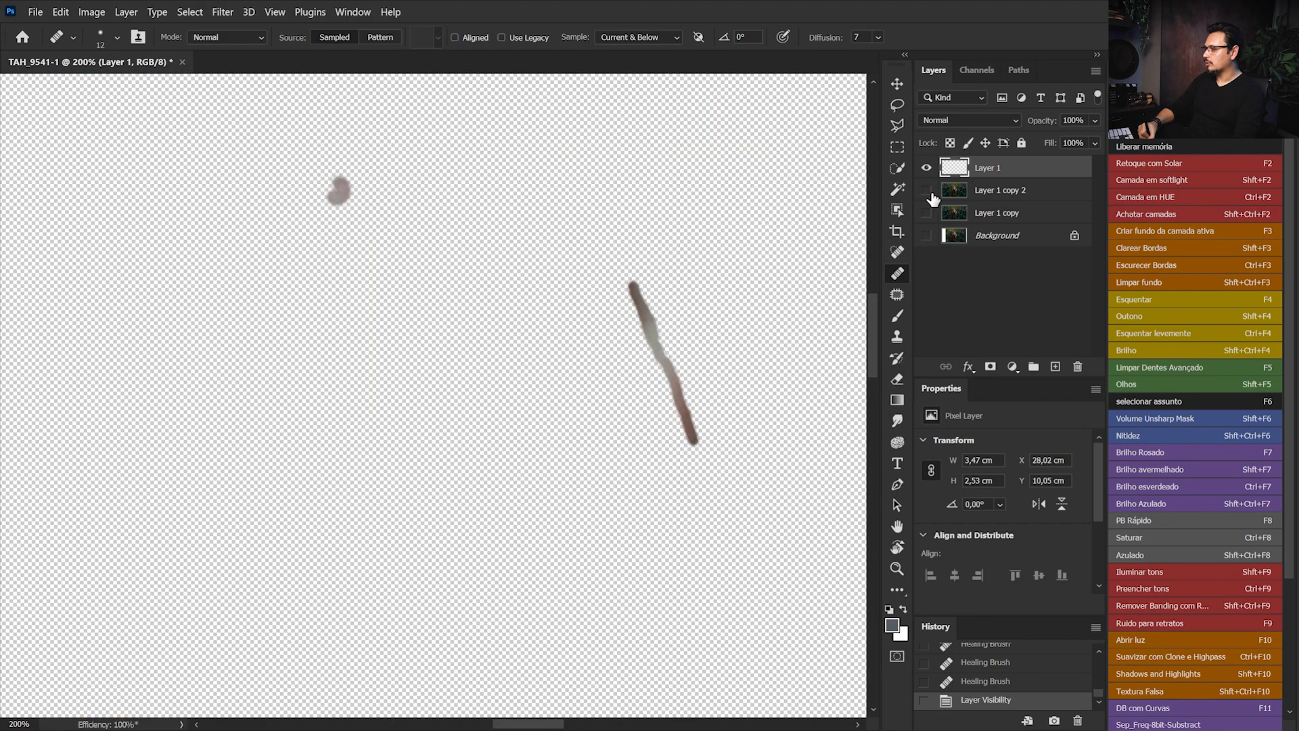
Show the hidden layers again and heal the small blemishes on the cheeks, temple, beside the nose and beside the mouth.
left_click_drag(925, 190, 926, 236)
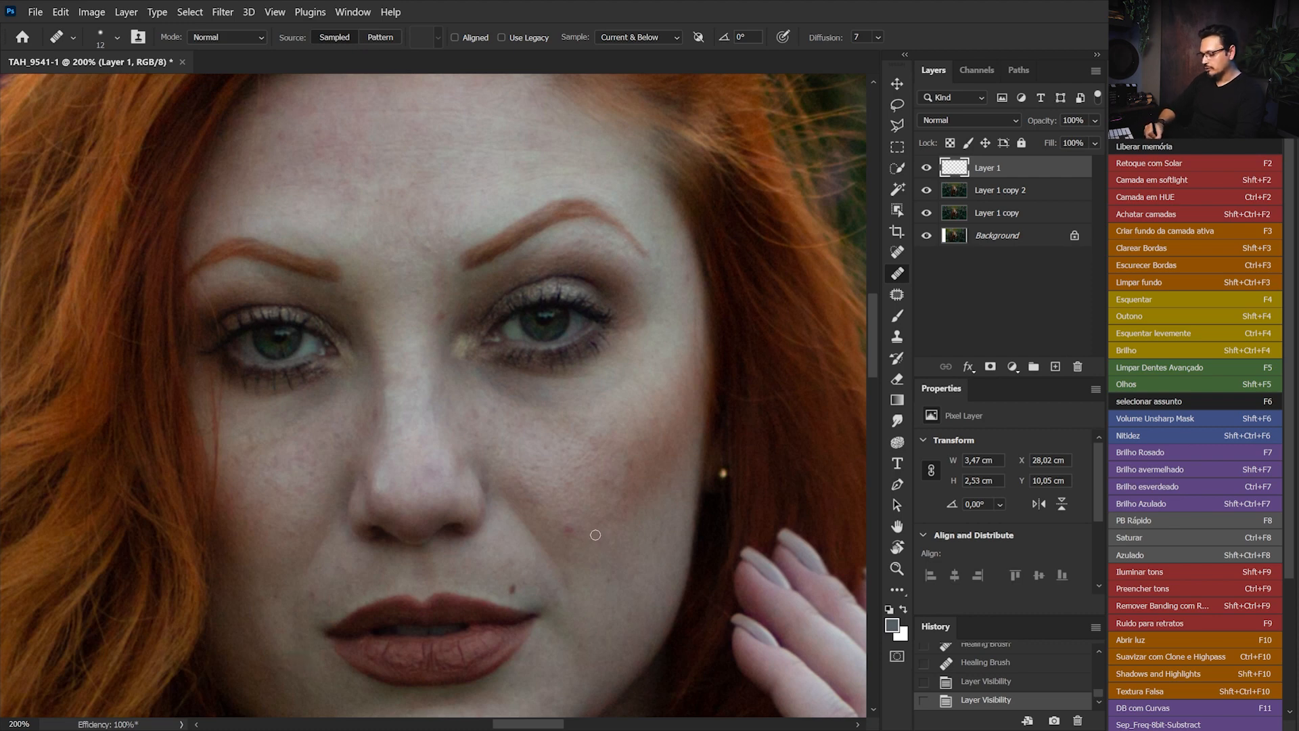
left_click(567, 527)
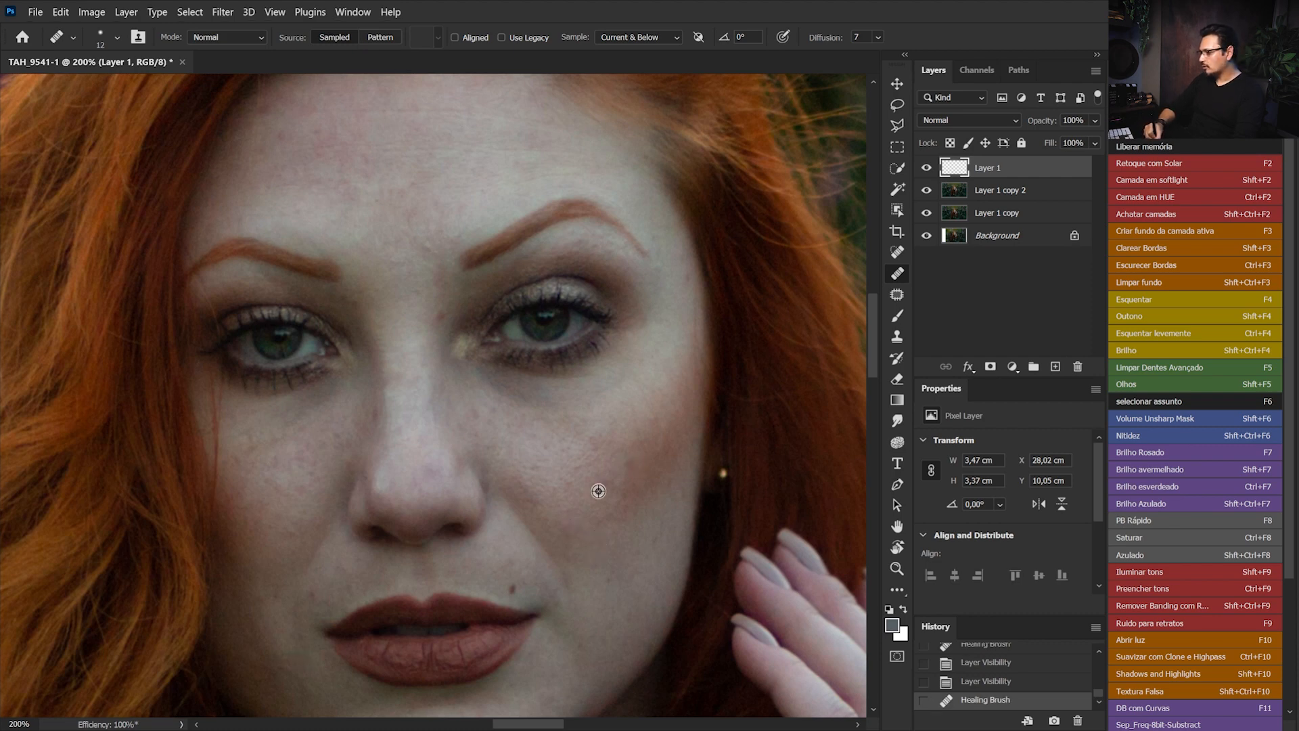
left_click(613, 419)
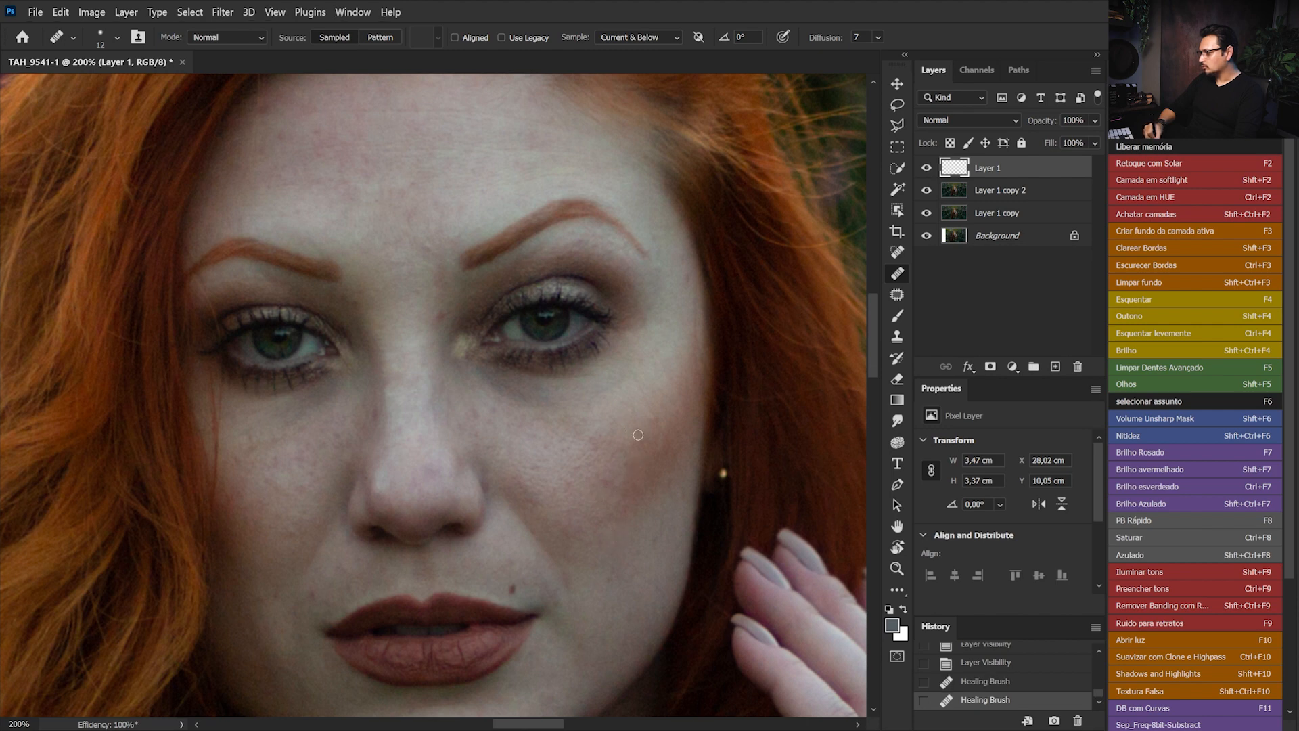
left_click(626, 425)
left_click(705, 291)
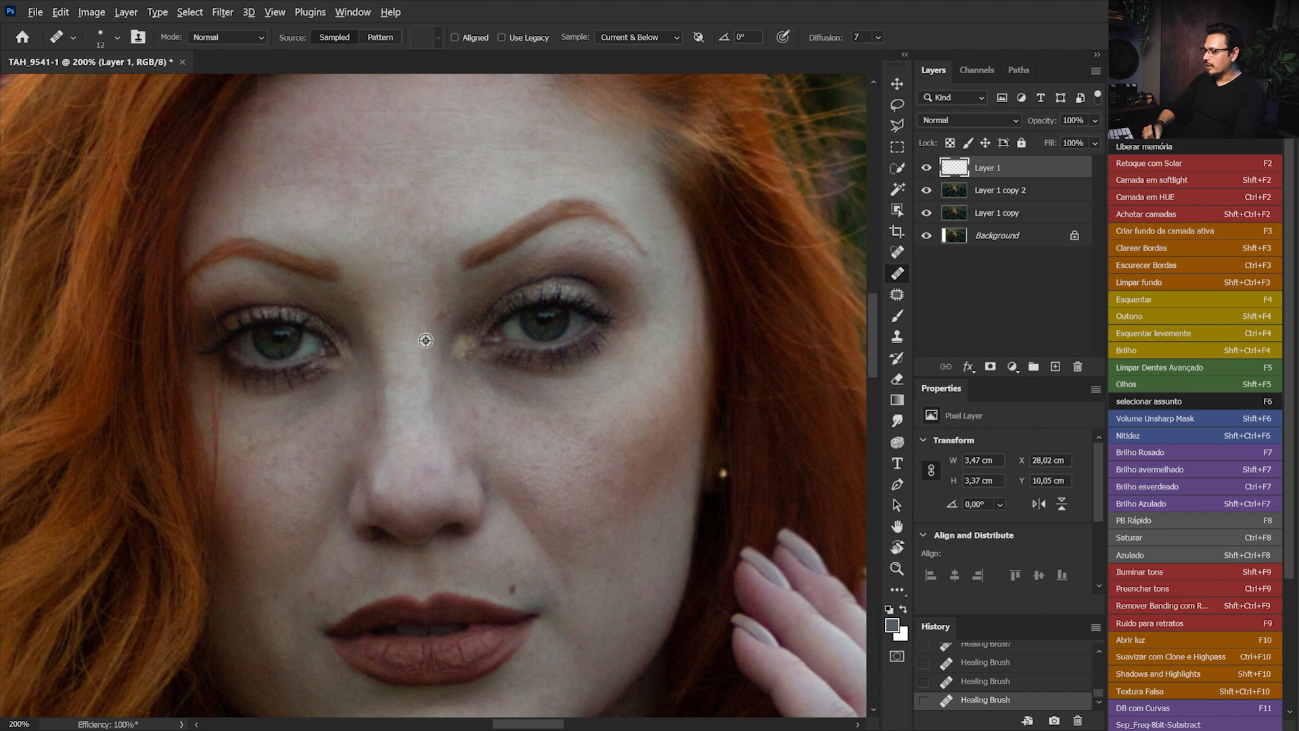
left_click(377, 409)
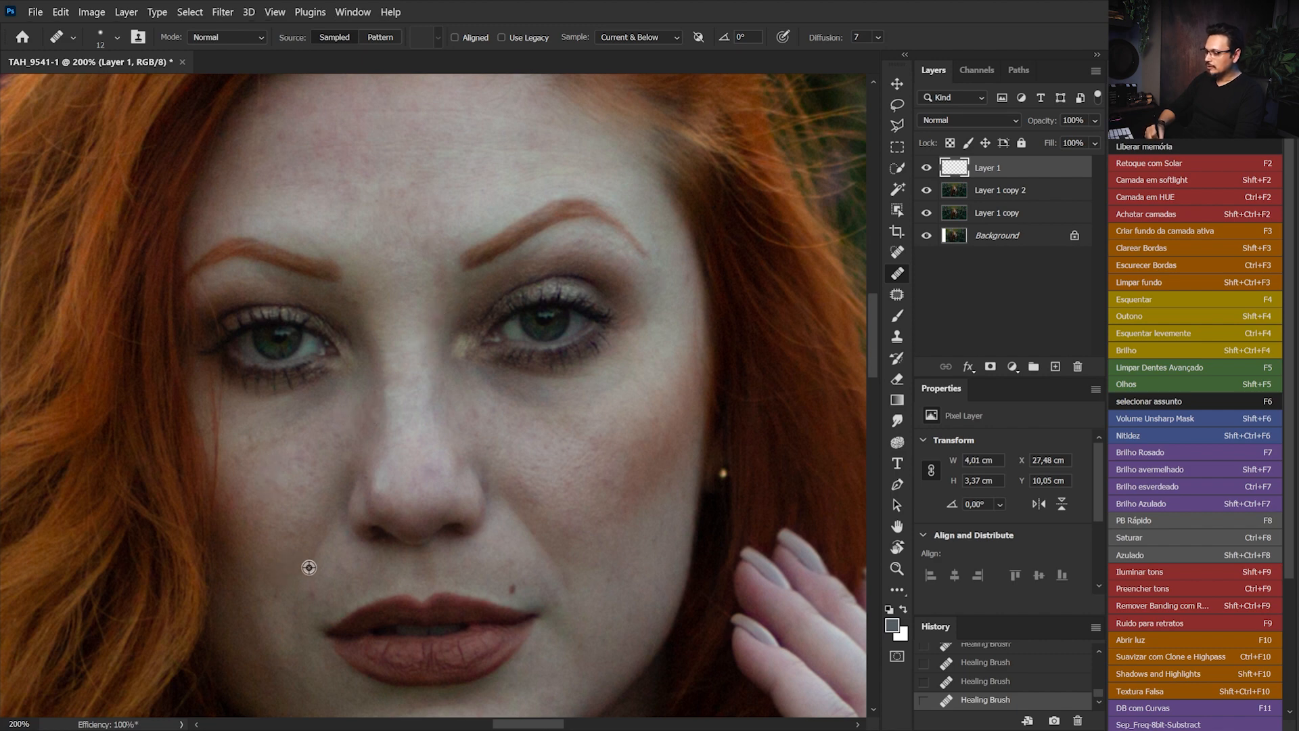
left_click(314, 592)
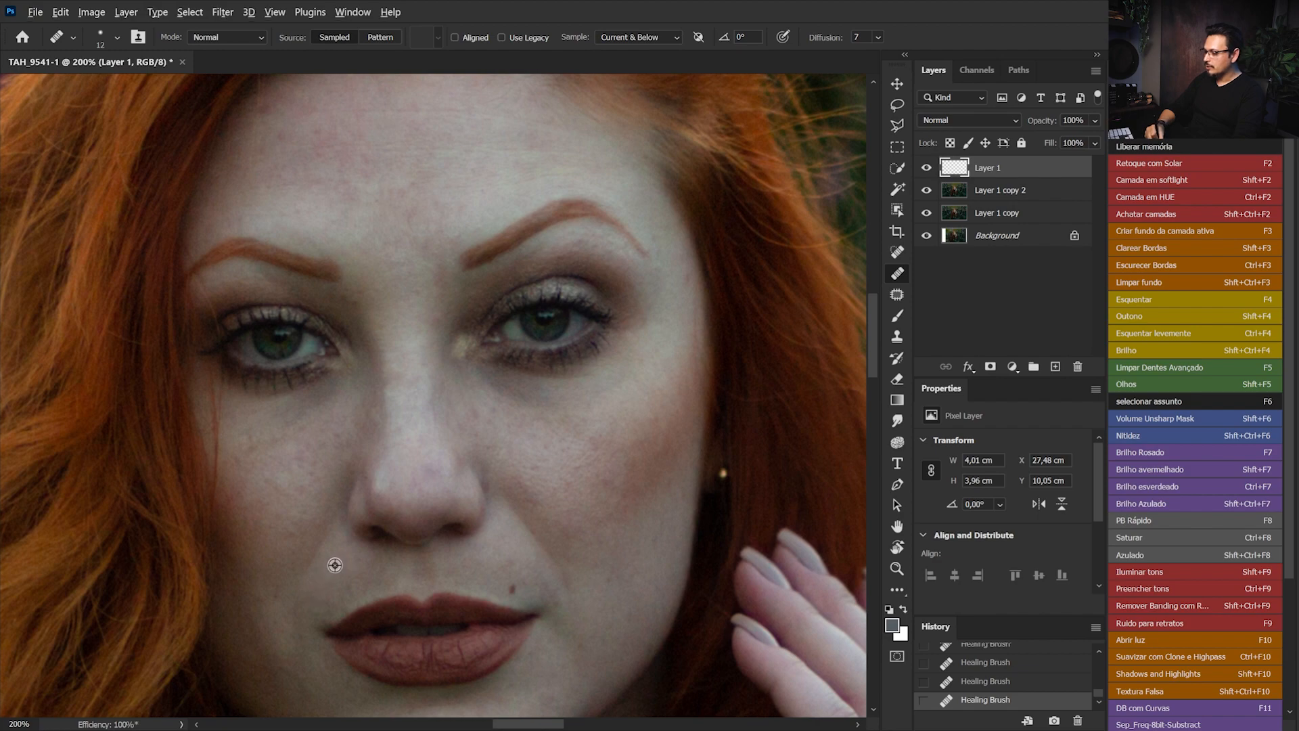
Inspect the skin of the forehead, neck and hand for remaining blemishes, and check the whole image and the portrait at 100%.
scroll(449, 310, "up", 3)
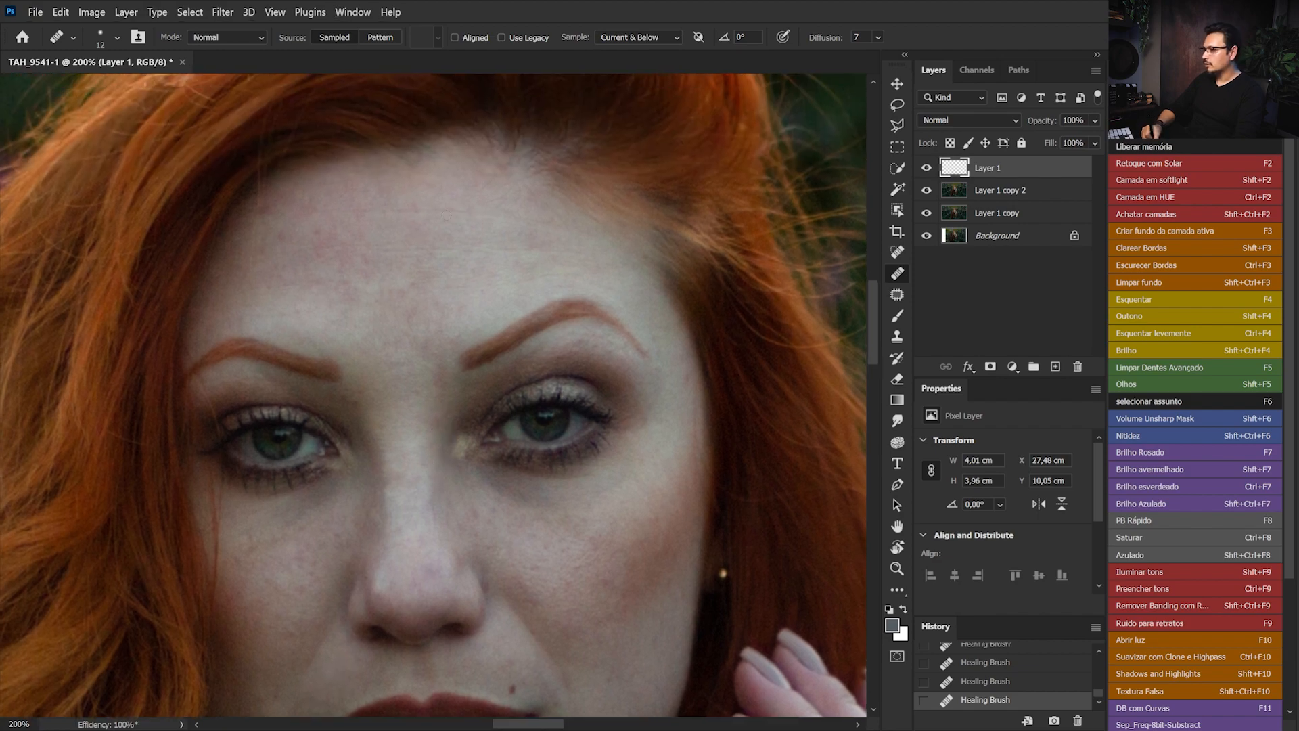
scroll(400, 310, "down", 10)
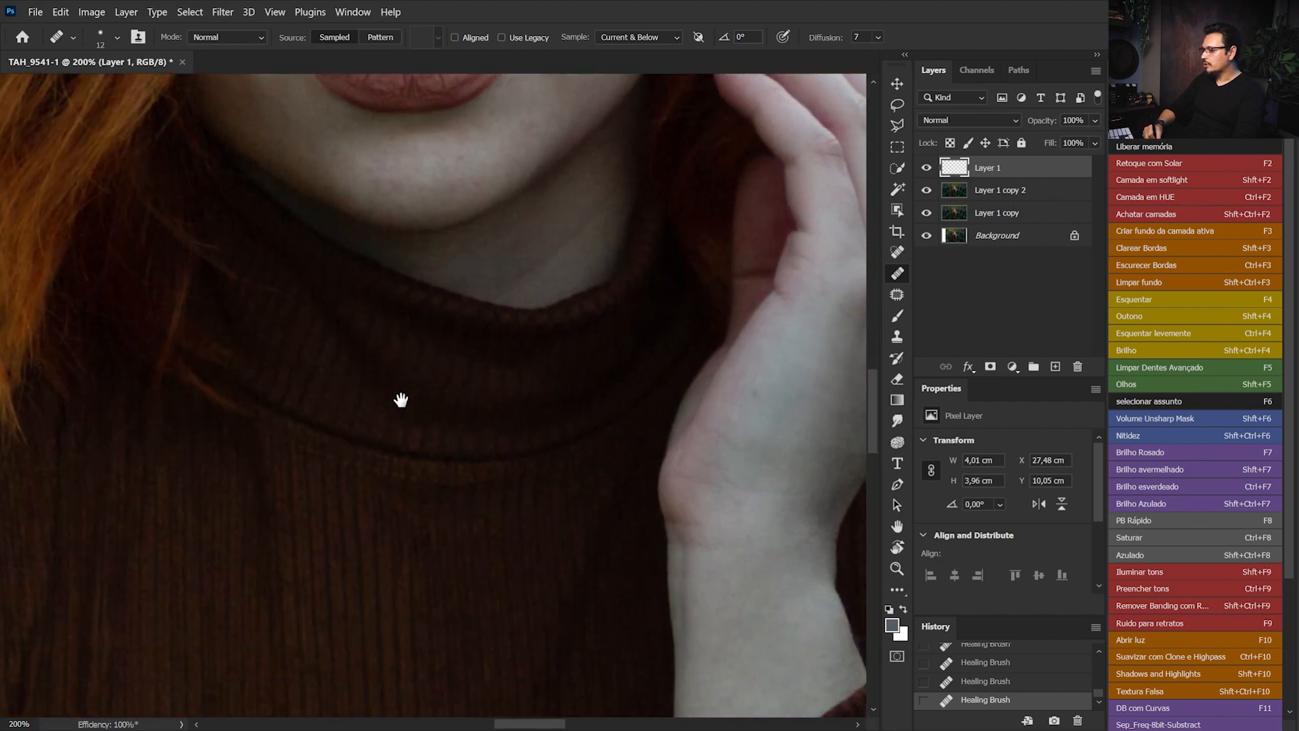
scroll(460, 419, "up", 5)
scroll(447, 400, "right", 4)
scroll(435, 296, "up", 4)
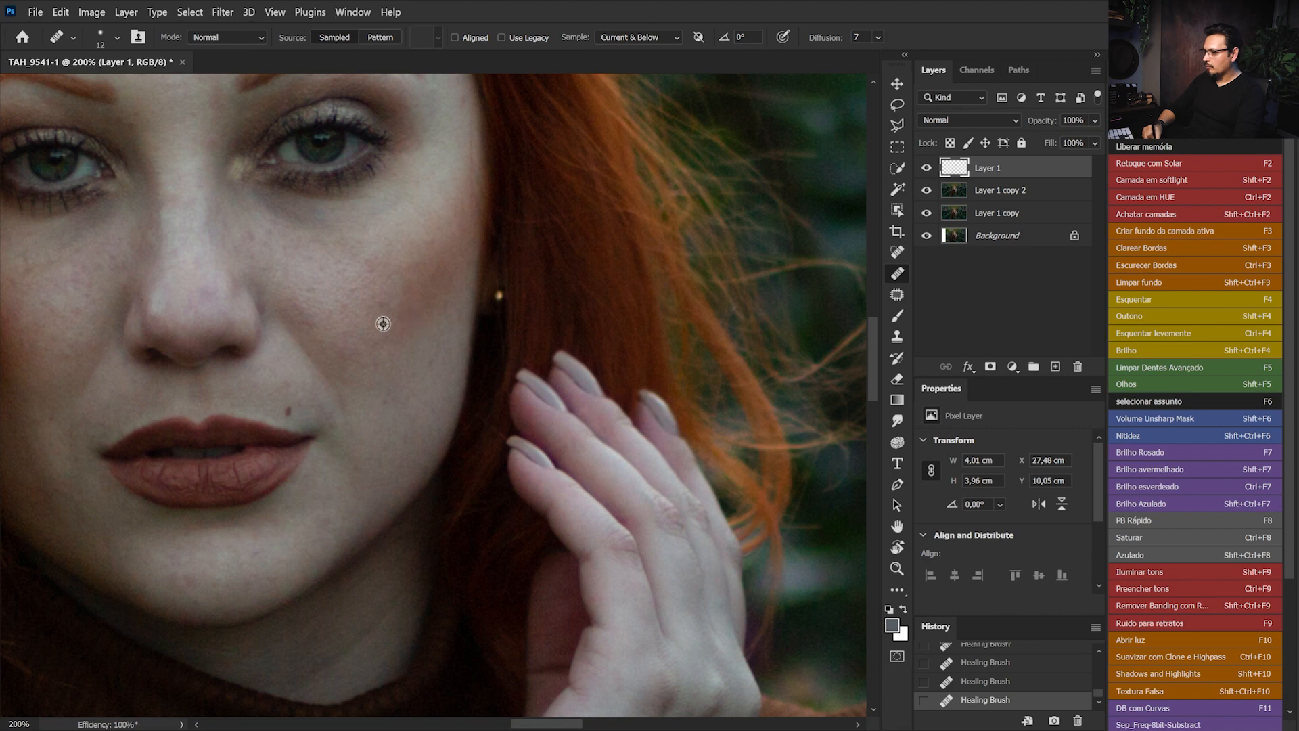
left_click_drag(203, 315, 414, 318)
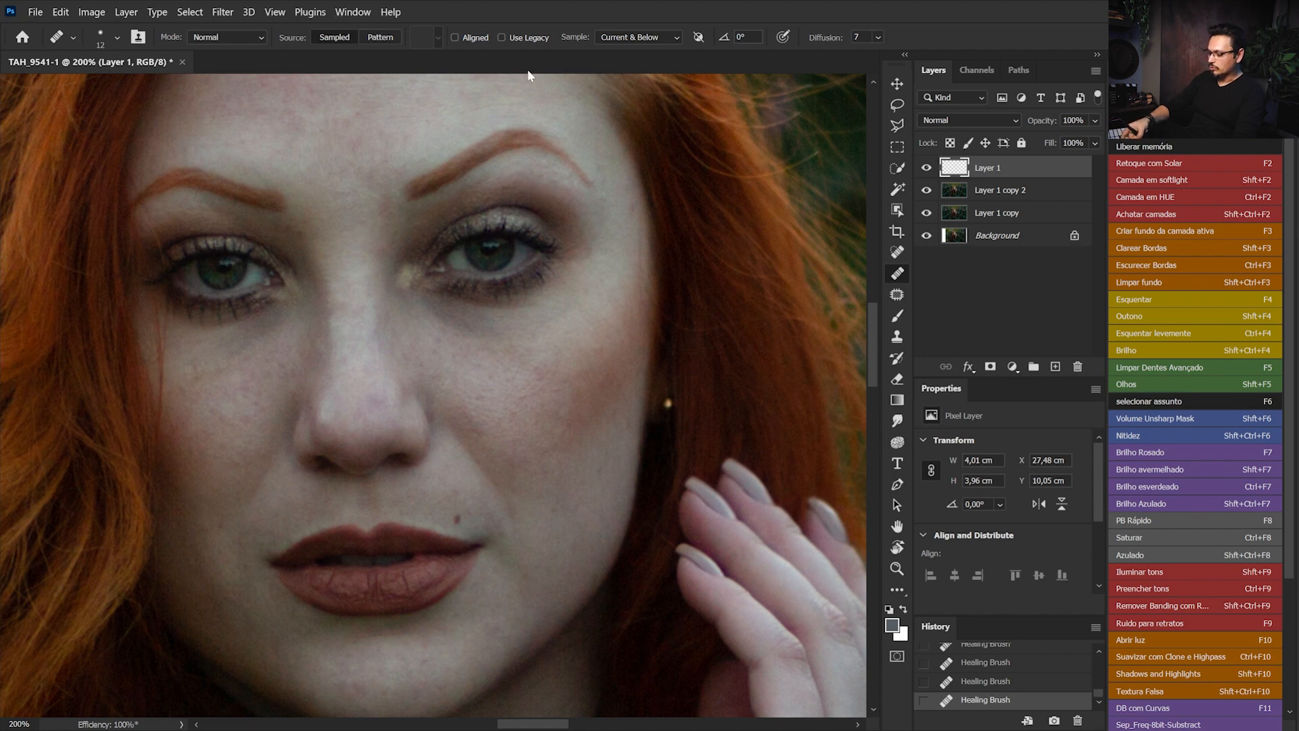
key("ctrl+0")
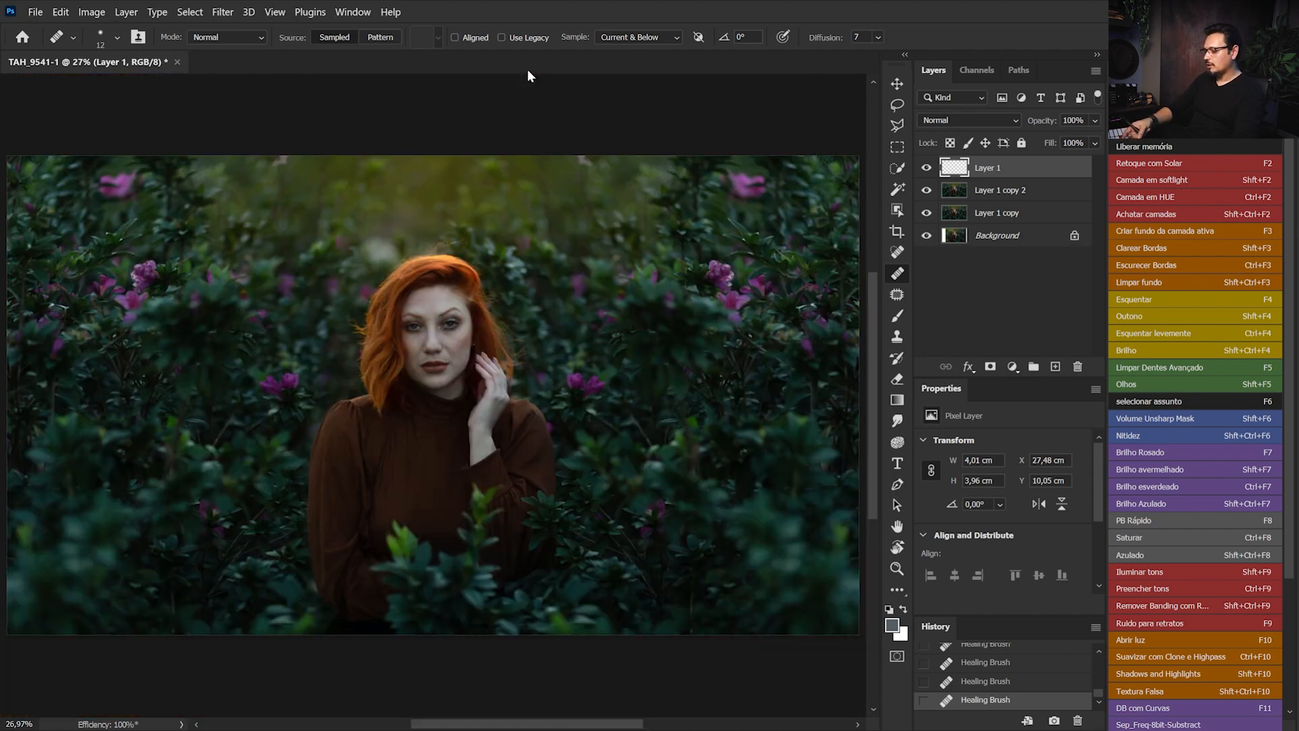
key("ctrl+1")
left_click_drag(485, 274, 505, 296)
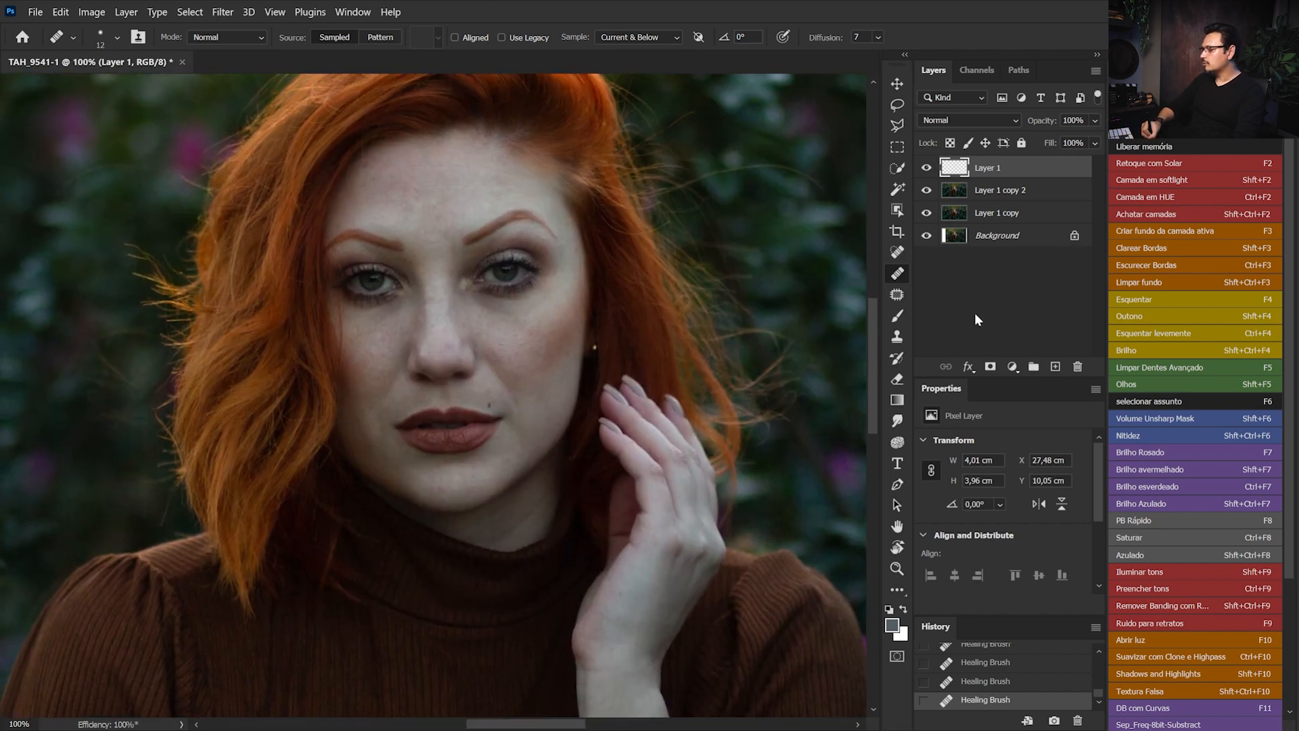
Add a Hue/Saturation adjustment layer and, targeting the forehead's skin tone, lower the Reds saturation to -100.
left_click(1014, 368)
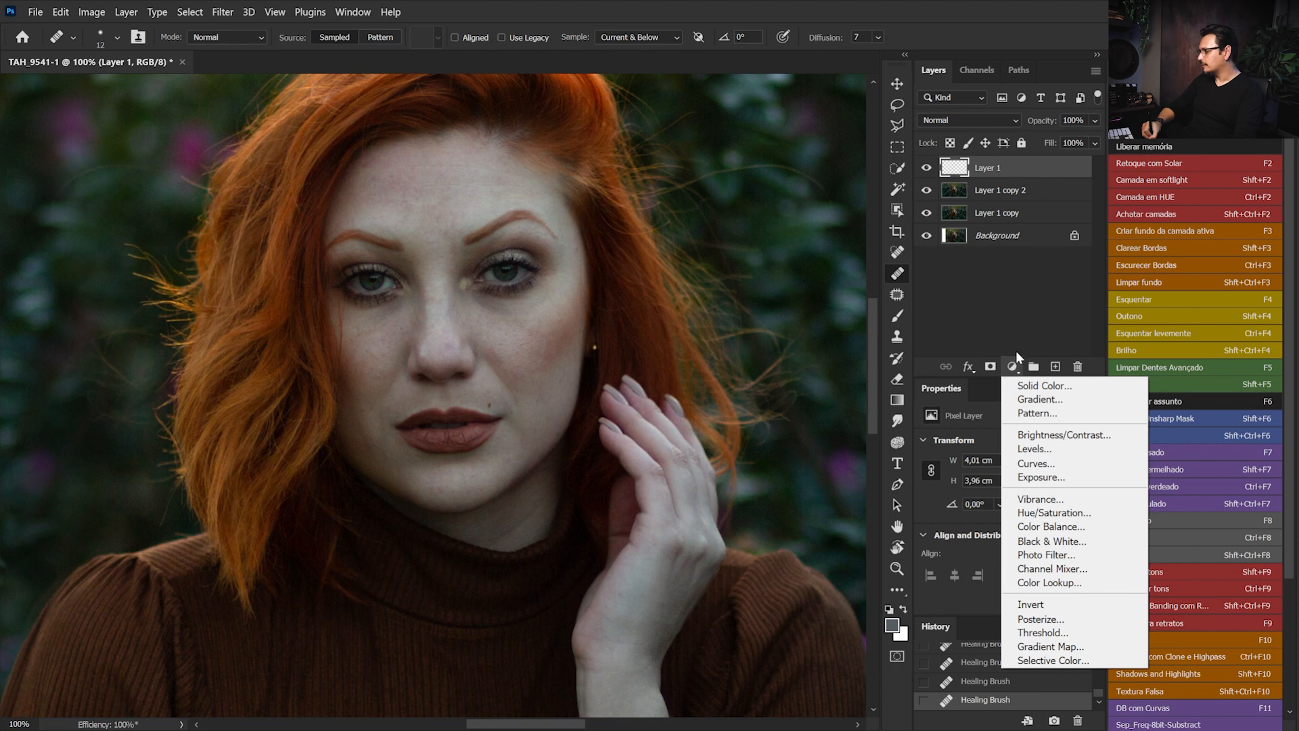
left_click(1062, 515)
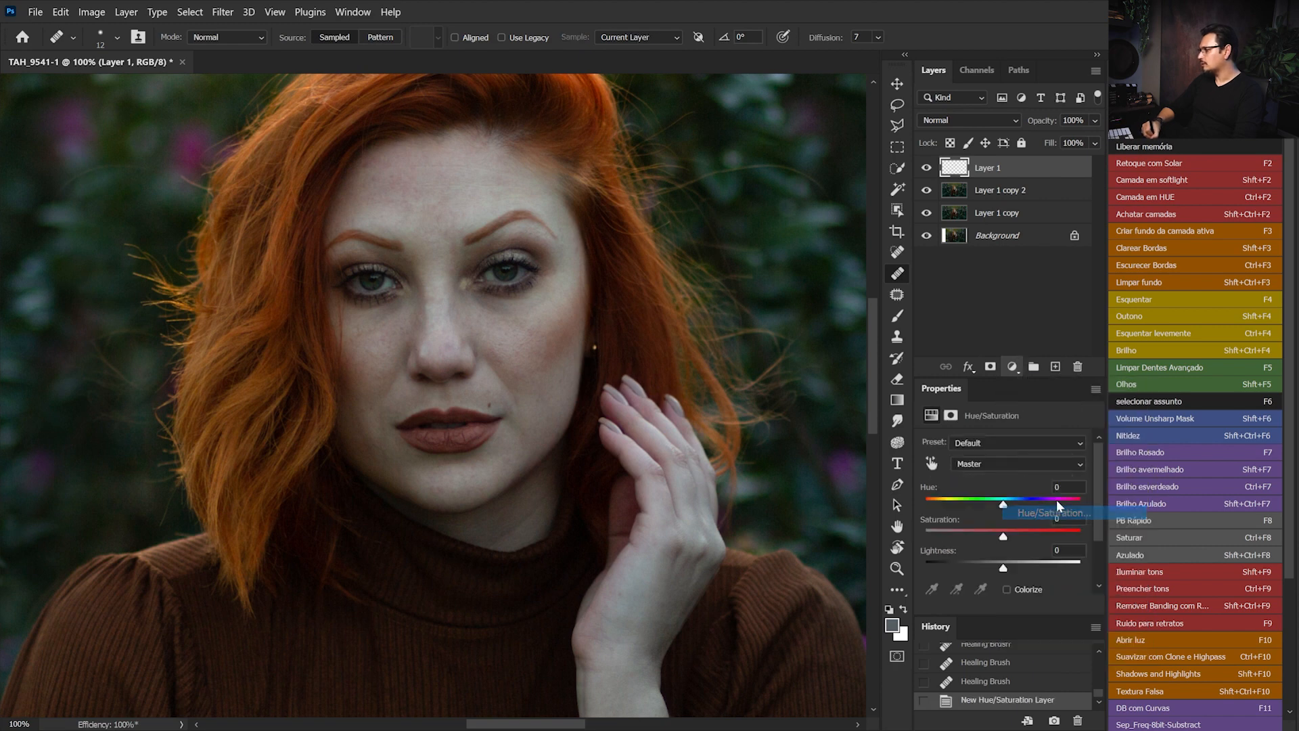
left_click(931, 464)
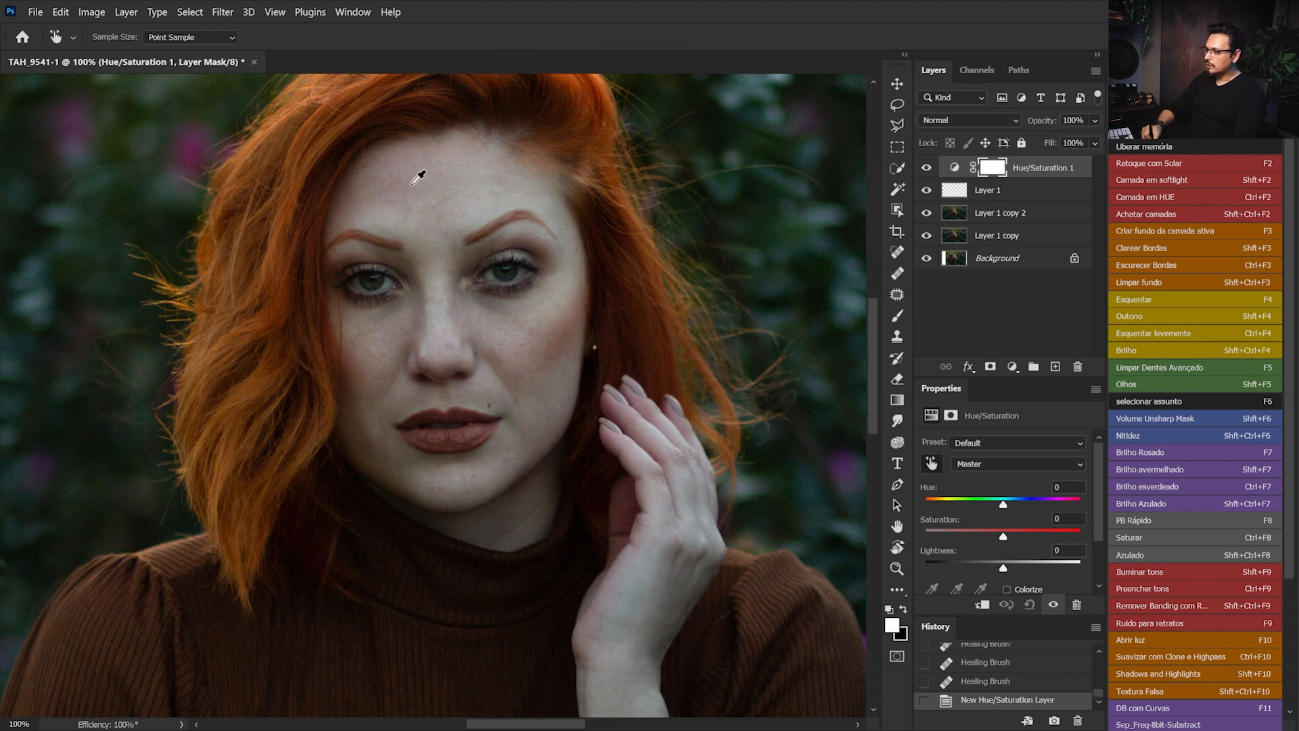
left_click_drag(414, 188, 109, 191)
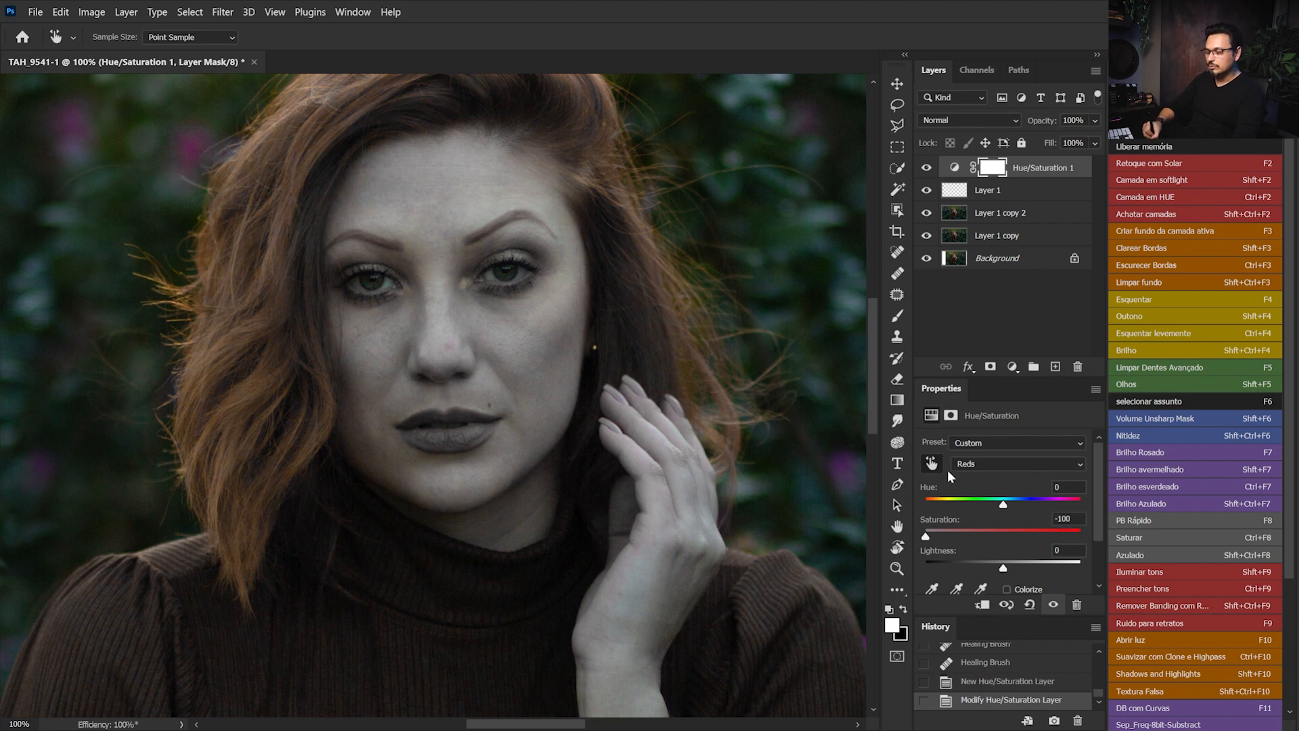
Narrow the affected colour range to a thin band and sample the reddish forehead skin to centre it there.
scroll(1100, 509, "down", 2)
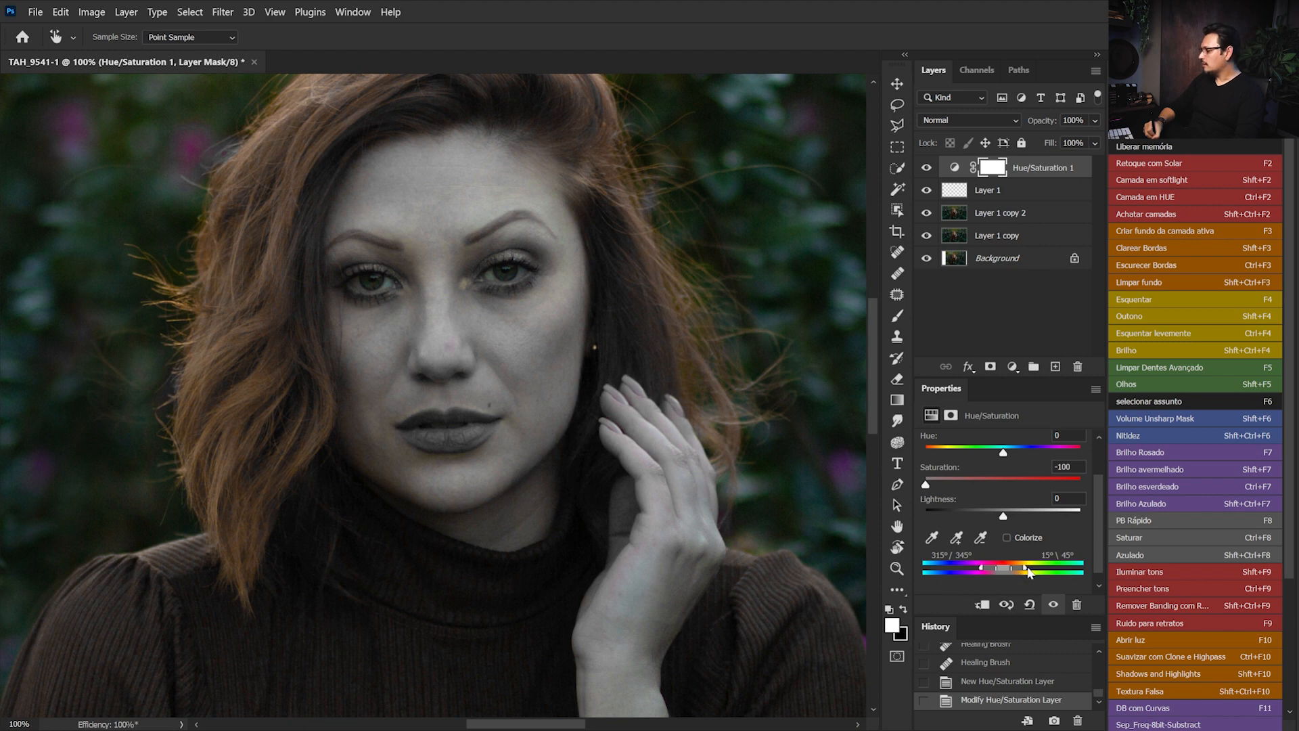
left_click_drag(1027, 573, 983, 577)
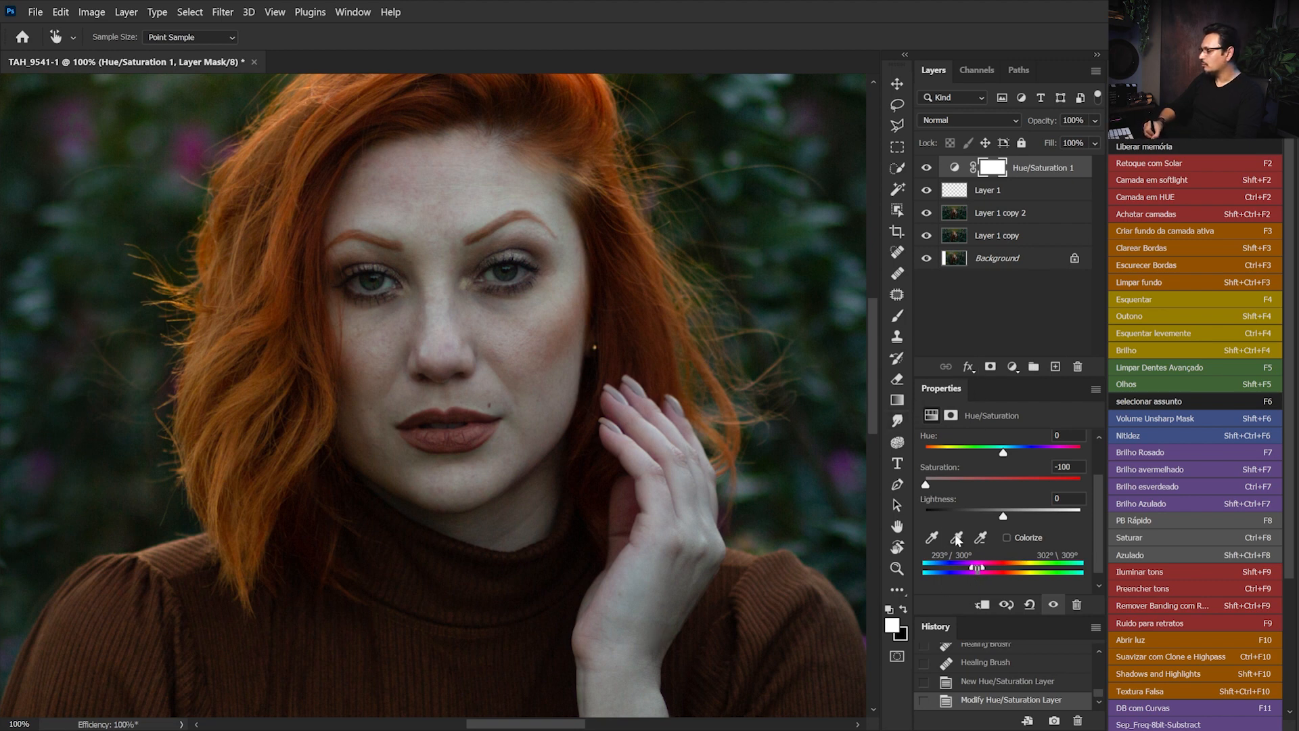
left_click(932, 537)
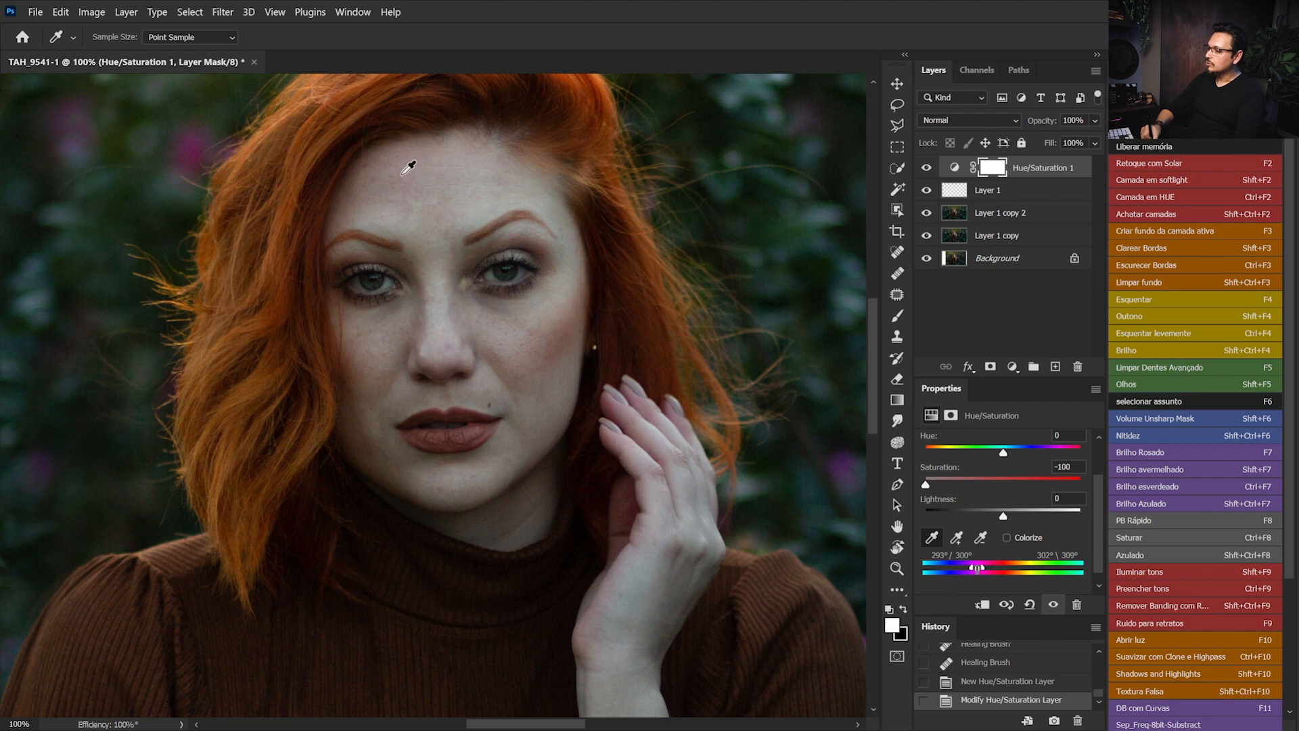
left_click(400, 178)
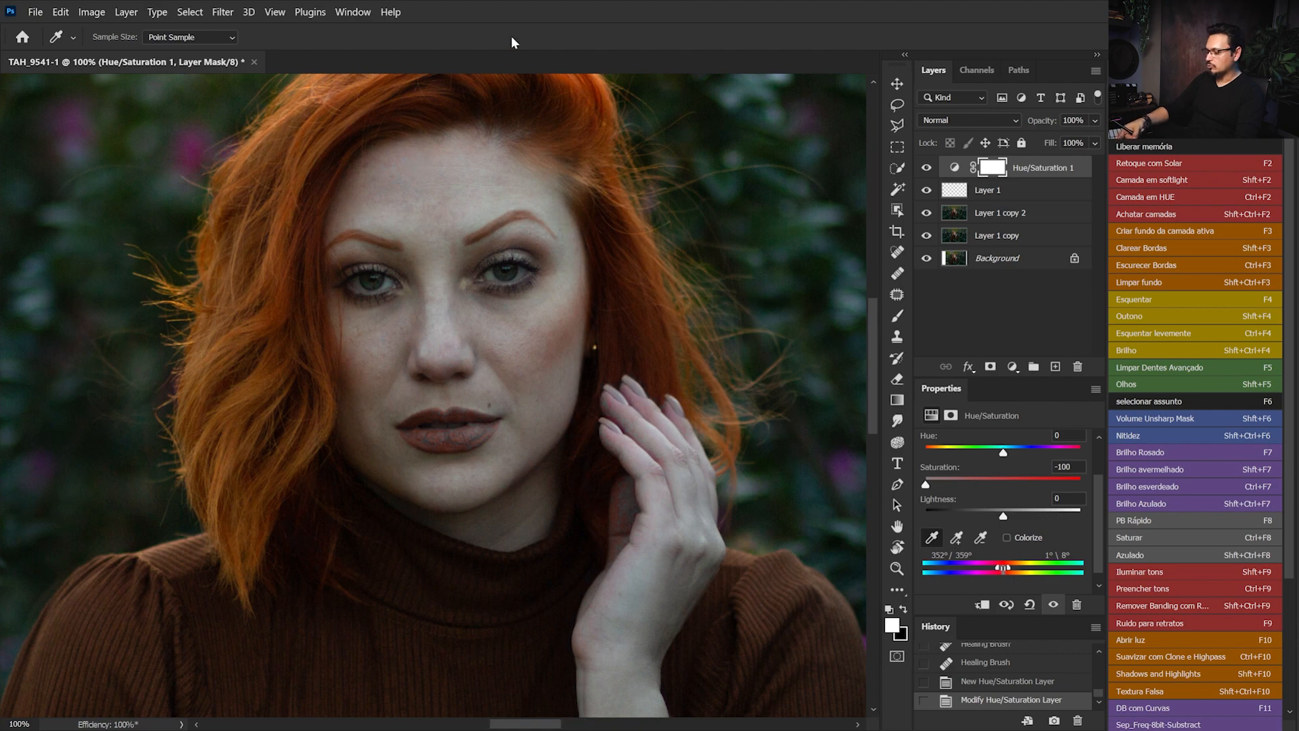
Add the skin tones beside the inner eyebrow and on the nose tip to the affected colour range.
key("ctrl+plus")
key("ctrl+plus")
left_click_drag(419, 290, 436, 347)
scroll(436, 348, "up", 3)
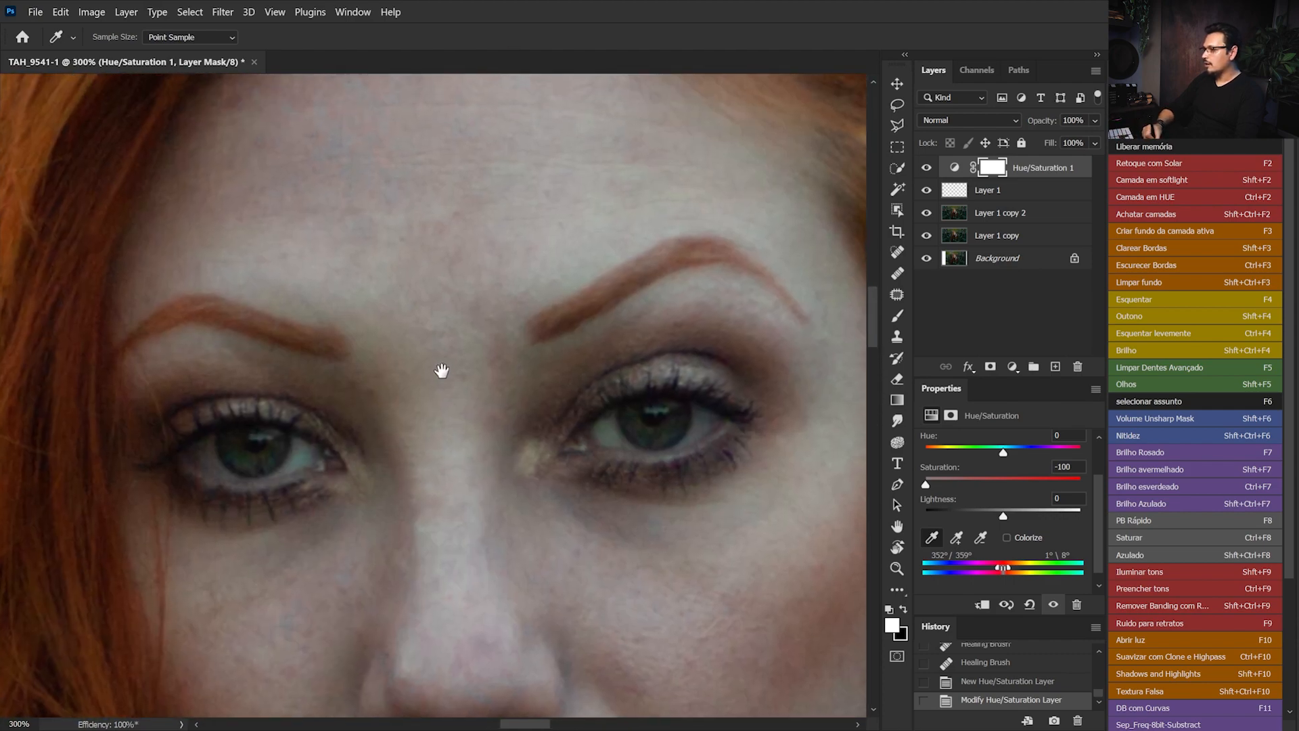
scroll(440, 255, "up", 3)
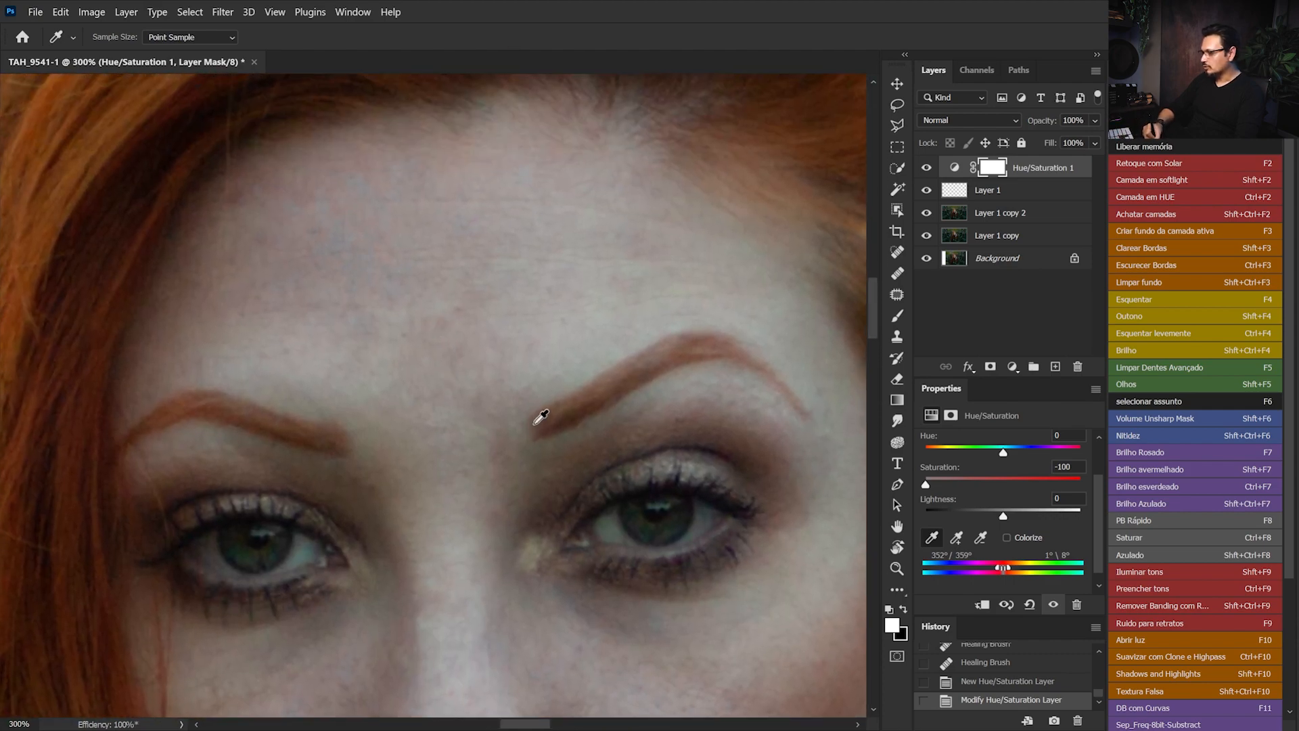
left_click(956, 538)
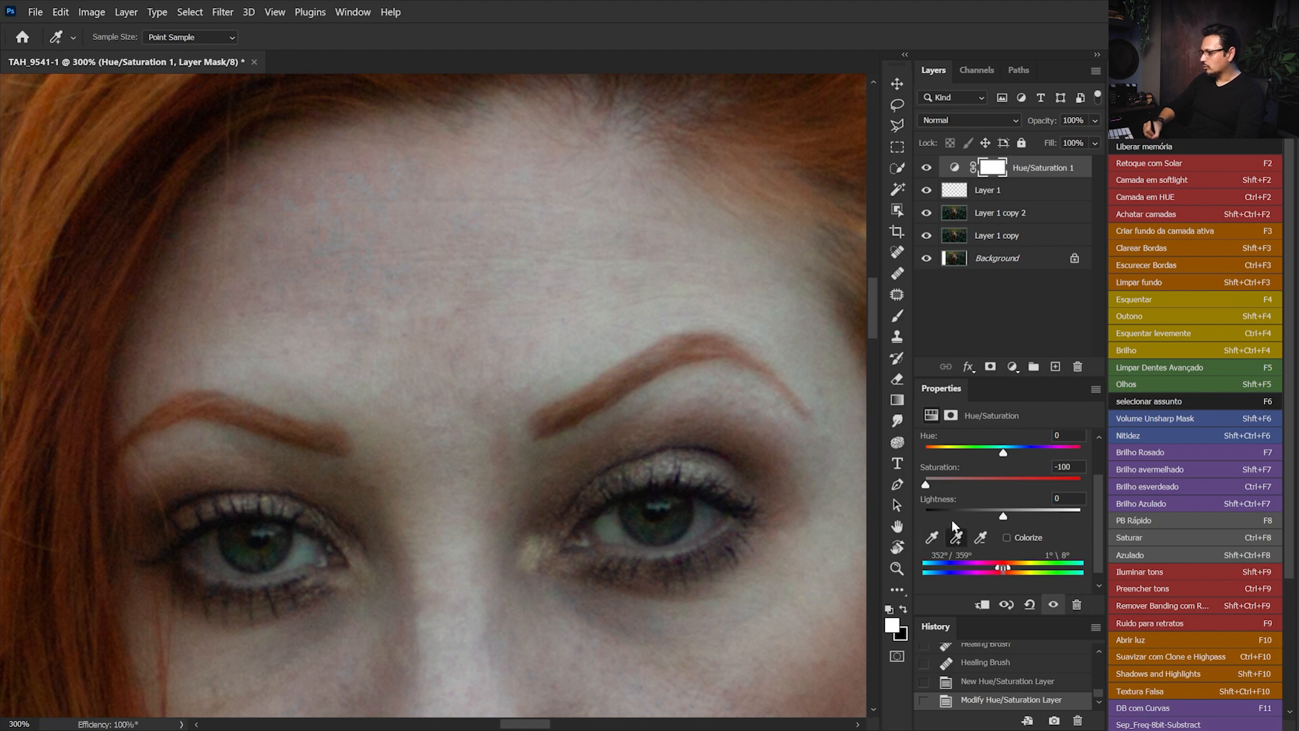
left_click(506, 438)
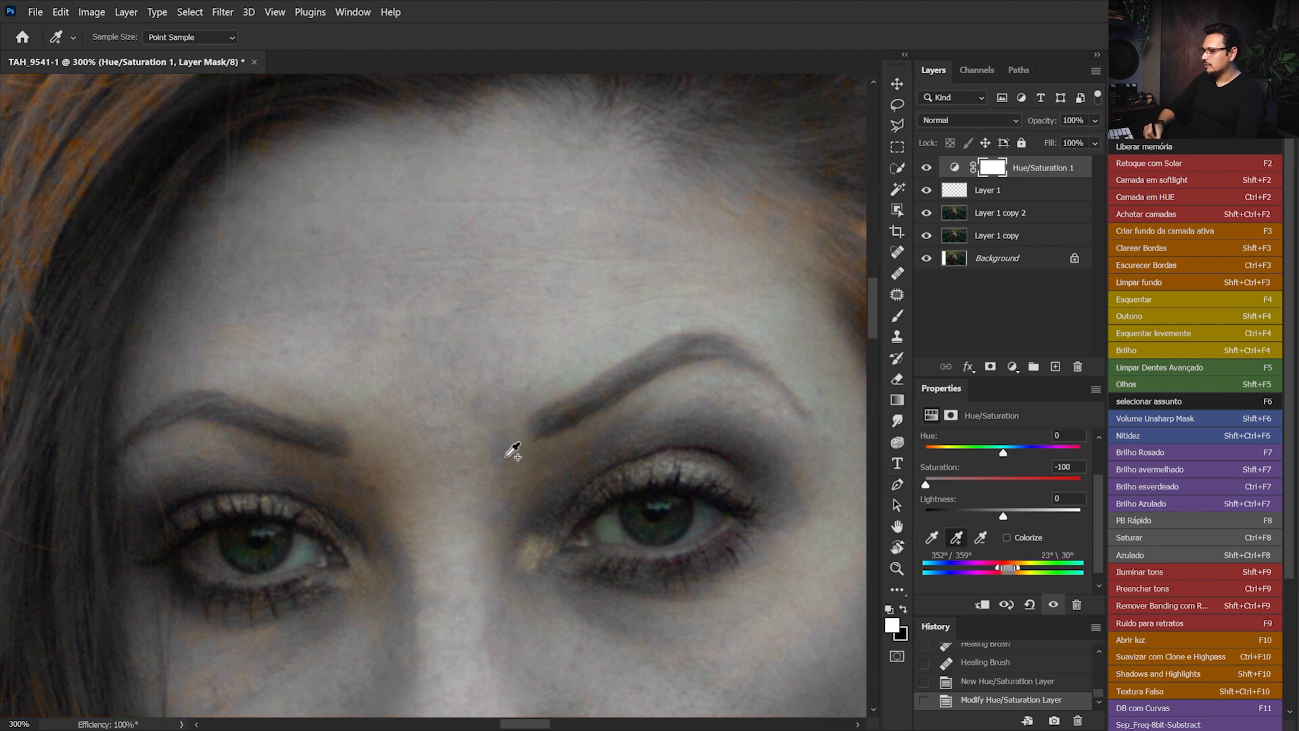
scroll(467, 418, "down", 1)
scroll(467, 417, "down", 10)
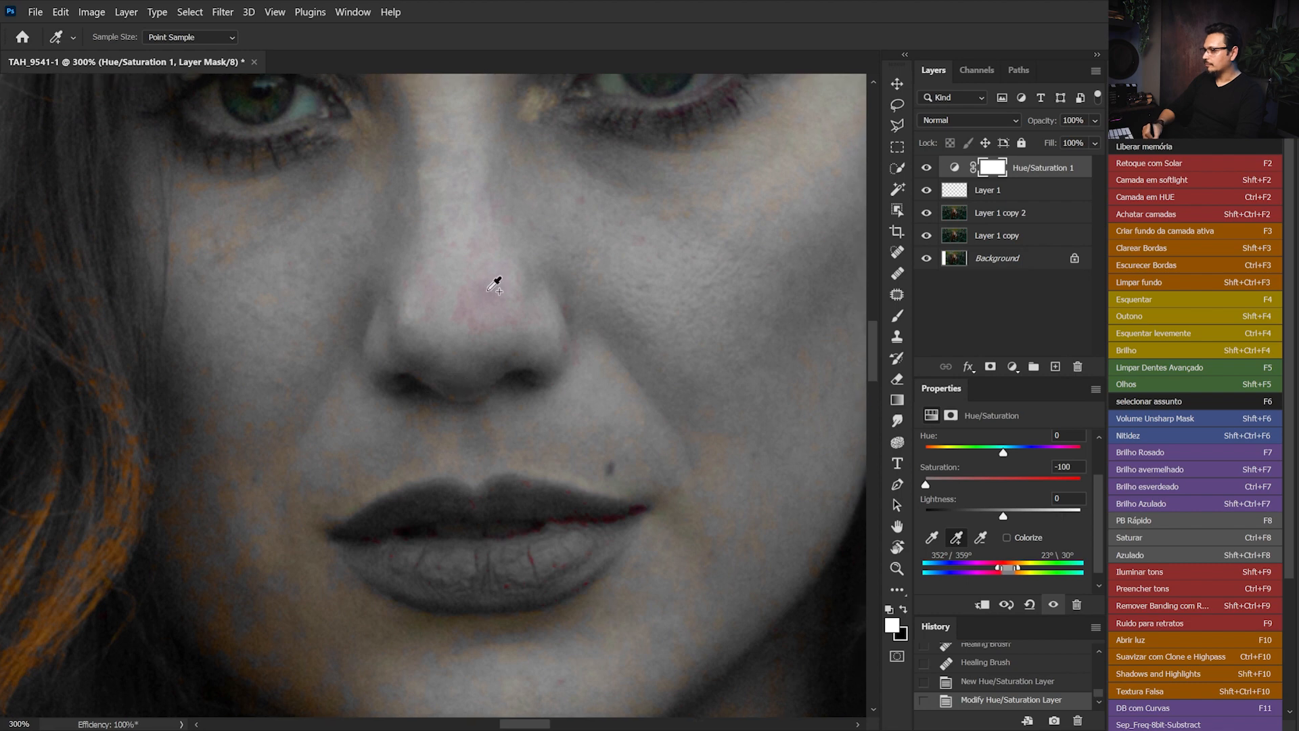
left_click(491, 297)
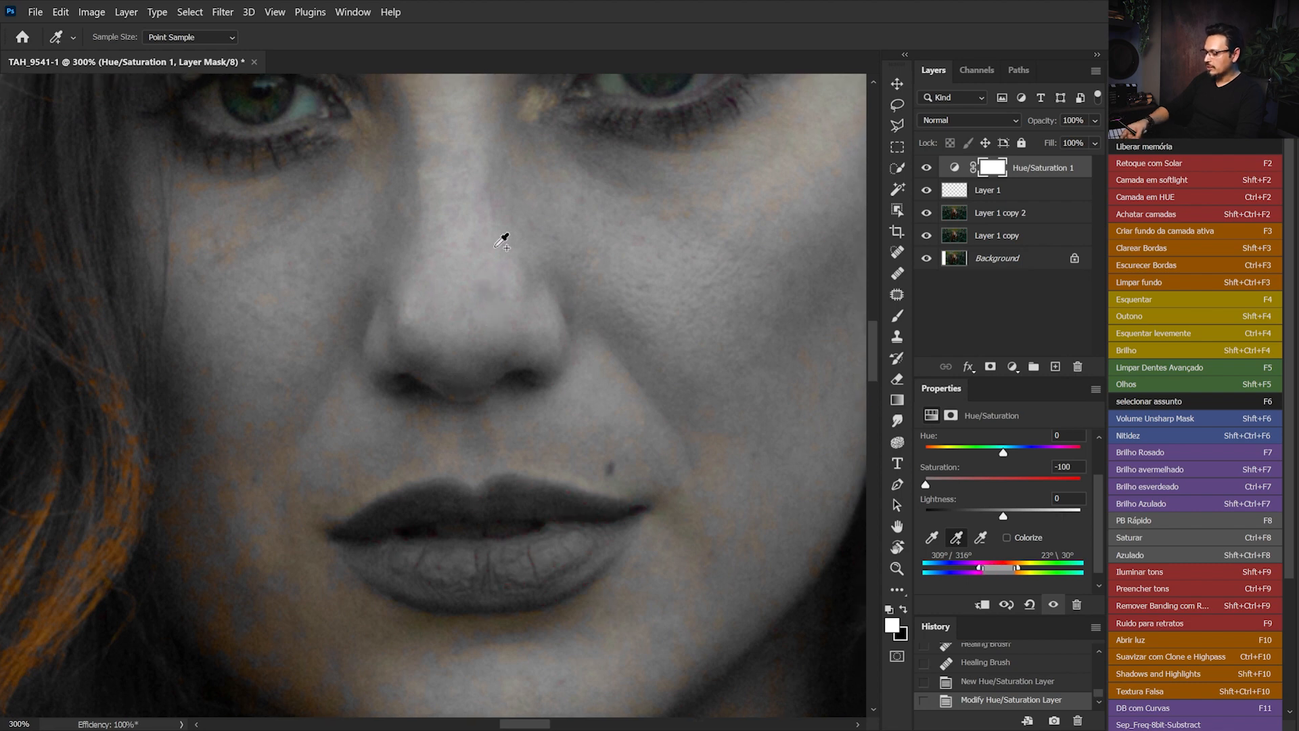
Check the range's coverage on the whole portrait and the face, and reset its saturation to 0.
key("ctrl+minus")
key("ctrl+0")
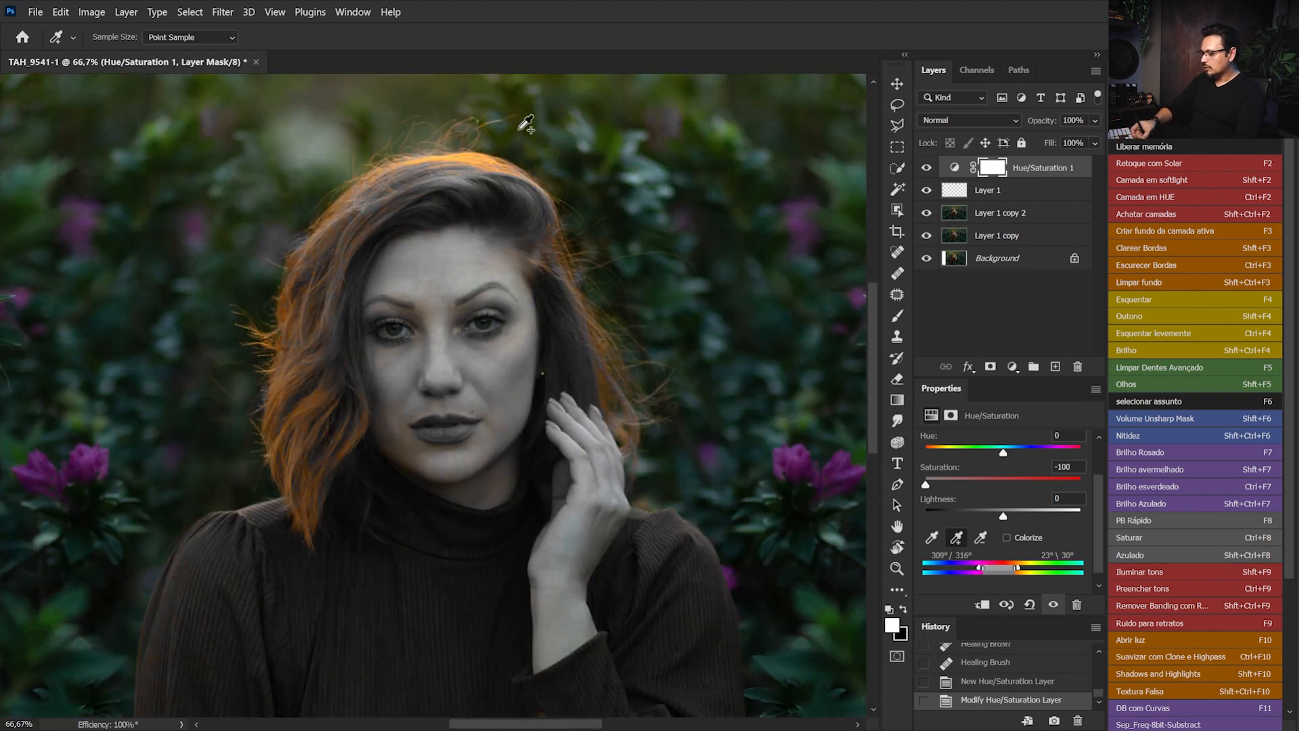
key("ctrl+1")
scroll(463, 284, "up", 1)
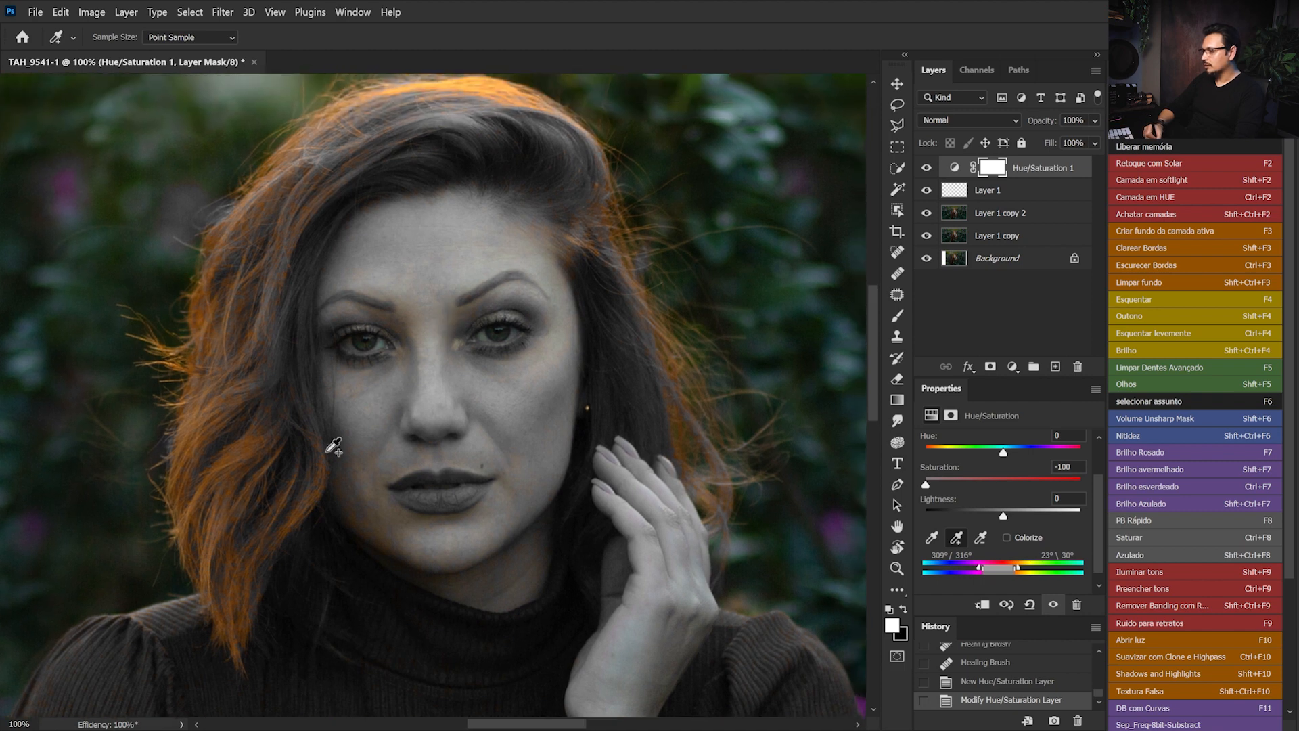
scroll(576, 297, "up", 1)
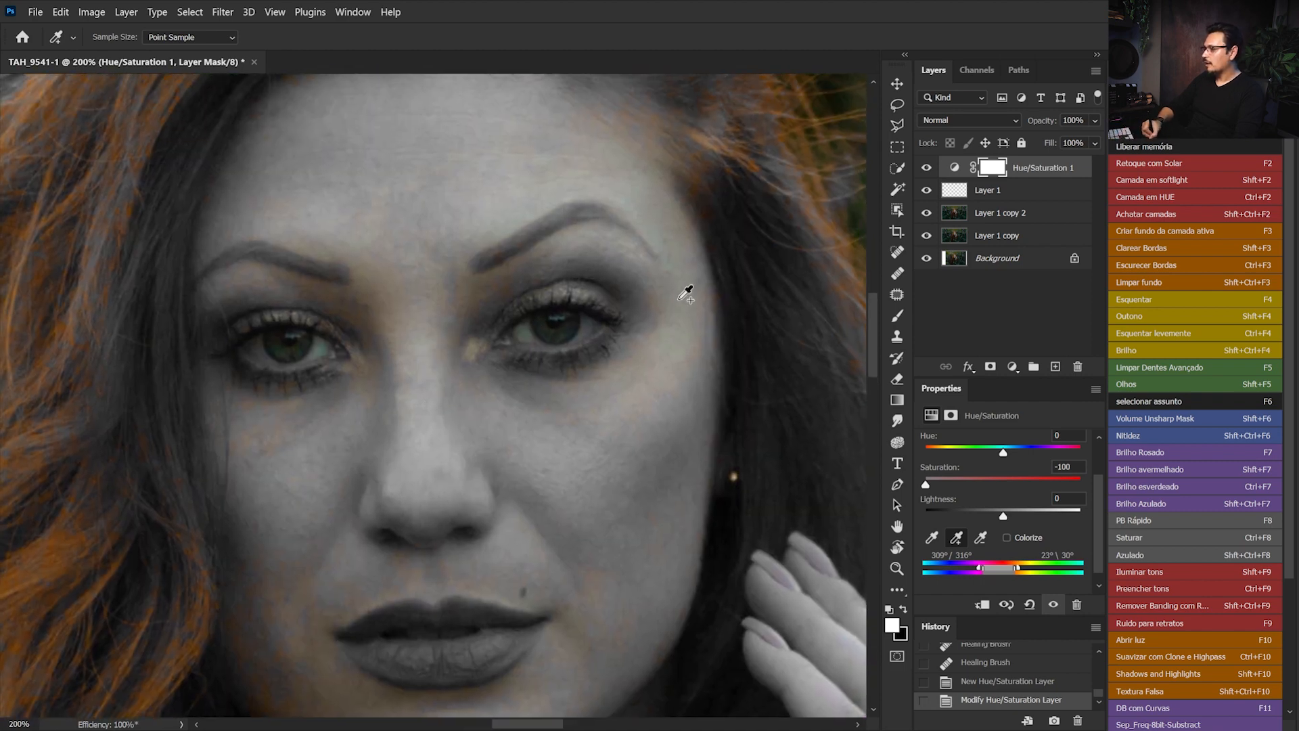
left_click_drag(929, 486, 993, 490)
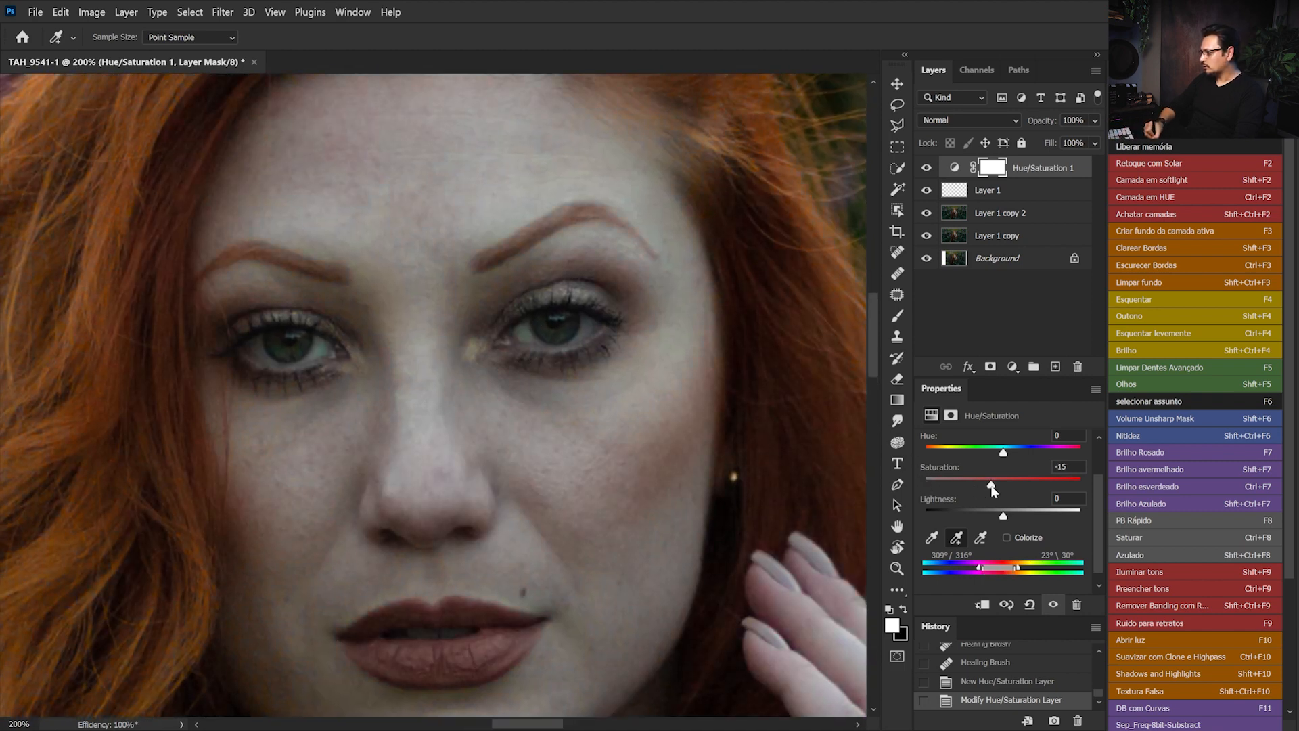
left_click_drag(943, 470, 950, 471)
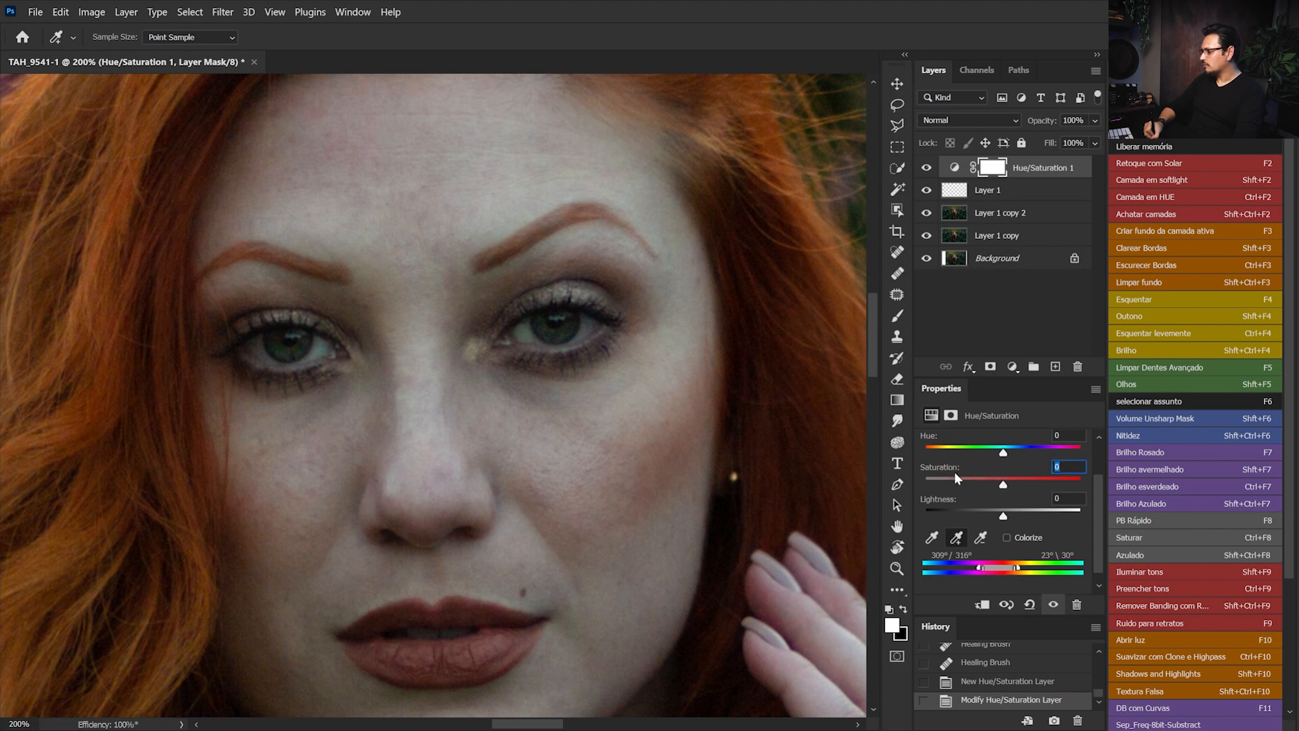
Shift the hue of the sampled skin reds to +8 and raise their lightness to +27.
left_click_drag(605, 220, 620, 243)
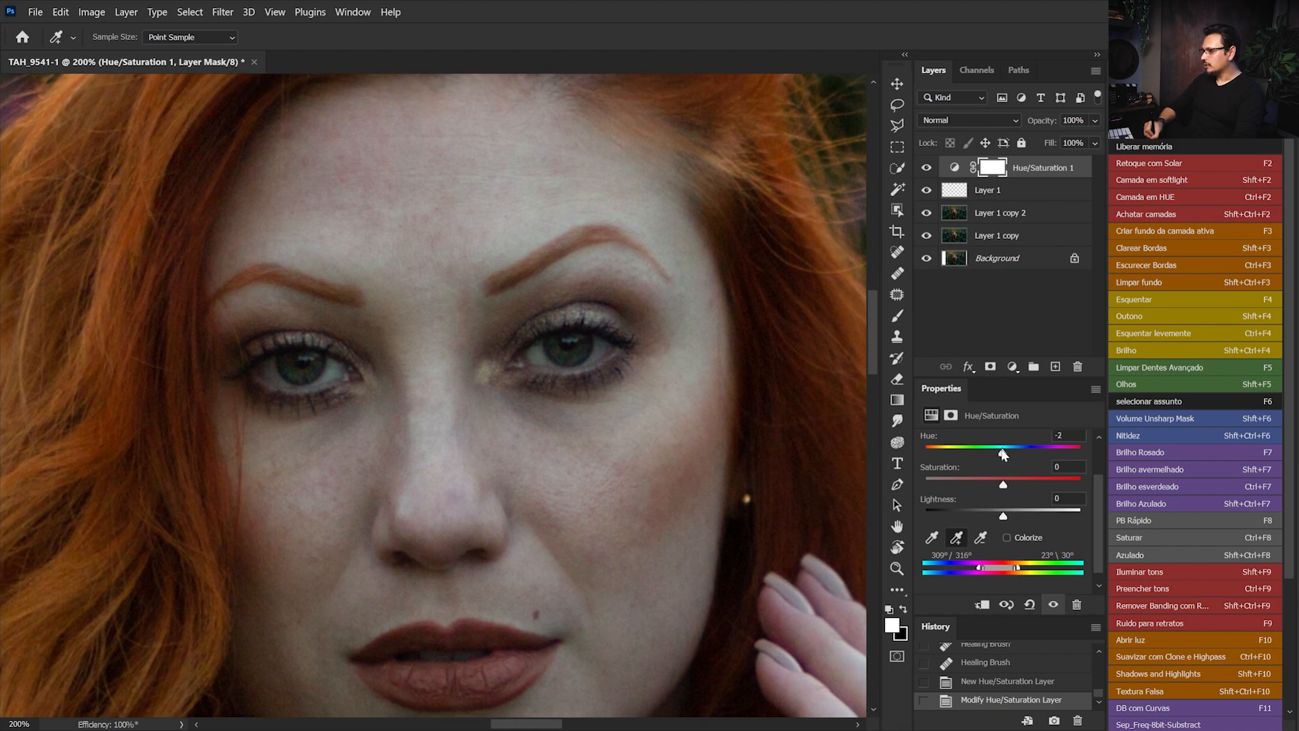
mouse_move(1001, 455)
left_mouse_down()
mouse_move(1019, 459)
mouse_move(1005, 462)
left_mouse_up()
mouse_move(1023, 455)
left_mouse_down()
mouse_move(1008, 455)
mouse_move(1028, 457)
left_mouse_up()
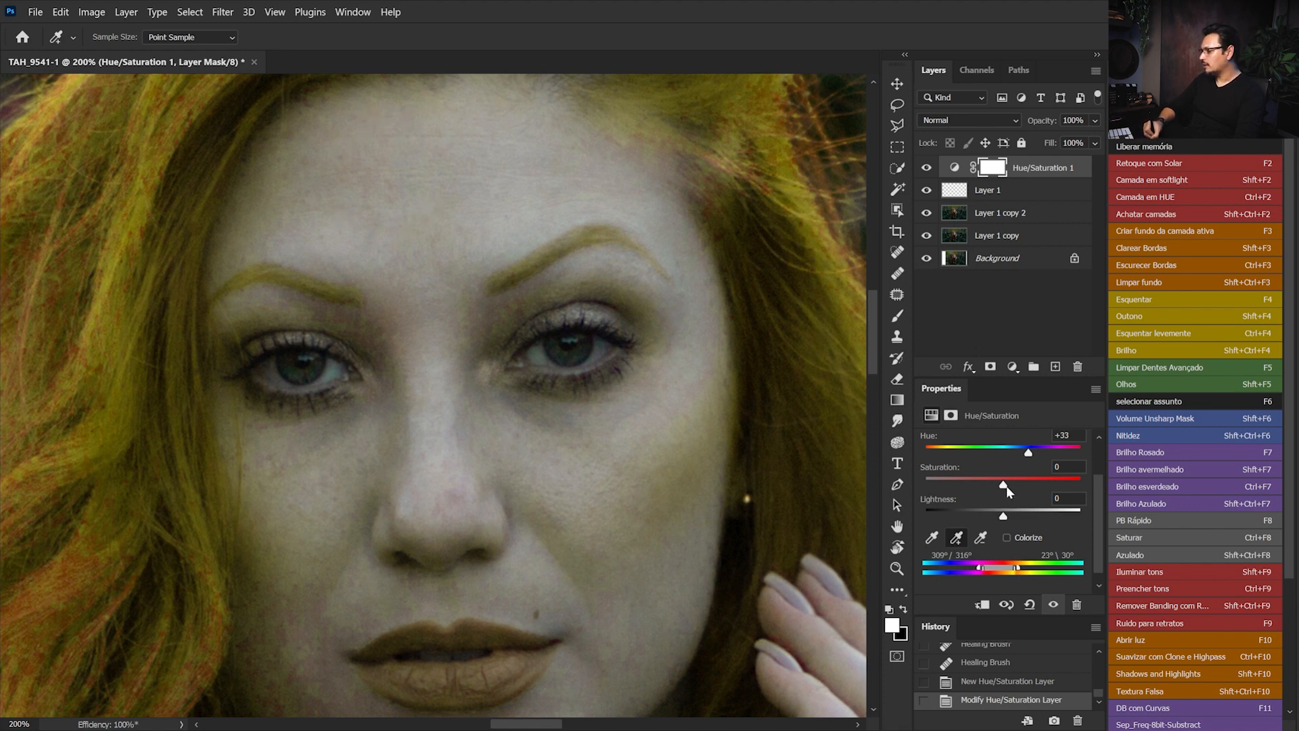
left_click_drag(1028, 452, 1014, 456)
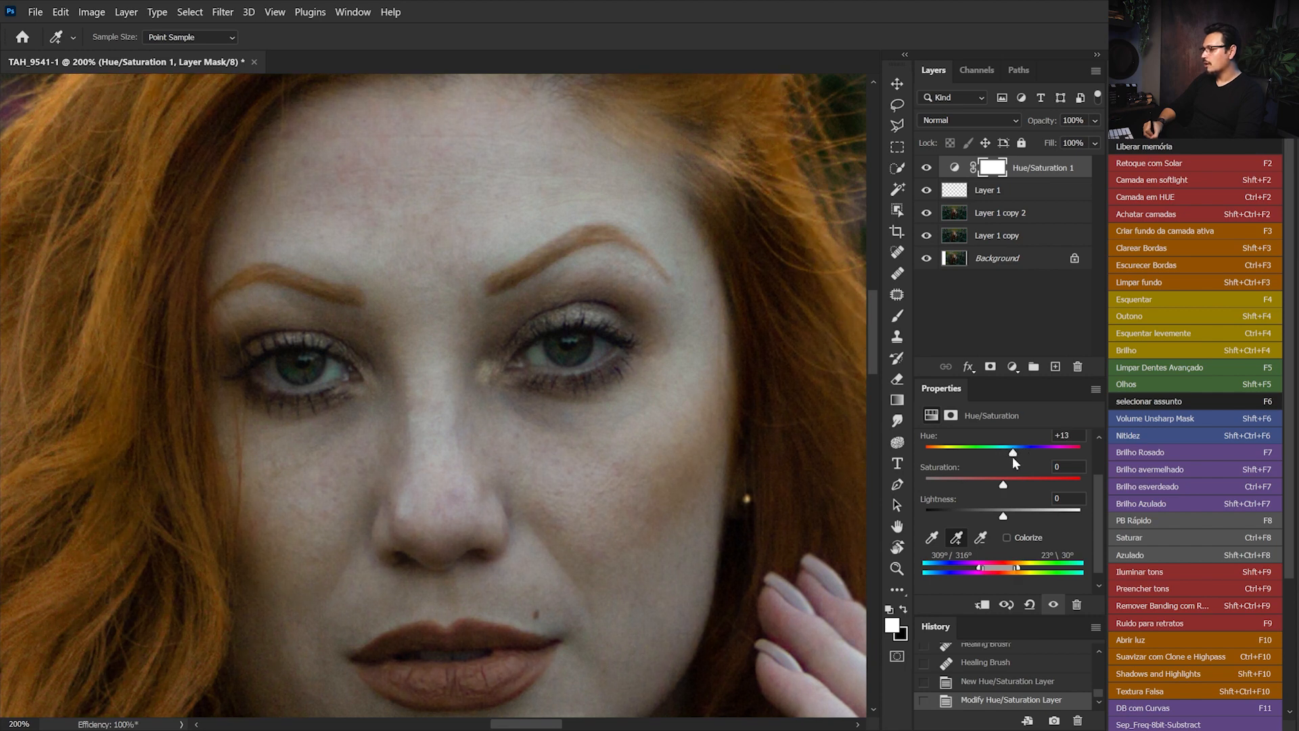
left_click_drag(1013, 453, 1007, 455)
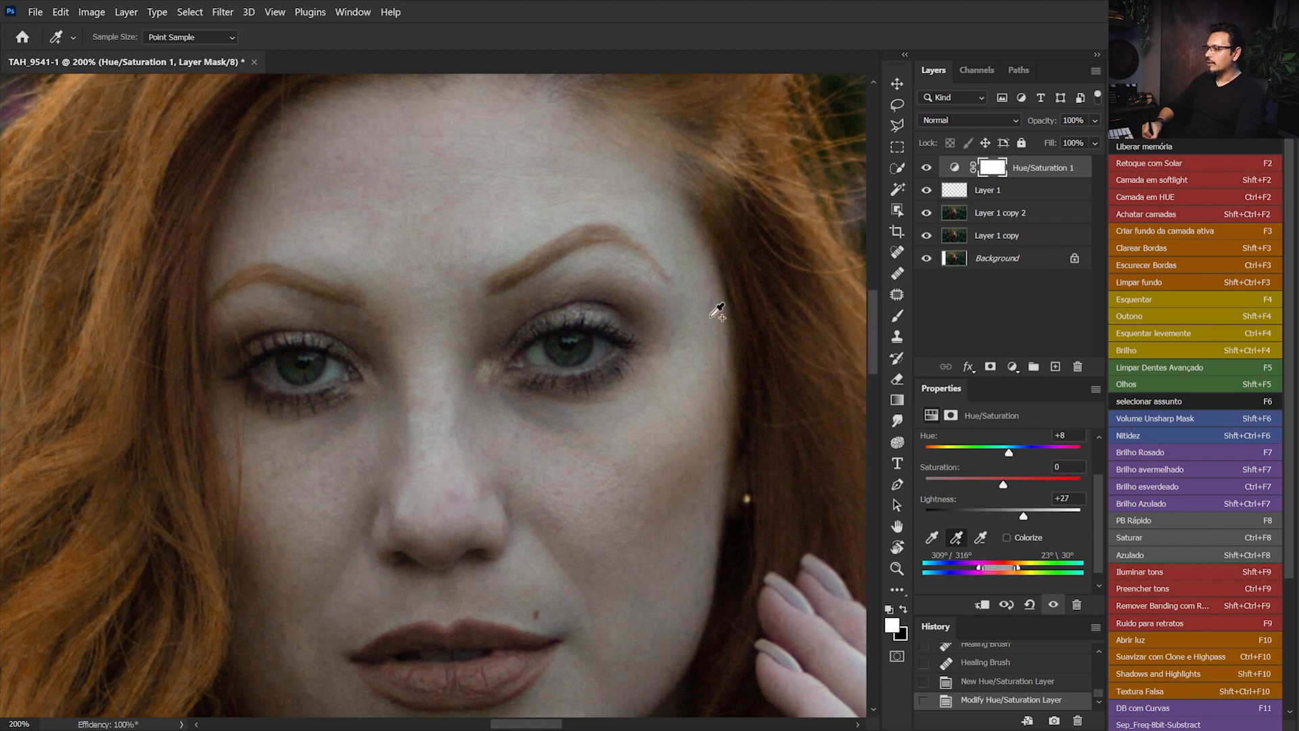
Invert the Hue/Saturation adjustment's layer mask to black so the correction is hidden everywhere.
key("j")
left_click(992, 167)
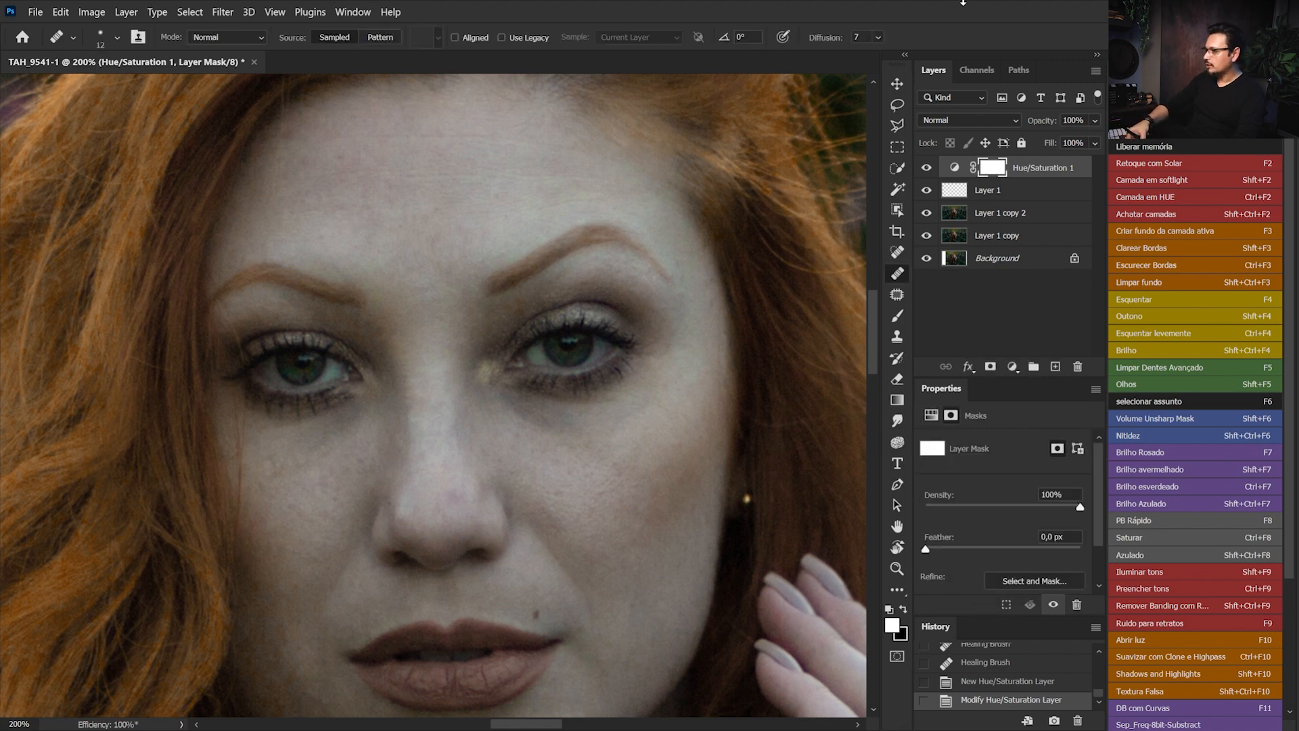
key("ctrl+i")
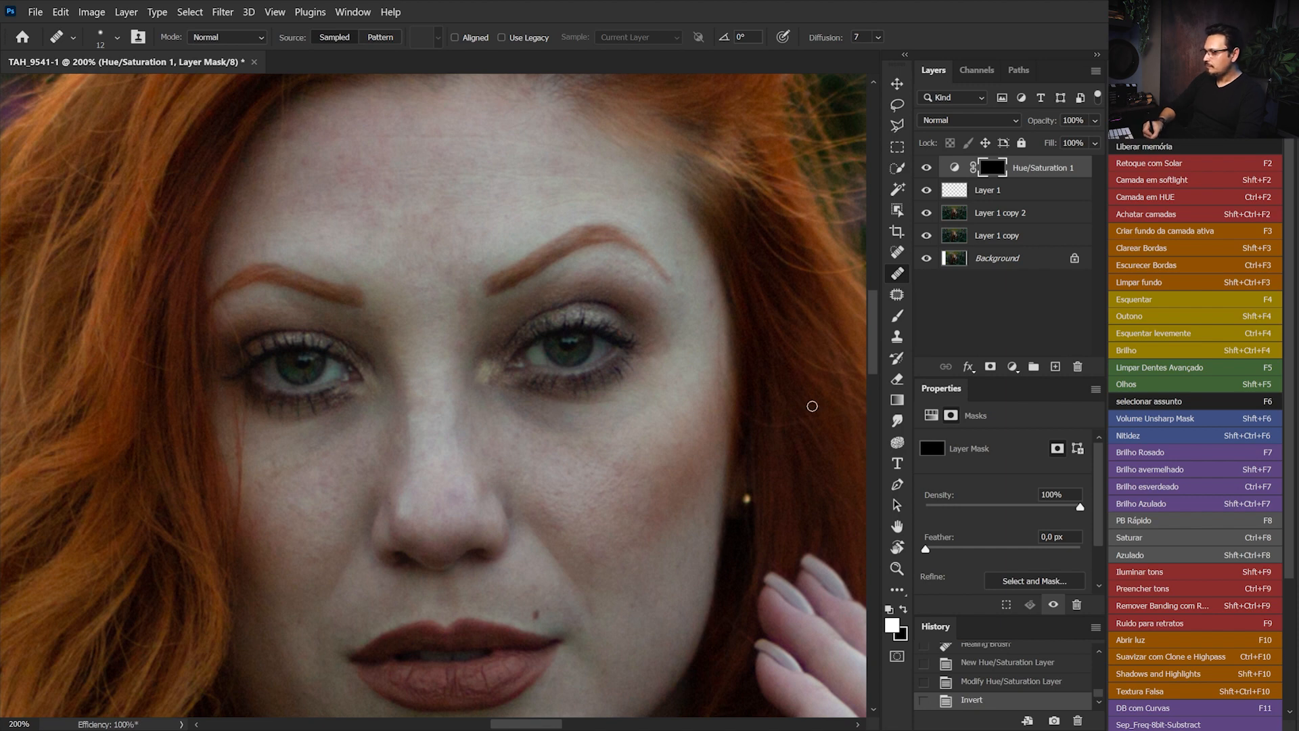
Paint white with a soft 100 px brush on the mask to reveal the correction over the reddish forehead skin.
left_click(897, 316)
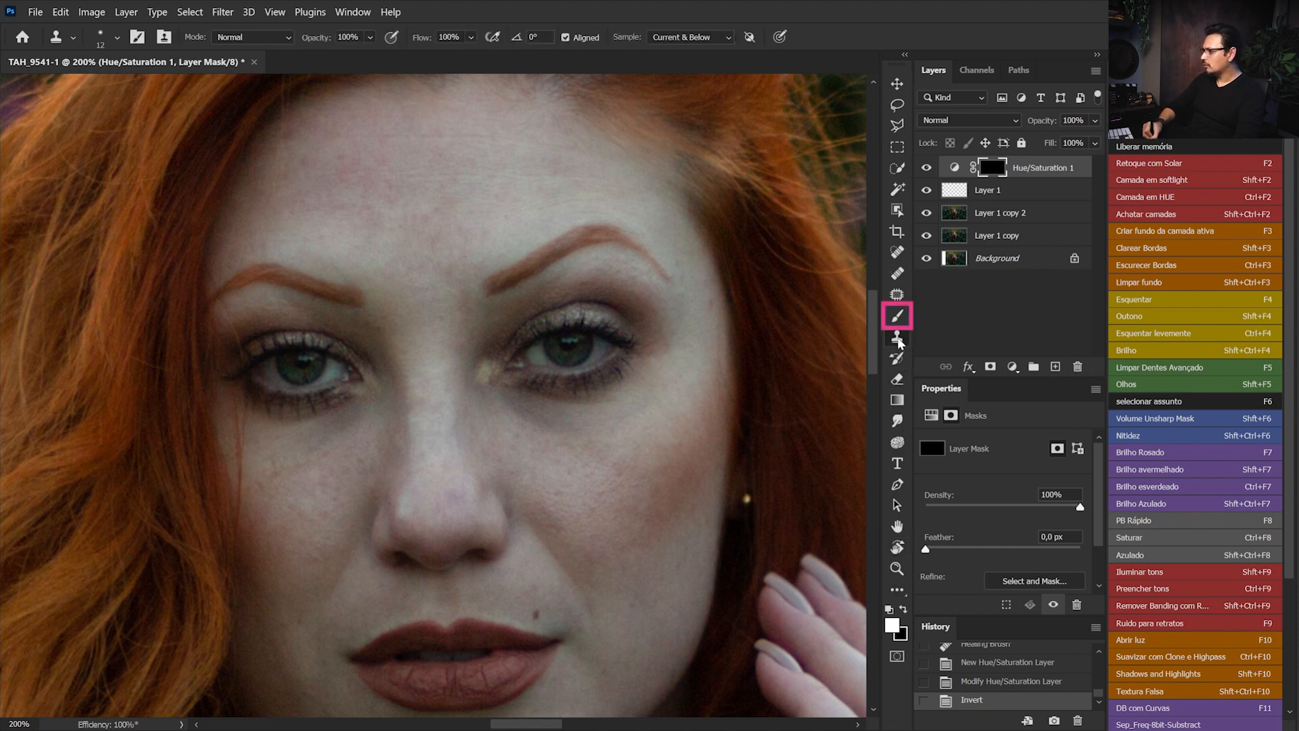
left_click_drag(484, 259, 119, 257)
left_click_drag(342, 177, 372, 116)
left_click(429, 249)
scroll(430, 280, "up", 3)
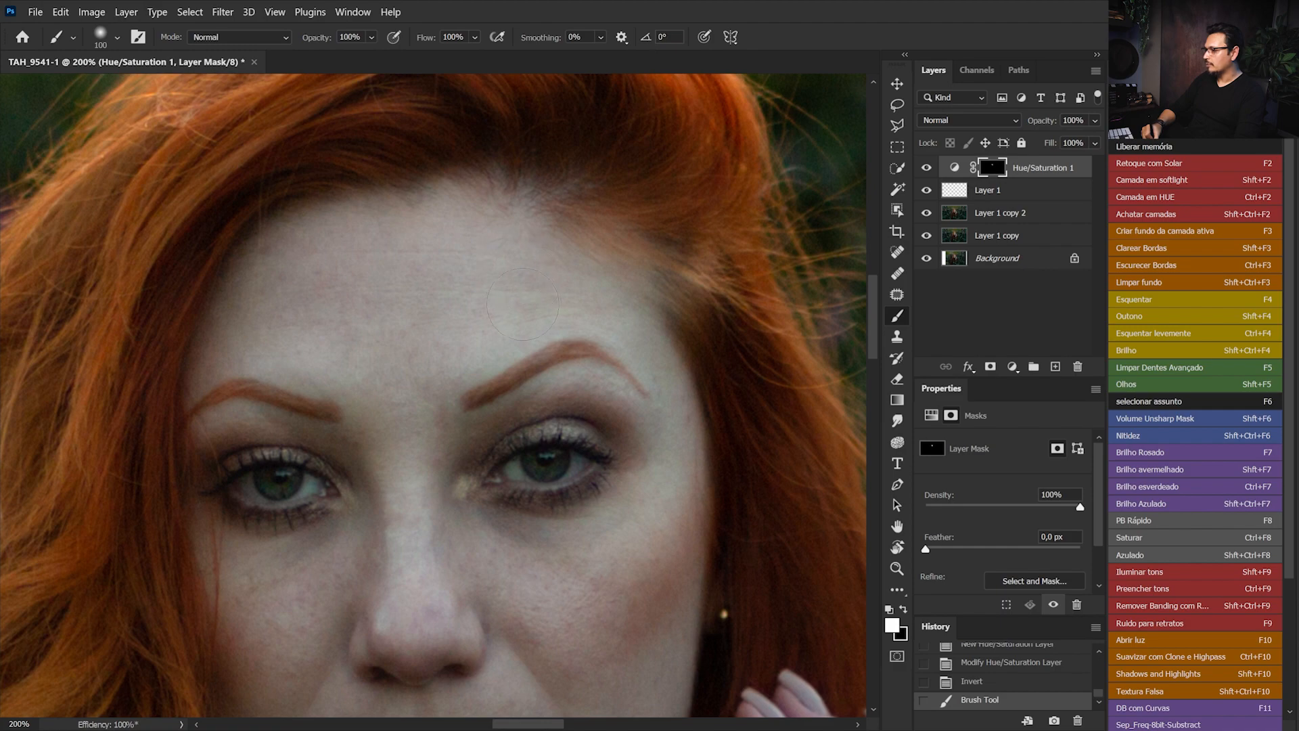
left_click(523, 302)
Brush the skin correction onto the reddish areas around the nose and undo the last stroke.
scroll(528, 180, "down", 3)
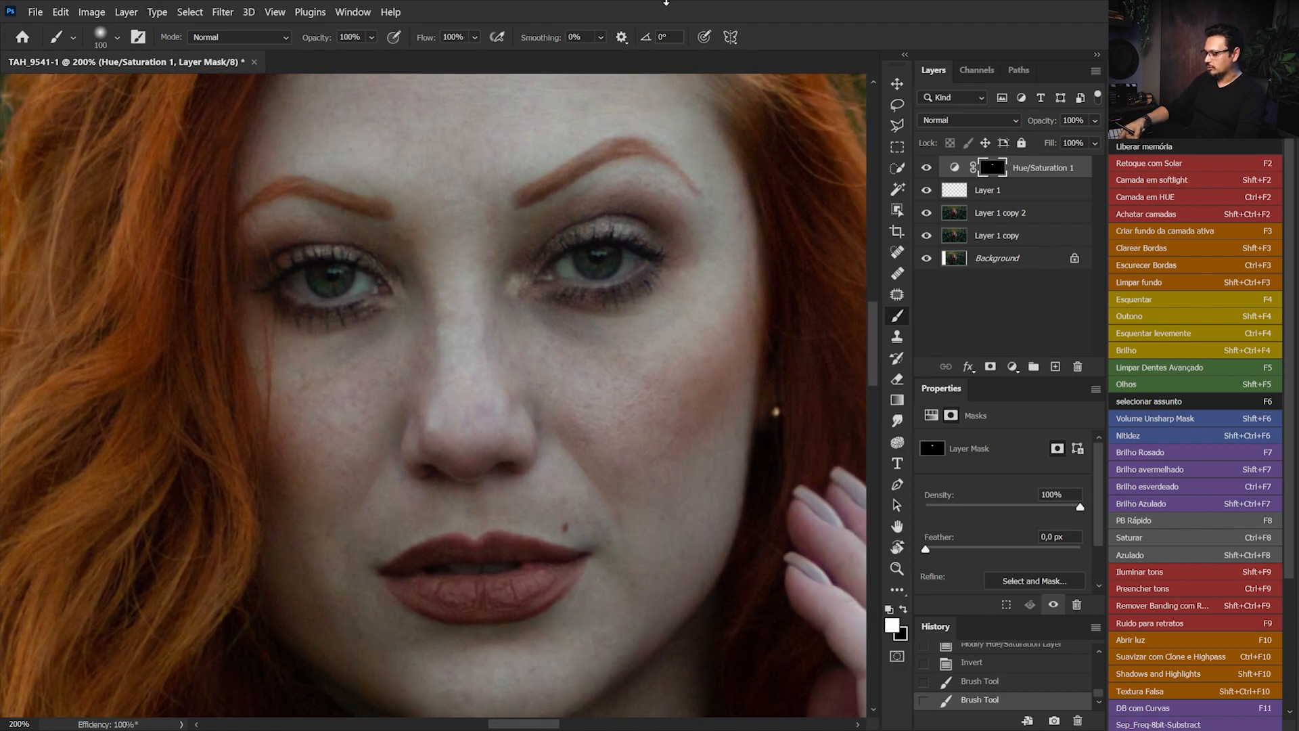
key("ctrl+minus")
left_click(456, 317)
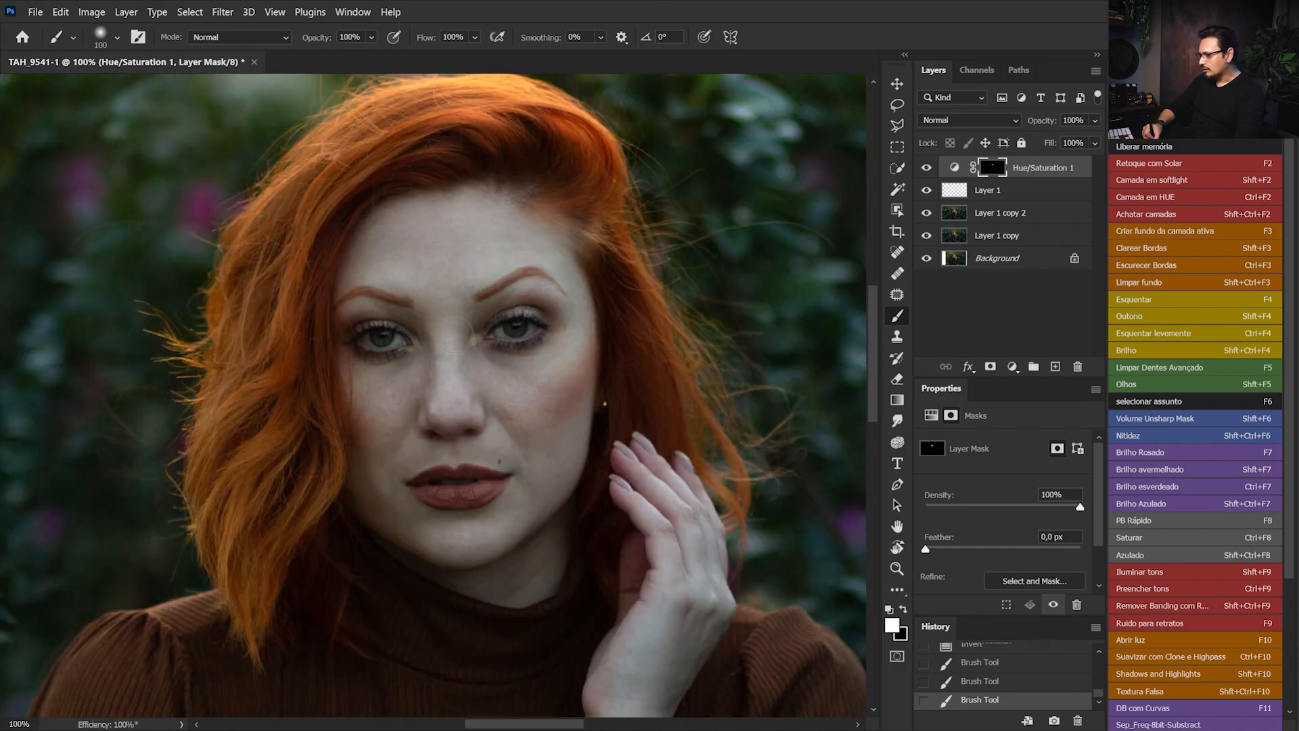
scroll(440, 278, "down", 2)
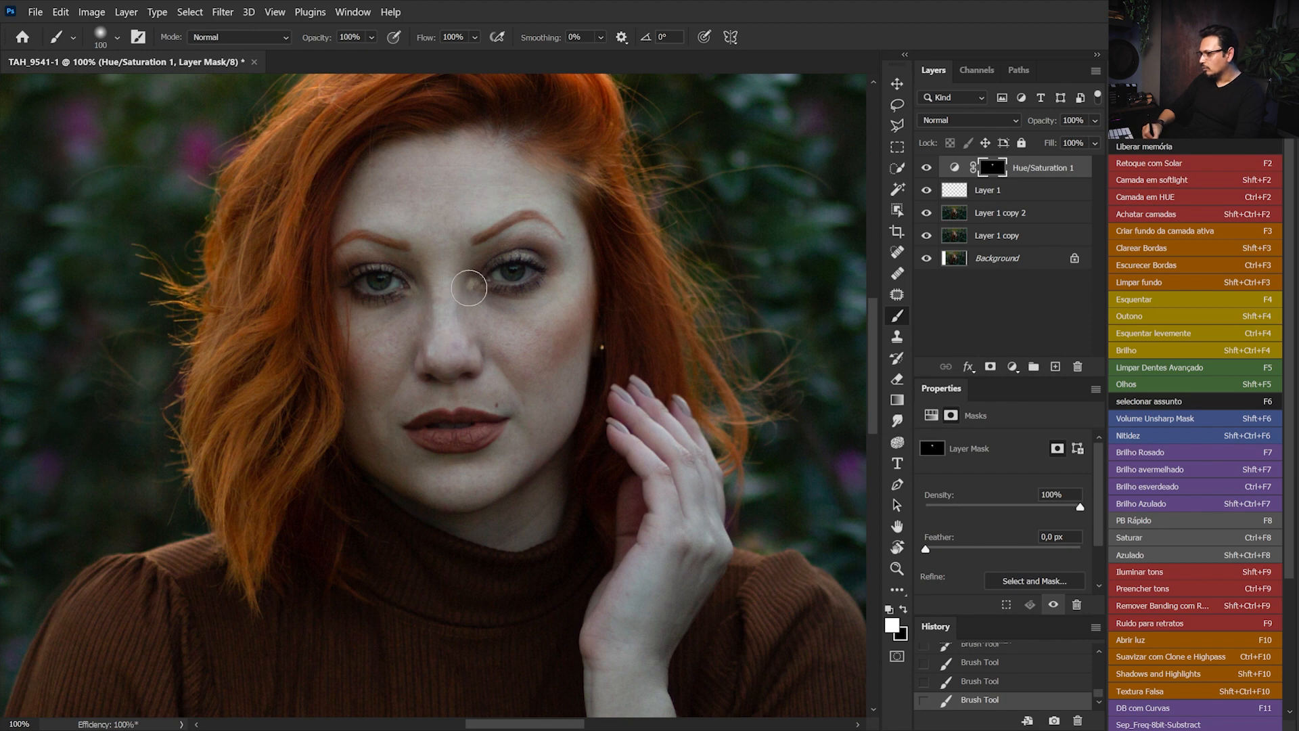
key("ctrl+z")
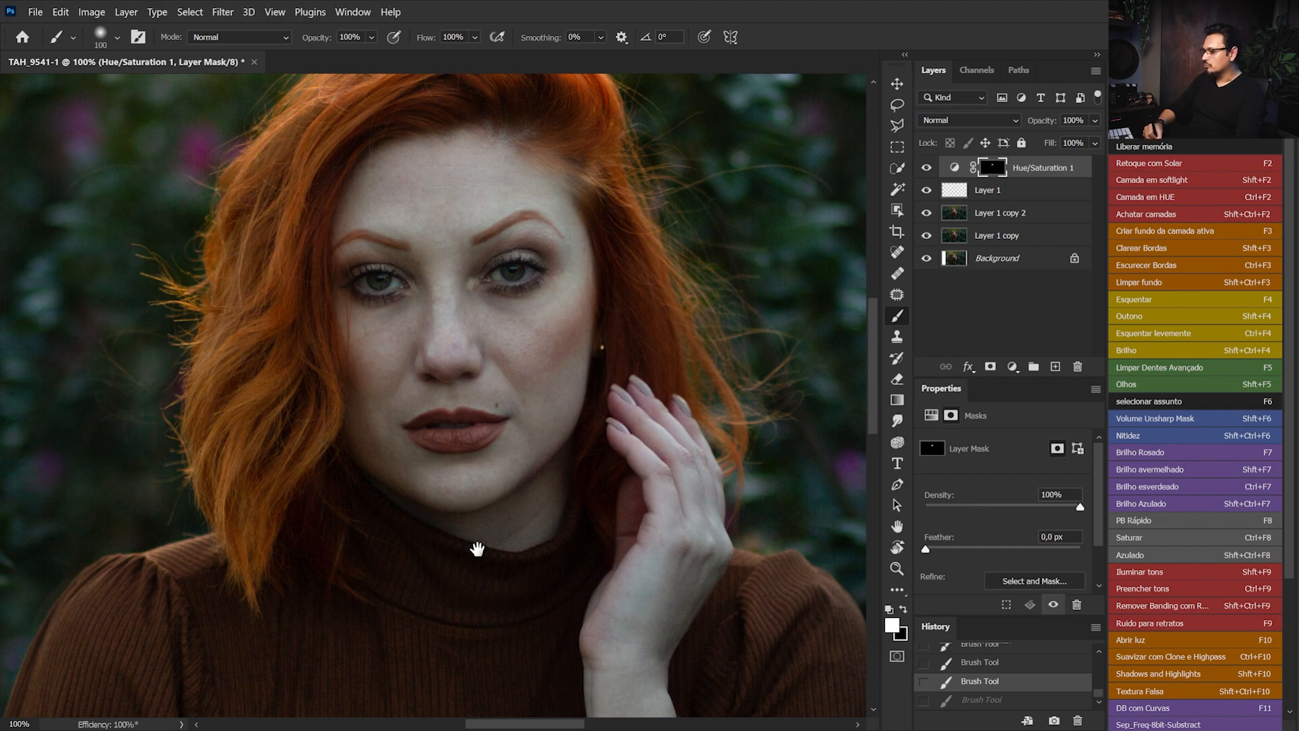
Brush the skin correction onto the reddish fingers and the wrist of the raised hand.
left_click_drag(477, 549, 447, 321)
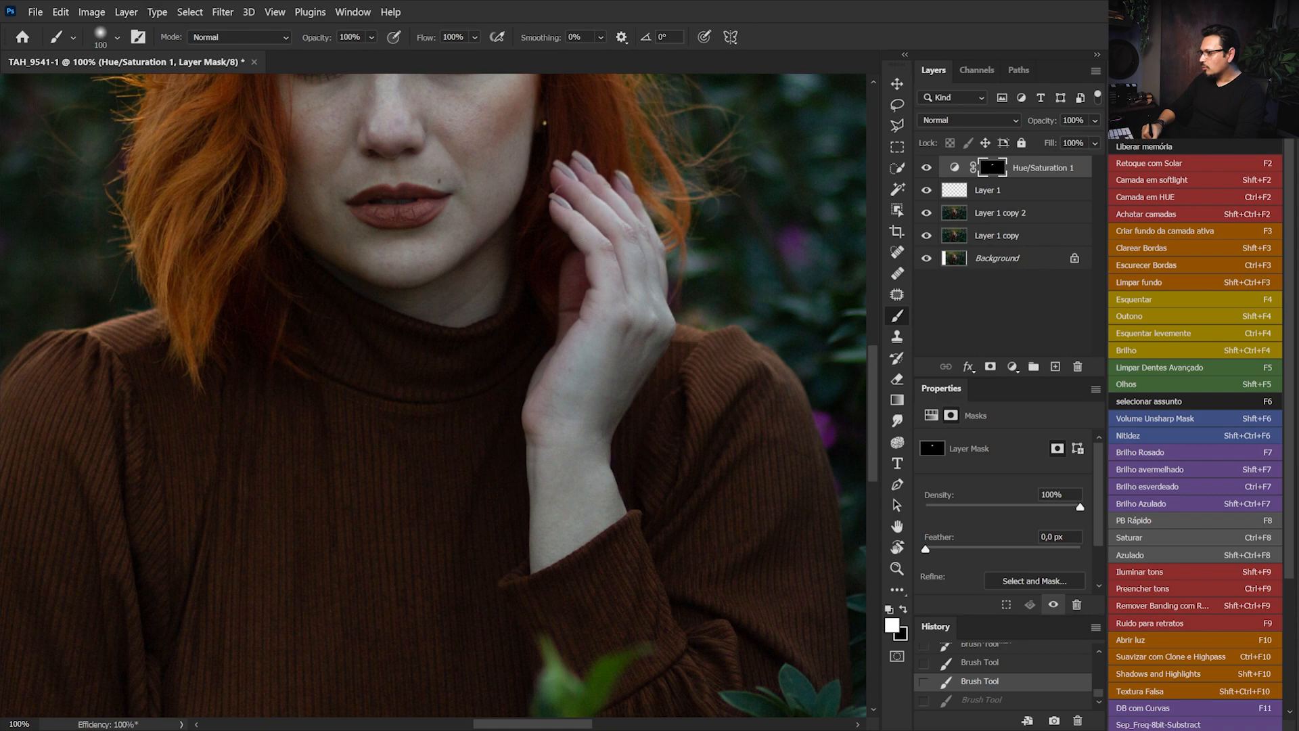
left_click_drag(636, 192, 637, 192)
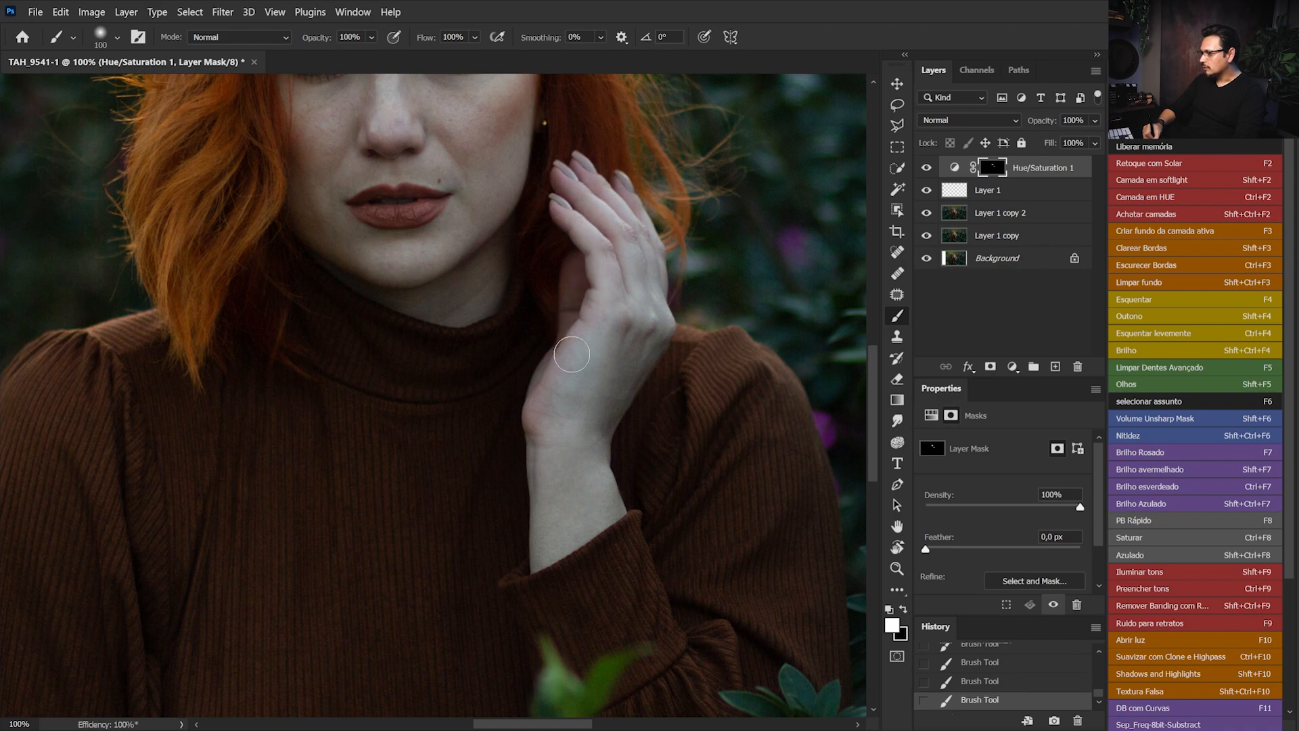
left_click_drag(537, 421, 475, 371)
Merge the Hue/Saturation adjustment, Layer 1 and Layer 1 copy 2 into a single layer.
scroll(475, 371, "up", 5)
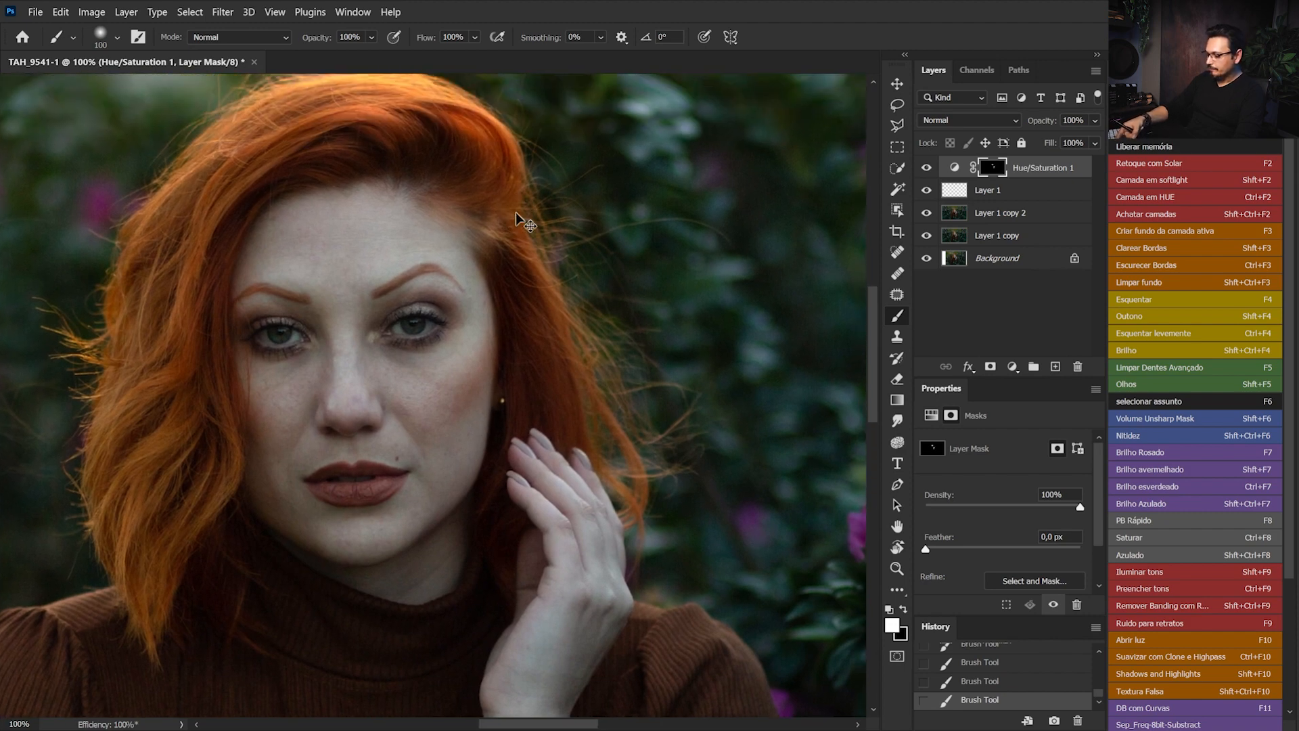
key("ctrl+0")
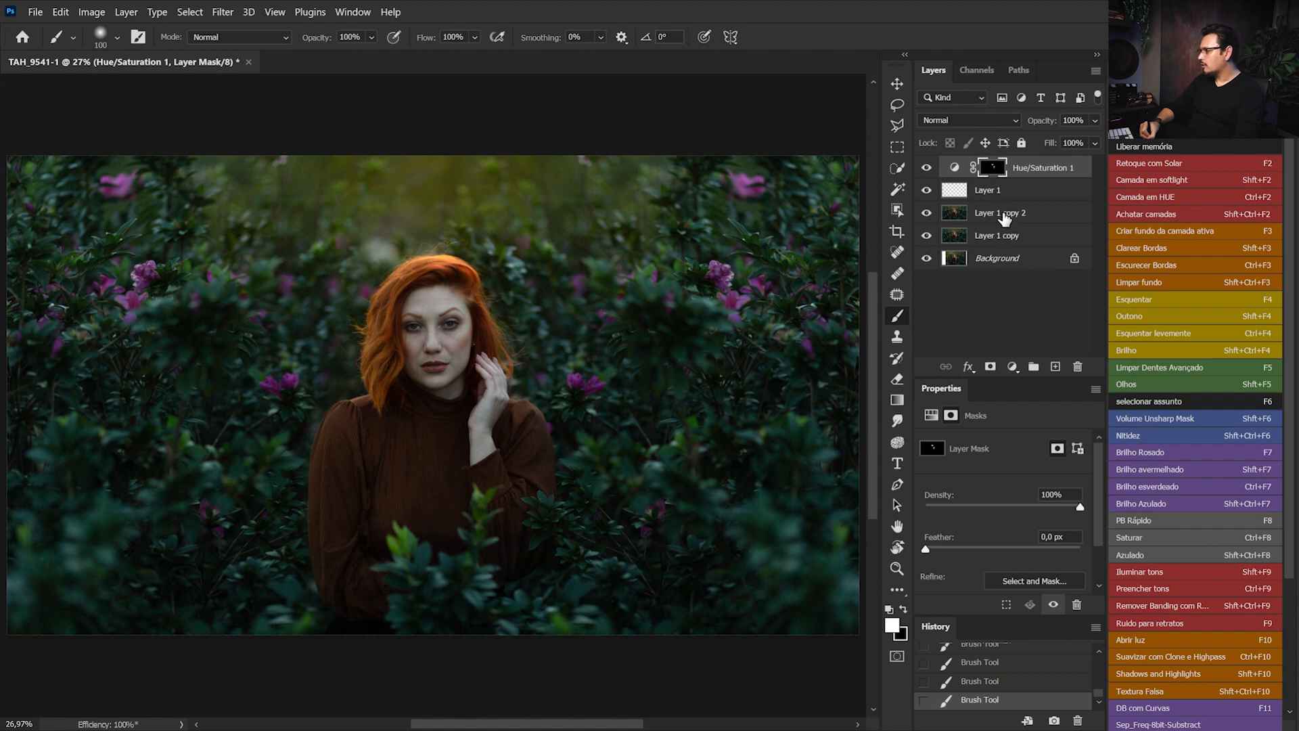
left_click(1009, 214, "shift")
key("ctrl+e")
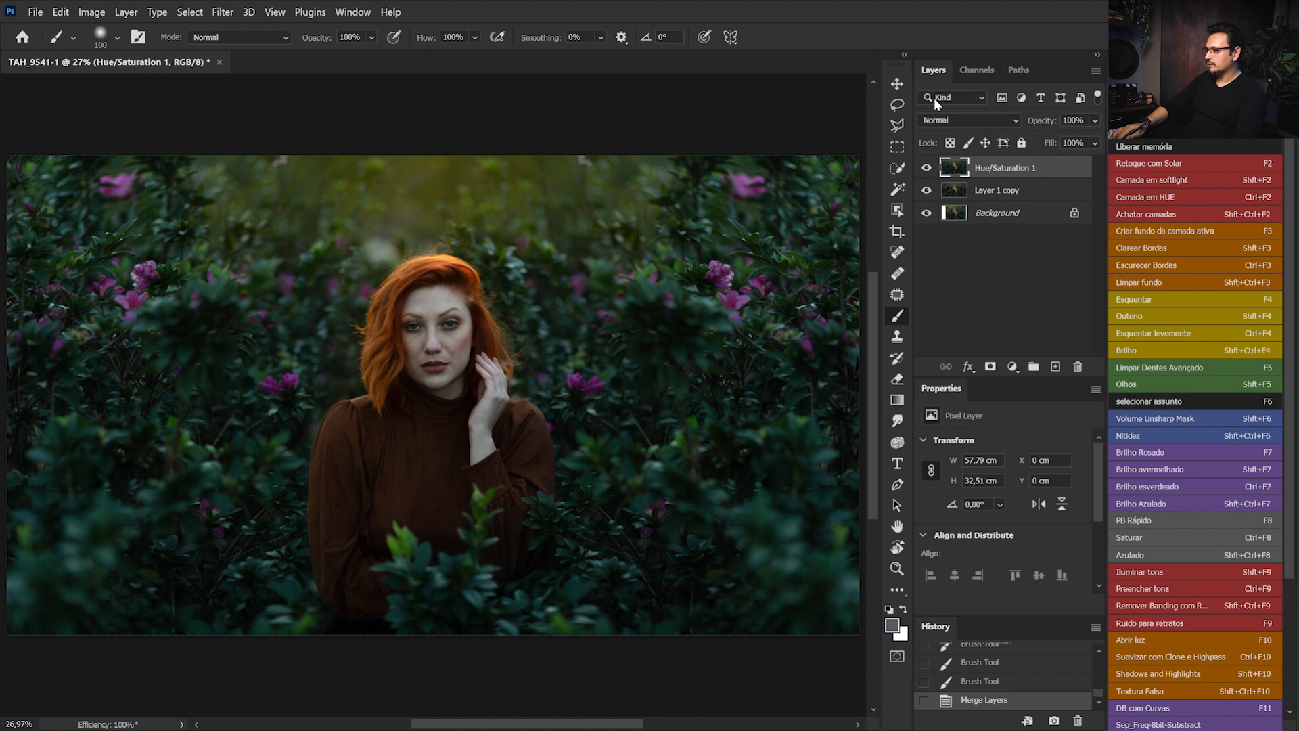
Examine the merged skin retouch on the woman's face and hand up close and in the whole picture.
key("ctrl+plus")
key("ctrl+plus")
key("ctrl+plus")
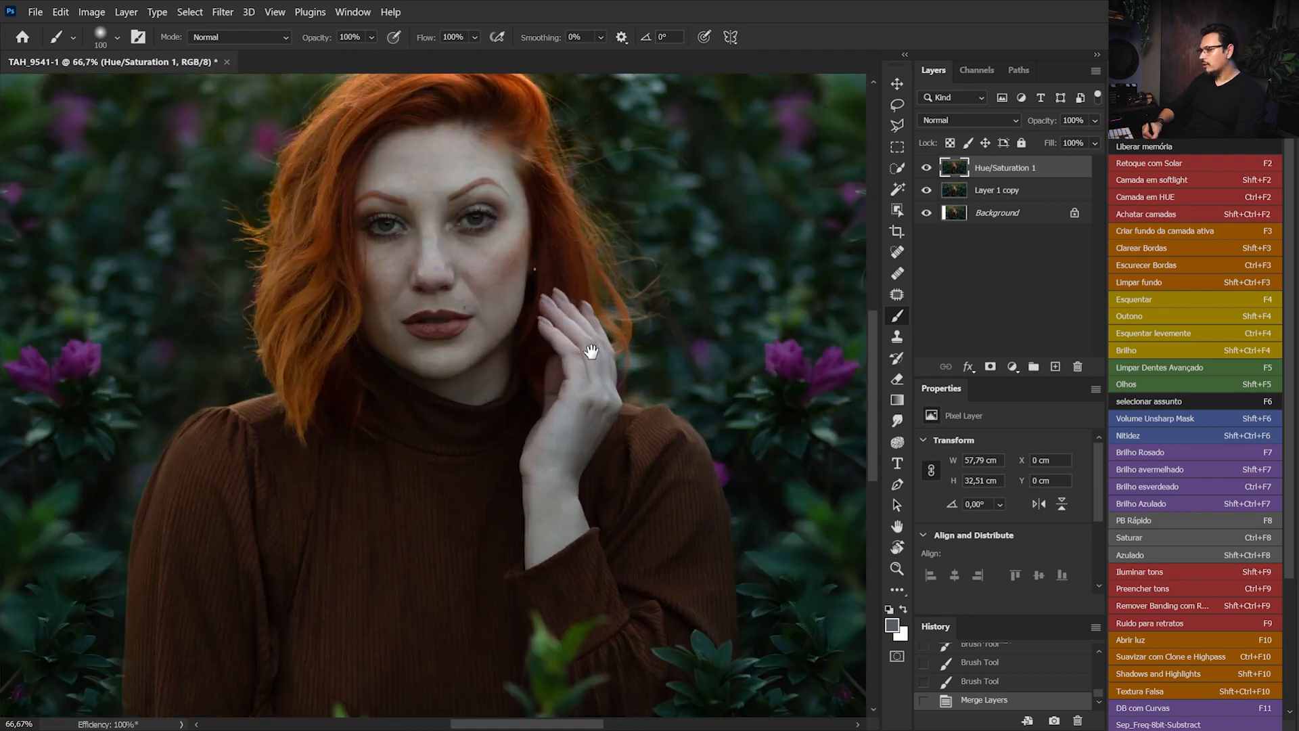
left_click_drag(597, 357, 583, 386)
key("ctrl+plus")
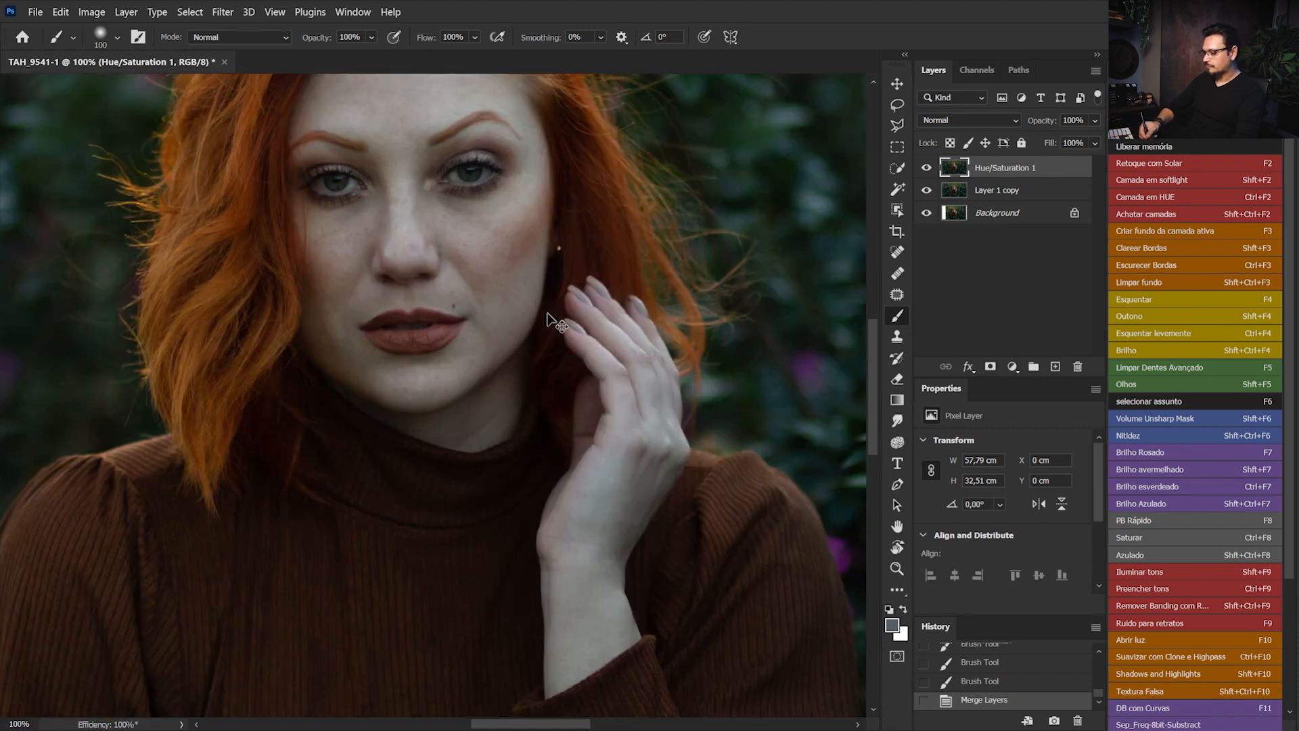
left_click_drag(592, 240, 584, 313)
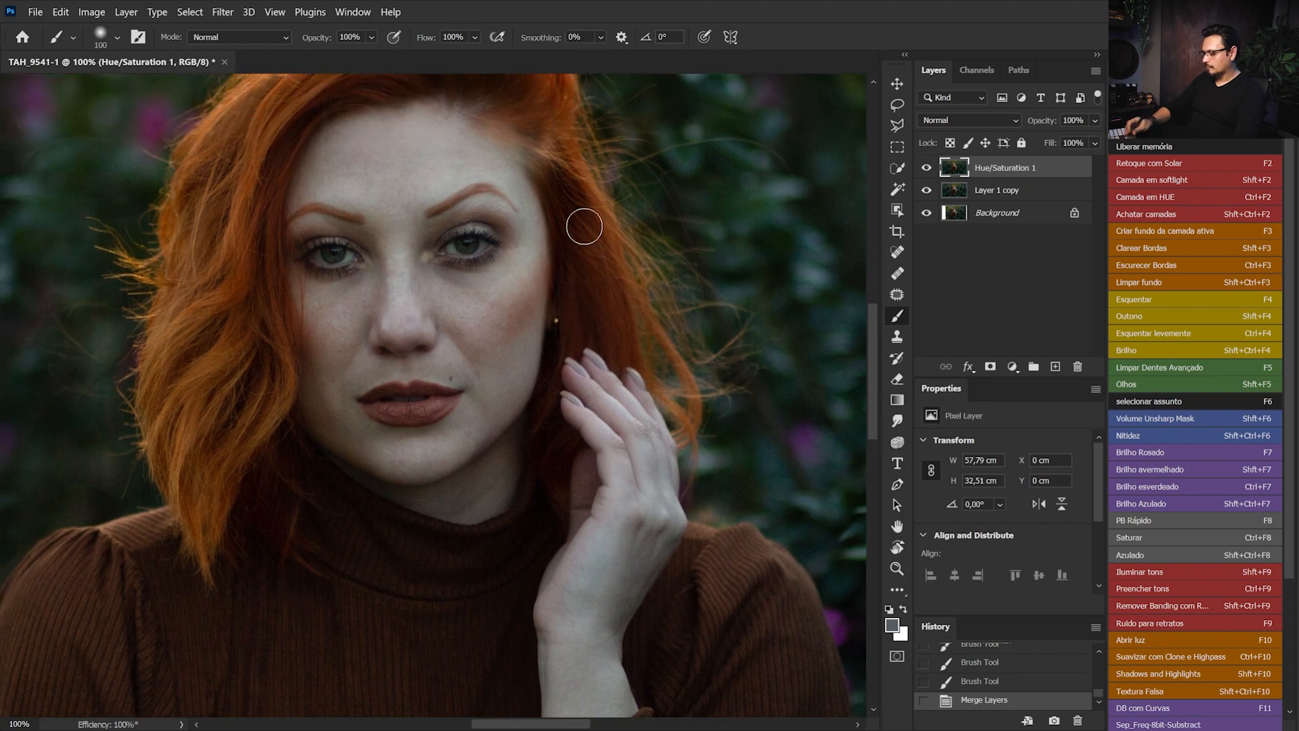
key("ctrl+0")
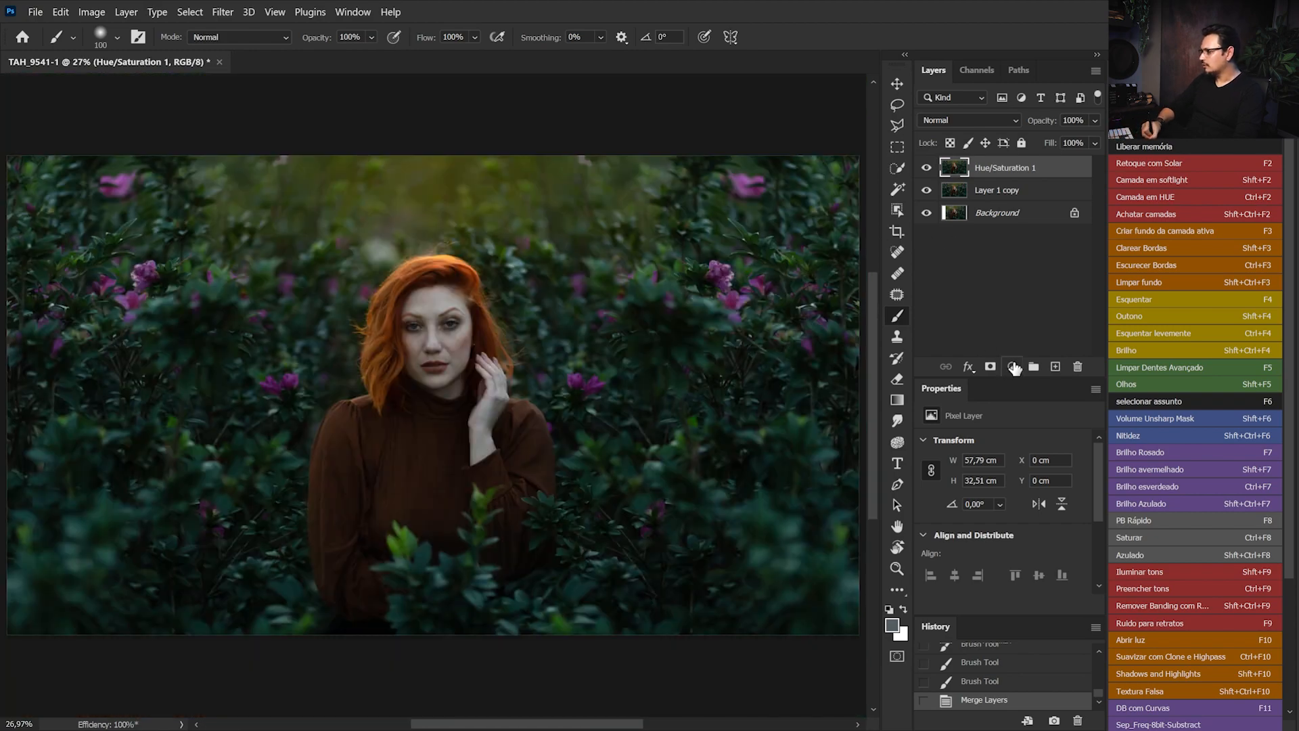
Add a Levels adjustment layer with the white input level at 183 and compare the picture with and without it.
left_click(1012, 366)
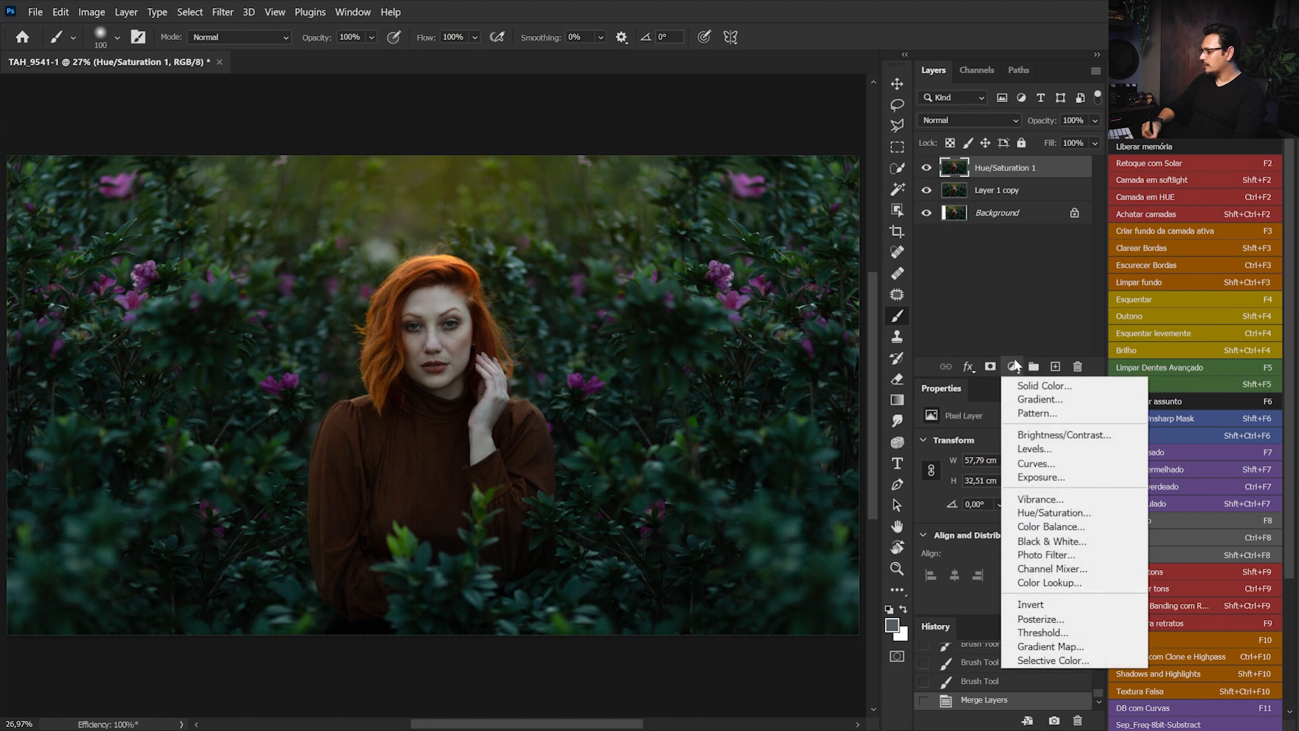
left_click(1034, 449)
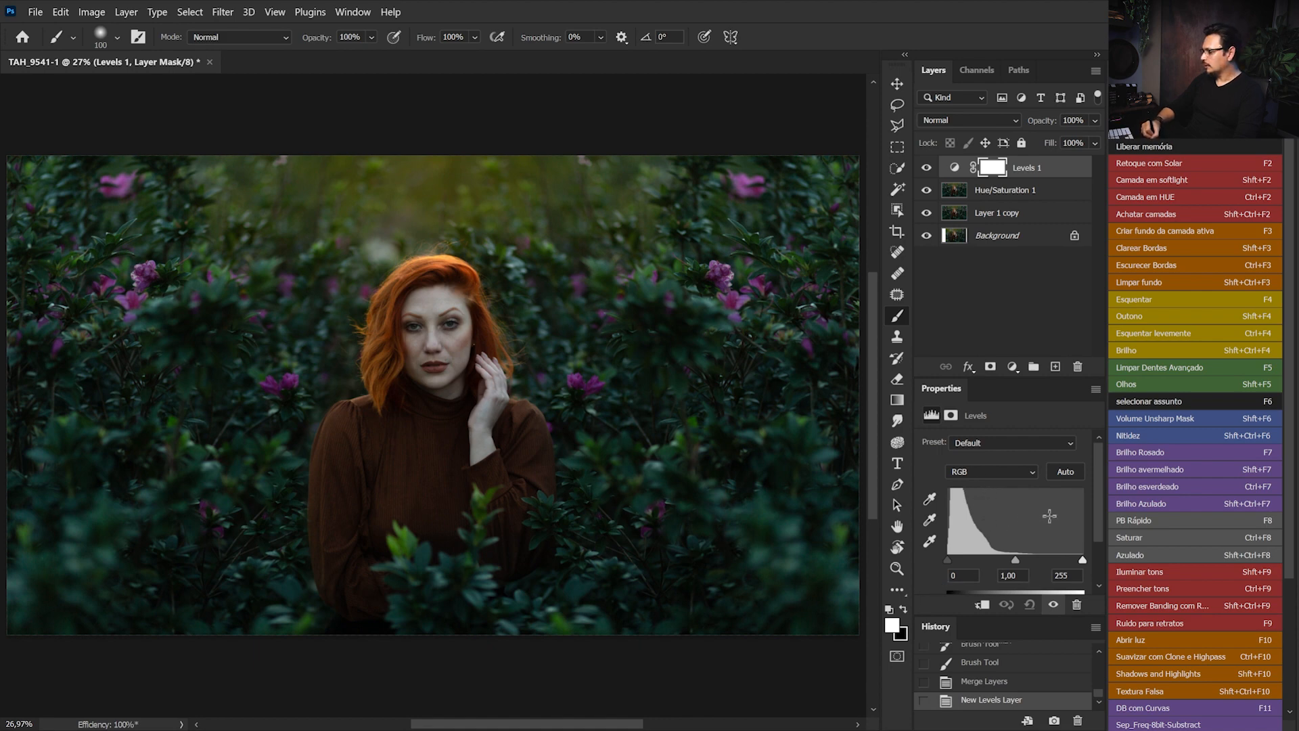
mouse_move(1083, 561)
left_mouse_down()
mouse_move(1035, 557)
mouse_move(1067, 559)
left_mouse_up()
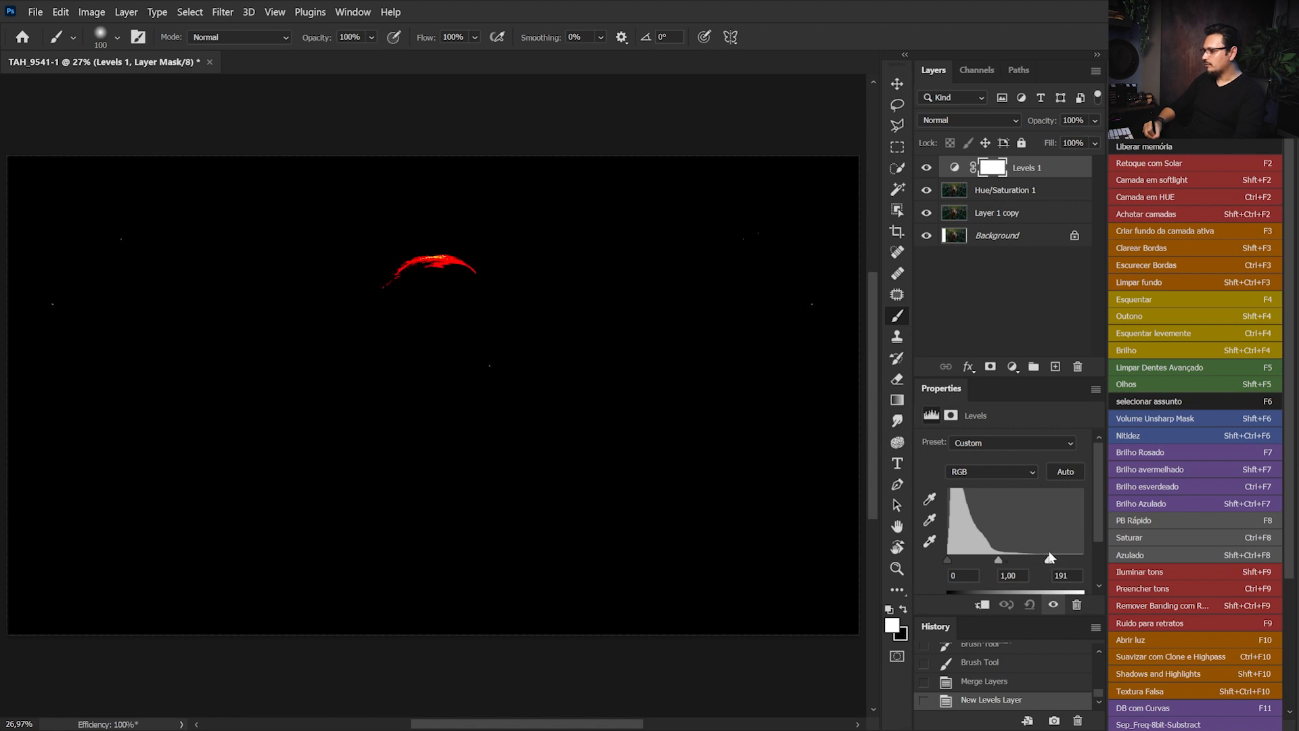
left_click_drag(1044, 549, 1044, 550)
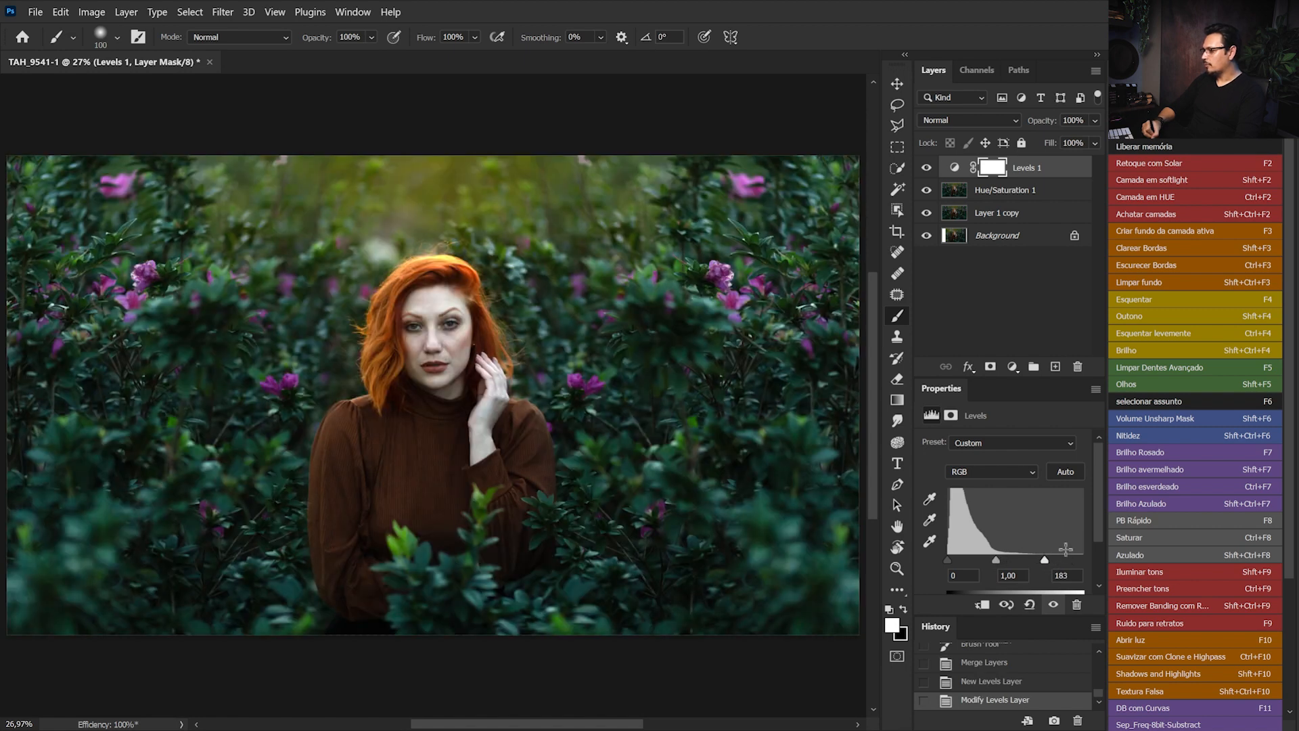
left_click(925, 168)
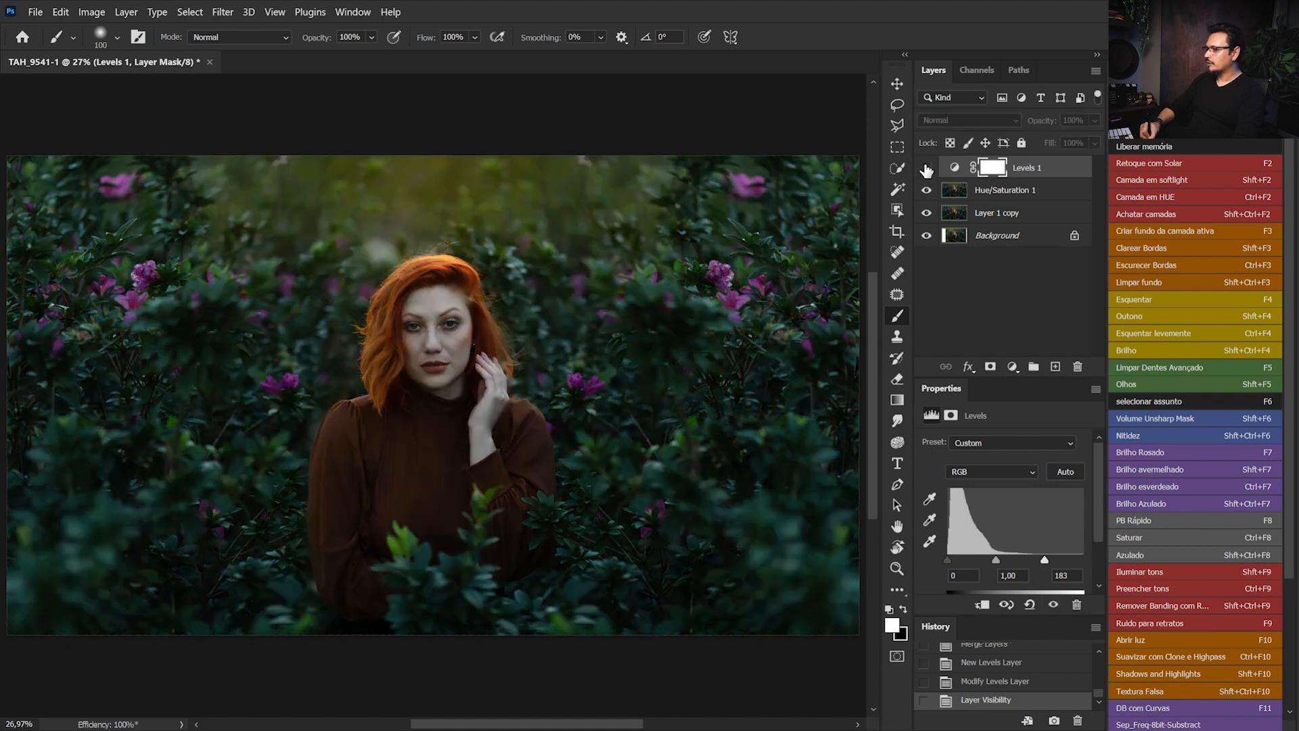
left_click(926, 169)
left_click(927, 172)
left_click(926, 171)
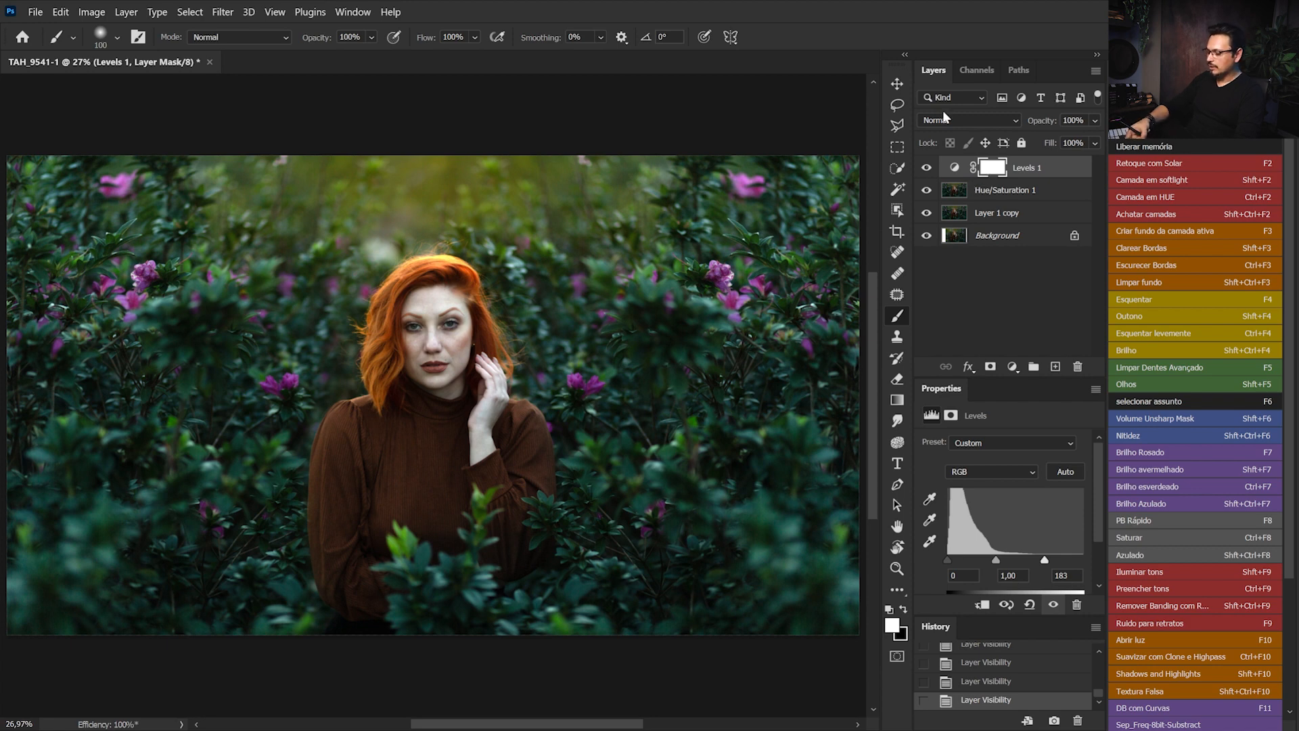
Invert the Levels mask and brush the brightening in at 30% opacity over the face, hand, hair and upper background.
key("ctrl+i")
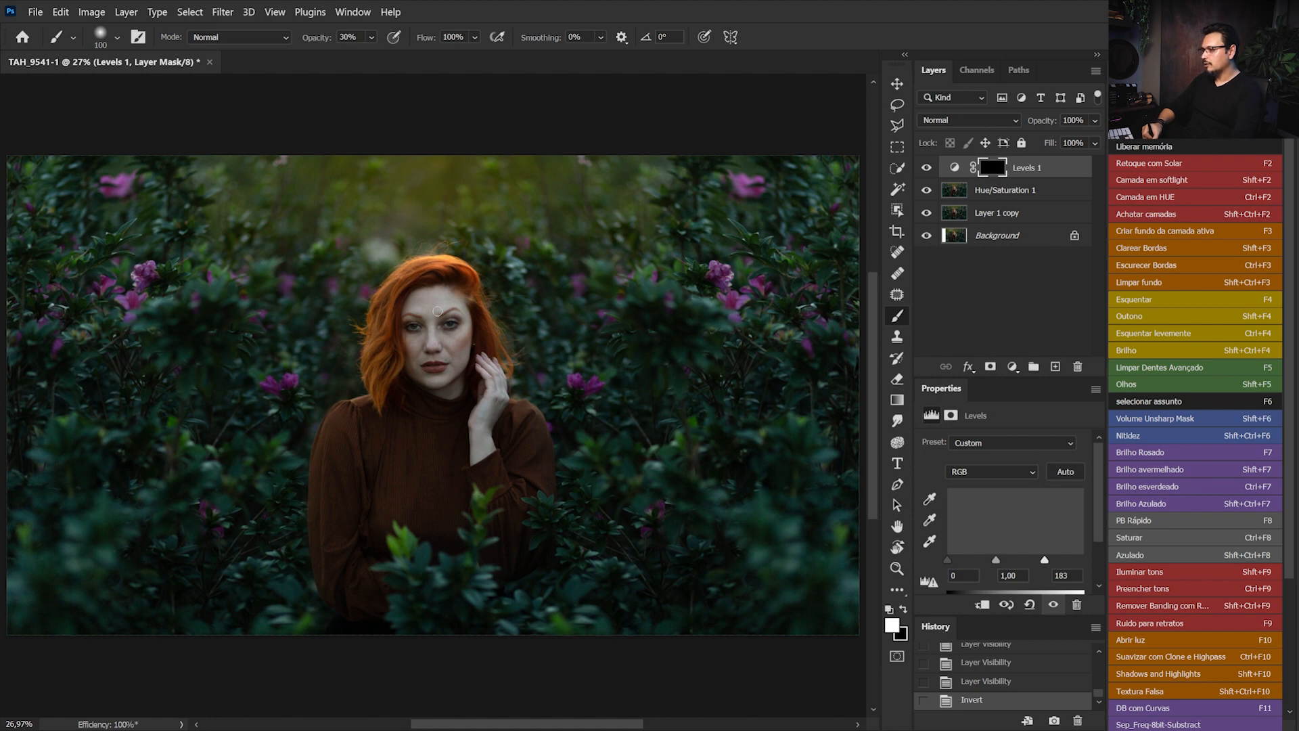
left_click_drag(440, 338, 514, 298)
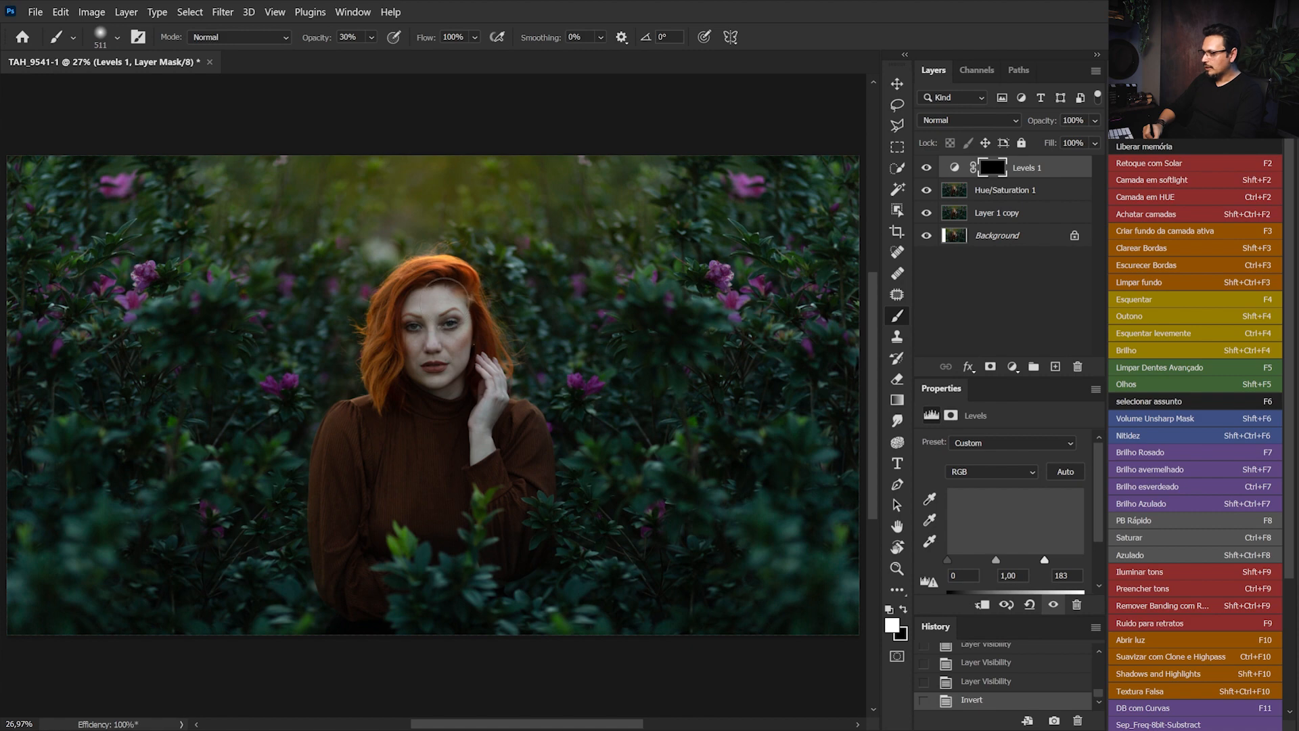
left_click(416, 363)
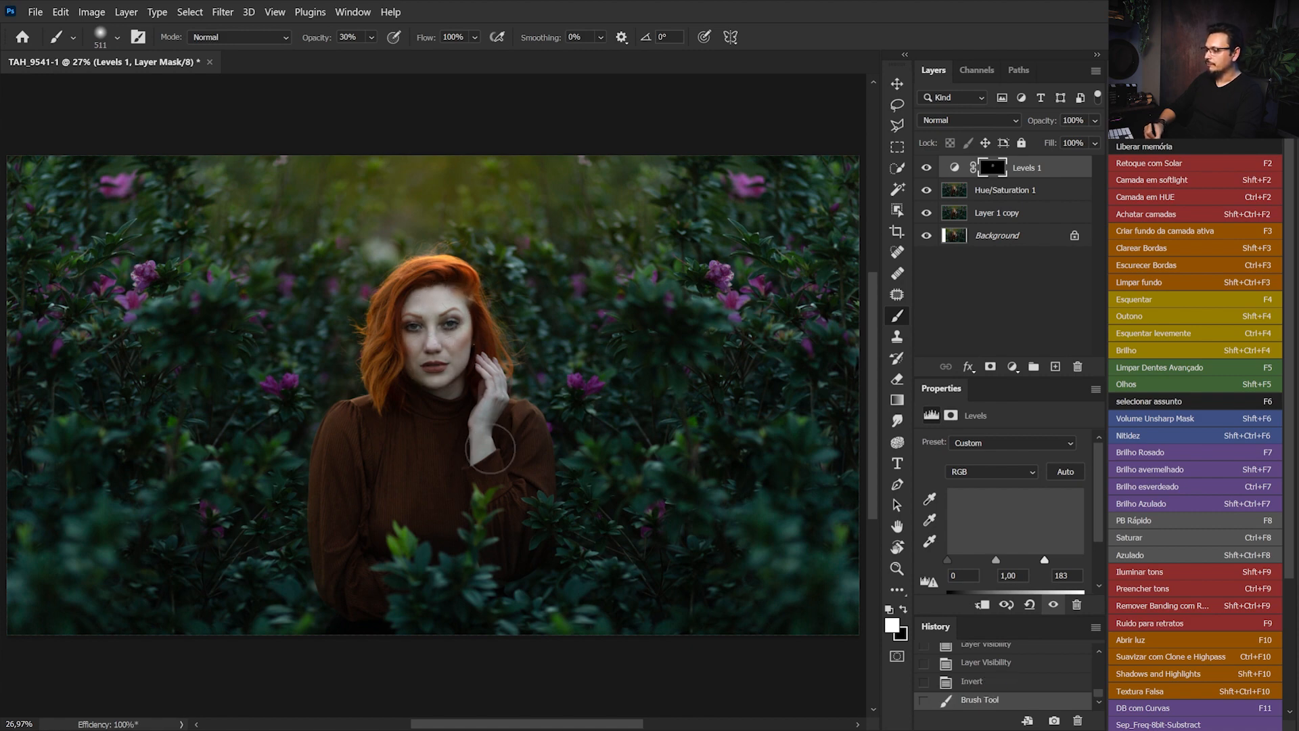
mouse_move(510, 407)
left_mouse_down()
mouse_move(485, 413)
mouse_move(513, 469)
left_mouse_up()
mouse_move(447, 274)
left_mouse_down()
mouse_move(403, 289)
mouse_move(487, 262)
left_mouse_up()
left_click_drag(276, 174, 357, 195)
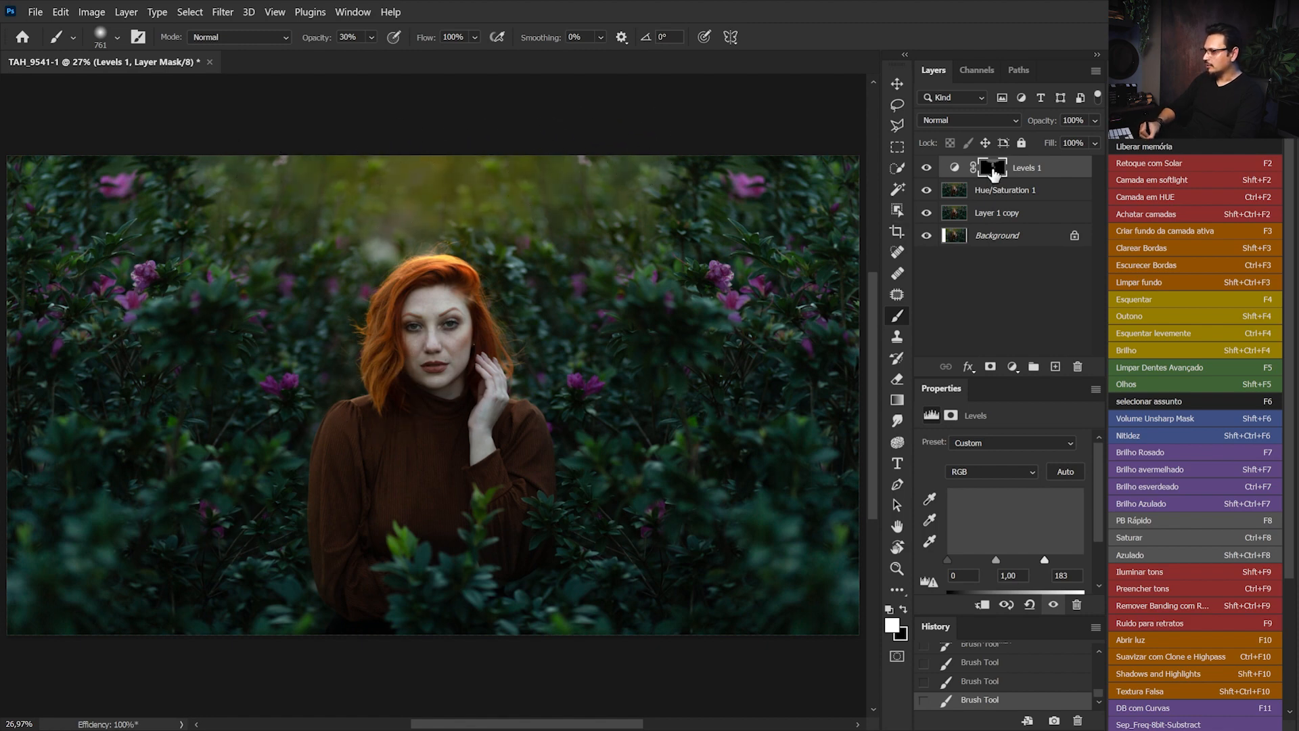
left_click(994, 169, "shift")
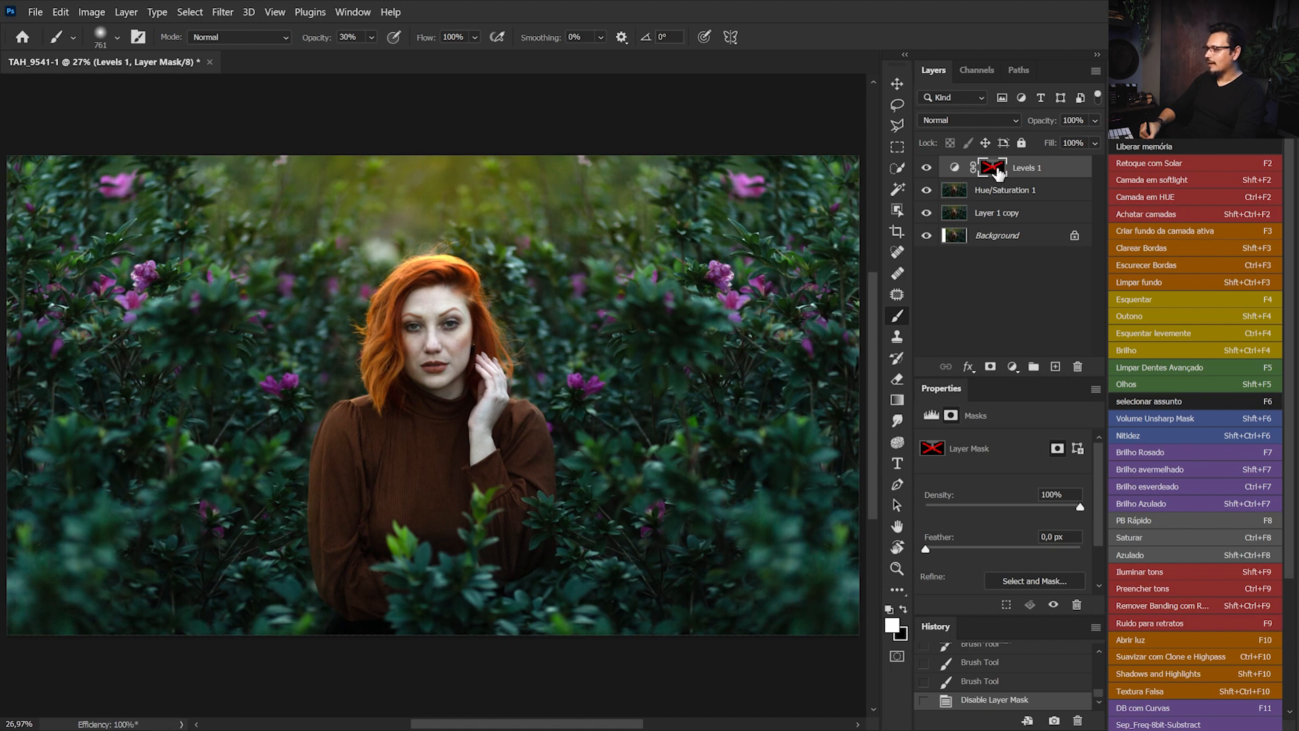
left_click(994, 170, "shift")
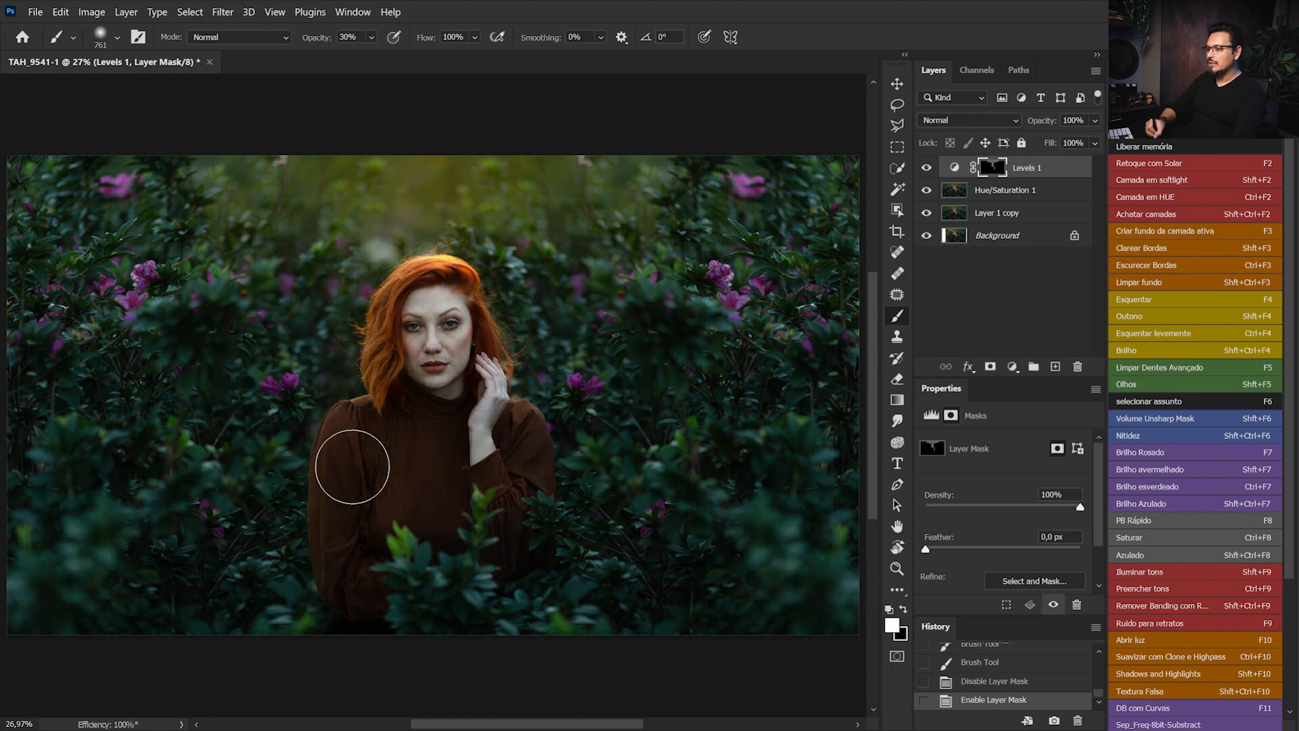
Brush the Levels brightening onto the surrounding foliage at 30% opacity and compare it with the adjustment hidden and unmasked.
mouse_move(154, 296)
left_mouse_down()
mouse_move(49, 369)
mouse_move(107, 335)
mouse_move(61, 316)
mouse_move(139, 251)
mouse_move(176, 254)
mouse_move(169, 180)
mouse_move(104, 364)
mouse_move(99, 420)
mouse_move(179, 418)
mouse_move(42, 441)
mouse_move(113, 433)
mouse_move(48, 484)
mouse_move(166, 312)
mouse_move(216, 323)
mouse_move(292, 473)
mouse_move(254, 481)
mouse_move(253, 458)
mouse_move(191, 464)
mouse_move(165, 507)
mouse_move(81, 536)
left_mouse_up()
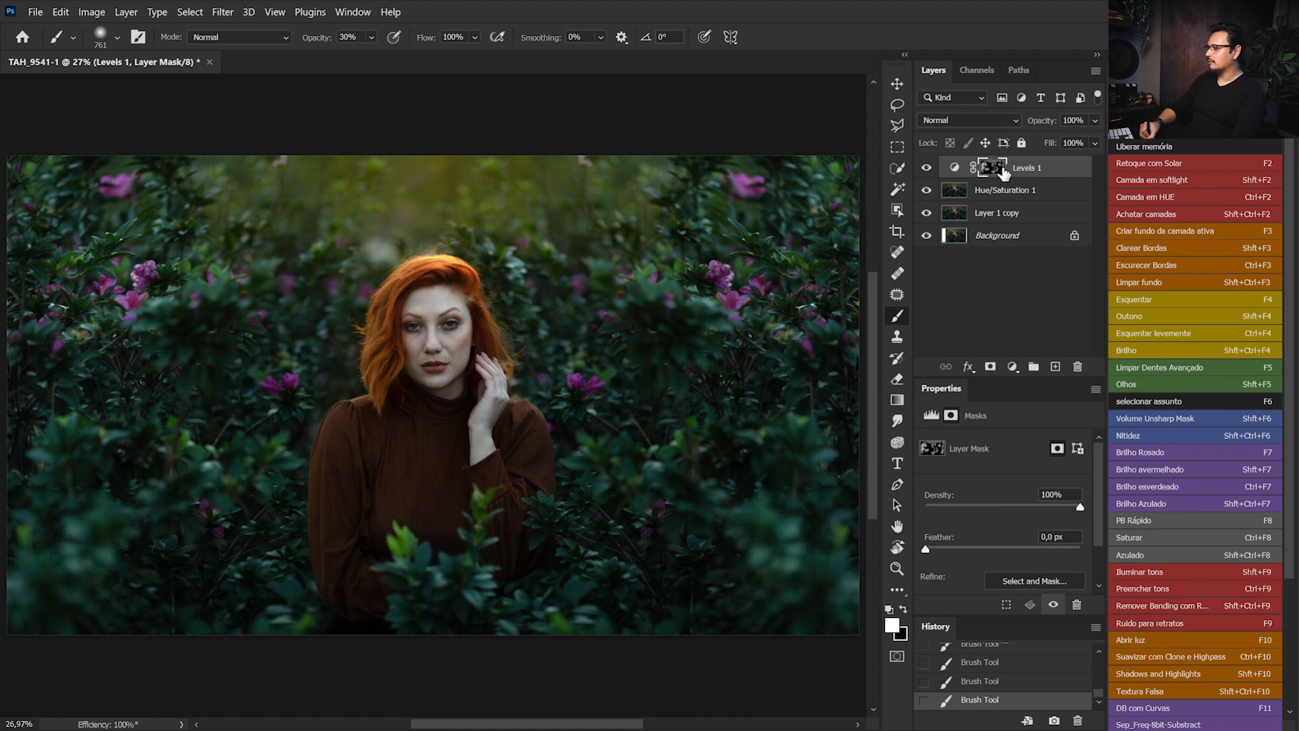
left_click(927, 169)
left_click(927, 169)
left_click(997, 168, "shift")
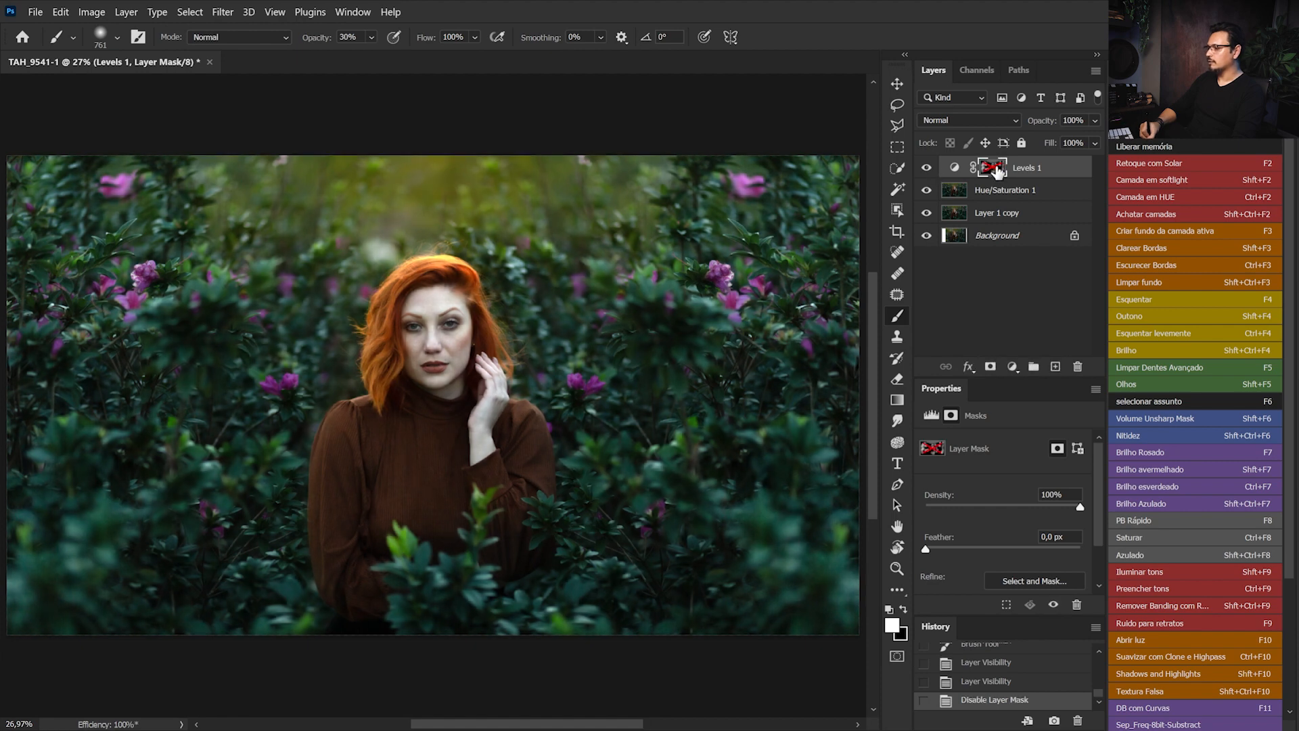
left_click(997, 168, "shift")
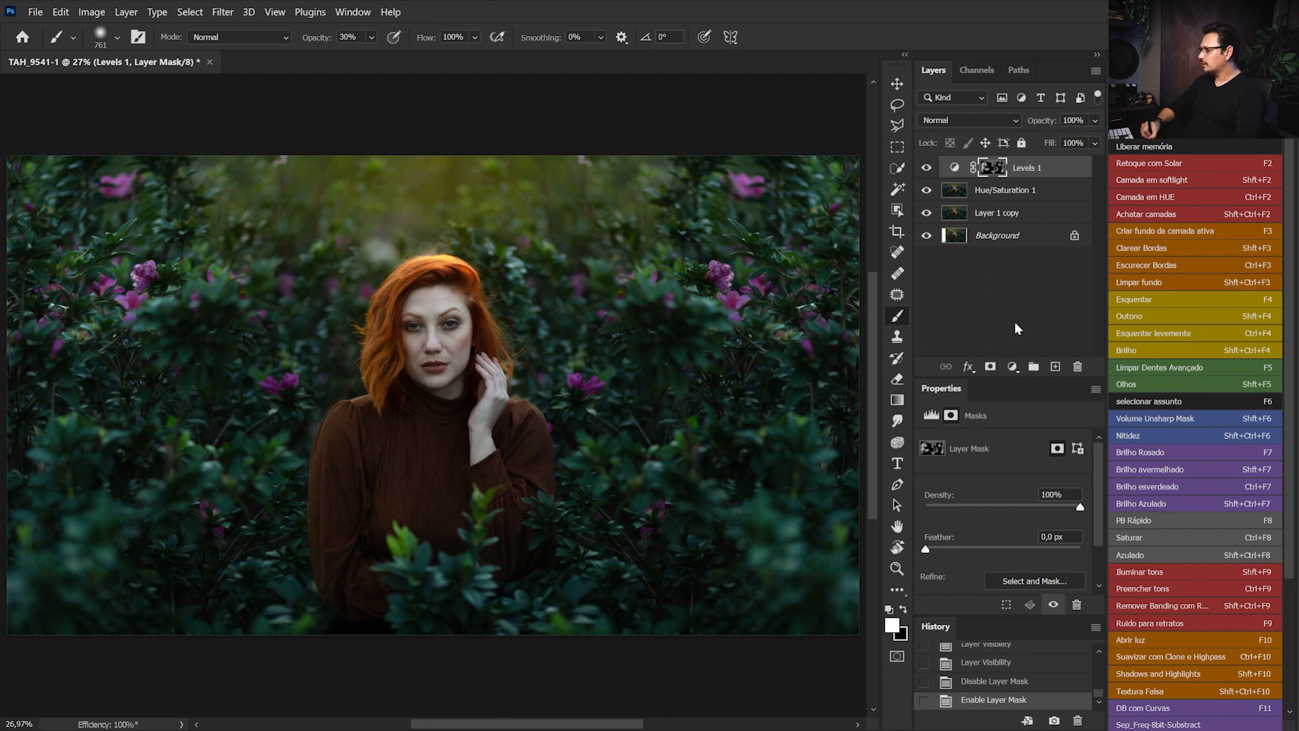
Duplicate the Hue/Saturation 1 layer, desaturate the copy and split its This Layer Blend If black slider to 0 / 255.
left_click(984, 187)
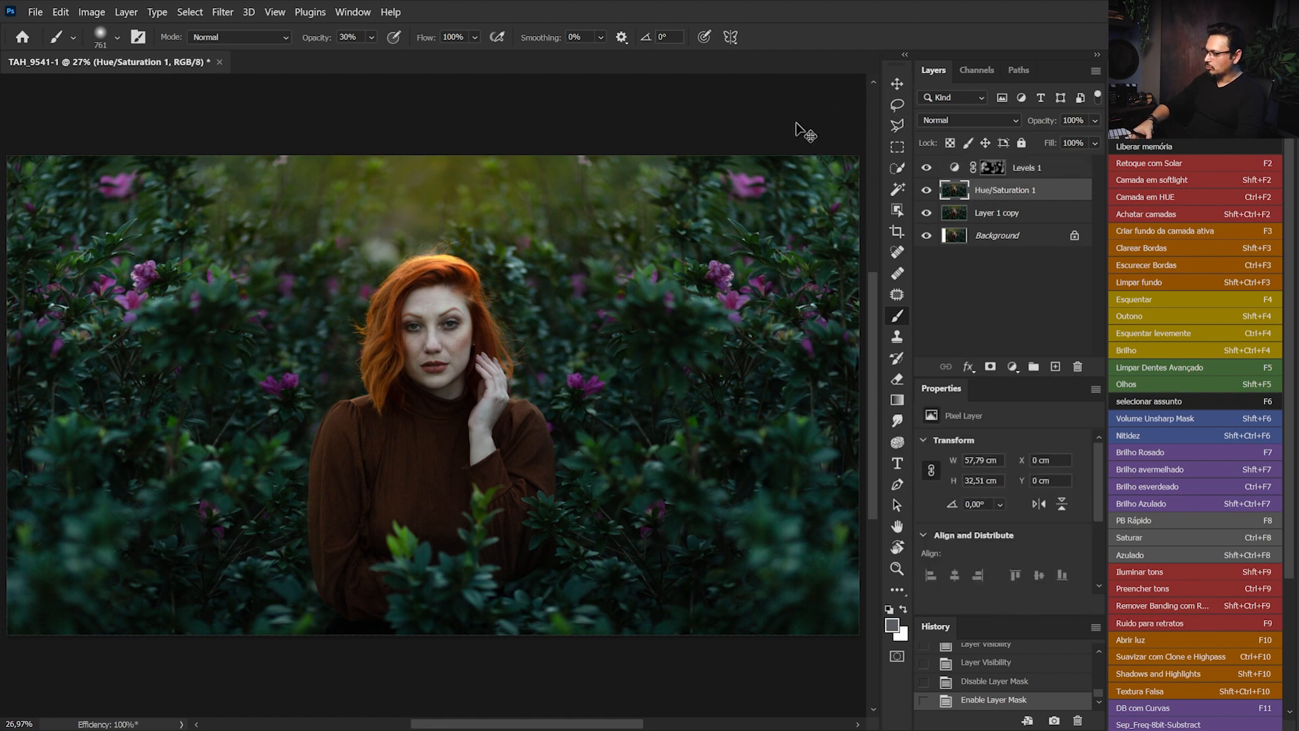
key("ctrl+j")
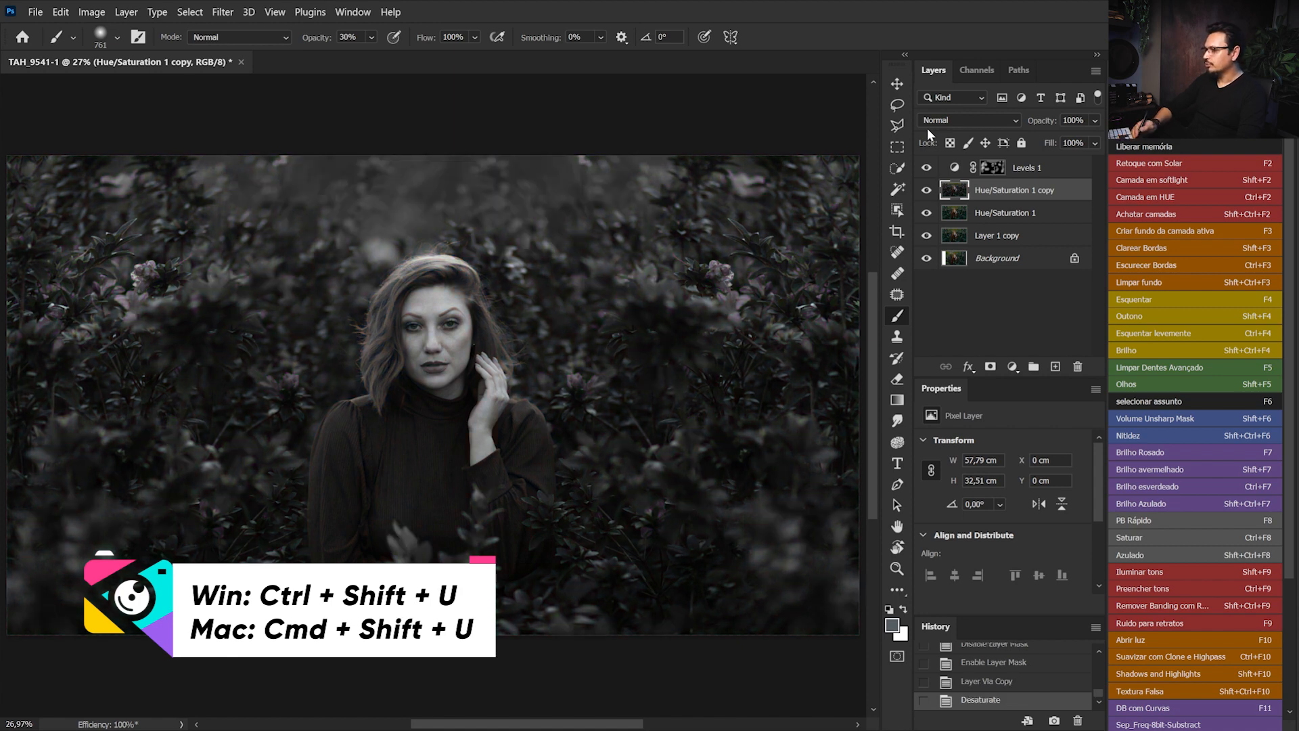
double_click(1076, 192)
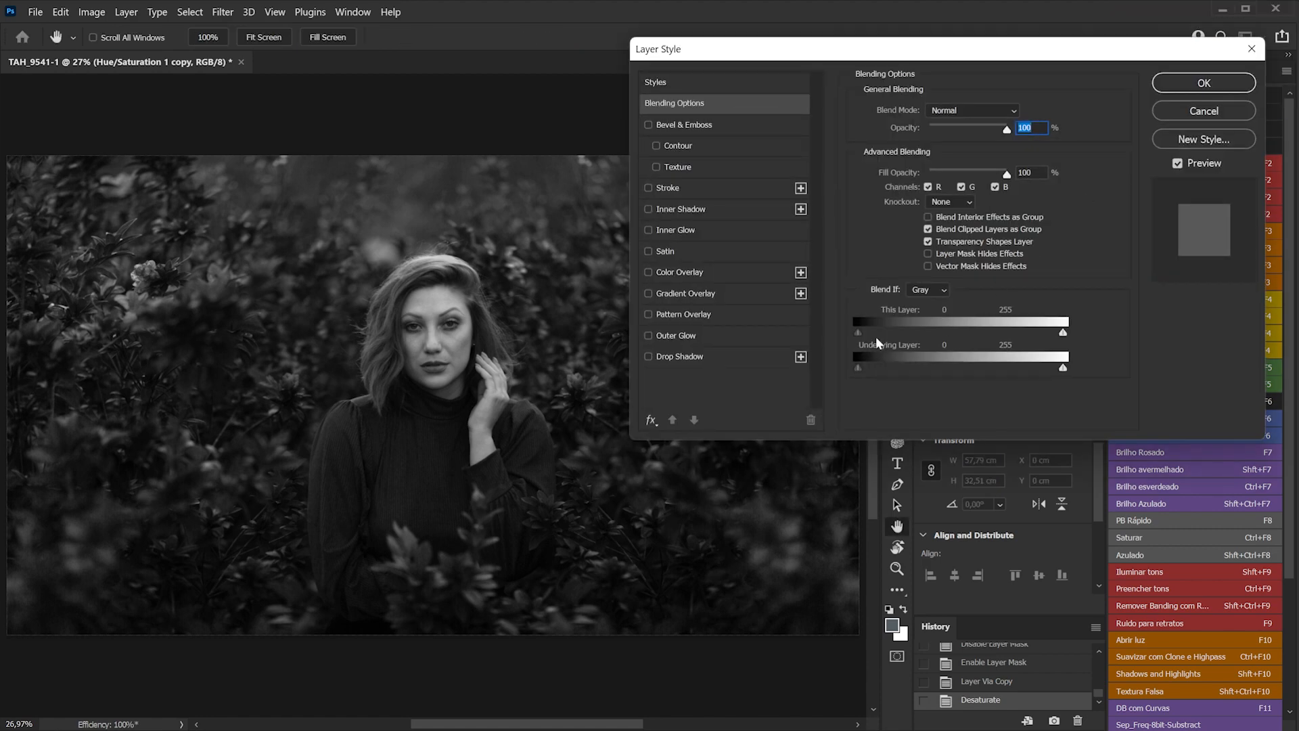
left_click_drag(958, 53, 836, 16)
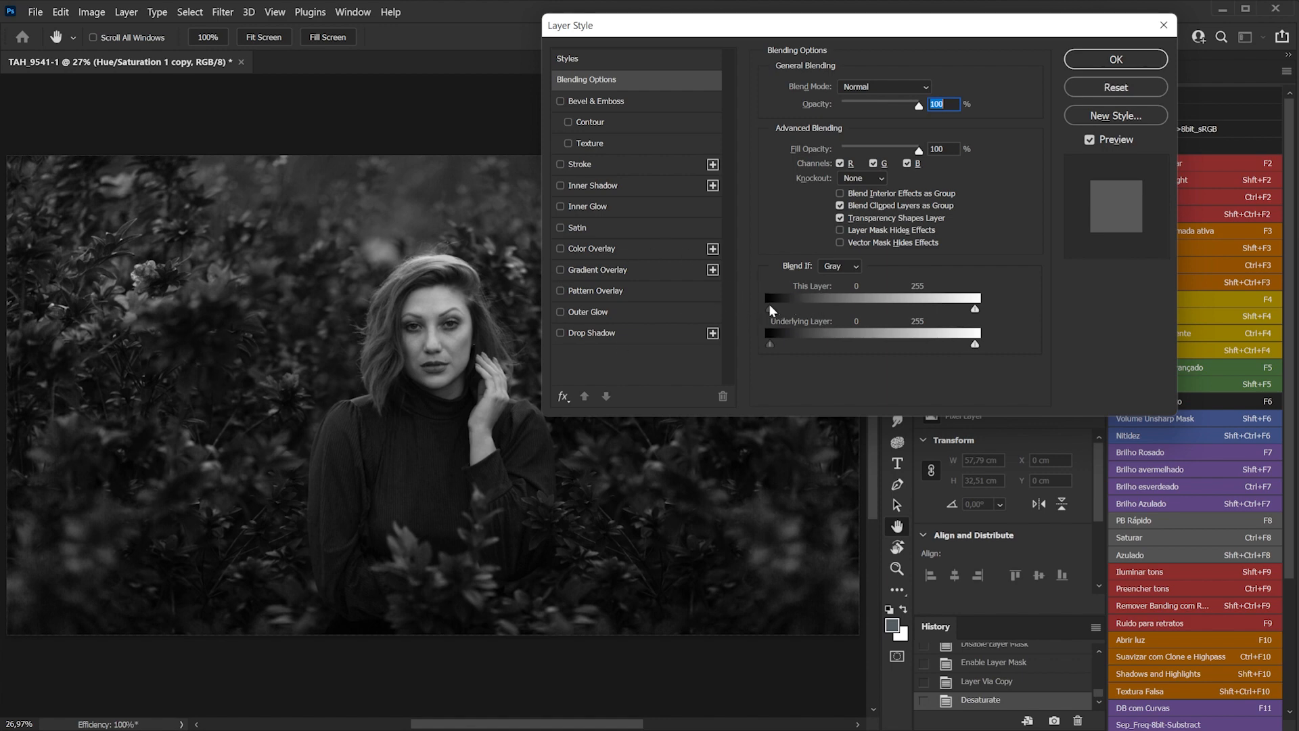
left_click_drag(776, 308, 901, 303)
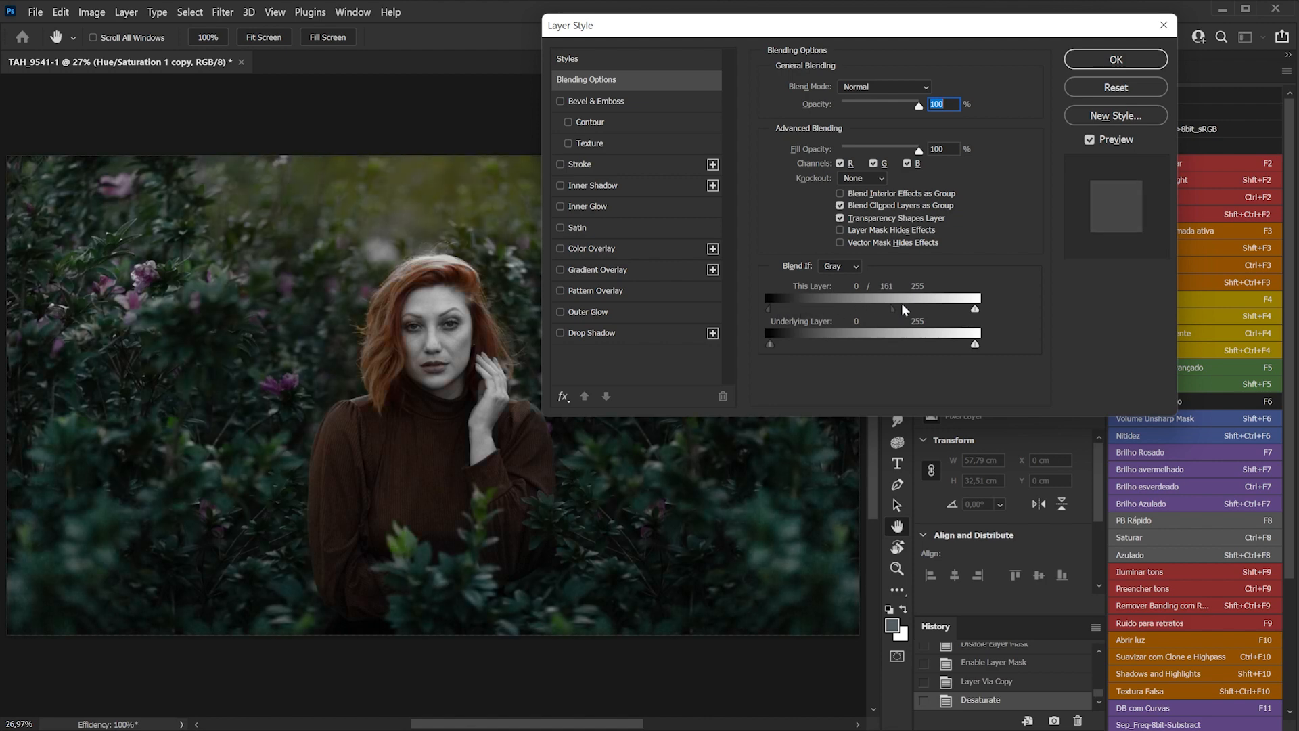
left_click_drag(1002, 311, 972, 333)
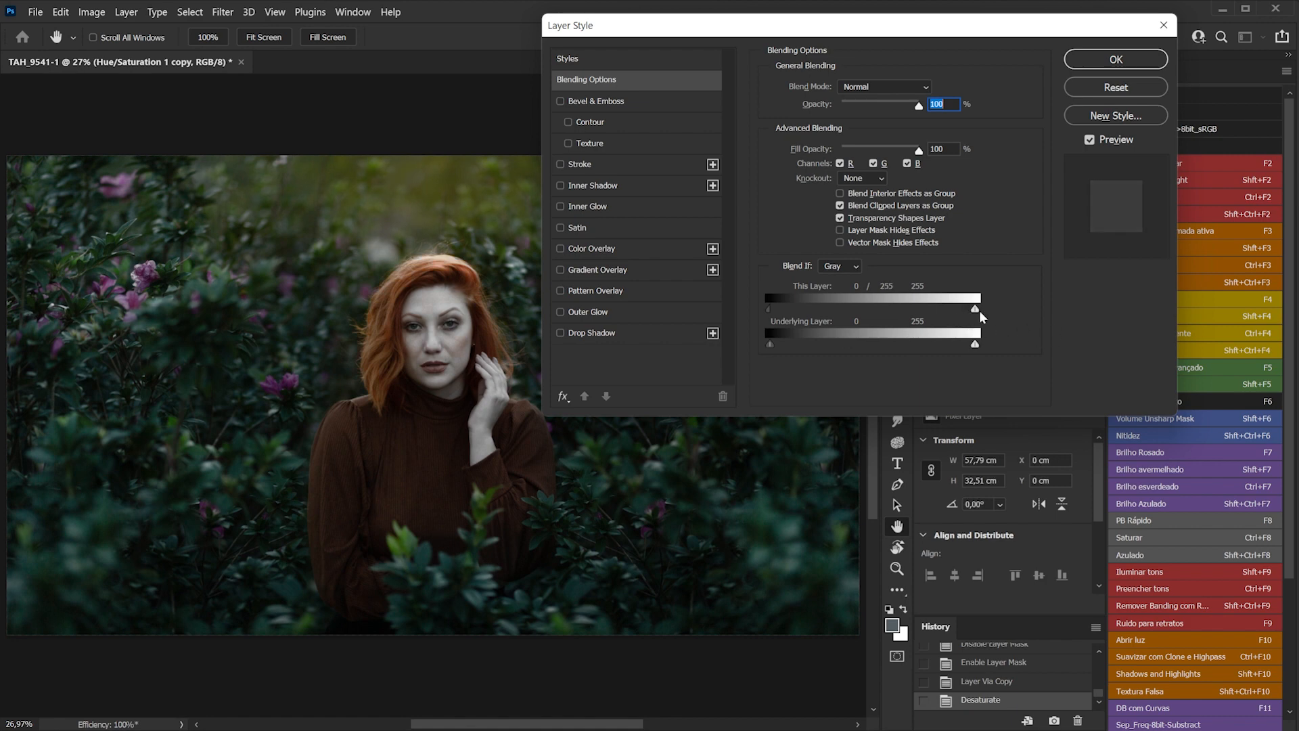
left_click(1129, 61)
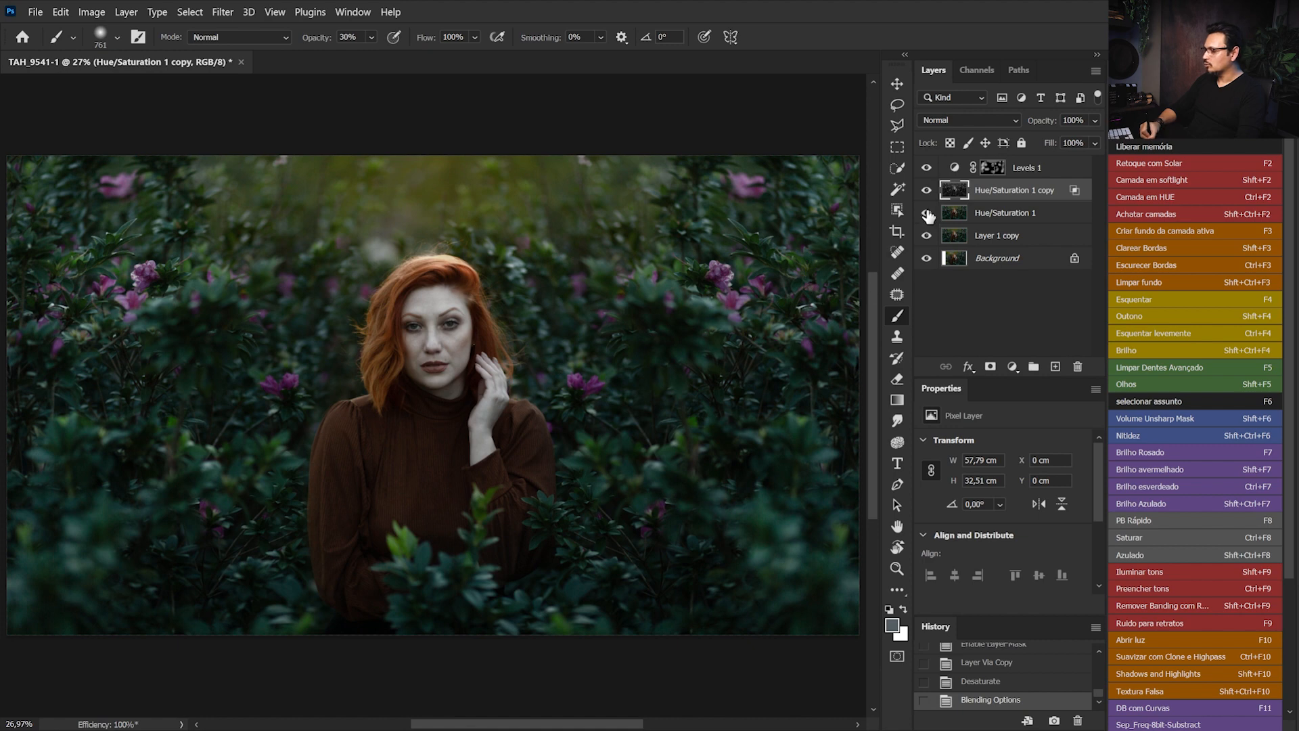
Set the desaturated copy's blend mode to Overlay and compare the picture with and without it.
left_click(966, 121)
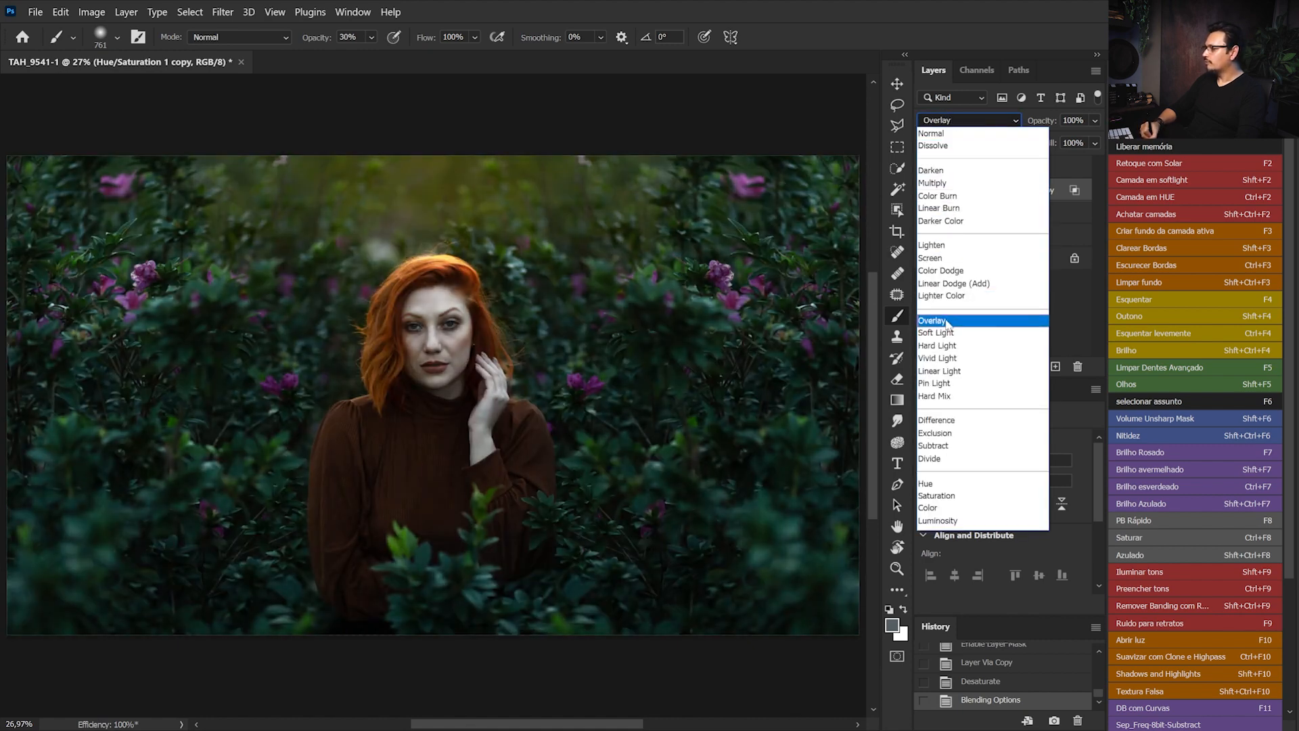
left_click(947, 322)
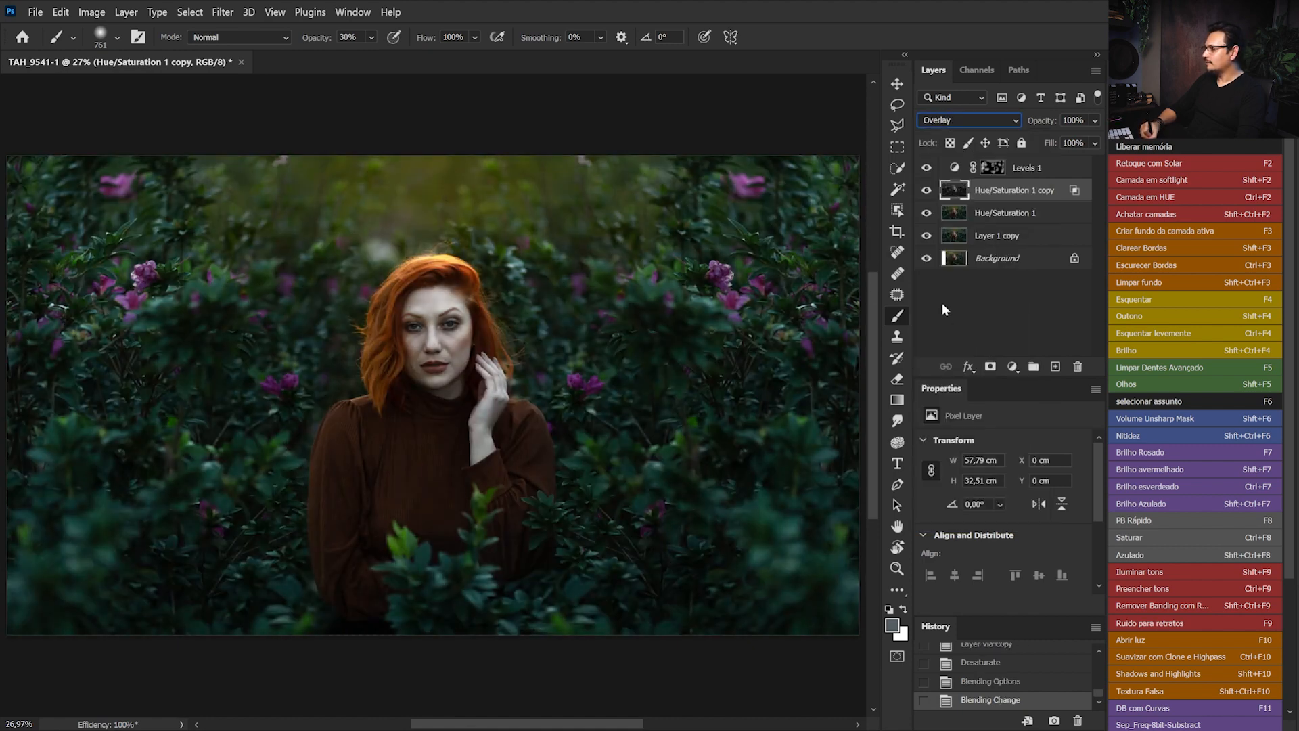
left_click(927, 192)
left_click(927, 193)
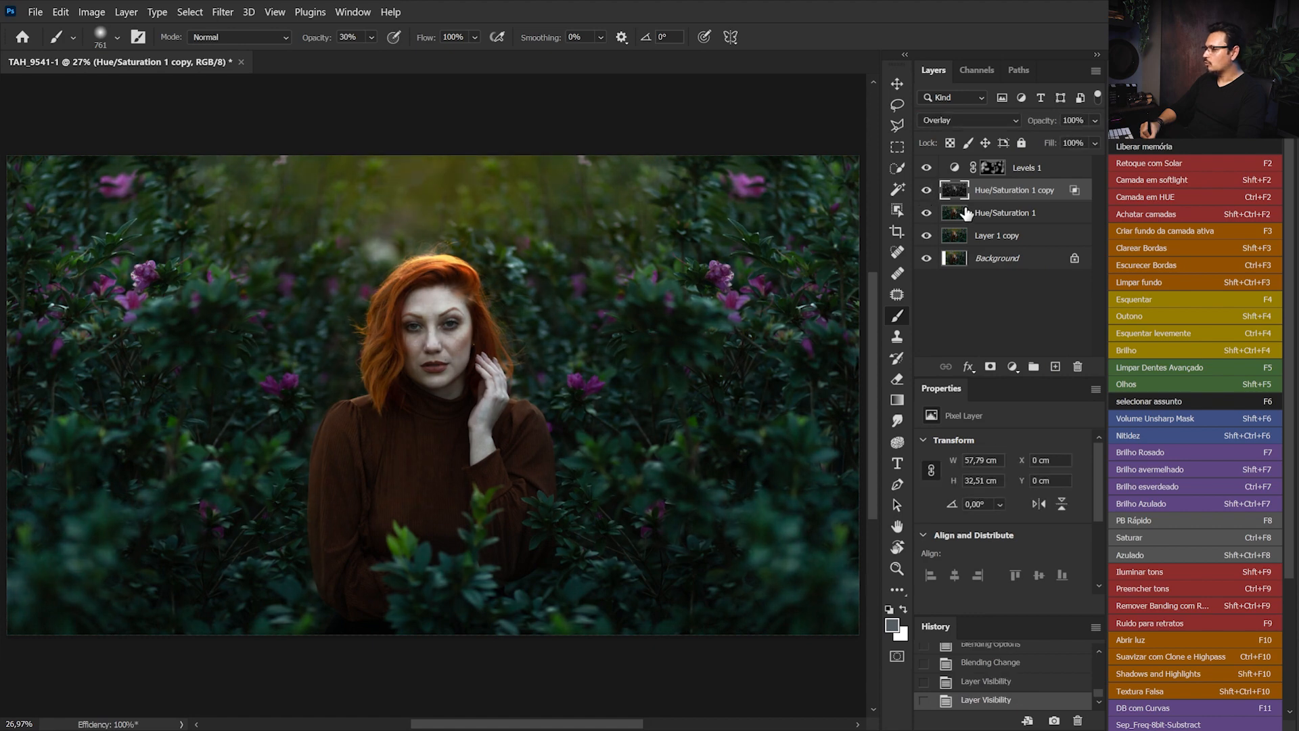
Apply a High Pass filter with a radius of 153,2 pixels to the desaturated Overlay copy.
left_click(221, 13)
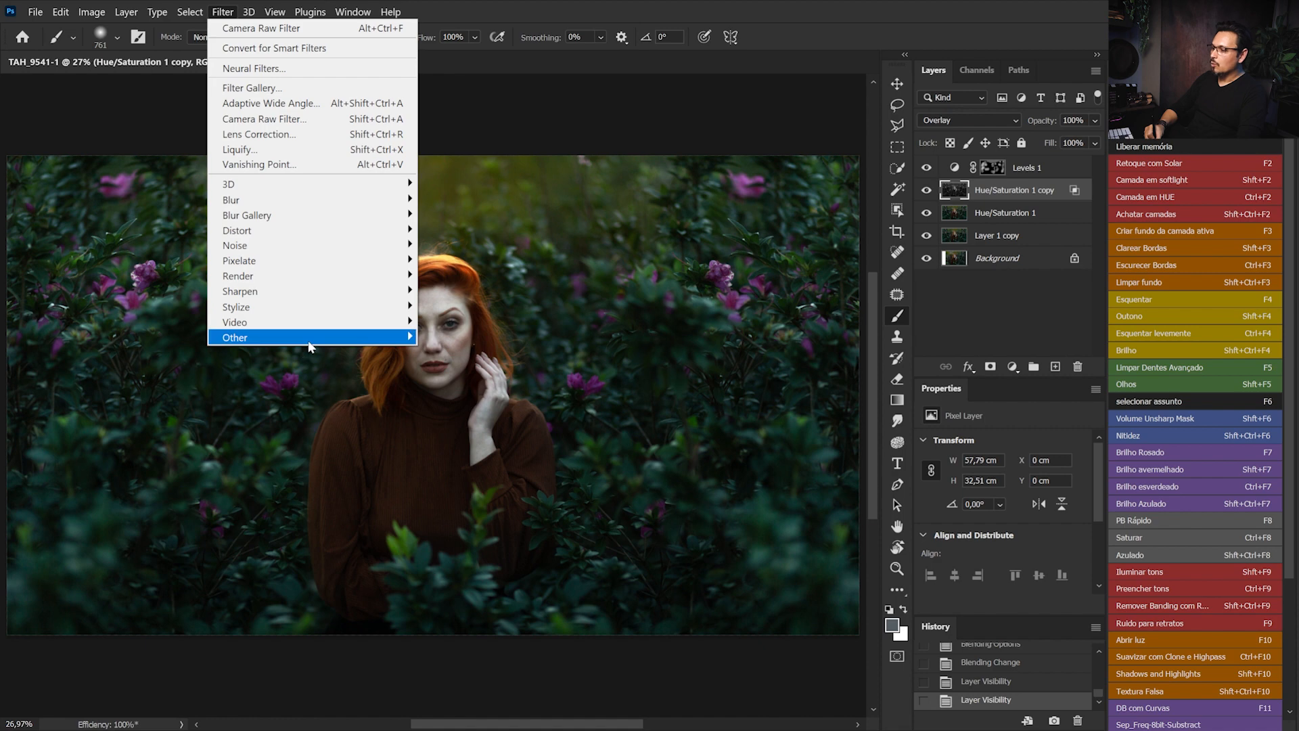
mouse_move(313, 338)
left_click(449, 352)
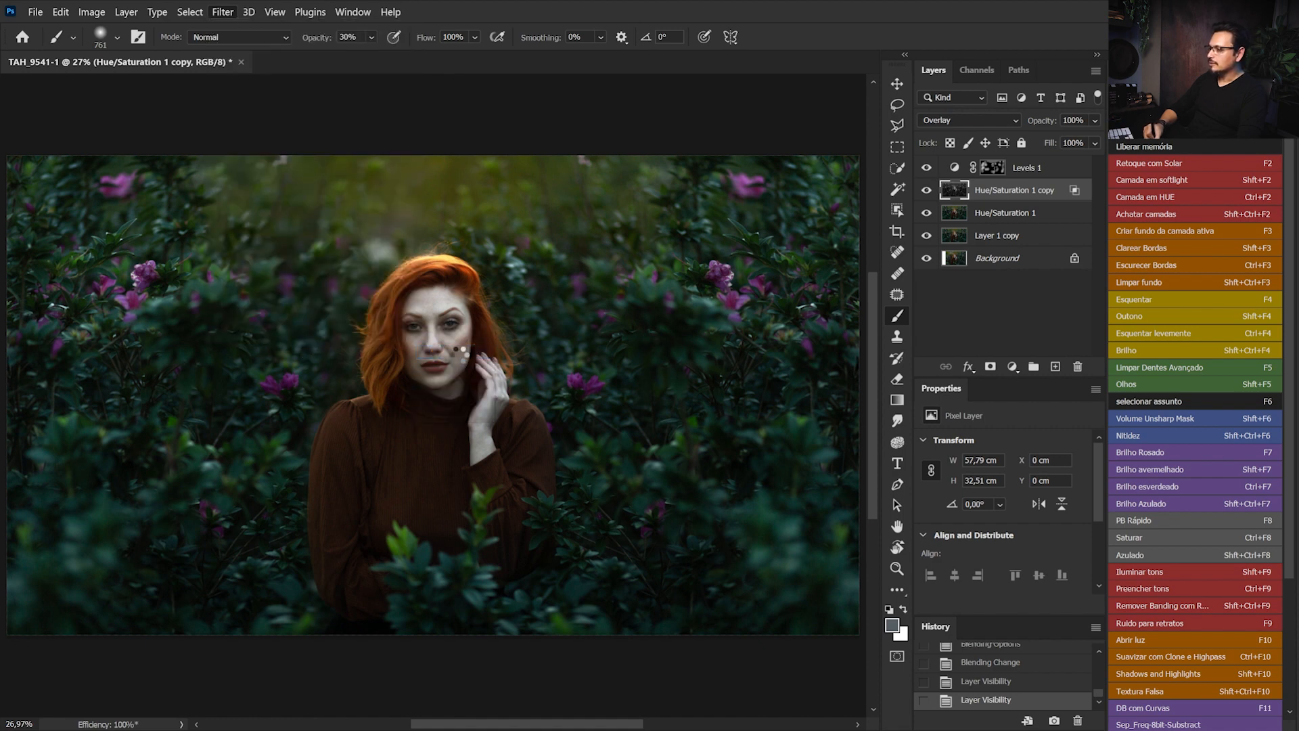
left_click_drag(438, 226, 1012, 405)
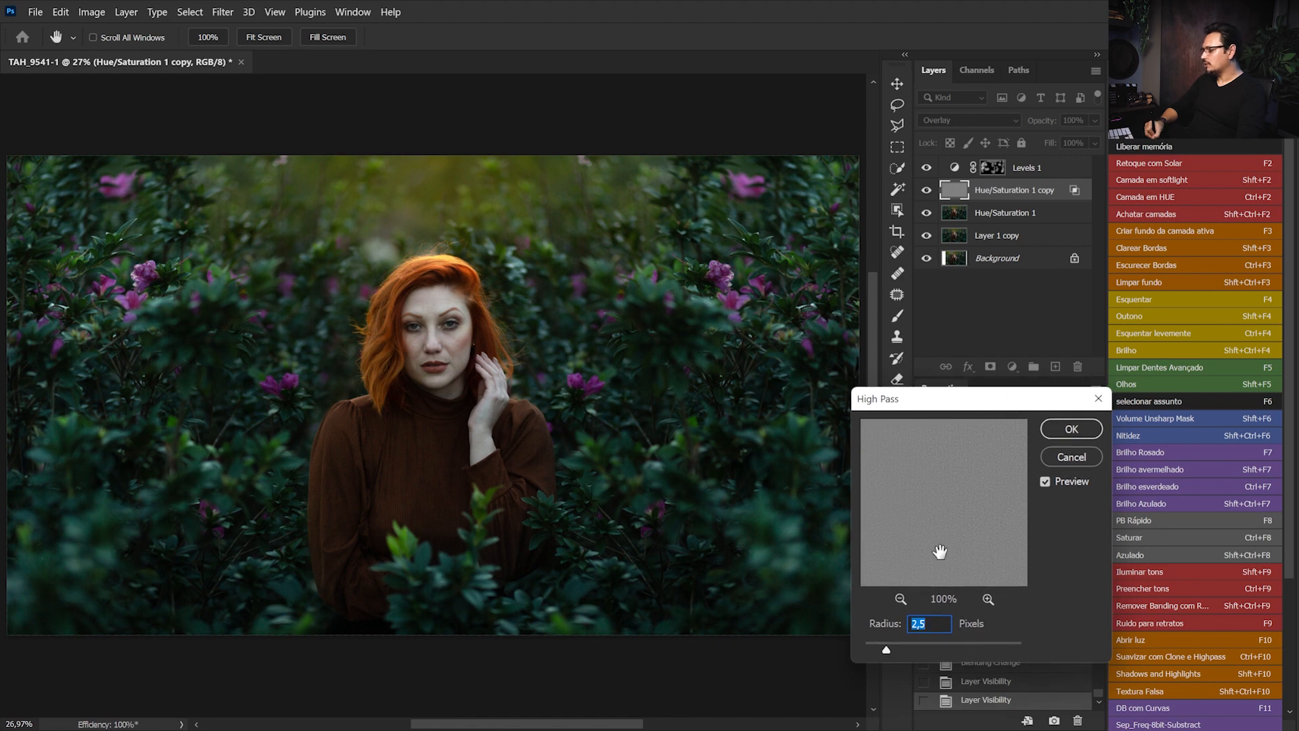
left_click_drag(879, 650, 887, 649)
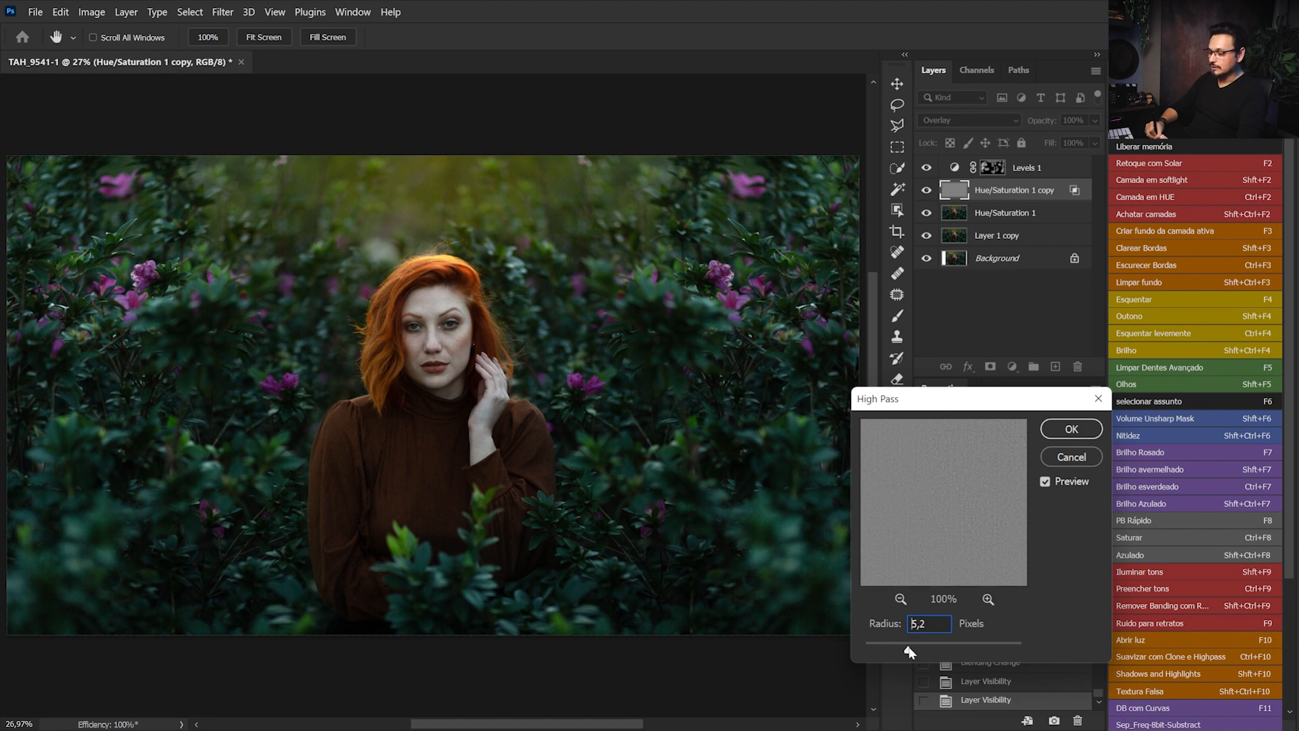
left_click_drag(912, 648, 980, 649)
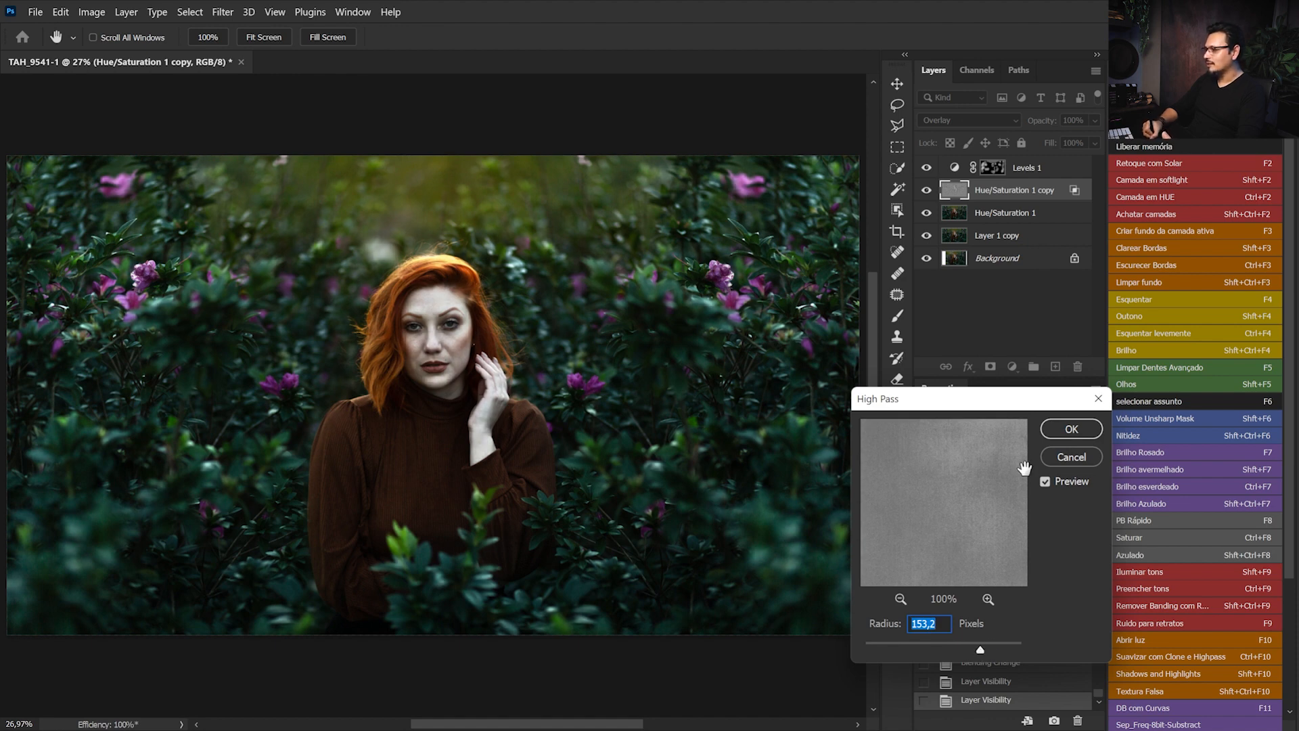
left_click(1060, 430)
Compare the picture repeatedly with and without the High Pass layer to judge its effect on contrast and detail.
left_click(927, 191)
left_click(928, 193)
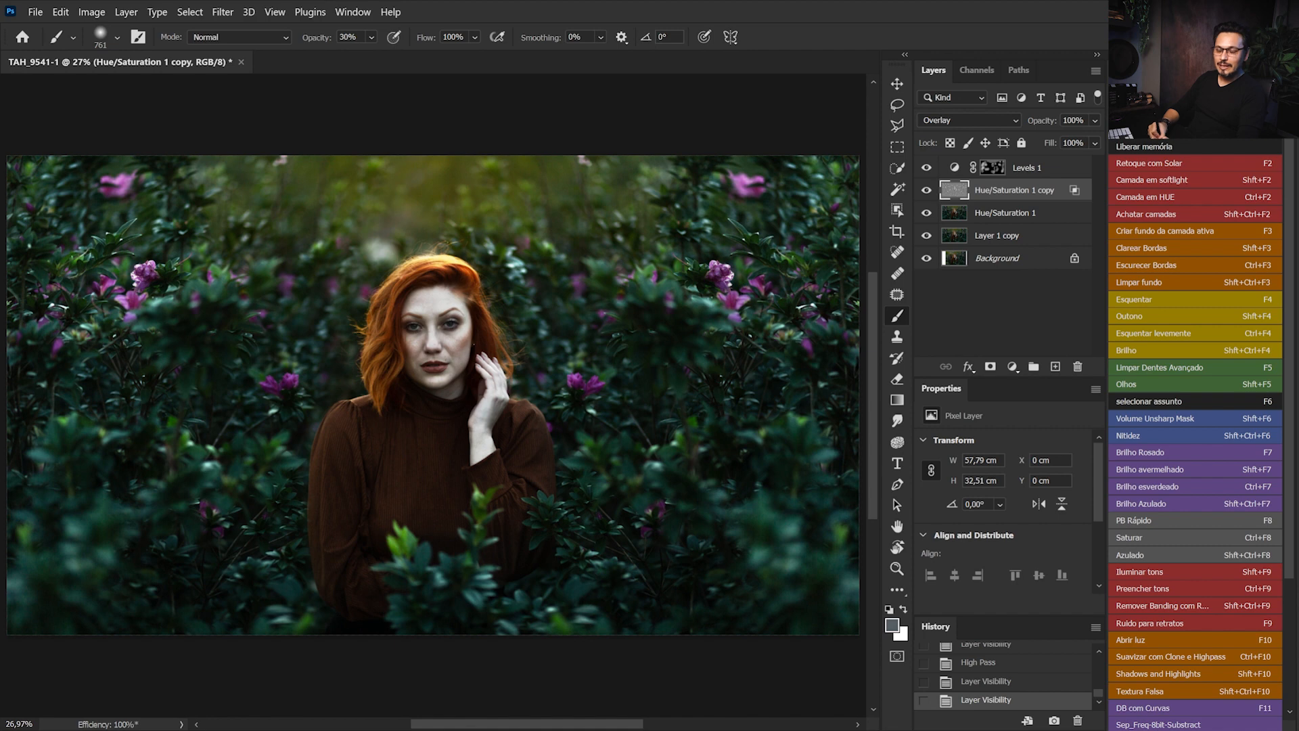
left_click(926, 192)
left_click(926, 192)
left_click(927, 193)
left_click(926, 192)
left_click(927, 193)
left_click(926, 194)
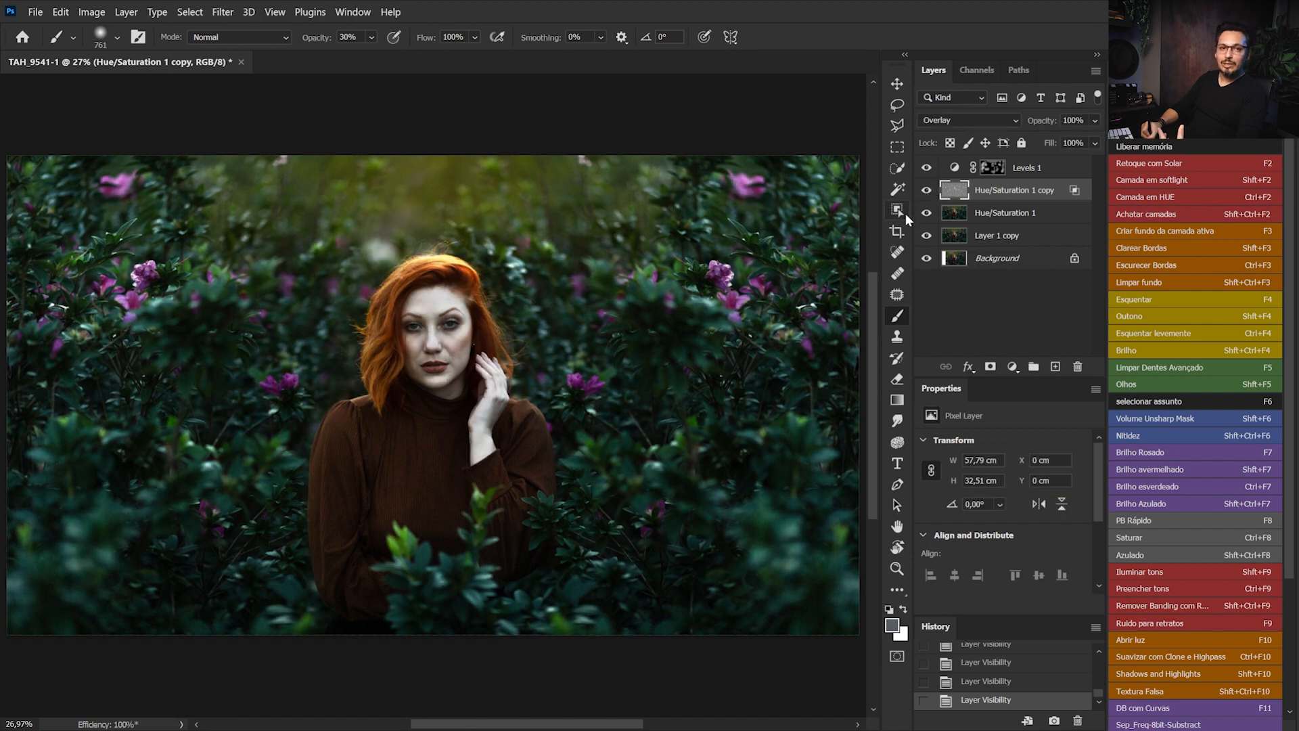
Add an inverted mask to the High Pass layer and brush its contrast in at 70% opacity over the foliage at both sides.
left_click(990, 366)
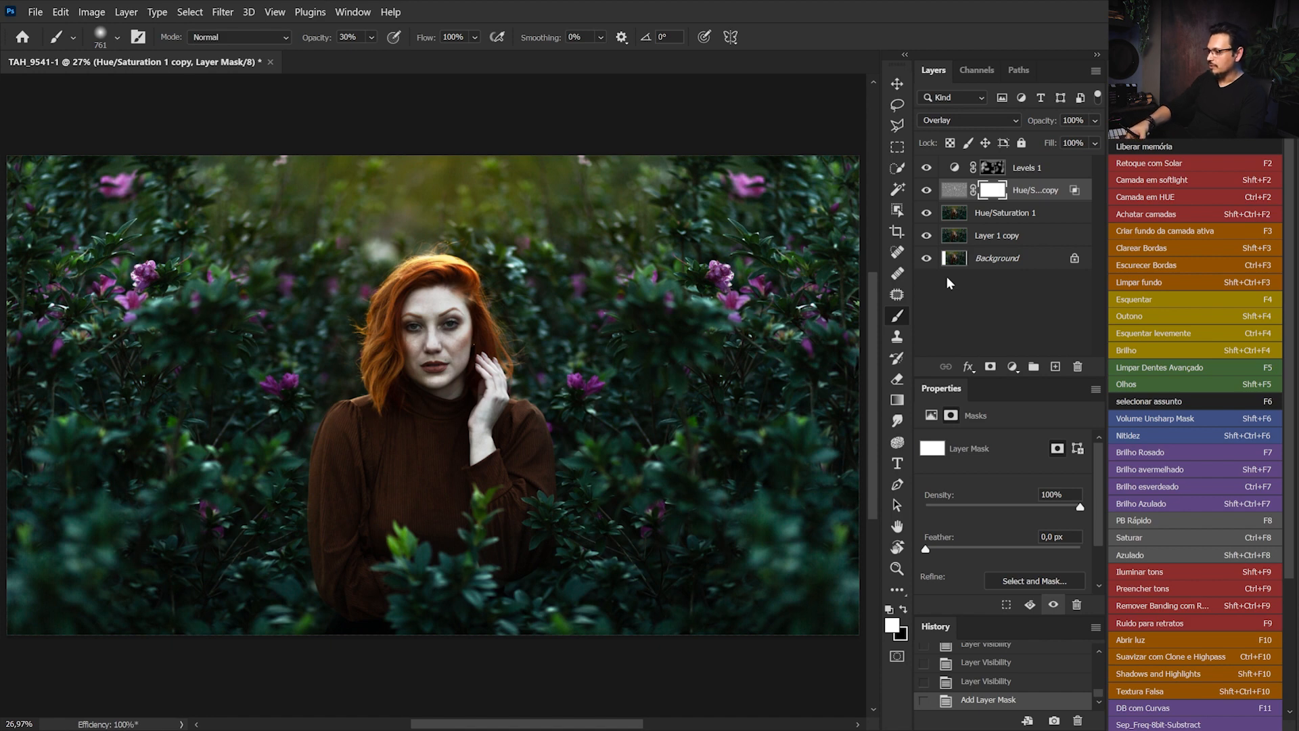
key("ctrl+i")
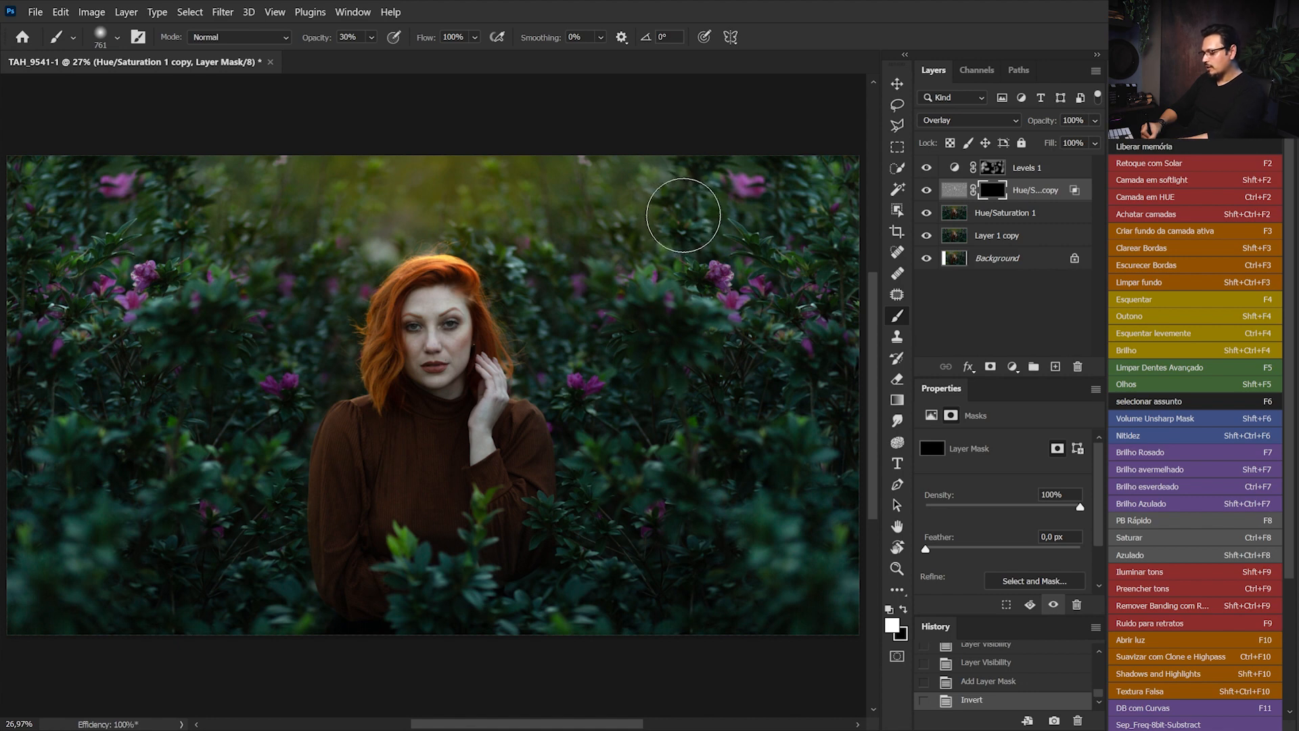
key("7")
left_click(843, 251)
left_click(795, 328)
left_click(814, 551)
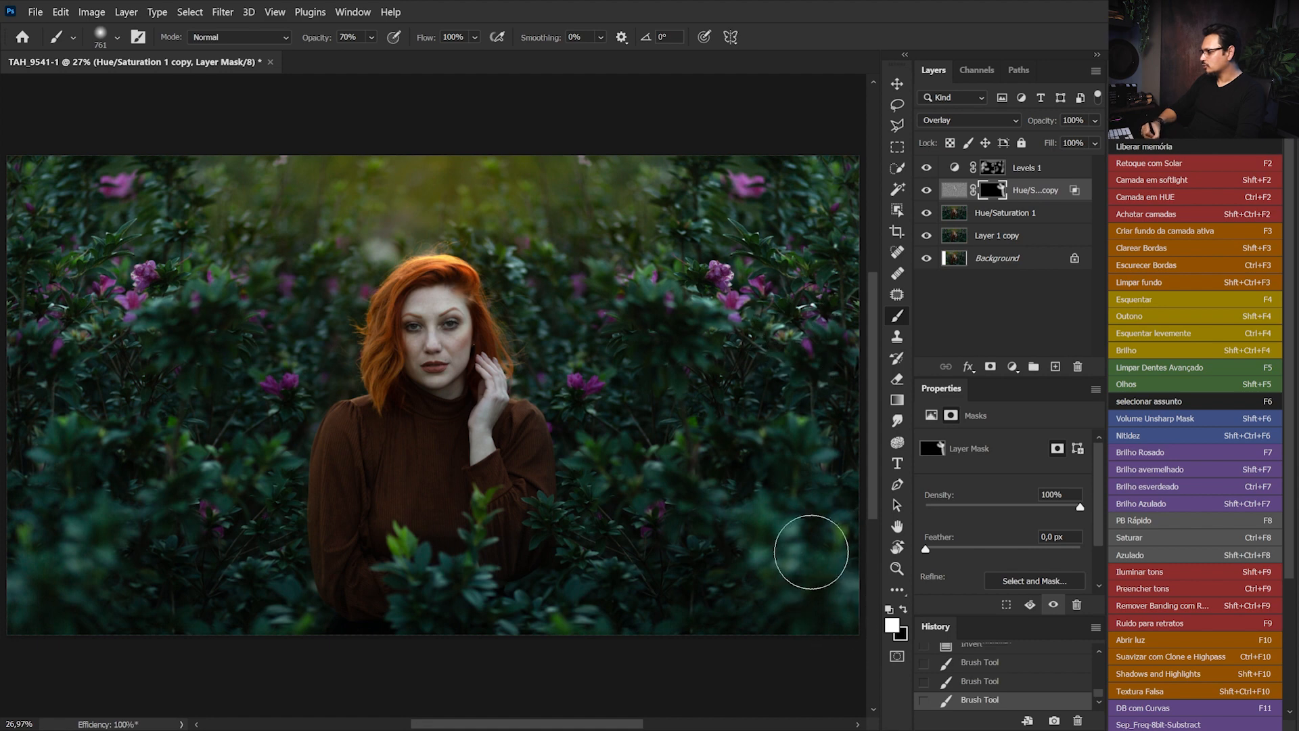
mouse_move(234, 380)
left_mouse_down()
mouse_move(63, 414)
mouse_move(50, 339)
mouse_move(96, 354)
mouse_move(69, 441)
mouse_move(250, 456)
mouse_move(180, 386)
left_mouse_up()
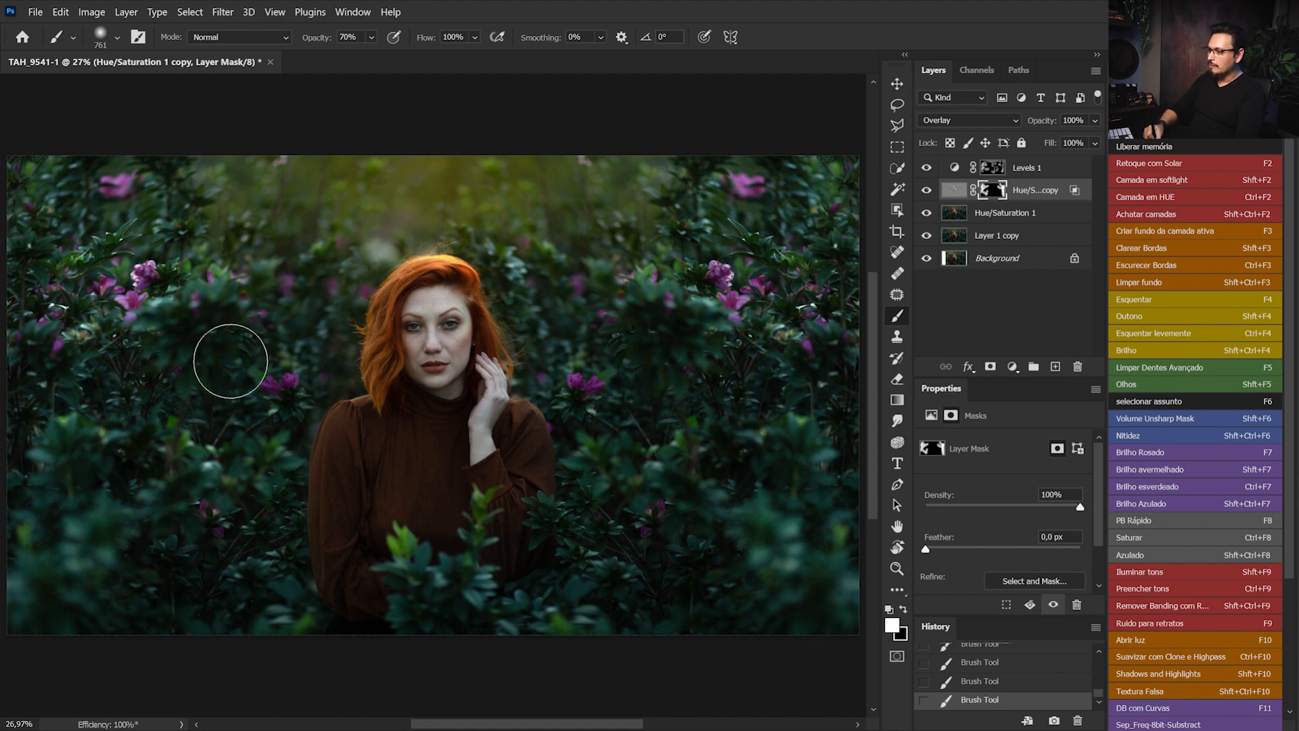
Brush the High Pass contrast onto the foliage around the woman and the foreground leaves, reducing the brush to 439 px near her hair.
mouse_move(583, 299)
left_mouse_down()
mouse_move(606, 394)
mouse_move(664, 470)
mouse_move(435, 592)
left_mouse_up()
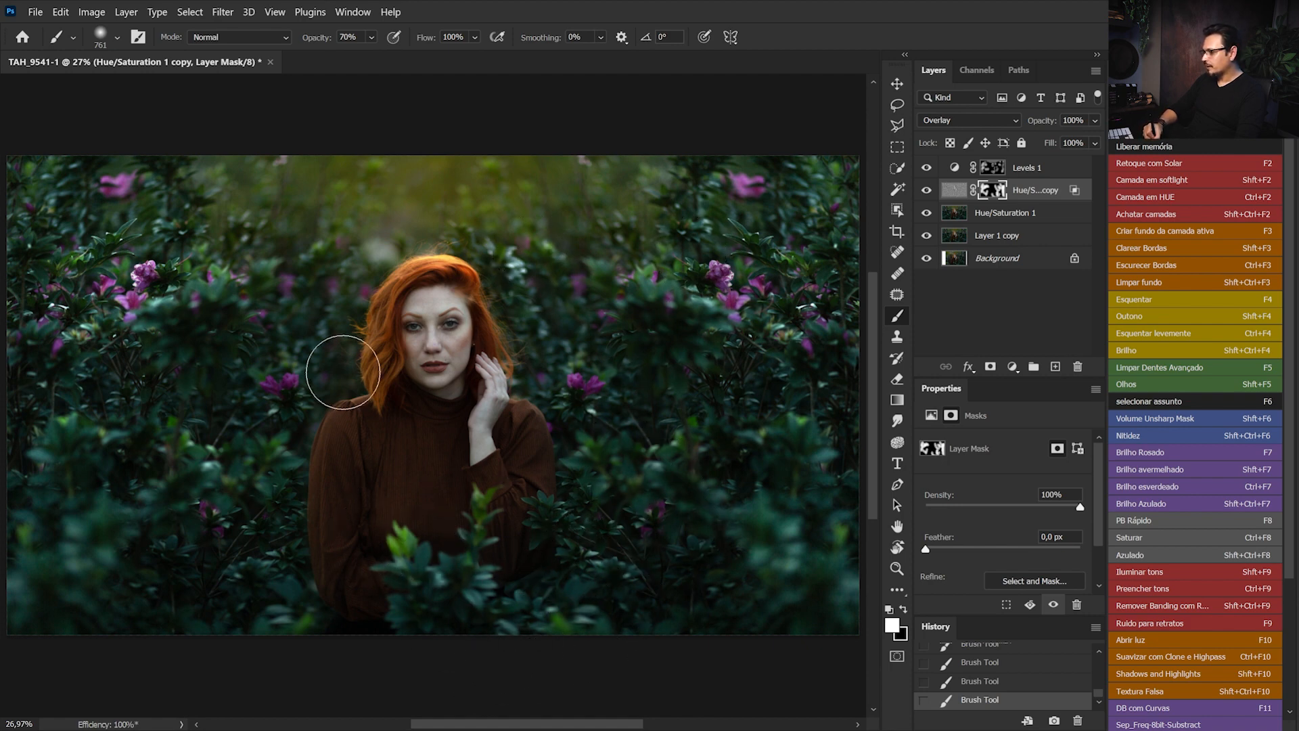
left_click_drag(363, 322, 339, 322)
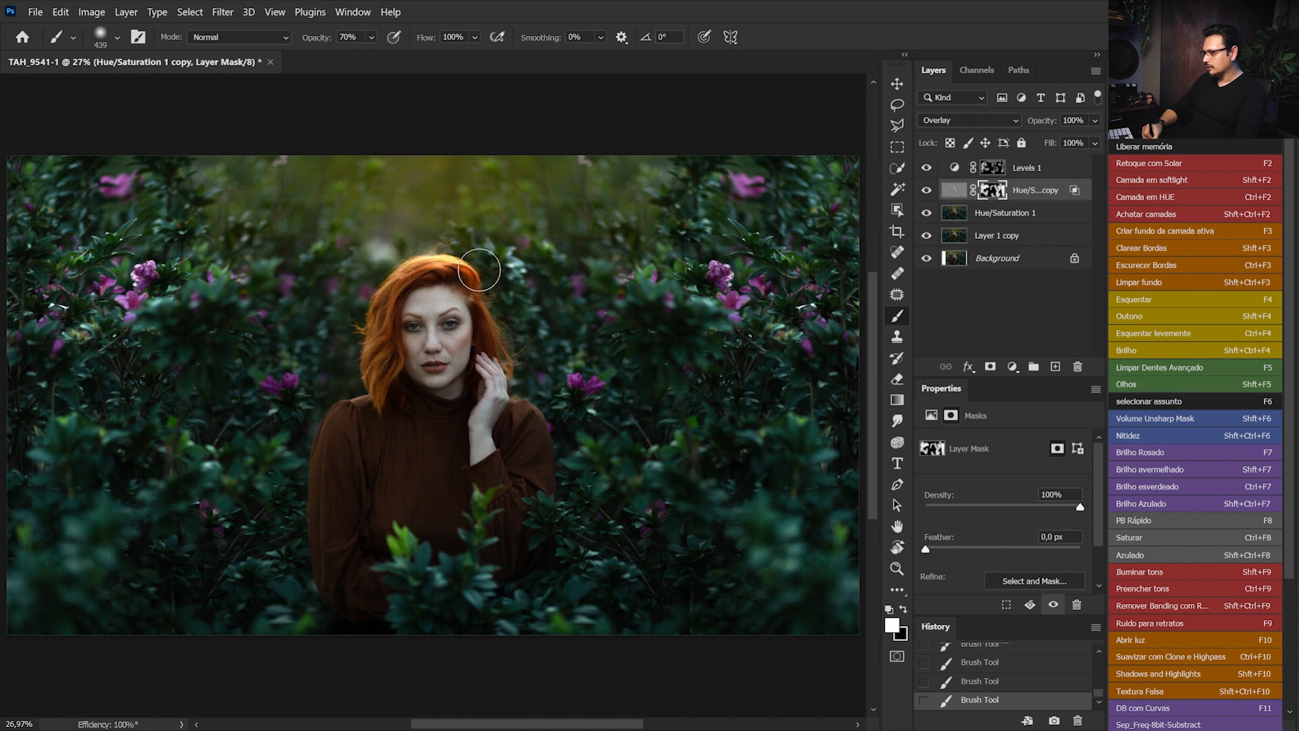
left_click(473, 252)
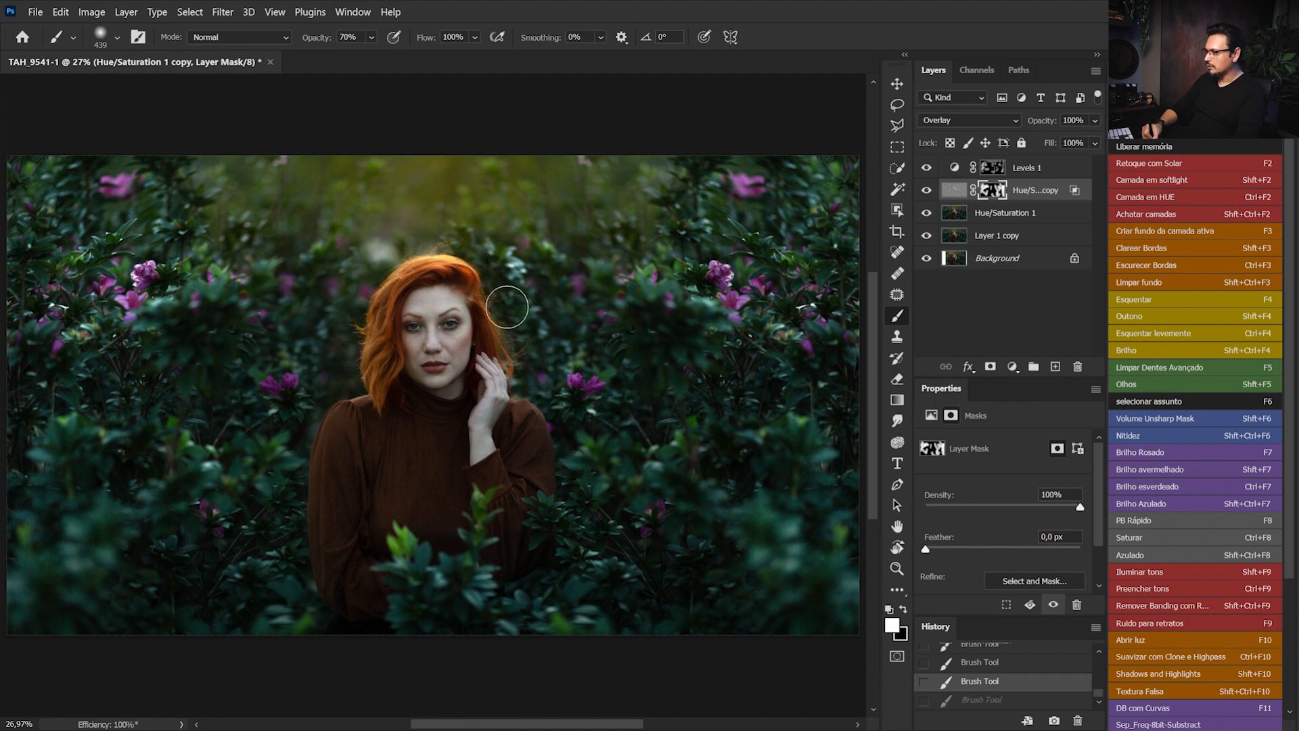
left_click(517, 267)
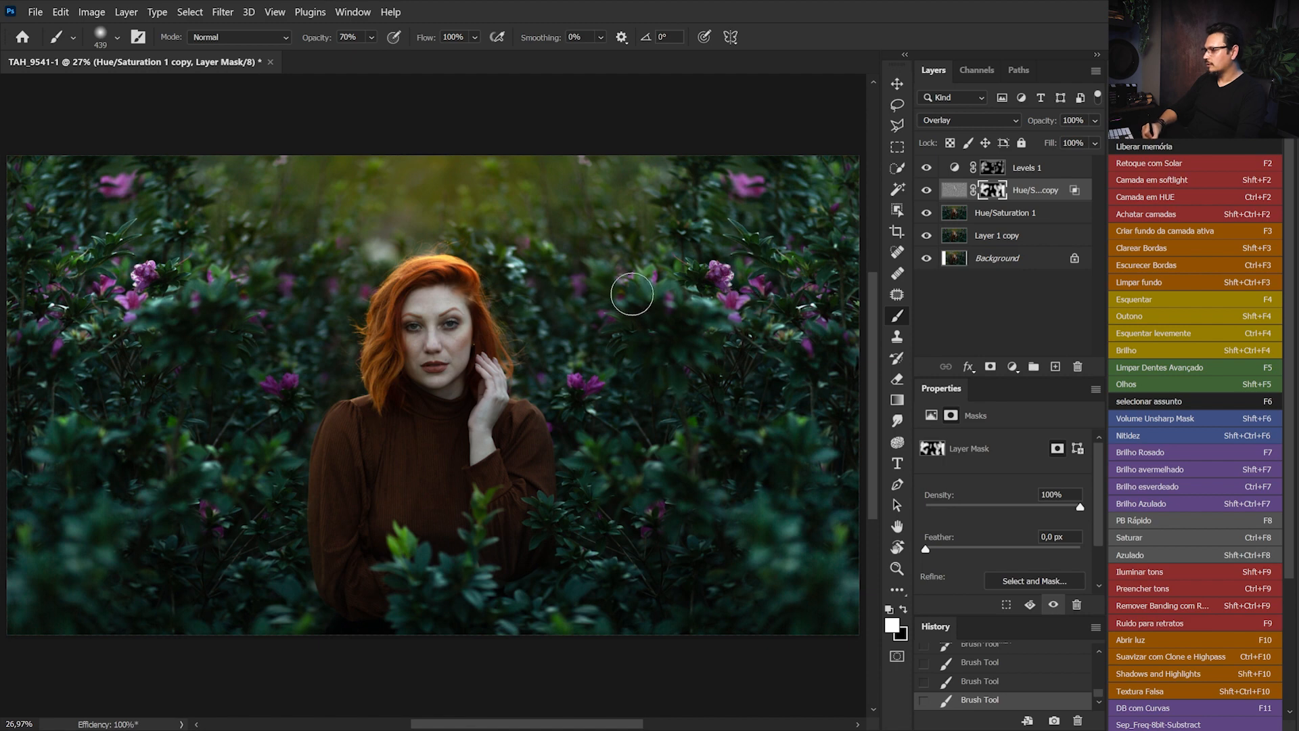
Compare the picture with the High Pass and Levels layers hidden and shown, and against the Background layer alone.
left_click(926, 190)
left_click(926, 190)
left_click(926, 168)
left_click(926, 190)
left_click(926, 168)
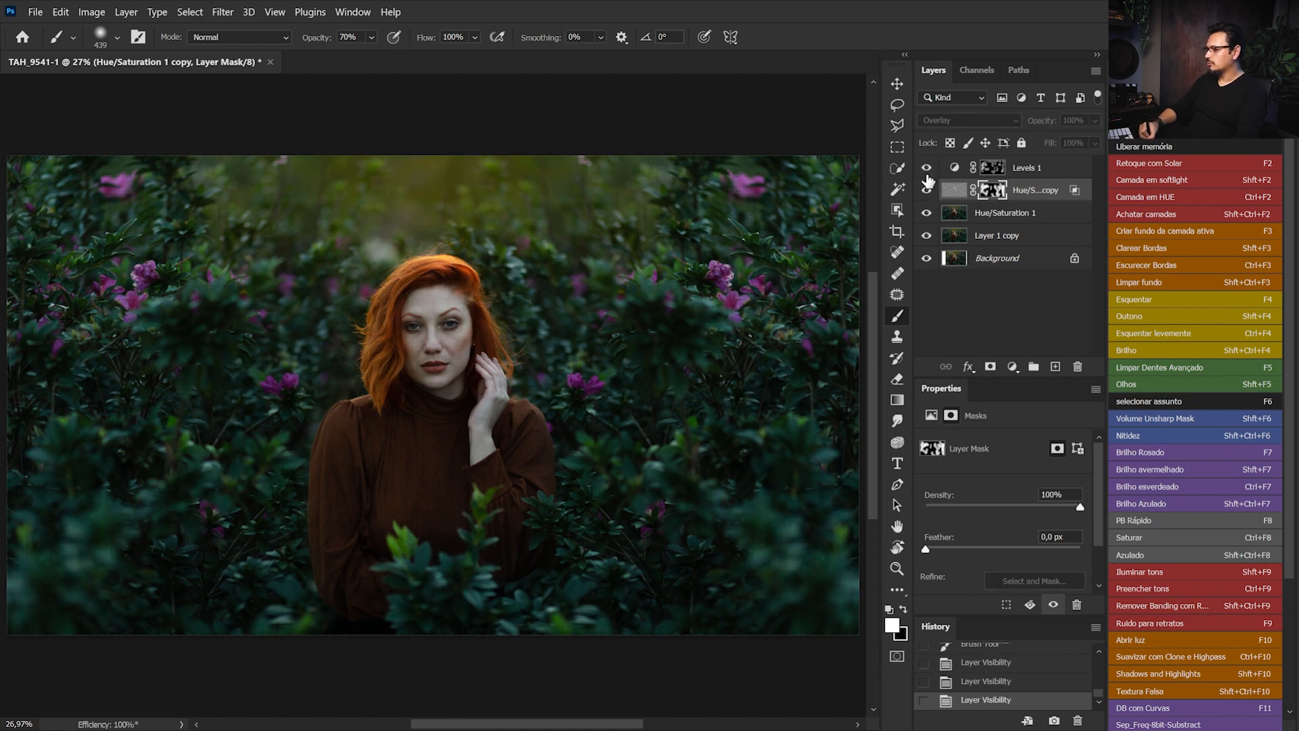
left_click_drag(927, 215, 925, 190)
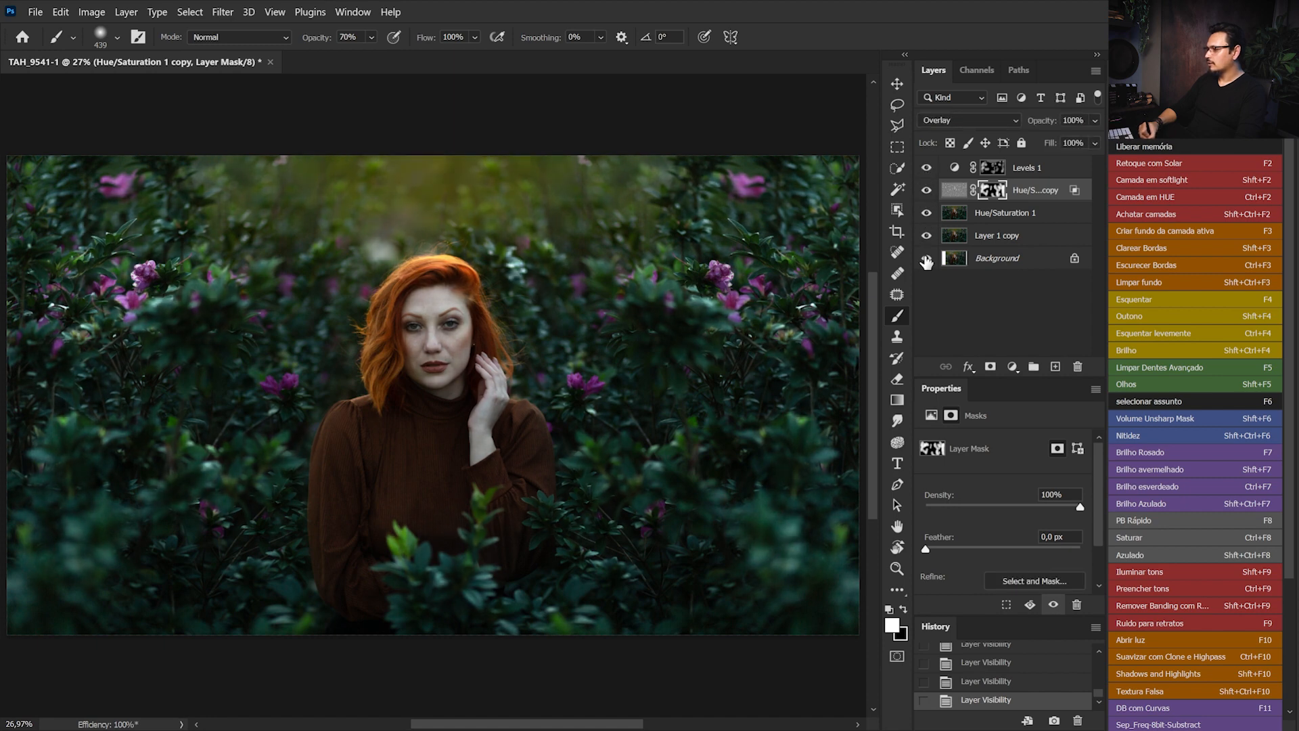
left_click(926, 258, "alt")
left_click(926, 258, "alt")
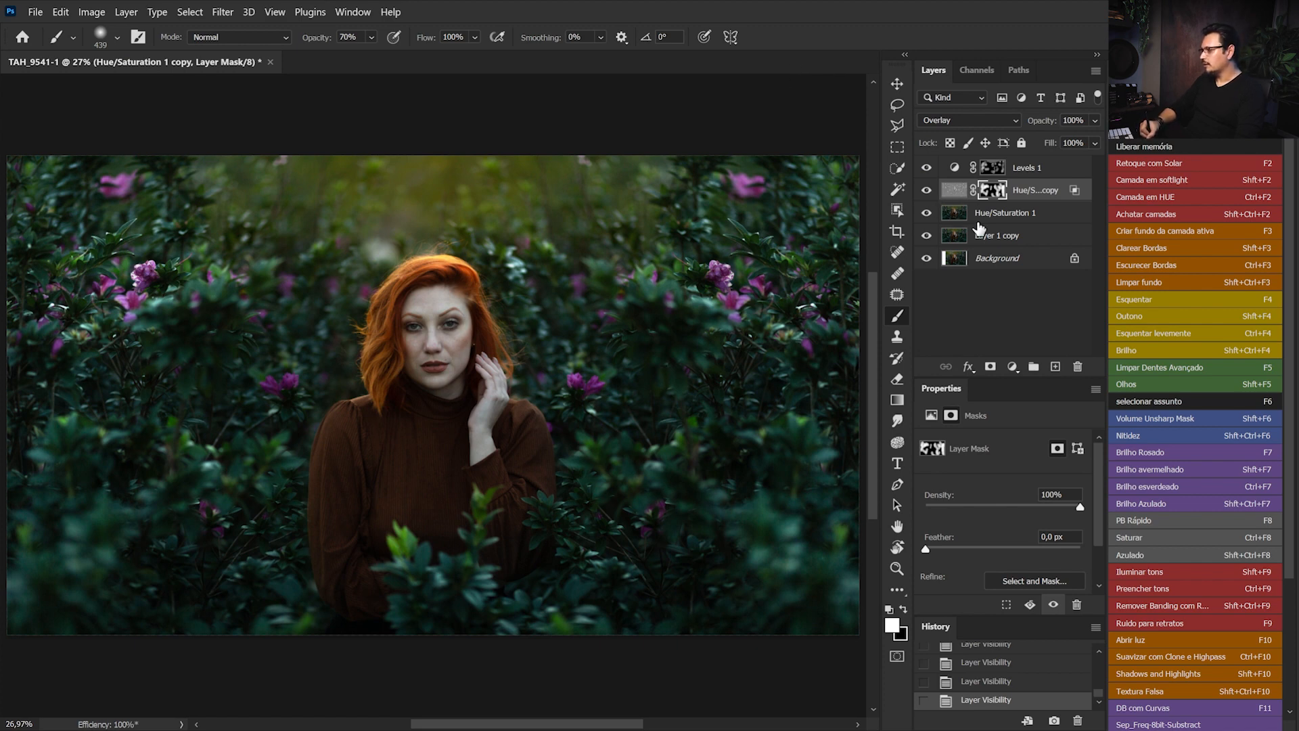
Add a Color Lookup adjustment above the Levels 1 layer and load the DropBlues.3DL LUT.
left_click(1028, 169)
left_click(1013, 366)
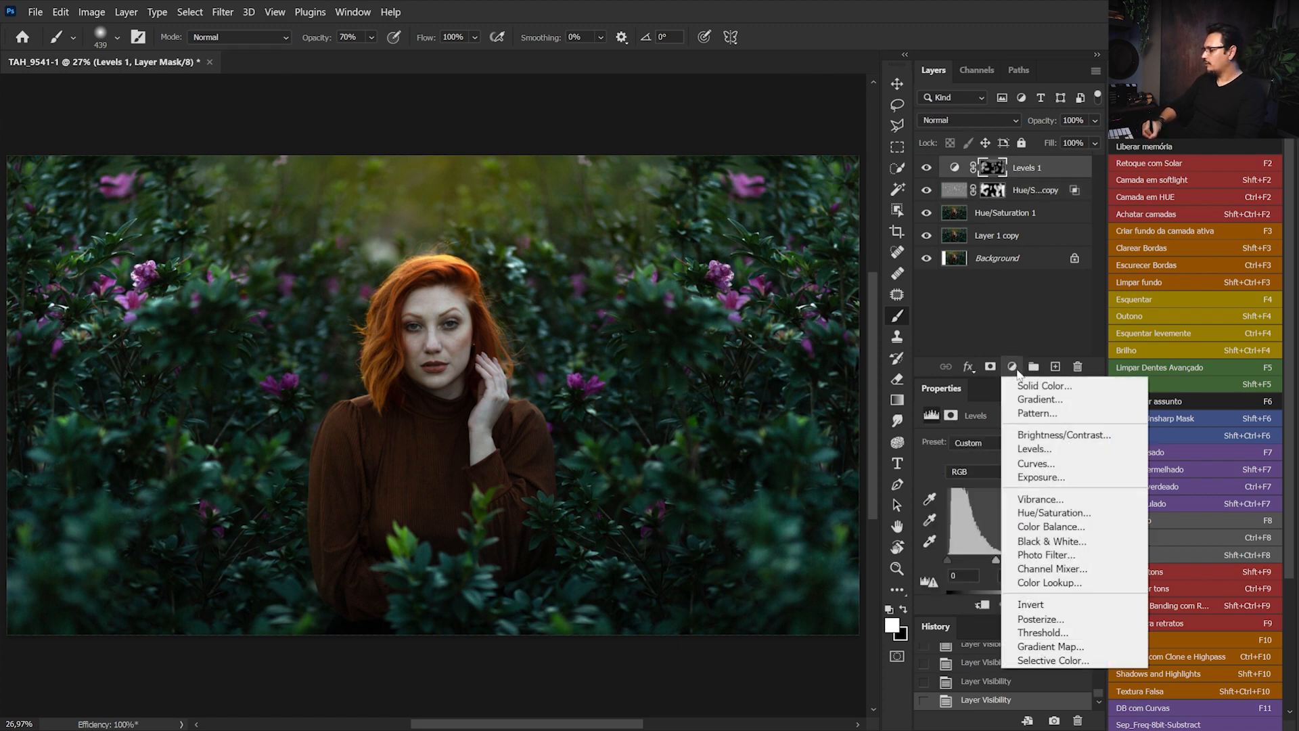
left_click(1029, 581)
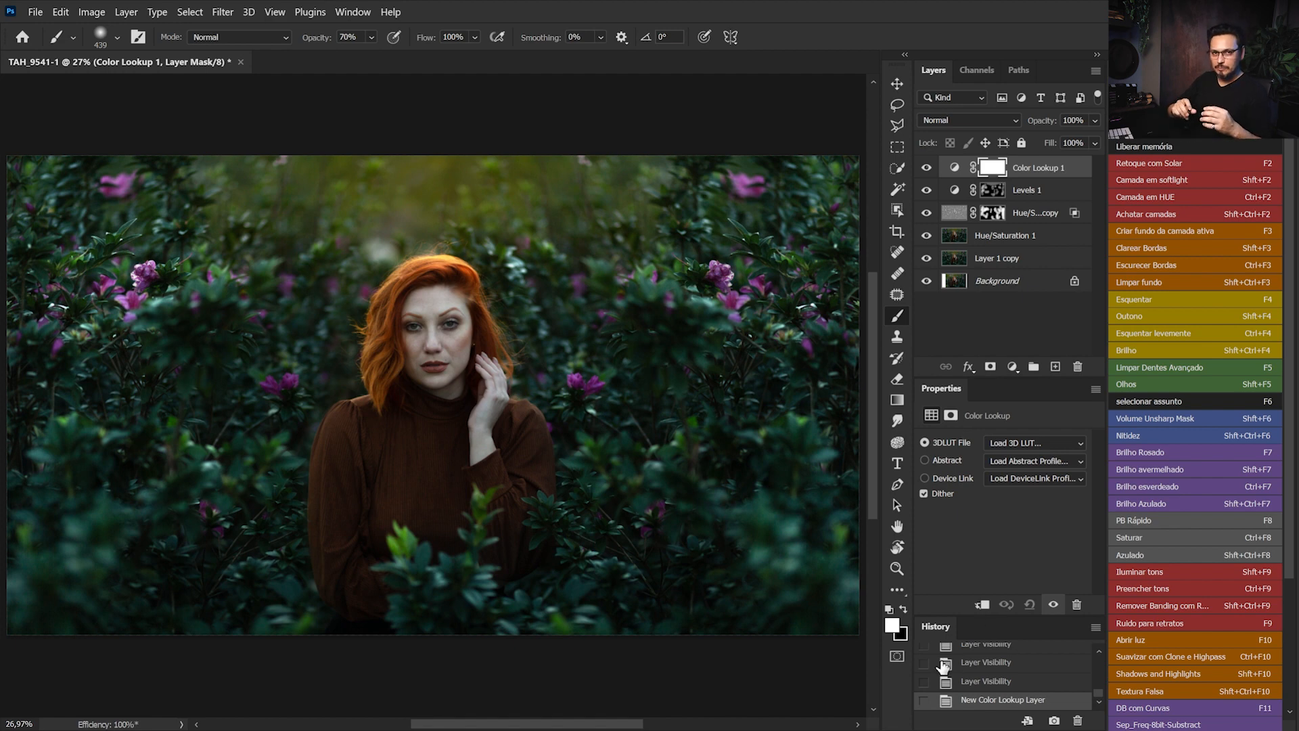
left_click(1048, 442)
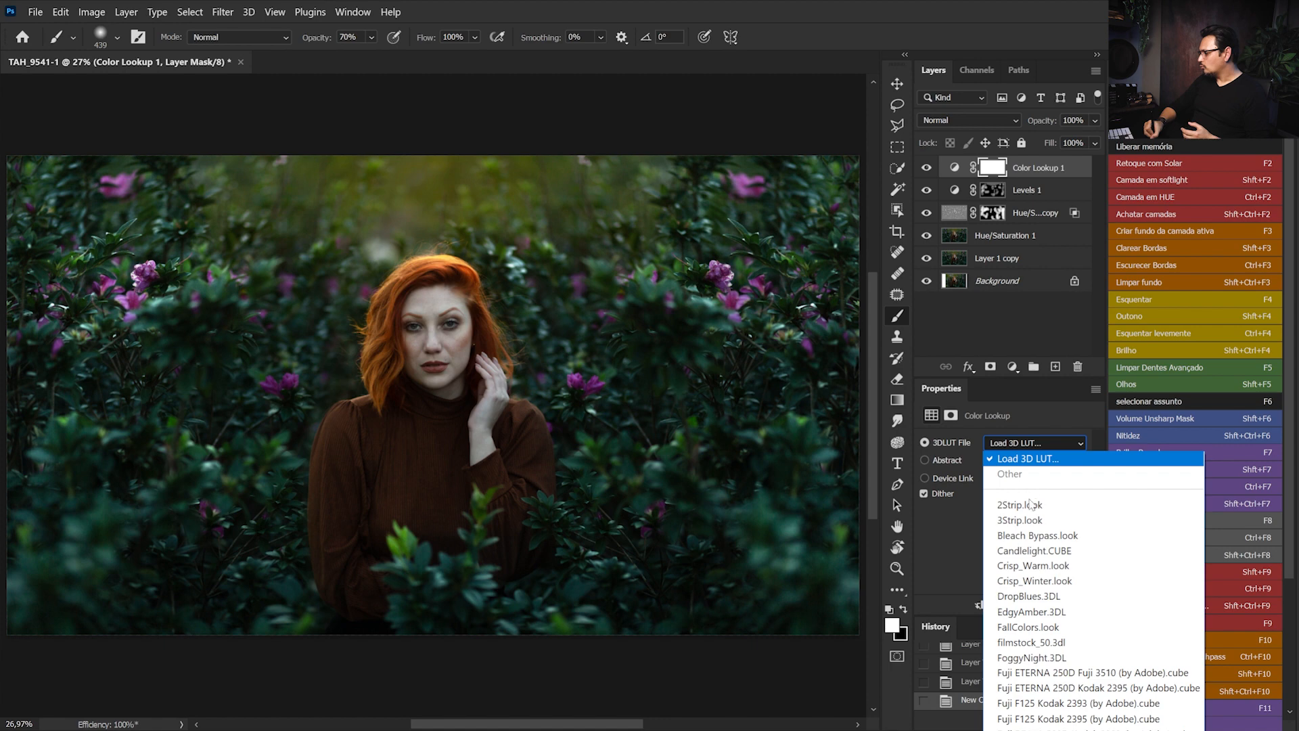
left_click(1053, 597)
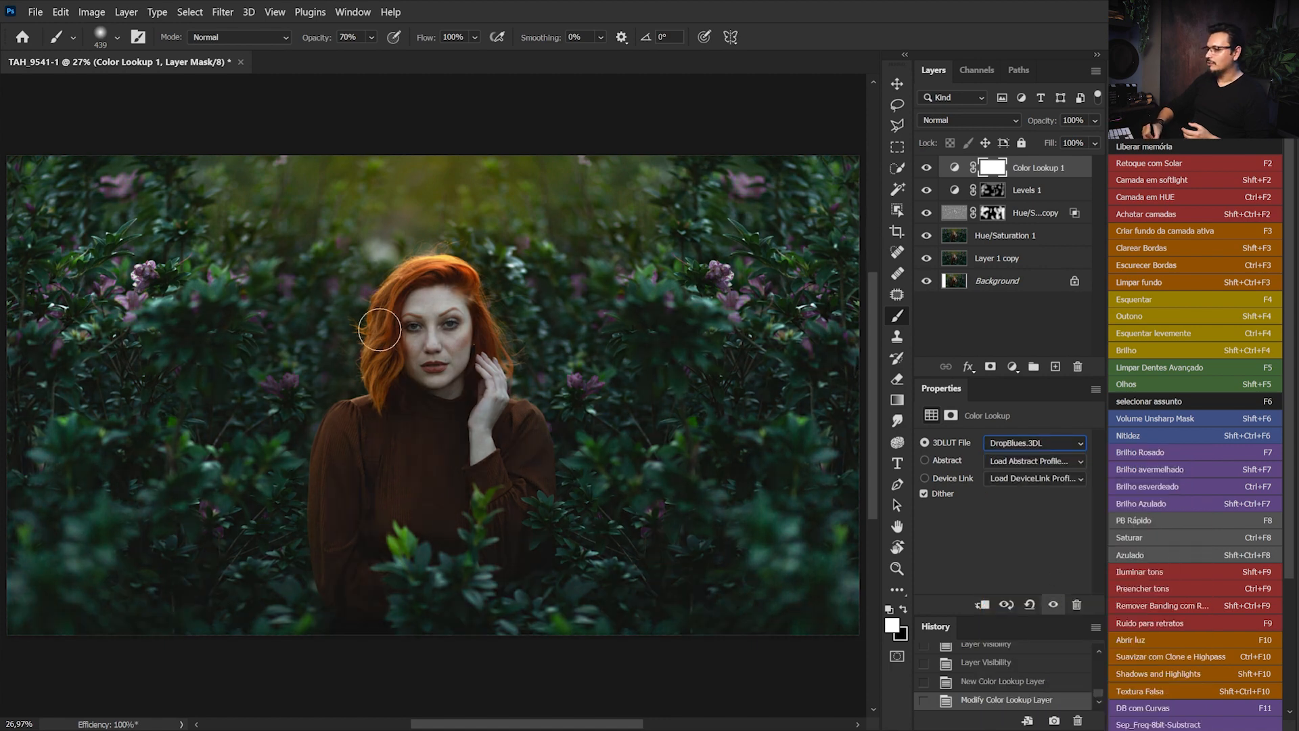
Compare the picture with the High Pass, Levels 1 and Color Lookup 1 layers hidden and shown.
left_click(926, 213)
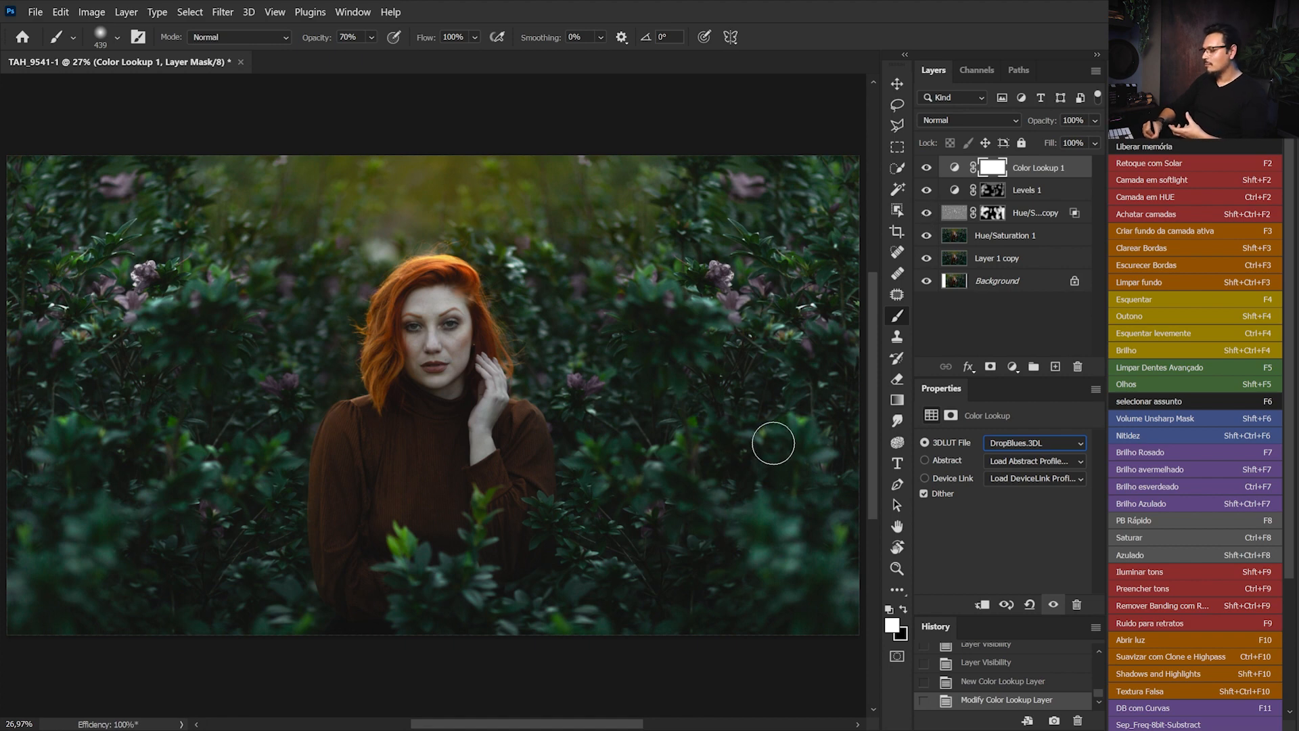
left_click(926, 189)
left_click(926, 190)
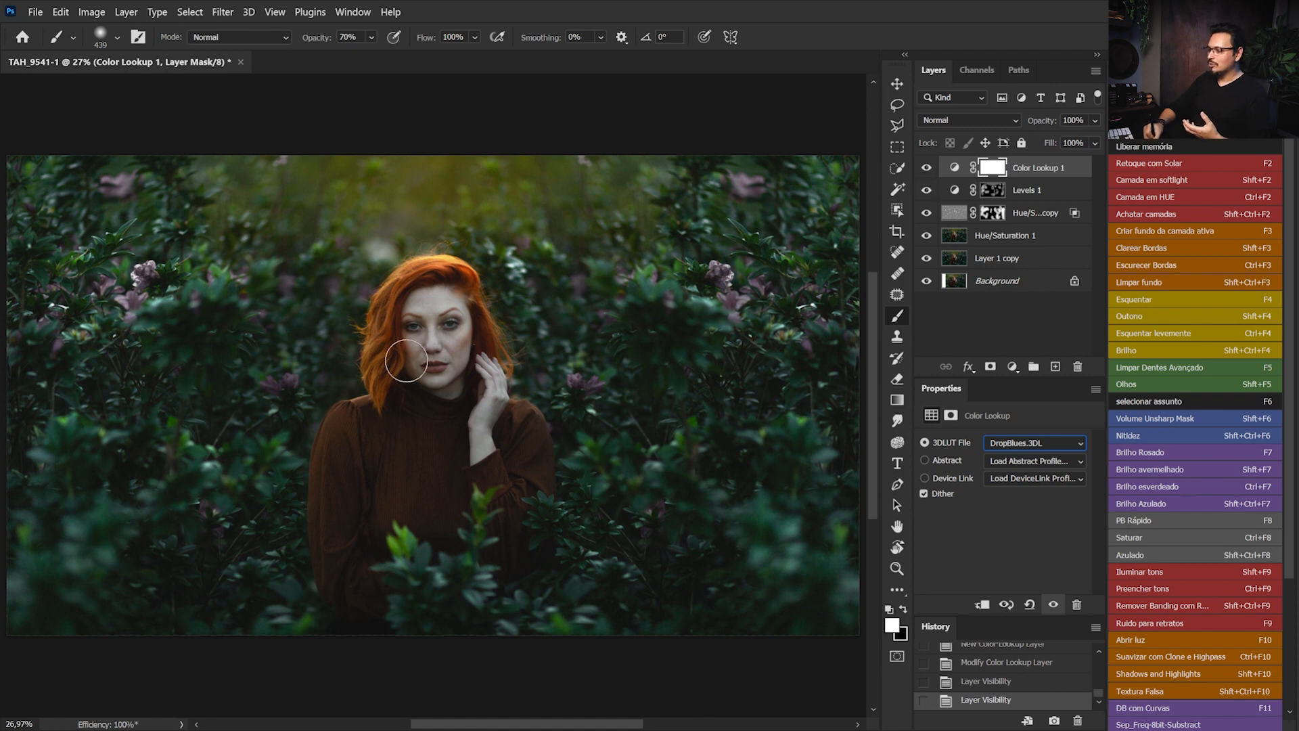
left_click(926, 168)
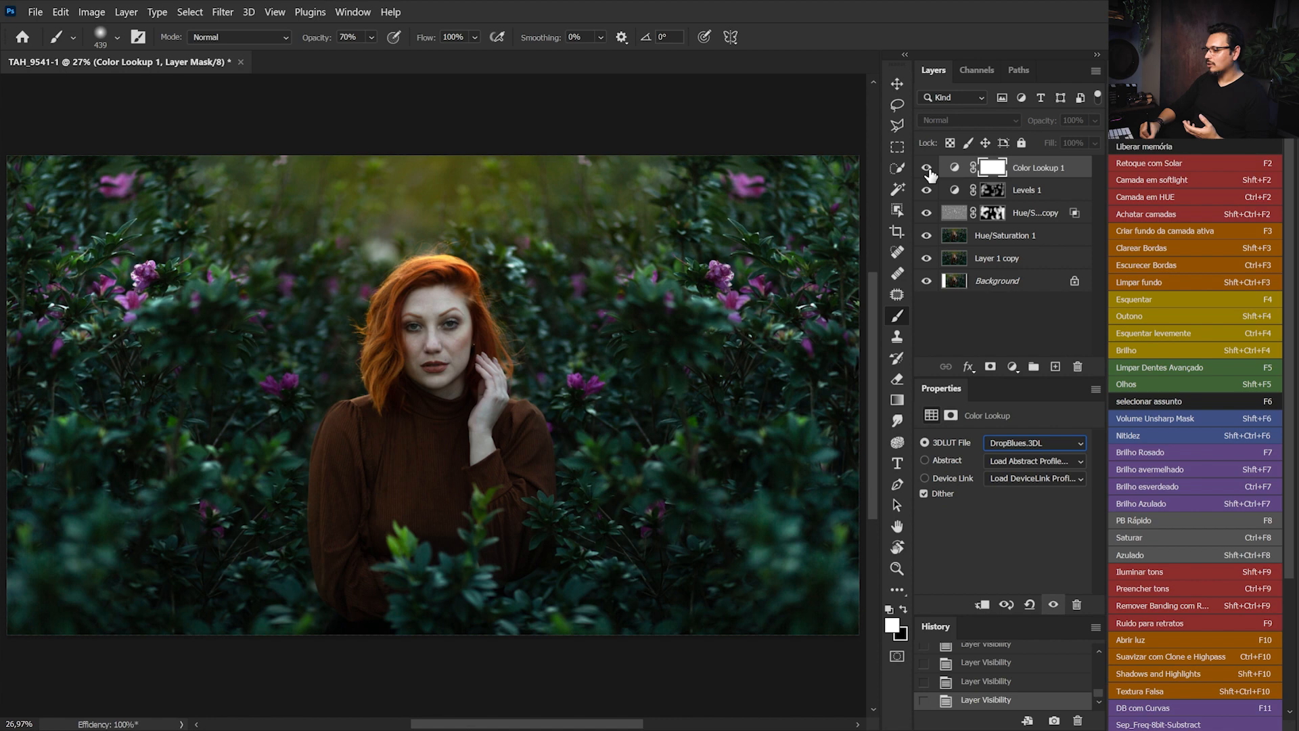
left_click(926, 169)
Lower the Color Lookup 1 layer's opacity to 61% and compare the picture with and without it.
left_click(1094, 120)
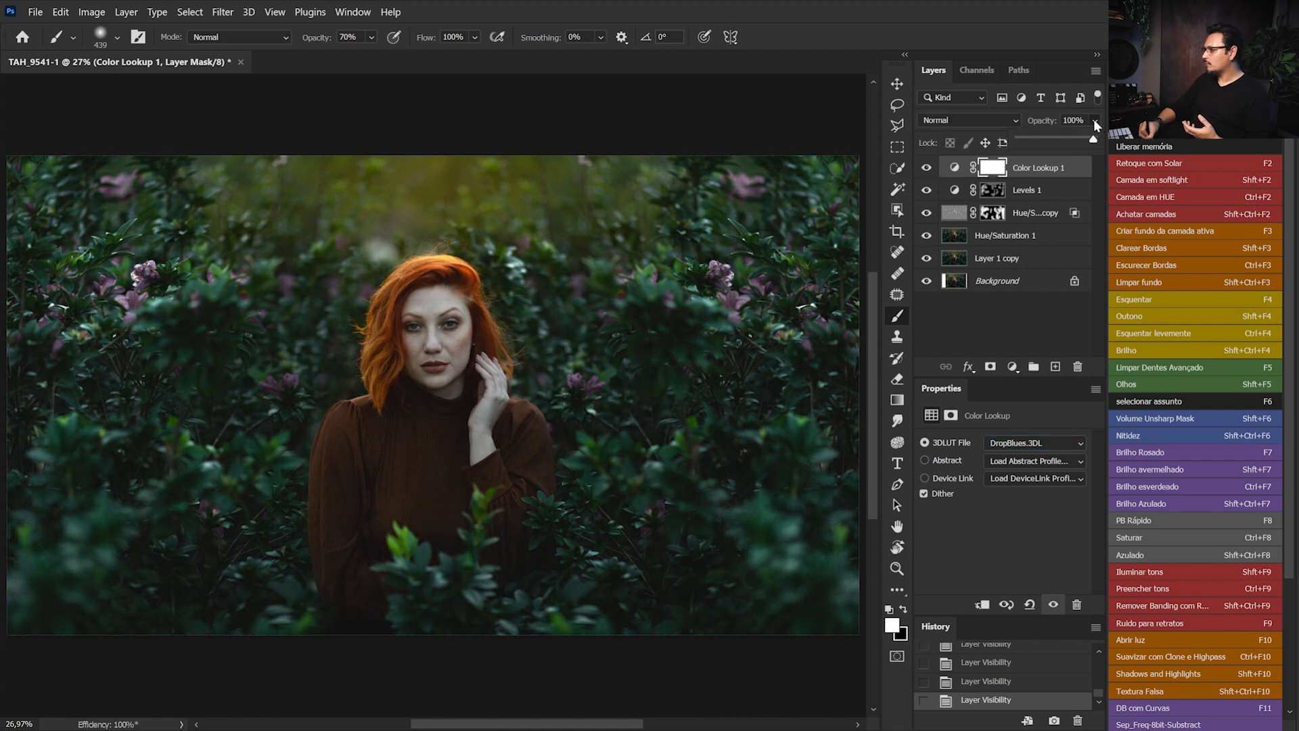
left_click_drag(1092, 138, 1066, 140)
left_click(926, 168)
left_click(926, 168)
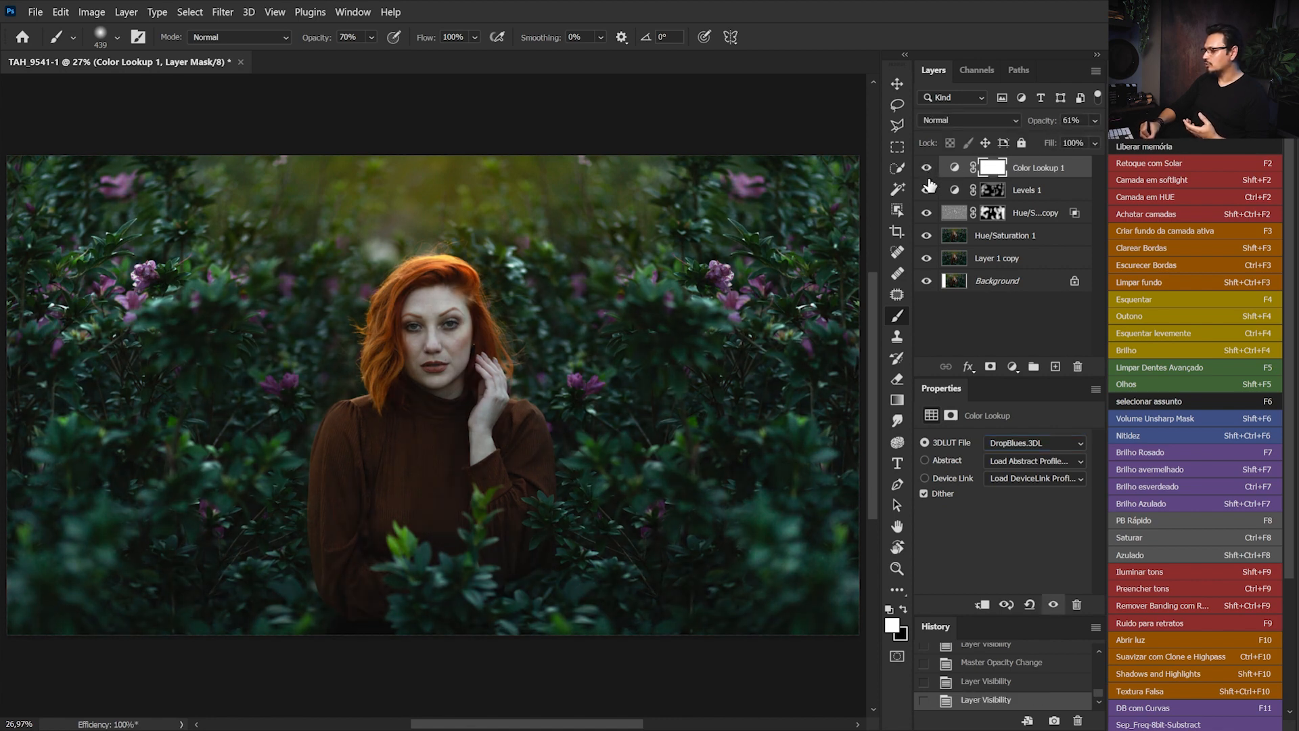
Mask the Color Lookup 1 grade off the woman's face with a 753 px black brush at 100% opacity.
left_click(992, 167)
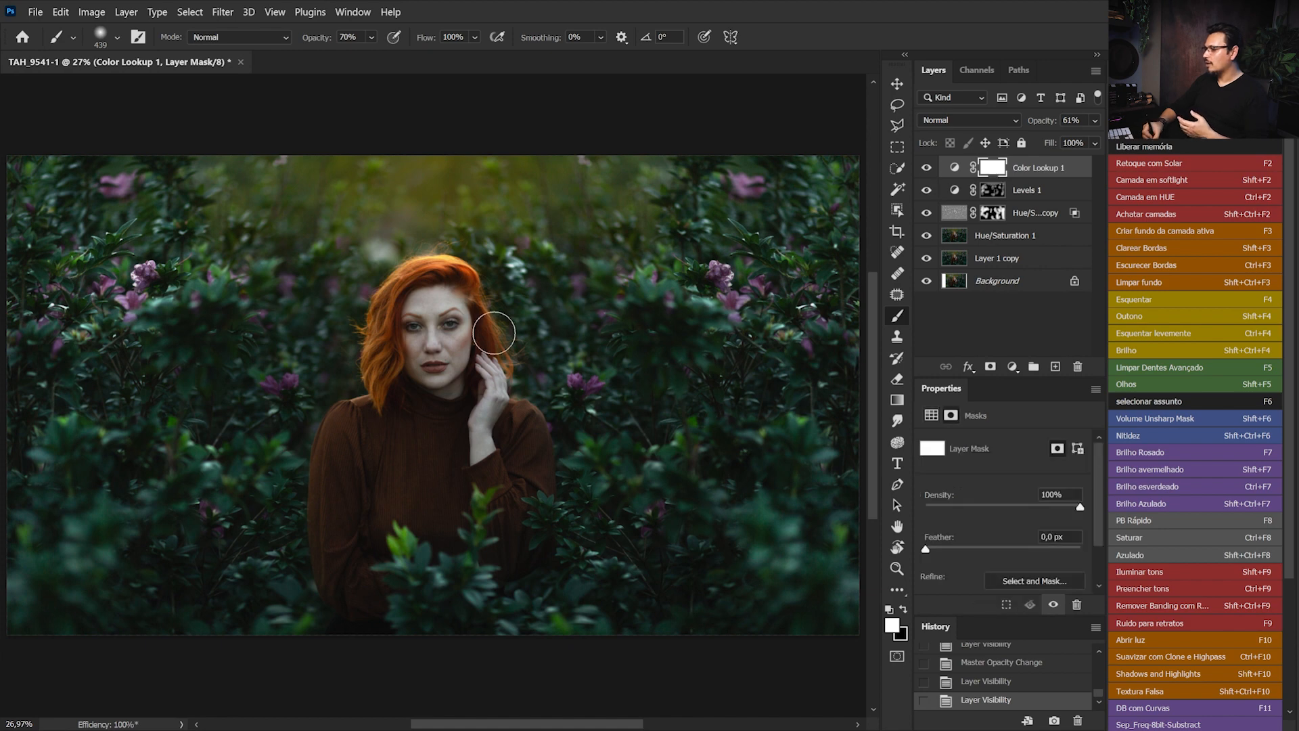
left_click(903, 609)
key("0")
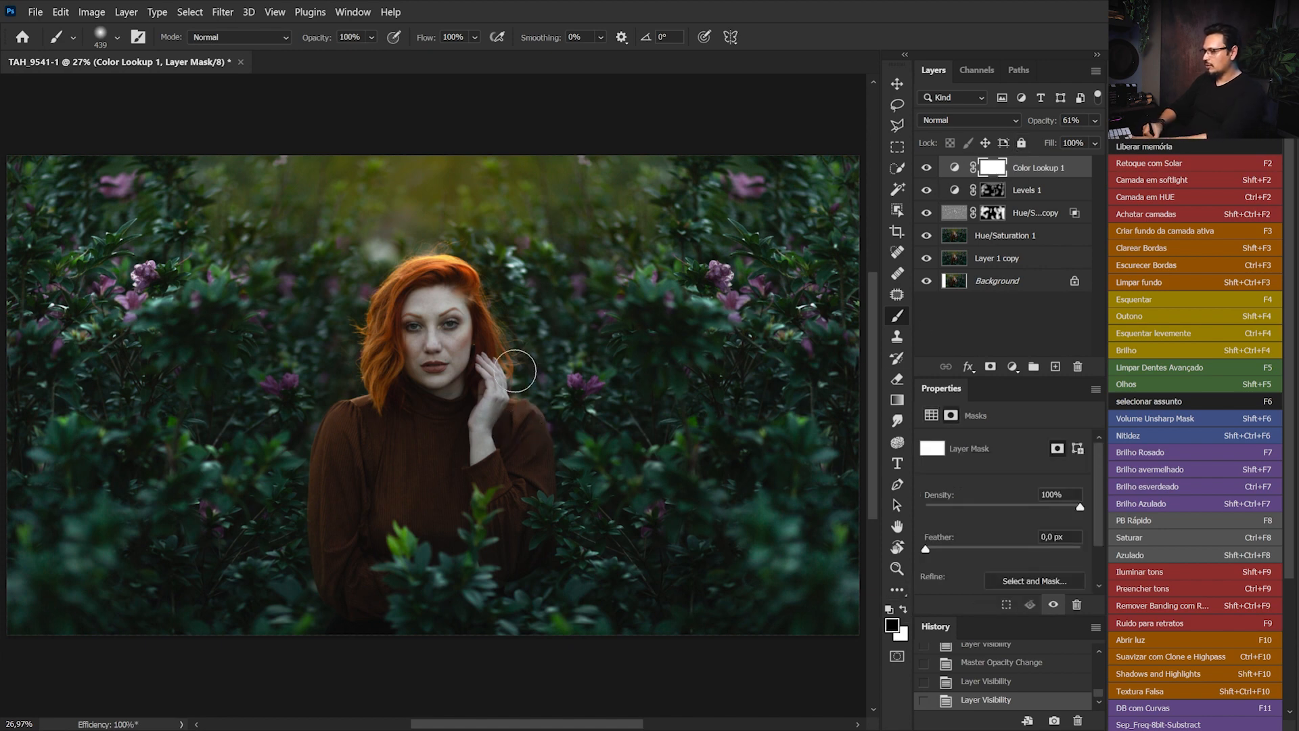
key("bracketright")
key("bracketright")
key("bracketright")
mouse_move(472, 316)
left_mouse_down()
mouse_move(420, 366)
mouse_move(440, 304)
mouse_move(406, 391)
mouse_move(458, 374)
mouse_move(418, 331)
mouse_move(377, 406)
mouse_move(441, 400)
mouse_move(473, 337)
left_mouse_up()
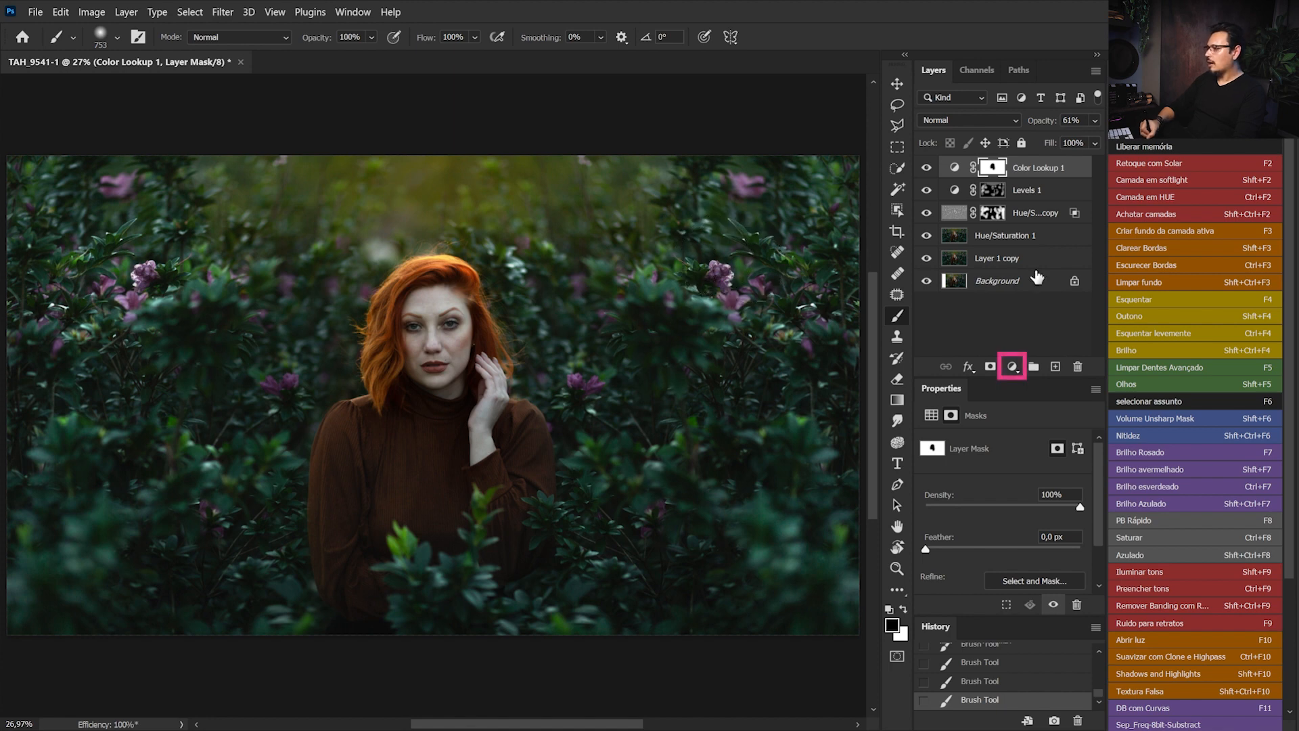
Add a second Color Lookup adjustment above Color Lookup 1 and load the FallColors.look LUT.
left_click(1013, 367)
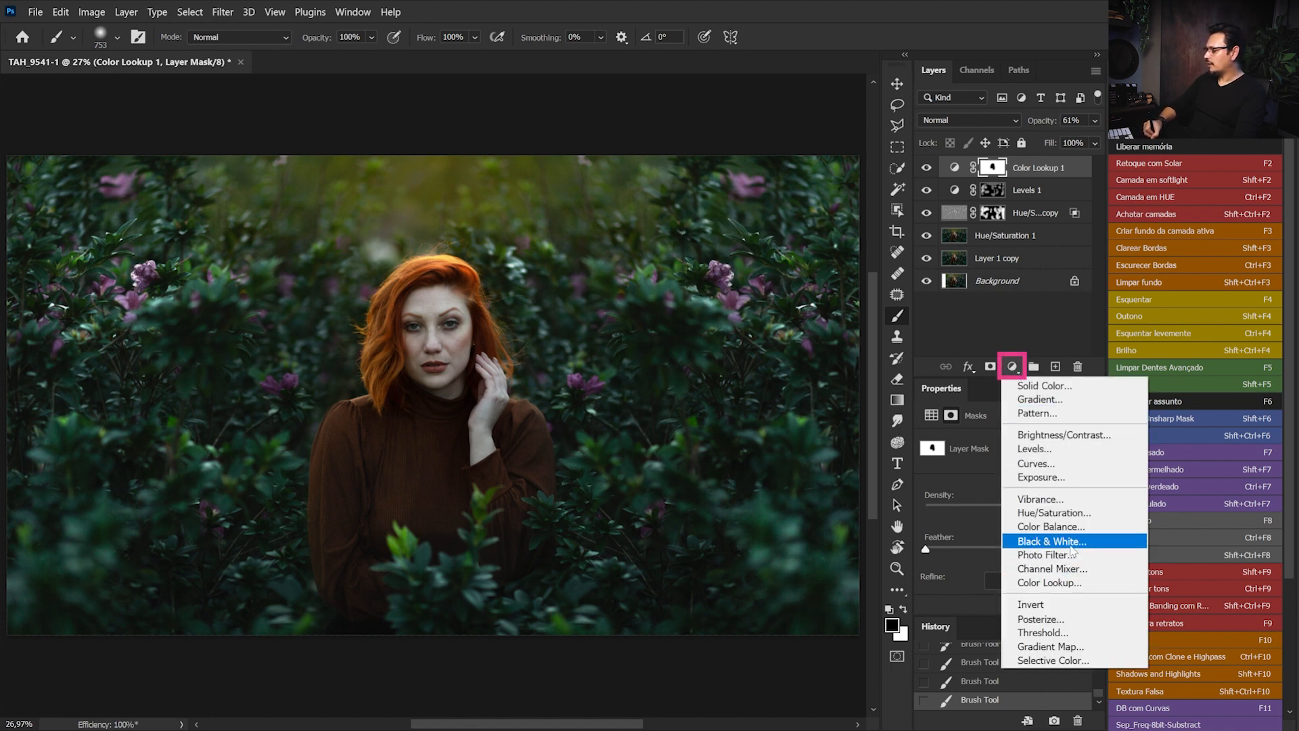
left_click(1049, 582)
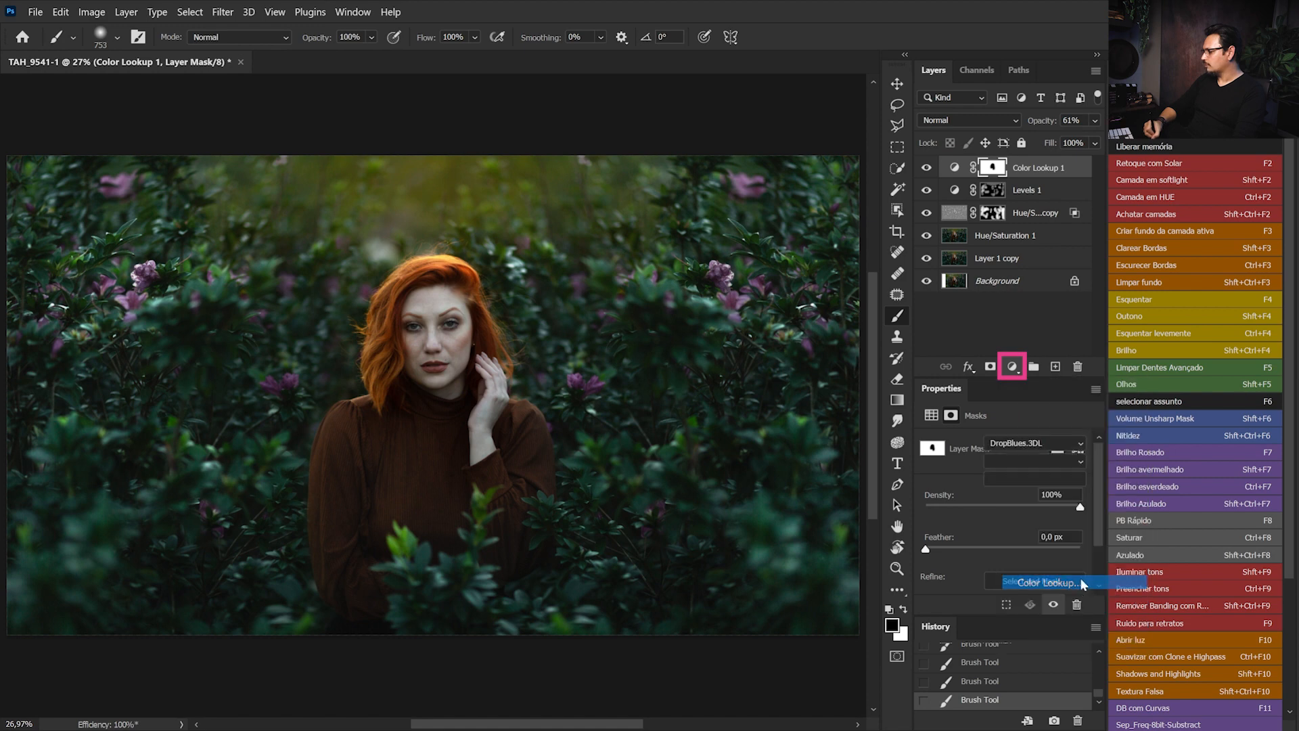
left_click(1016, 446)
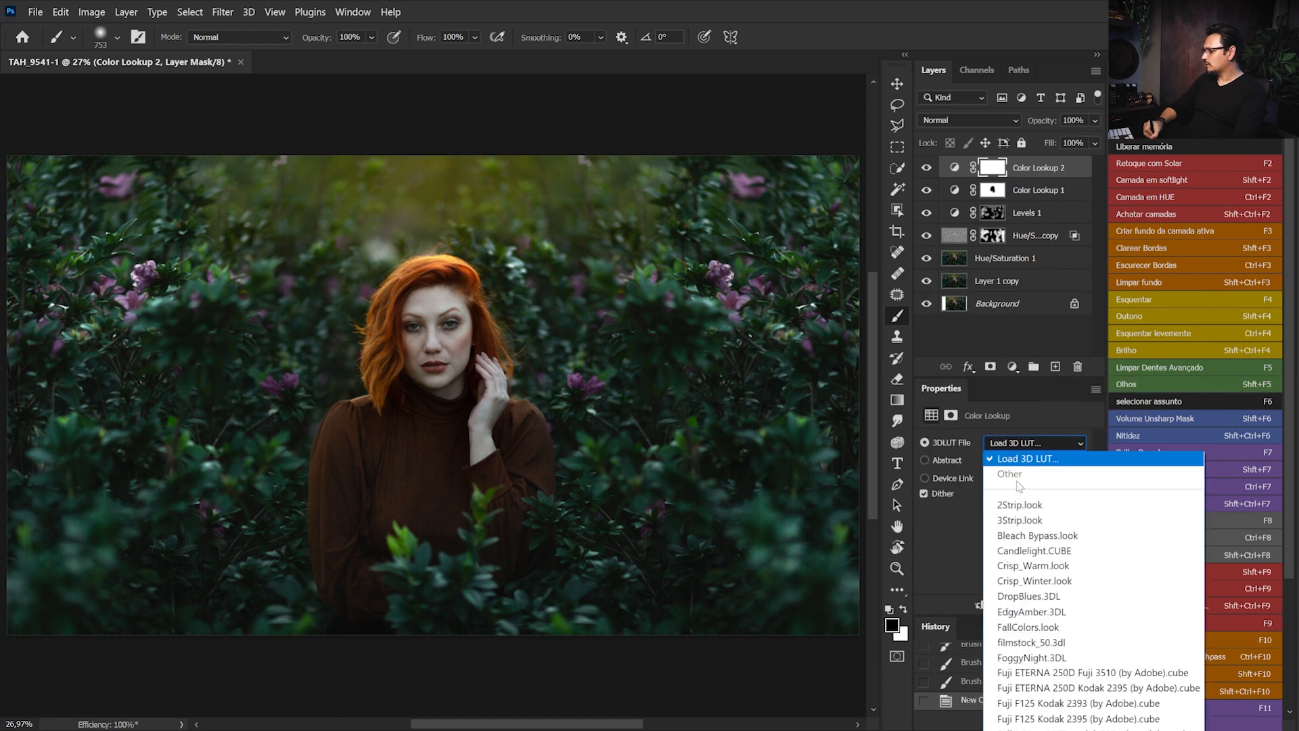
left_click(1051, 627)
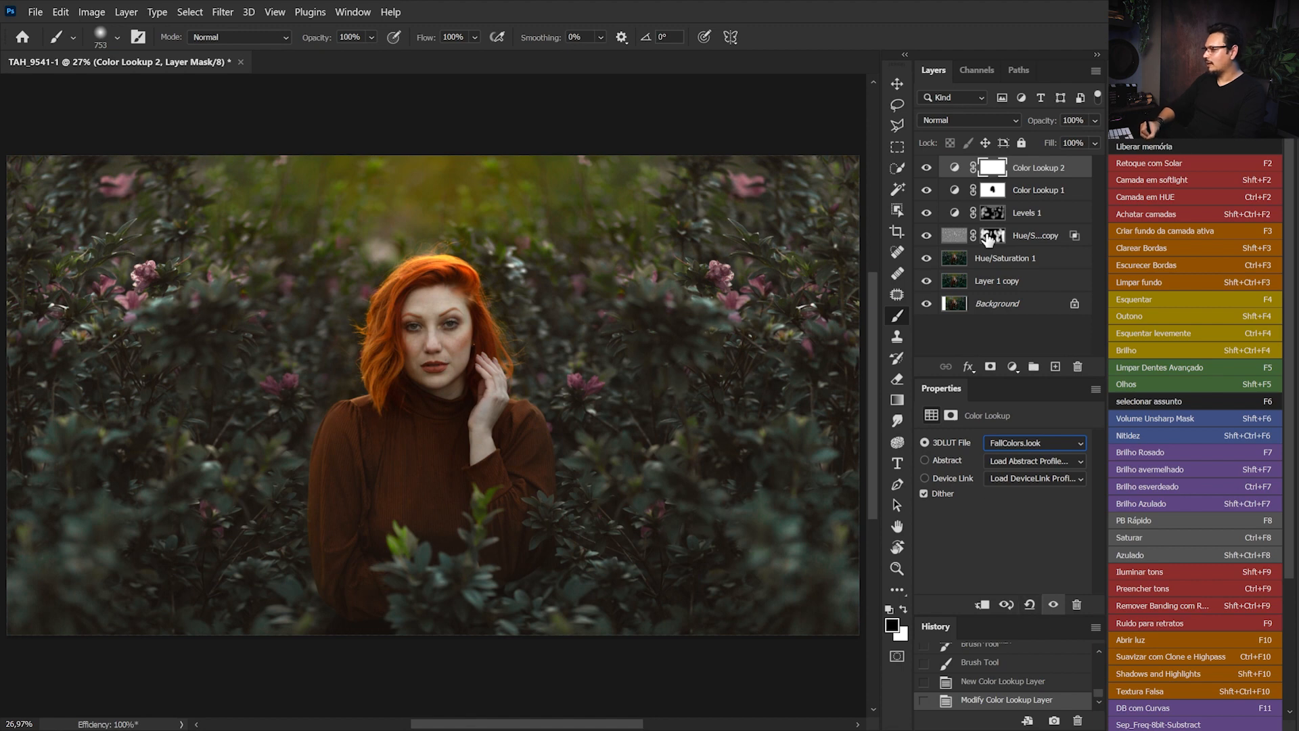
Set the Color Lookup 2 layer's blend mode to Soft Light and compare the picture with and without it.
left_click(967, 120)
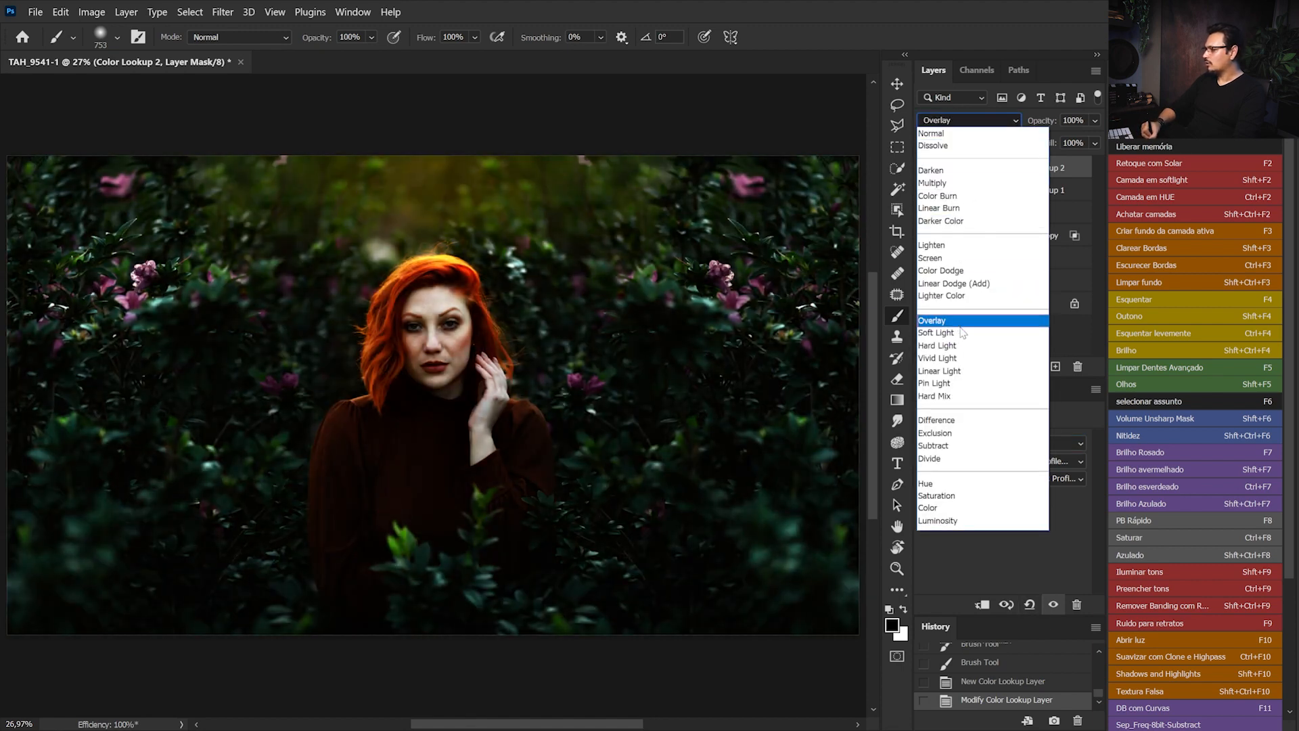
left_click(962, 332)
left_click(926, 167)
left_click(926, 167)
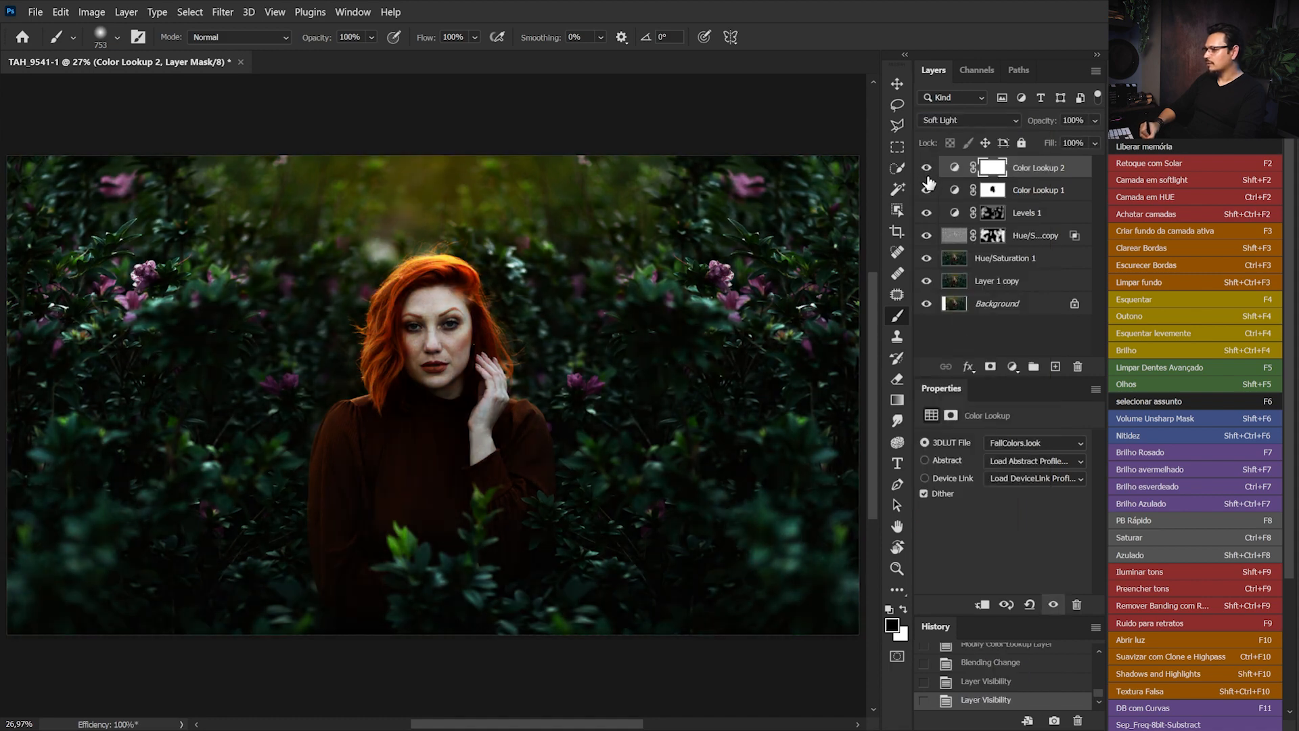
Invert the Color Lookup 2 mask and brush the grade in along the picture's upper edge with a 1342 px white brush.
left_click(993, 168)
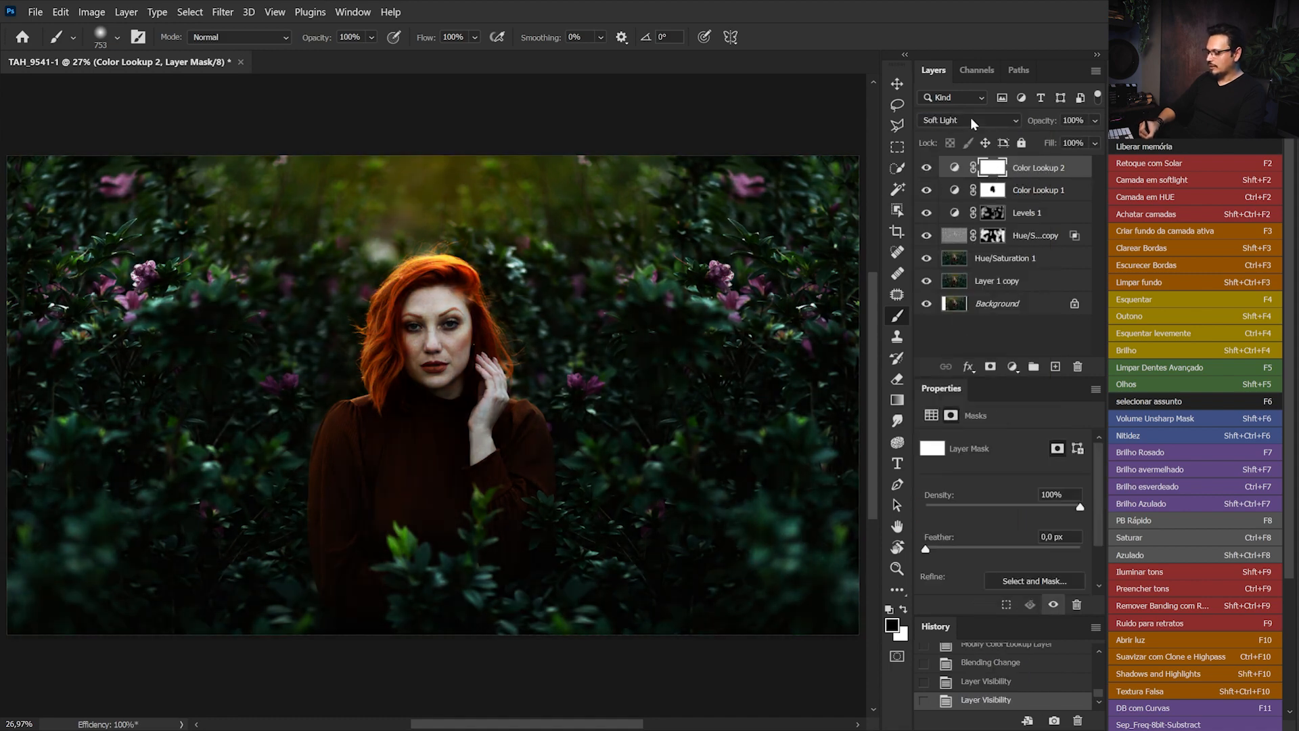
key("ctrl+i")
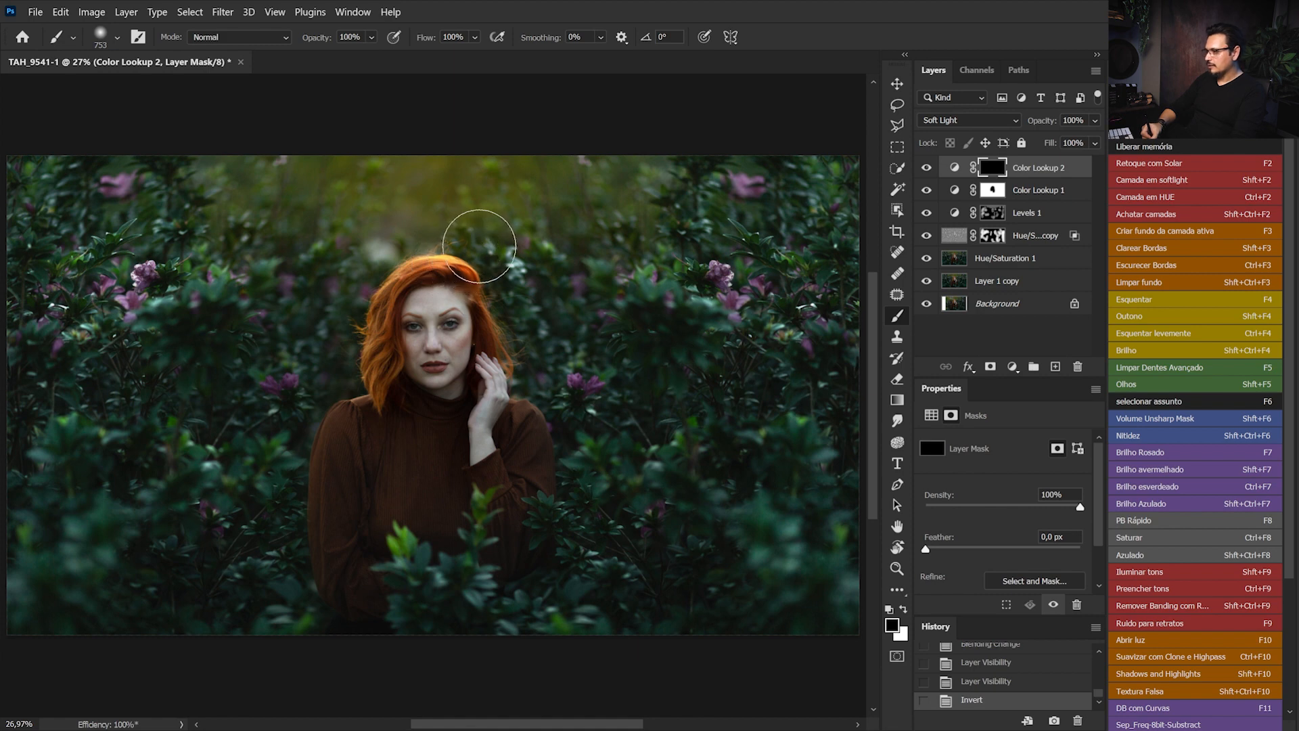
left_click_drag(324, 197, 406, 197)
mouse_move(568, 163)
left_mouse_down()
mouse_move(458, 130)
mouse_move(403, 139)
left_mouse_up()
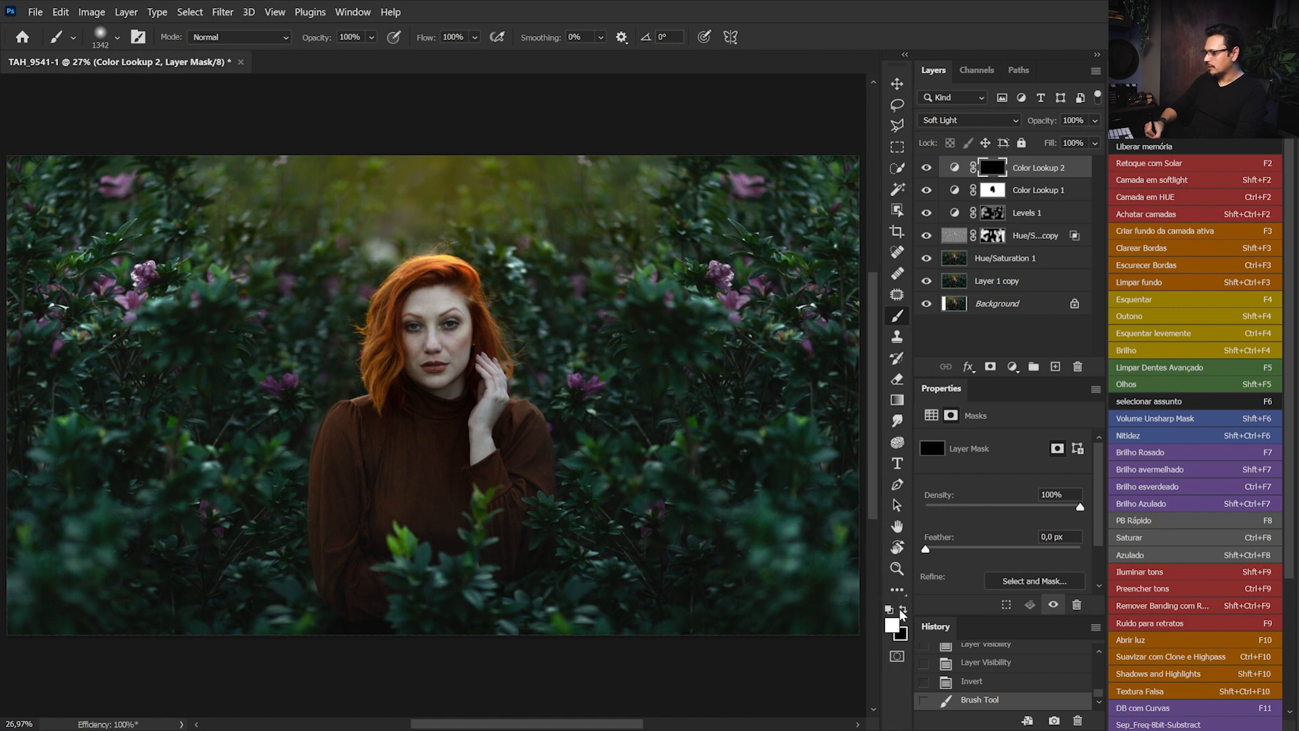
mouse_move(237, 173)
left_mouse_down()
mouse_move(636, 141)
mouse_move(678, 107)
left_mouse_up()
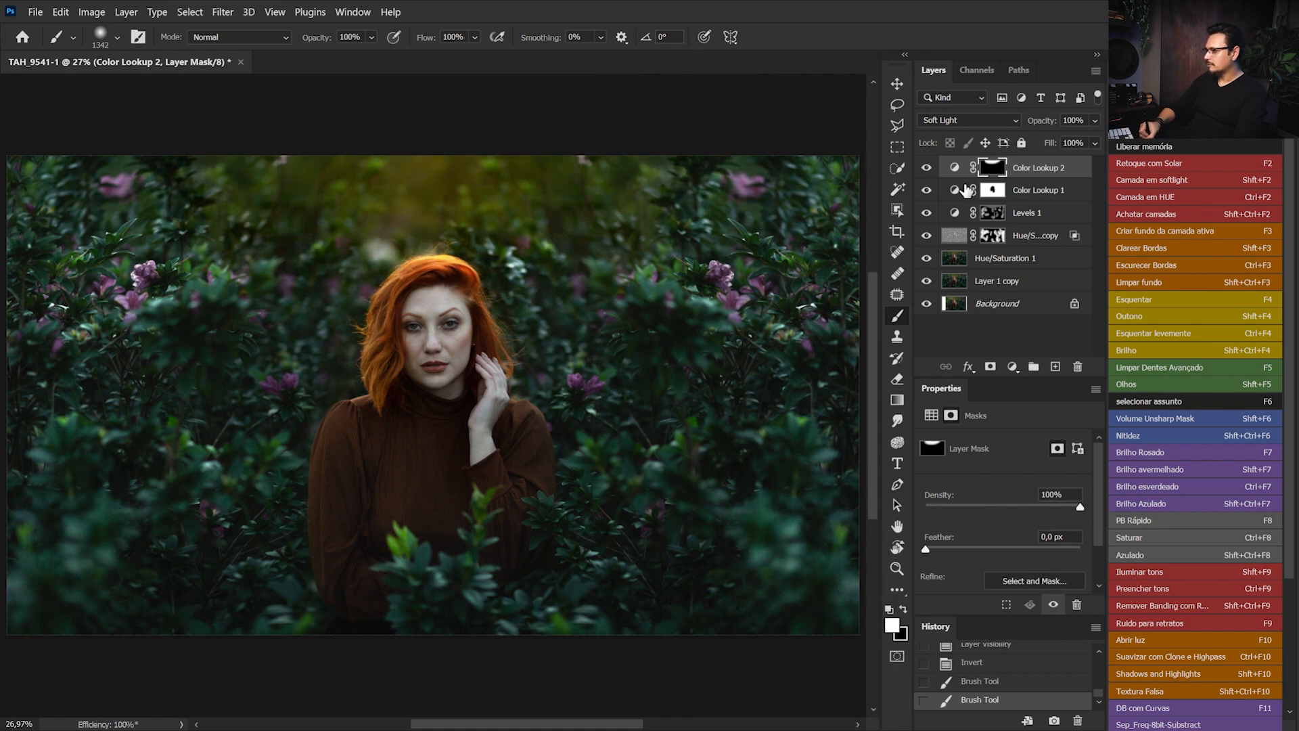
left_click_drag(429, 197, 632, 180)
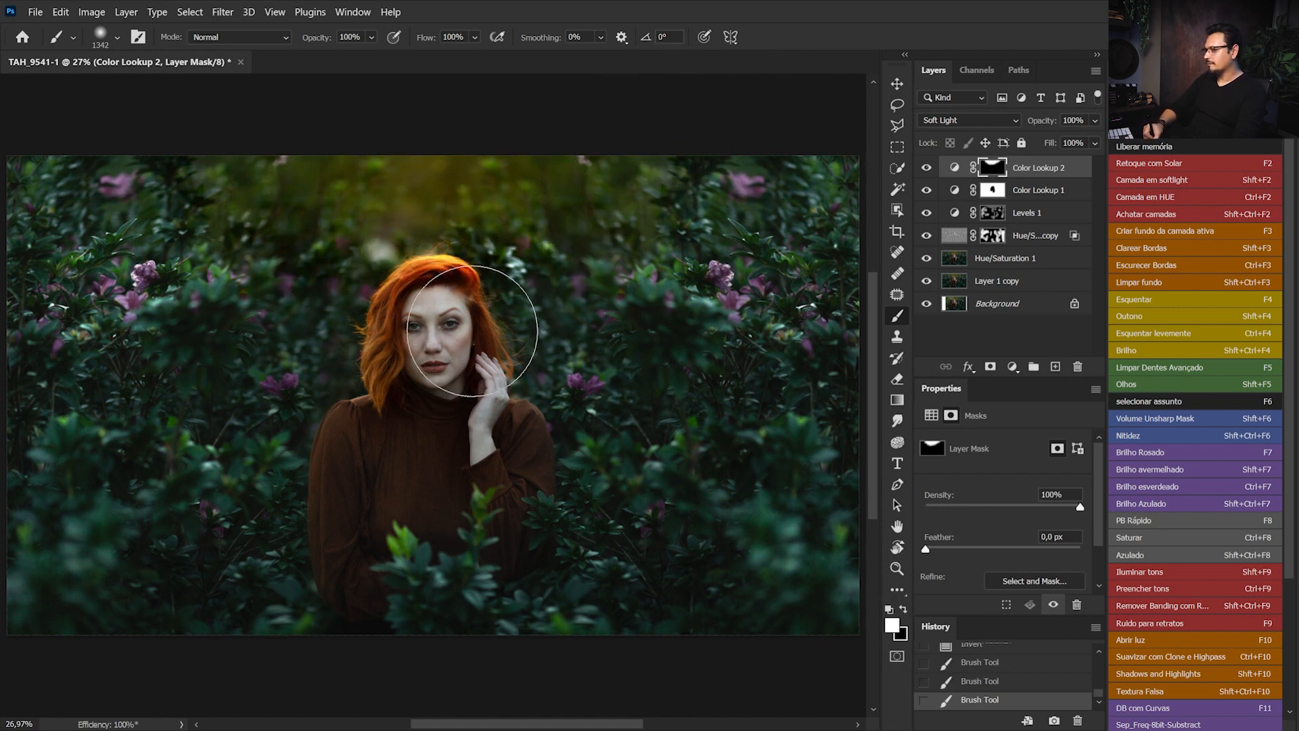
Paint the Color Lookup 2 mask black over the woman's head and compare the picture with the layer hidden and shown.
key("x")
mouse_move(455, 319)
left_mouse_down()
mouse_move(422, 373)
mouse_move(433, 338)
left_mouse_up()
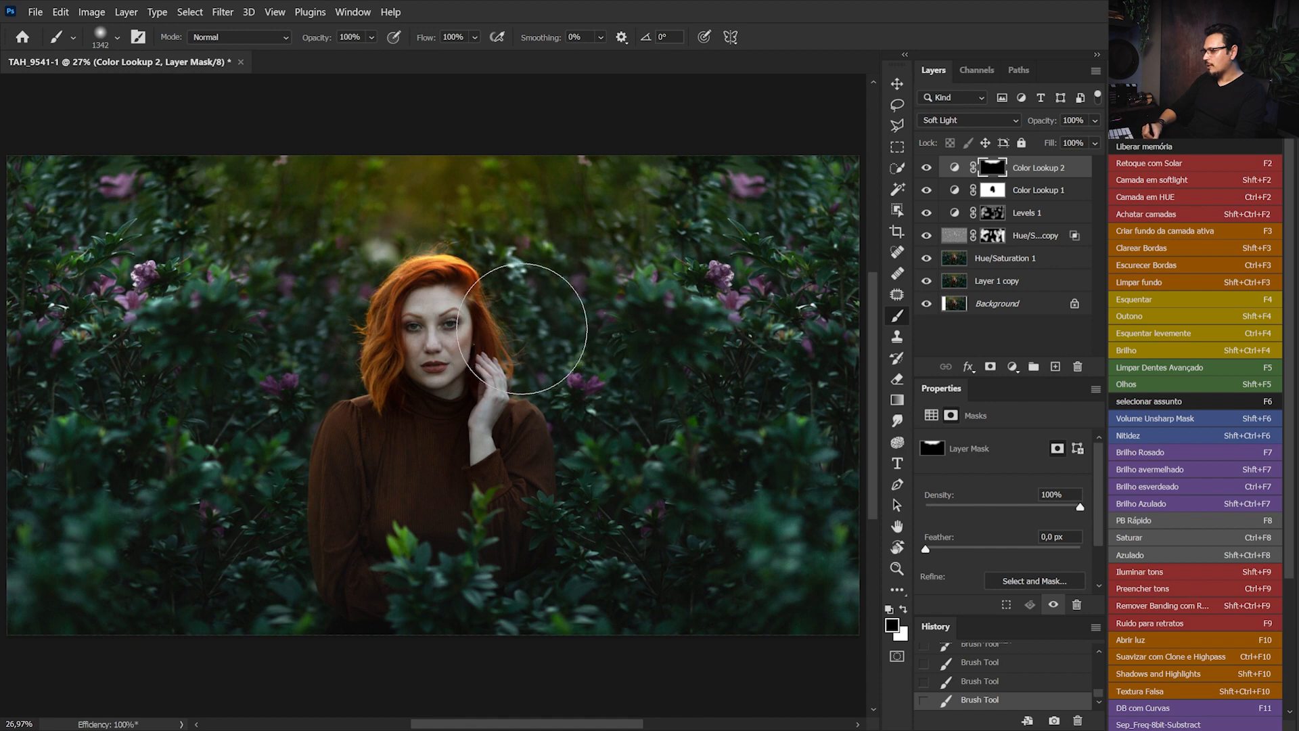
left_click(928, 168)
left_click(928, 168)
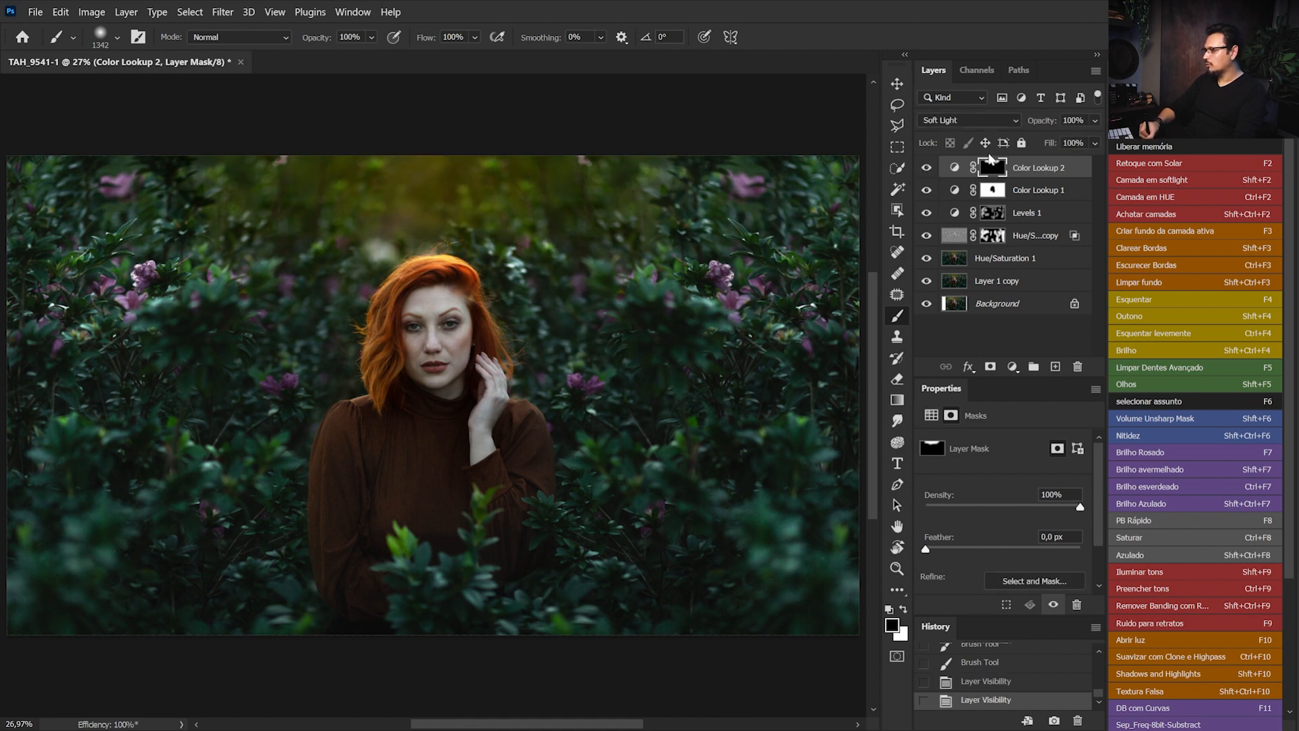
Duplicate the Color Lookup 2 layer and set the copy's blend mode to Screen.
key("ctrl+j")
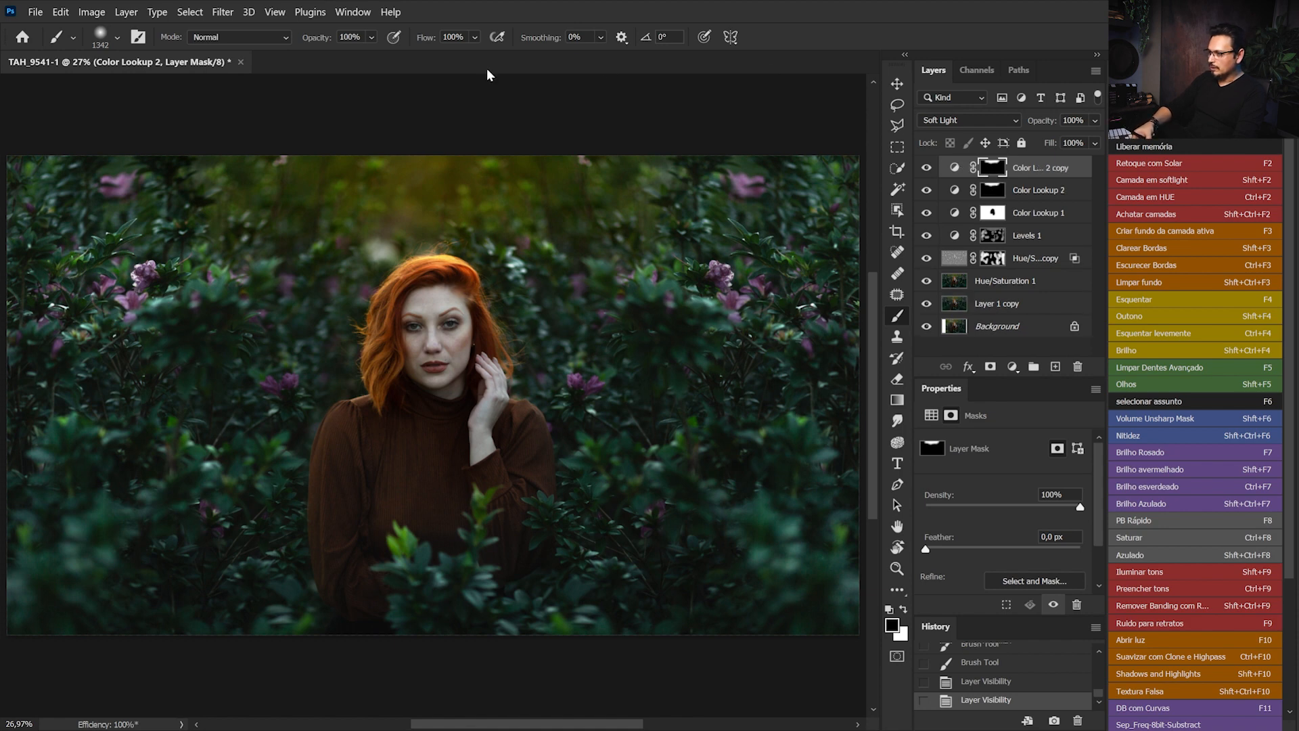
left_click(968, 119)
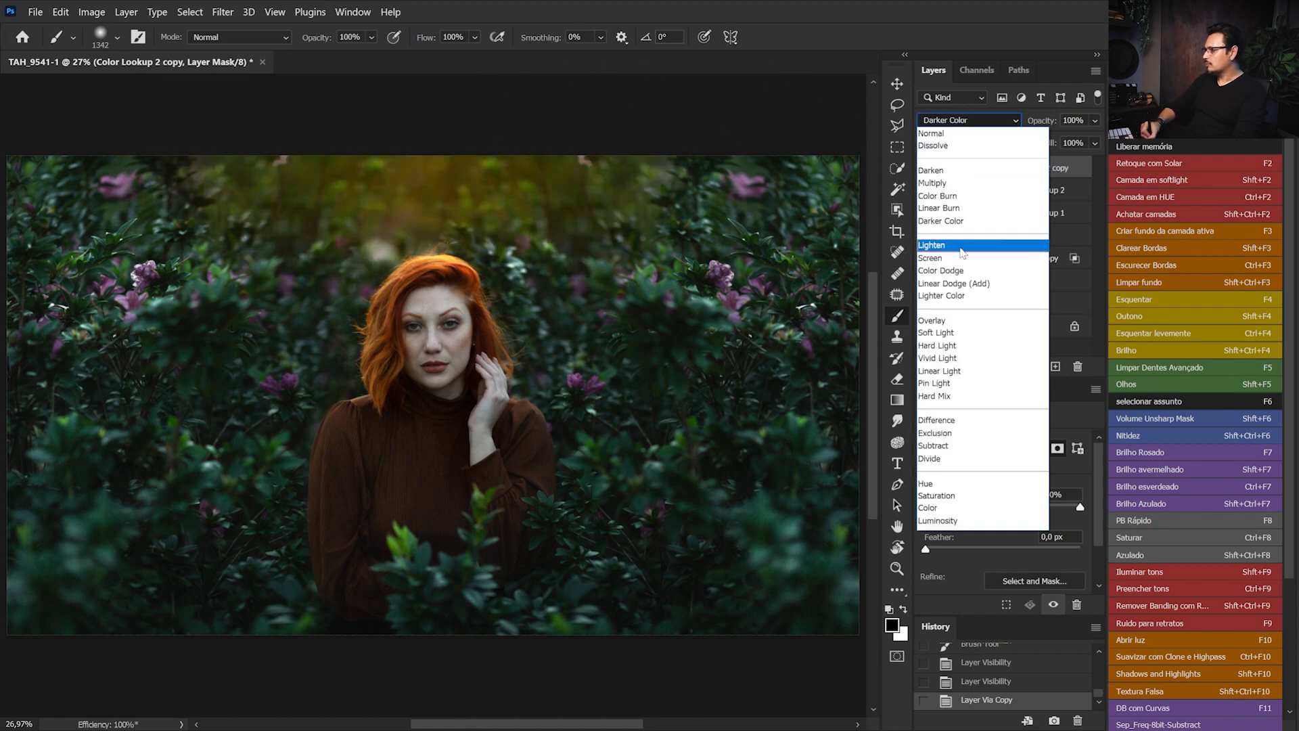
left_click(962, 260)
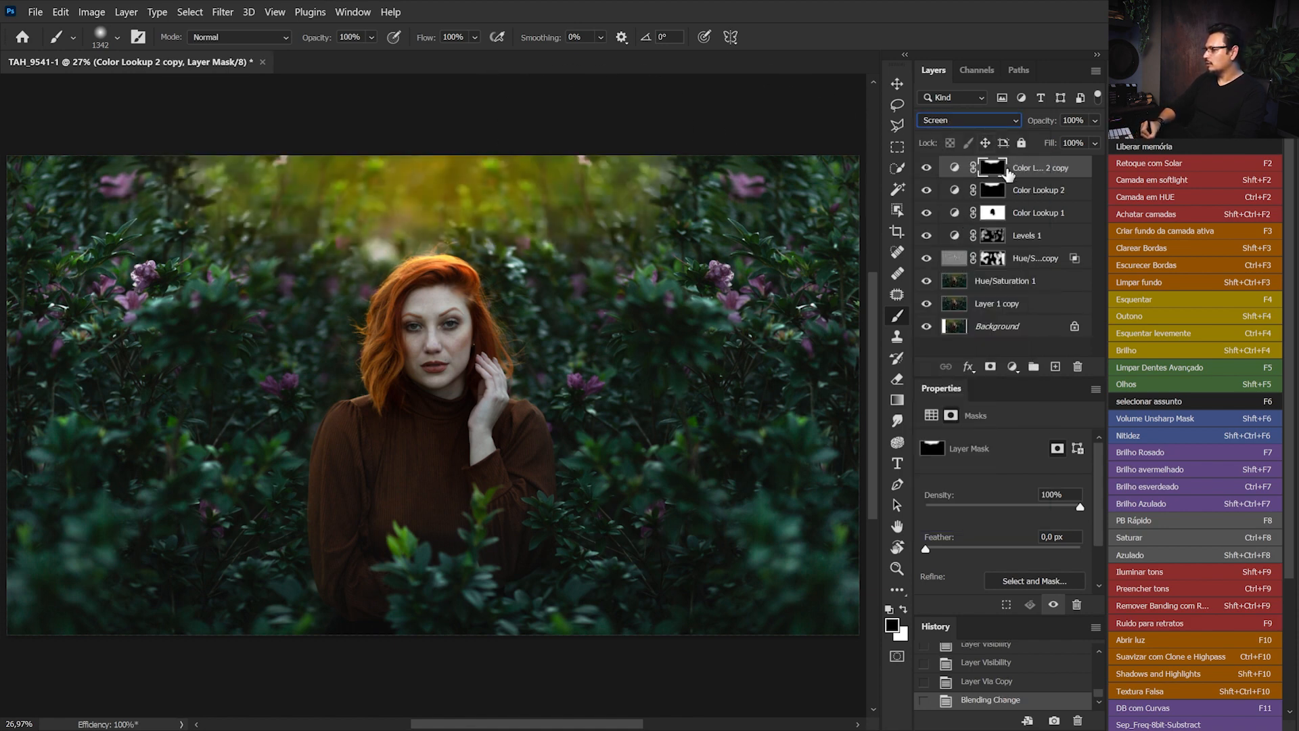
Feather the Color Lookup 2 copy's mask by 151.7 px, lower the layer's opacity to 54% and compare before and after.
left_click_drag(973, 550, 975, 548)
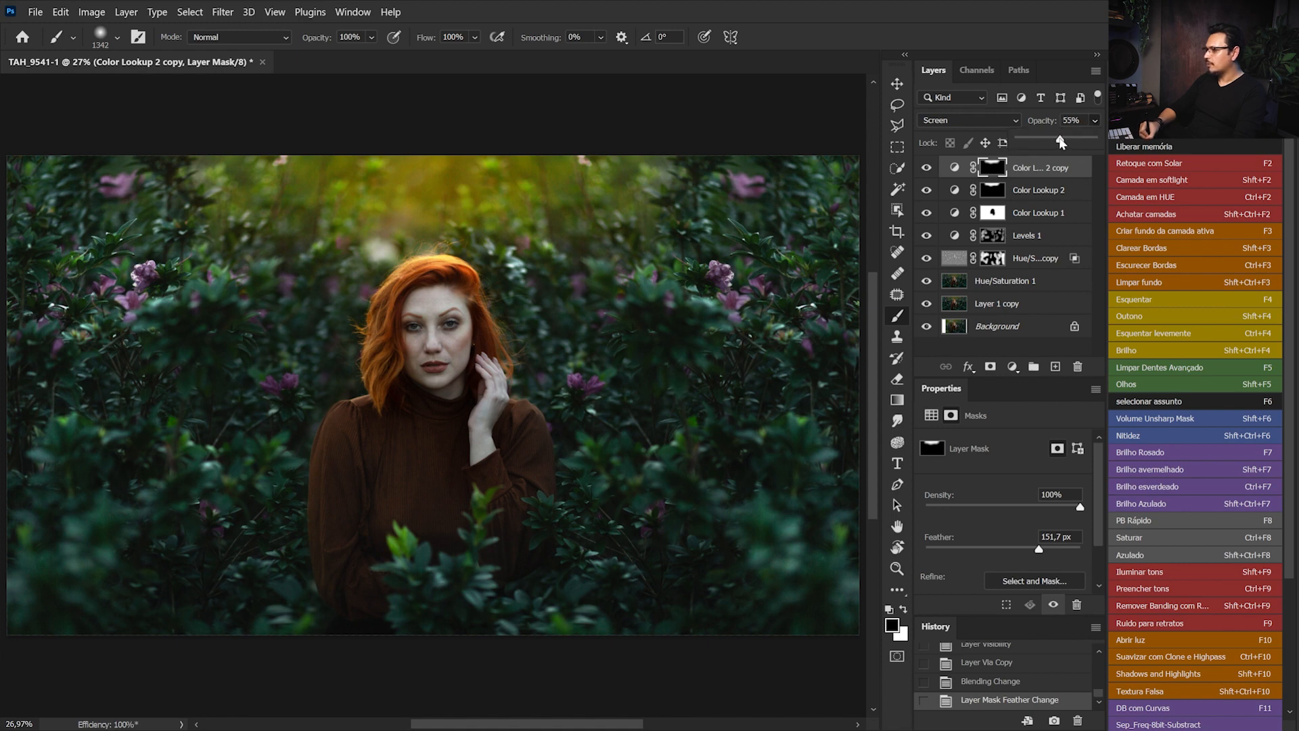
left_click_drag(1060, 142, 1064, 142)
left_click(926, 174)
left_click(927, 176)
left_click(927, 328)
left_click(927, 327)
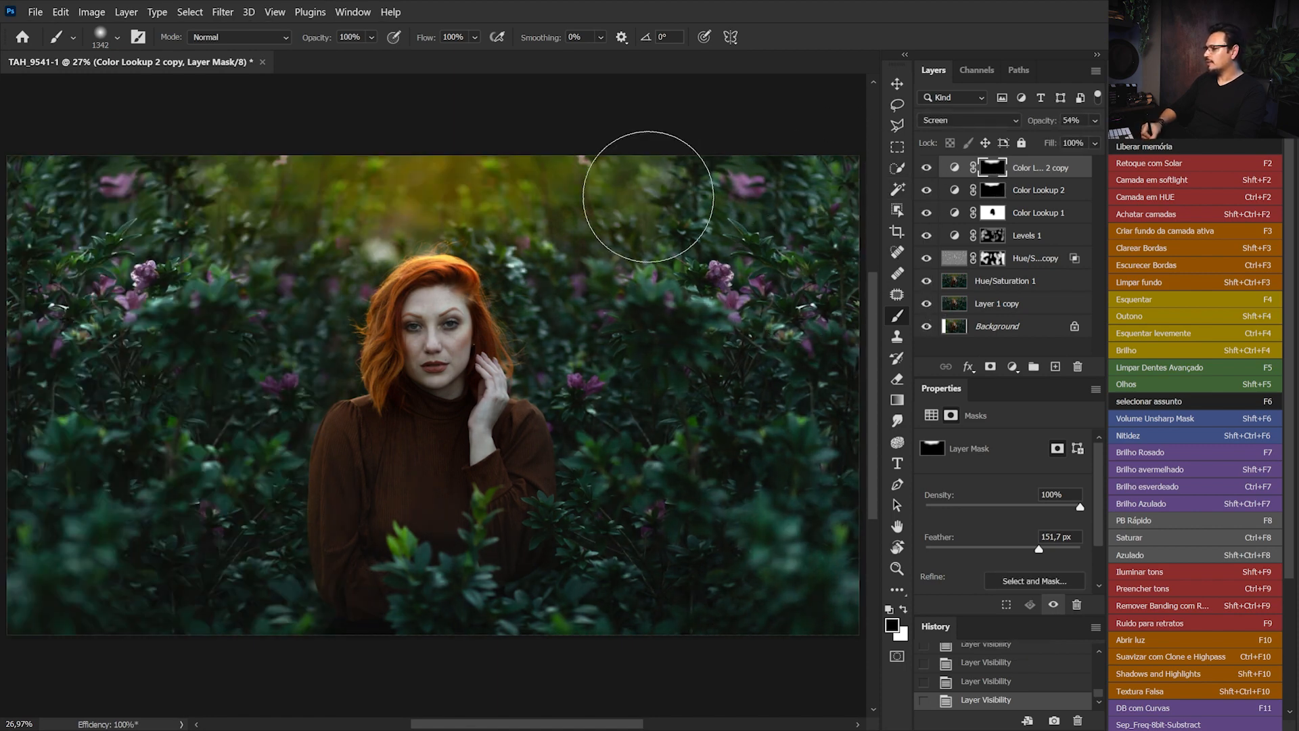
Extend the Screen copy's light across the upper foliage to both corners by painting its mask white.
left_click_drag(629, 187, 606, 188)
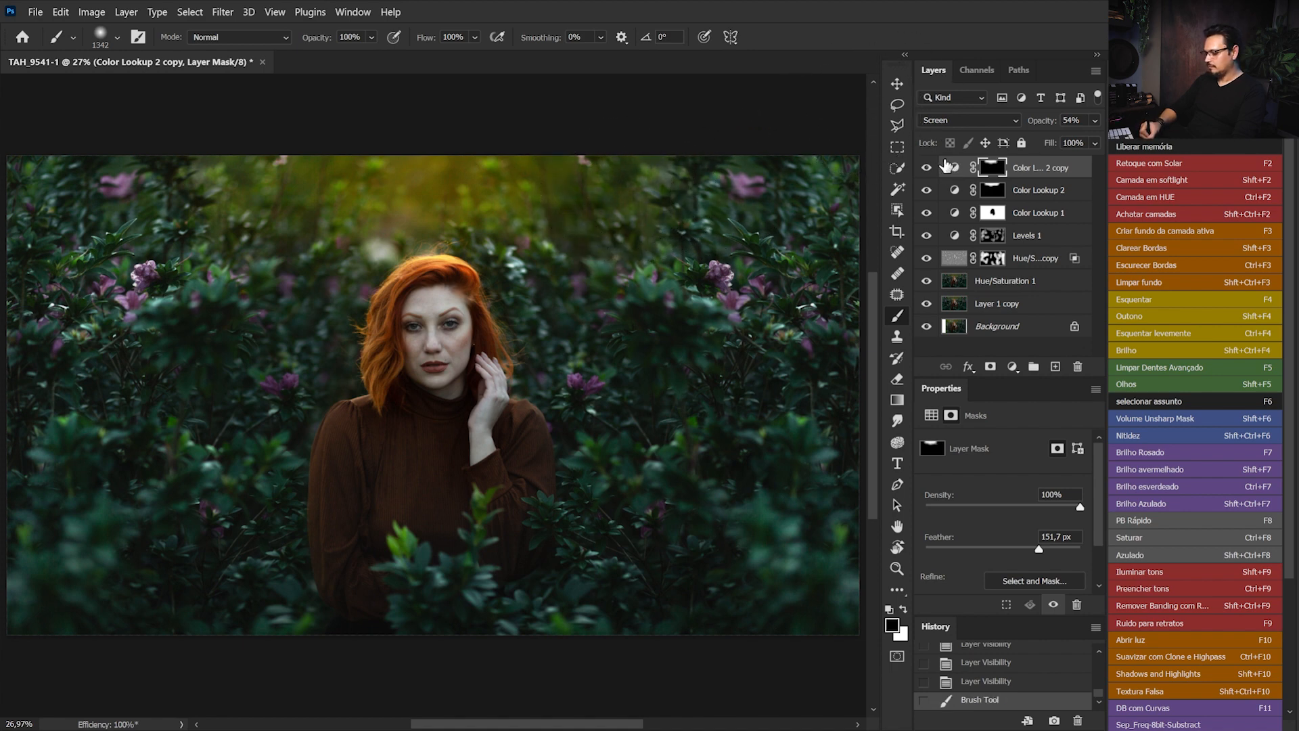
key("ctrl+z")
key("x")
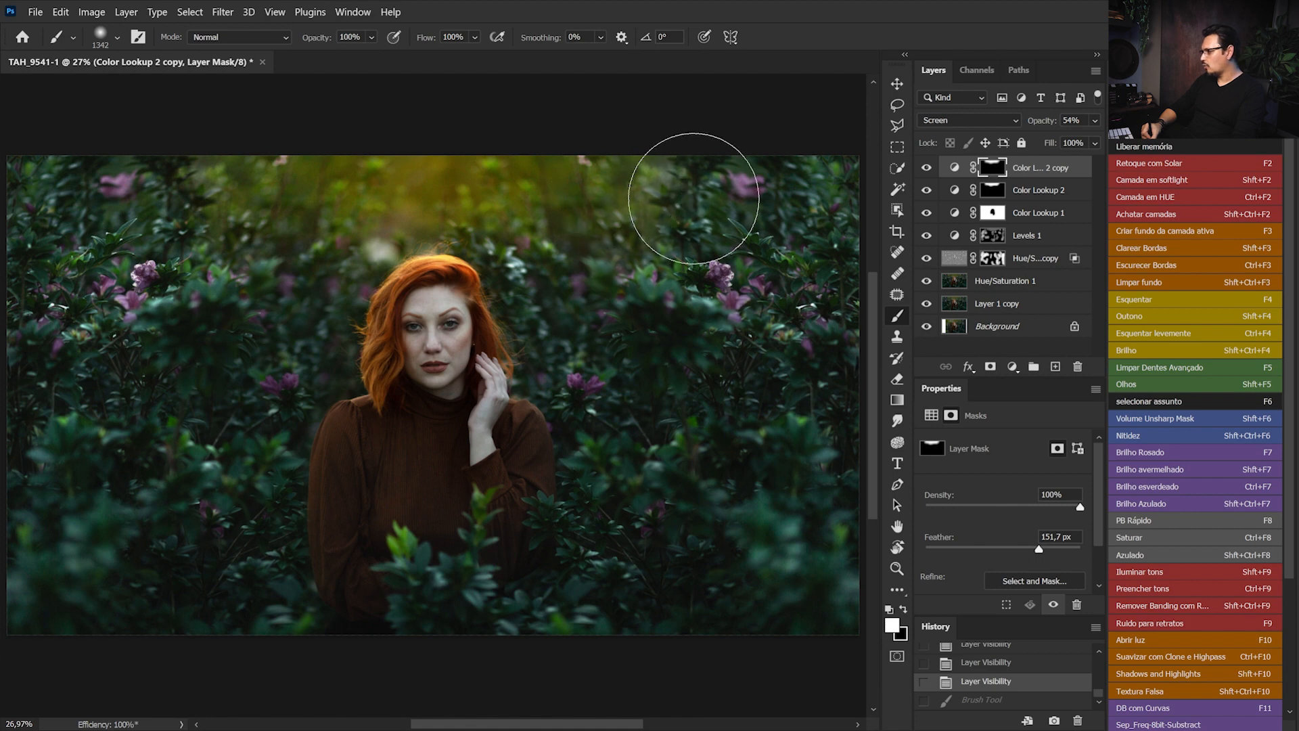
left_click_drag(642, 191, 739, 203)
left_click_drag(623, 197, 17, 108)
mouse_move(556, 163)
left_mouse_down()
mouse_move(449, 189)
mouse_move(27, 136)
left_mouse_up()
mouse_move(841, 160)
left_mouse_down()
mouse_move(814, 149)
mouse_move(859, 109)
left_mouse_up()
mouse_move(444, 443)
left_mouse_down()
mouse_move(415, 464)
mouse_move(455, 569)
left_mouse_up()
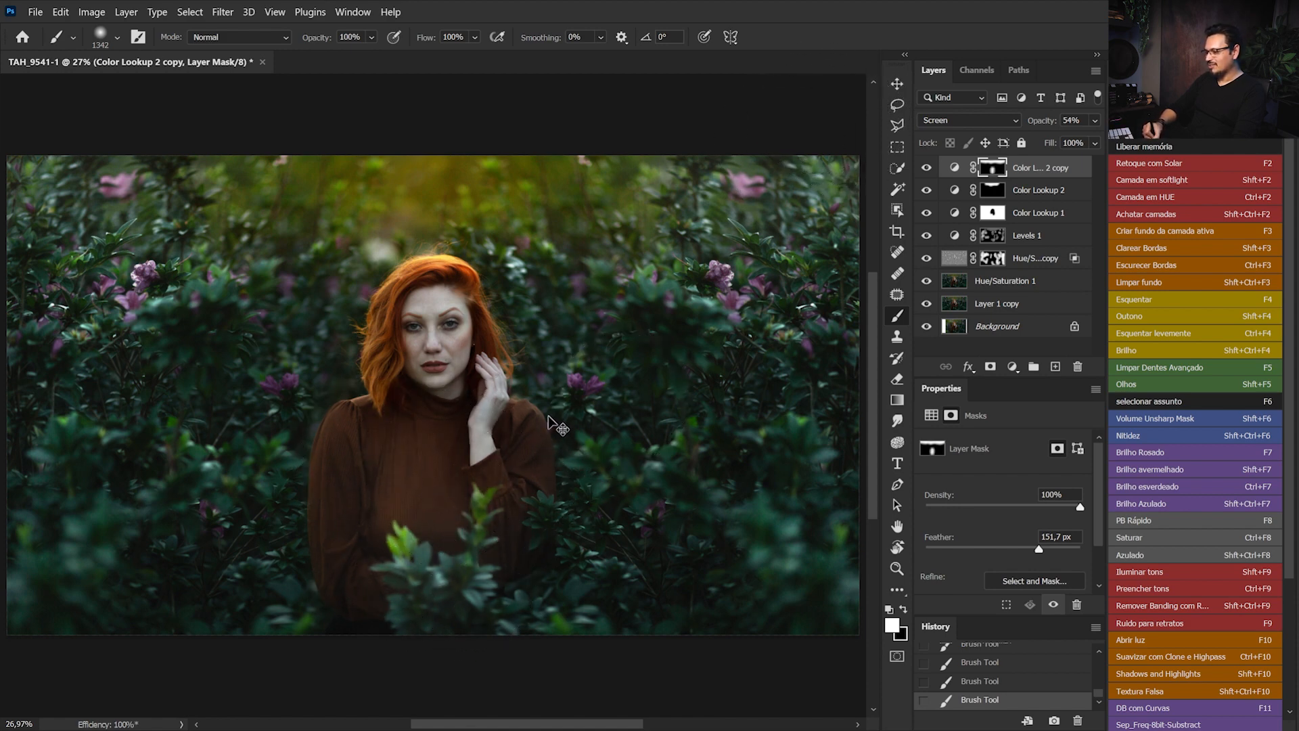
key("ctrl+z")
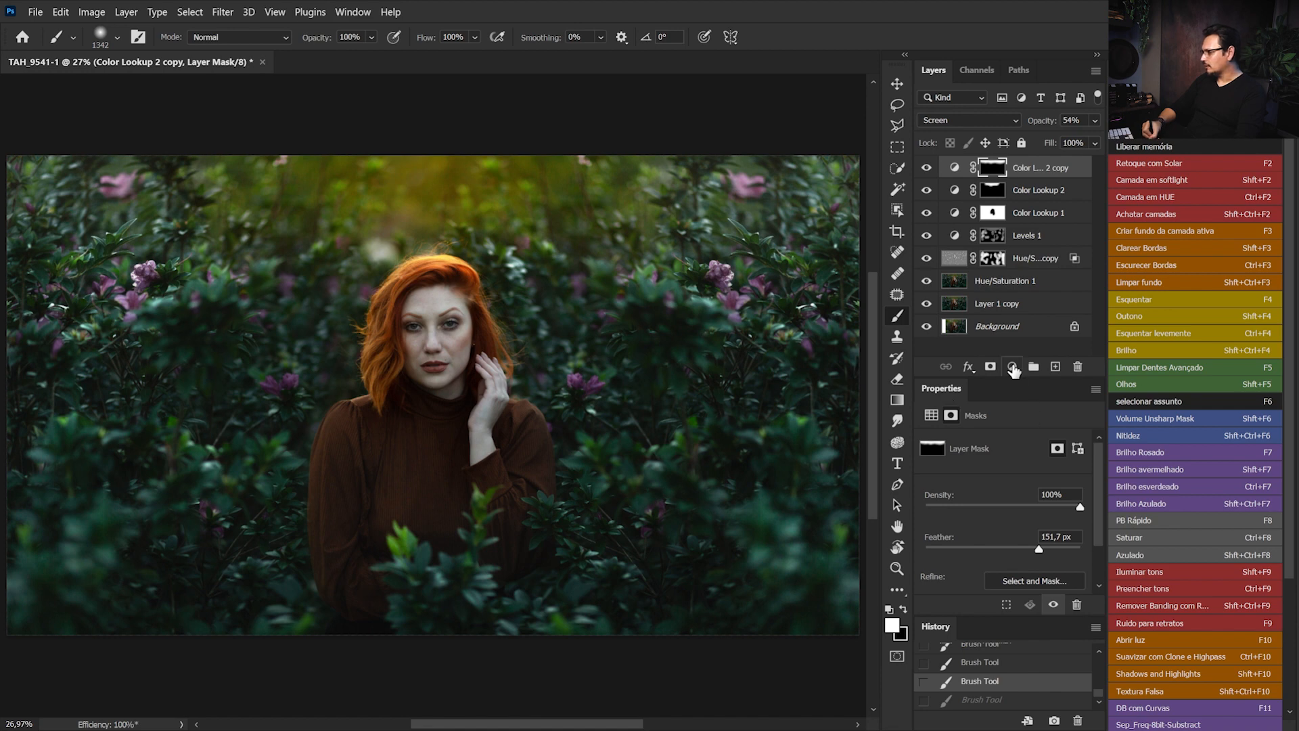
Add a Selective Color adjustment above the Color Lookup 2 copy and set the Reds' Cyan to -100%.
left_click(1012, 367)
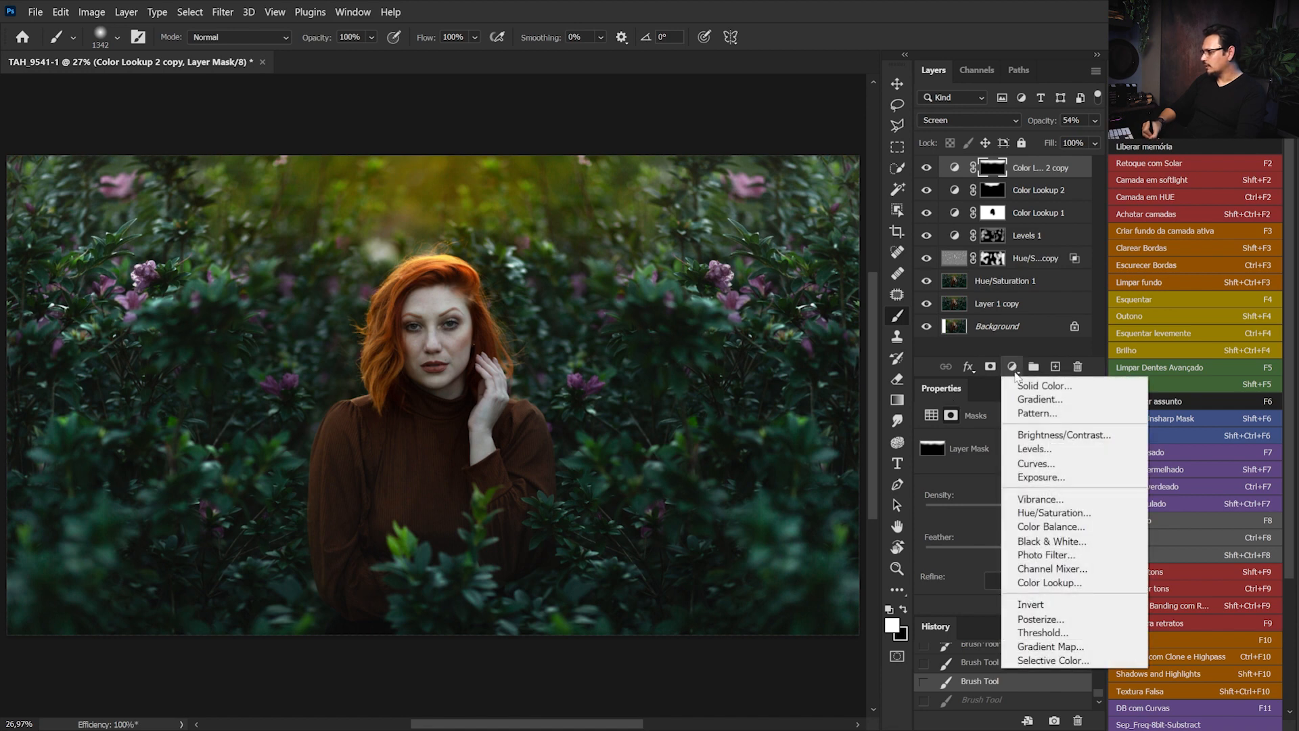
left_click(1067, 660)
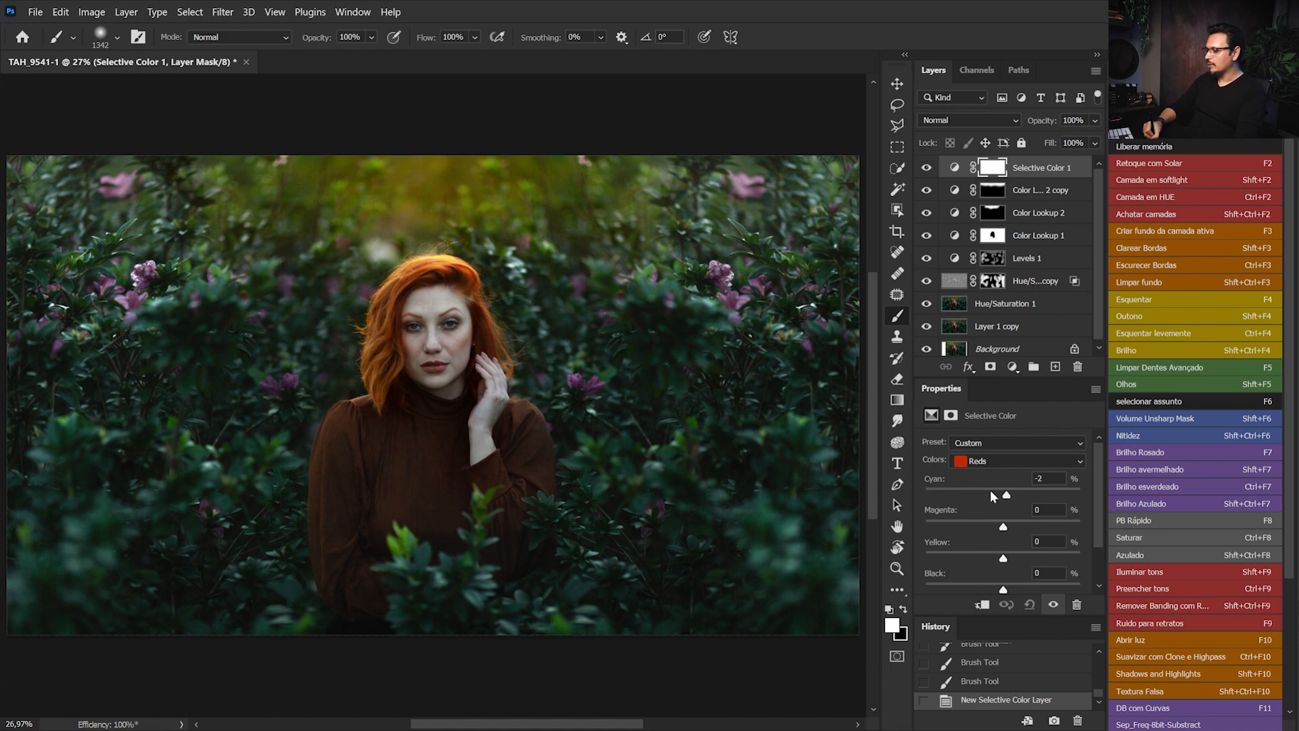
left_click_drag(953, 494, 951, 495)
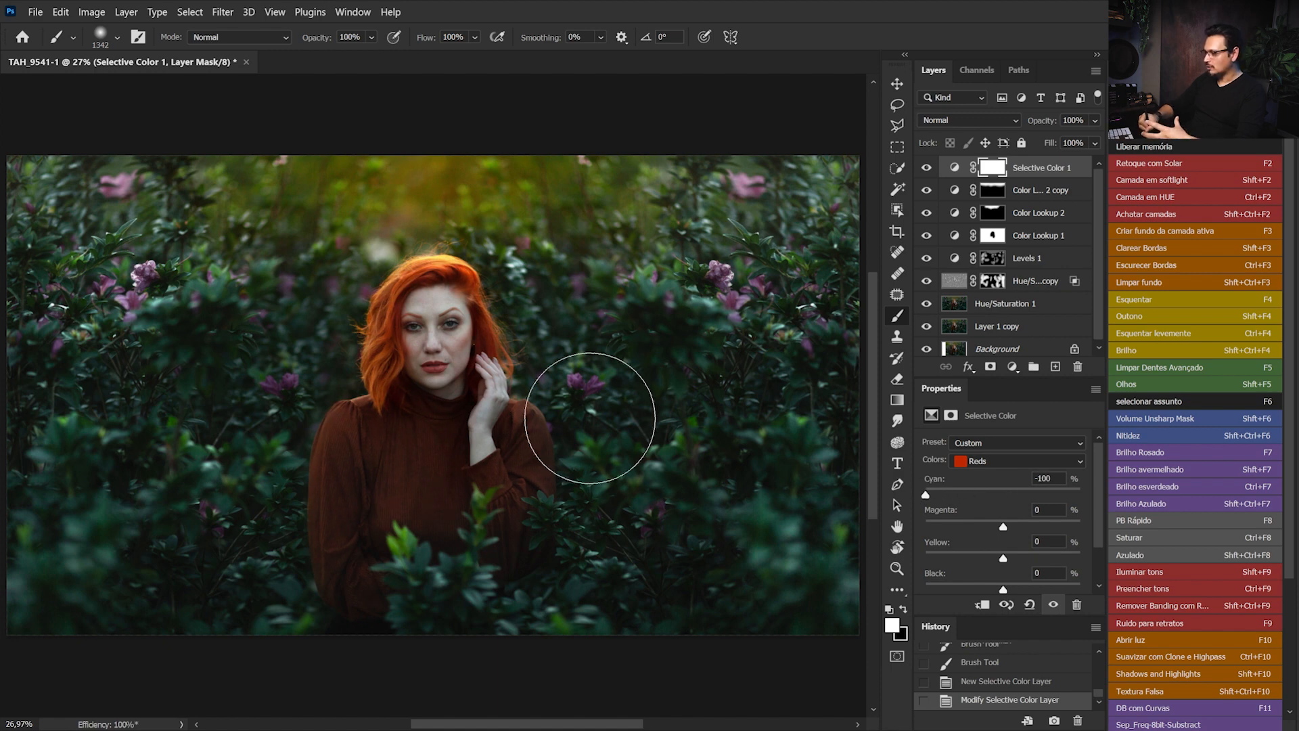
Partly mask the Selective Color effect off the woman's face with a 694 px black brush at 50% opacity.
key("bracketleft")
key("bracketleft")
key("bracketleft")
key("bracketleft")
key("bracketleft")
key("bracketleft")
key("5")
mouse_move(589, 417)
left_mouse_down()
mouse_move(514, 433)
mouse_move(719, 354)
left_mouse_up()
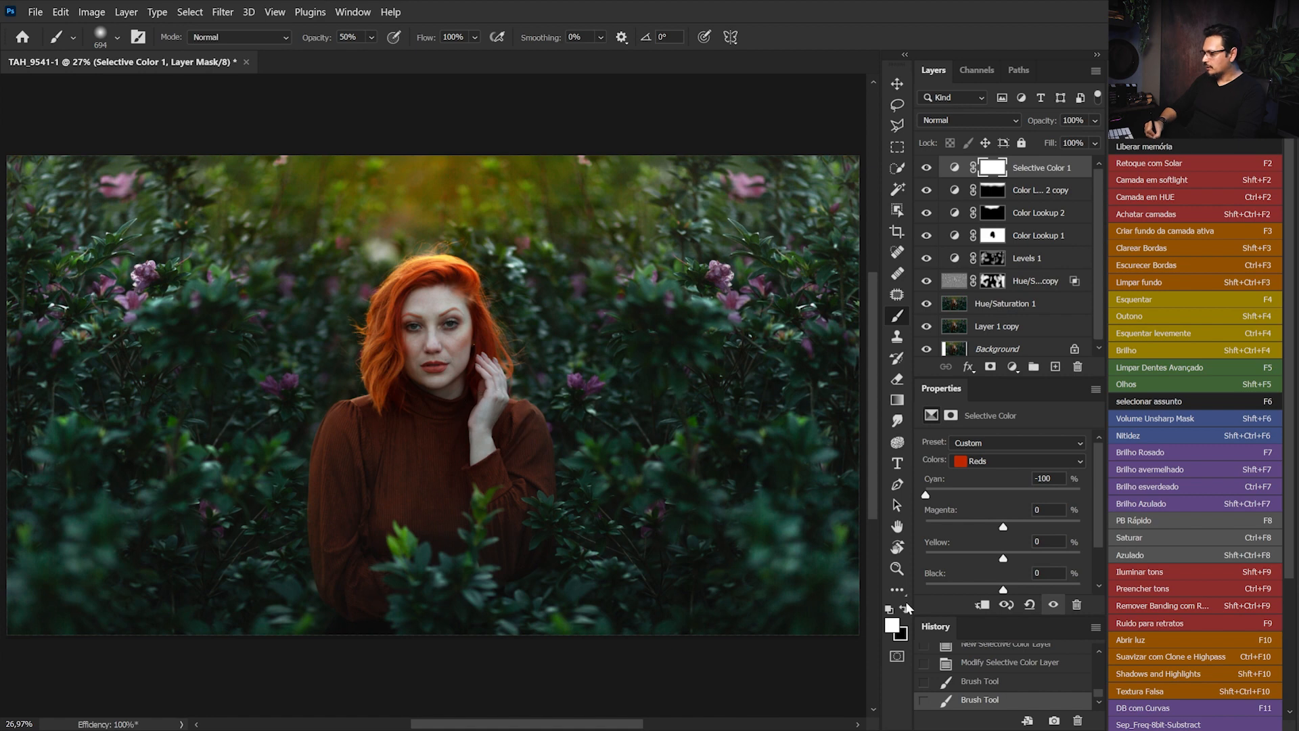
mouse_move(410, 370)
left_mouse_down()
mouse_move(442, 321)
mouse_move(413, 352)
left_mouse_up()
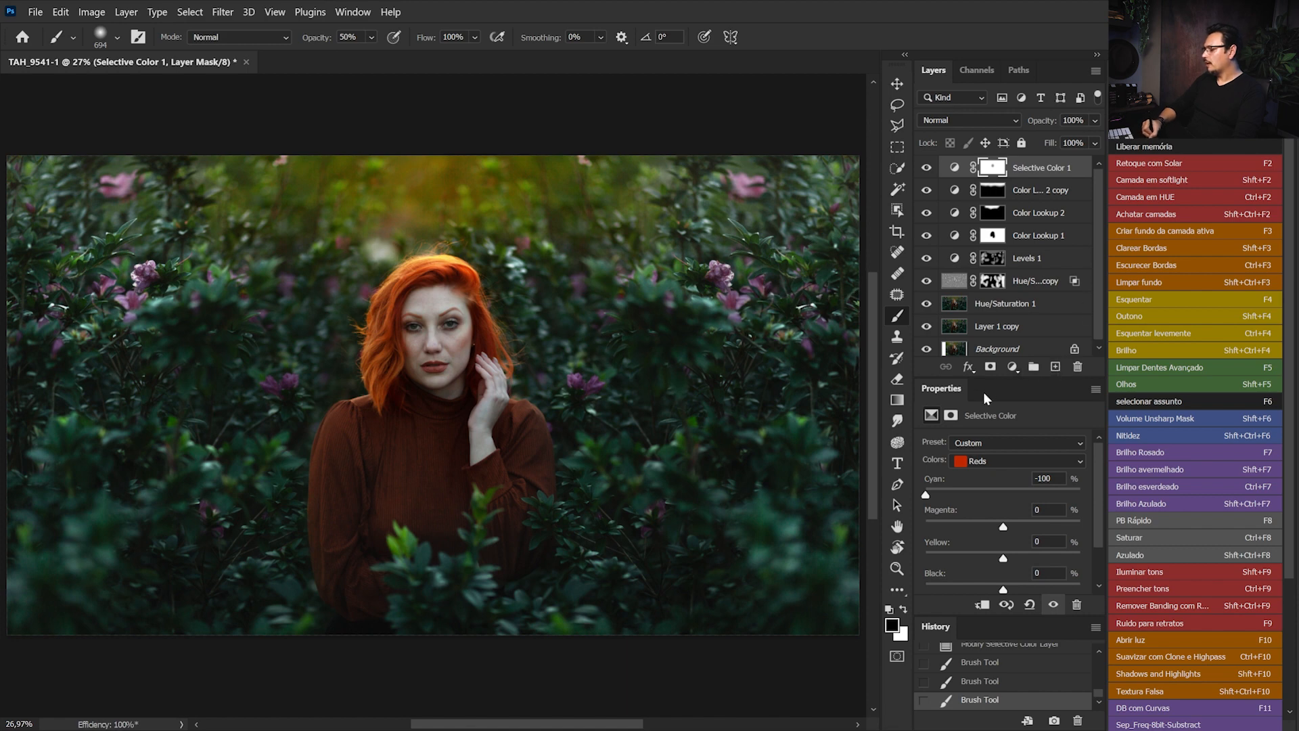
Add a Color Lookup adjustment above Selective Color 1 using the EdgyAmber.3DL LUT and lower its opacity to 68%.
left_click(1014, 371)
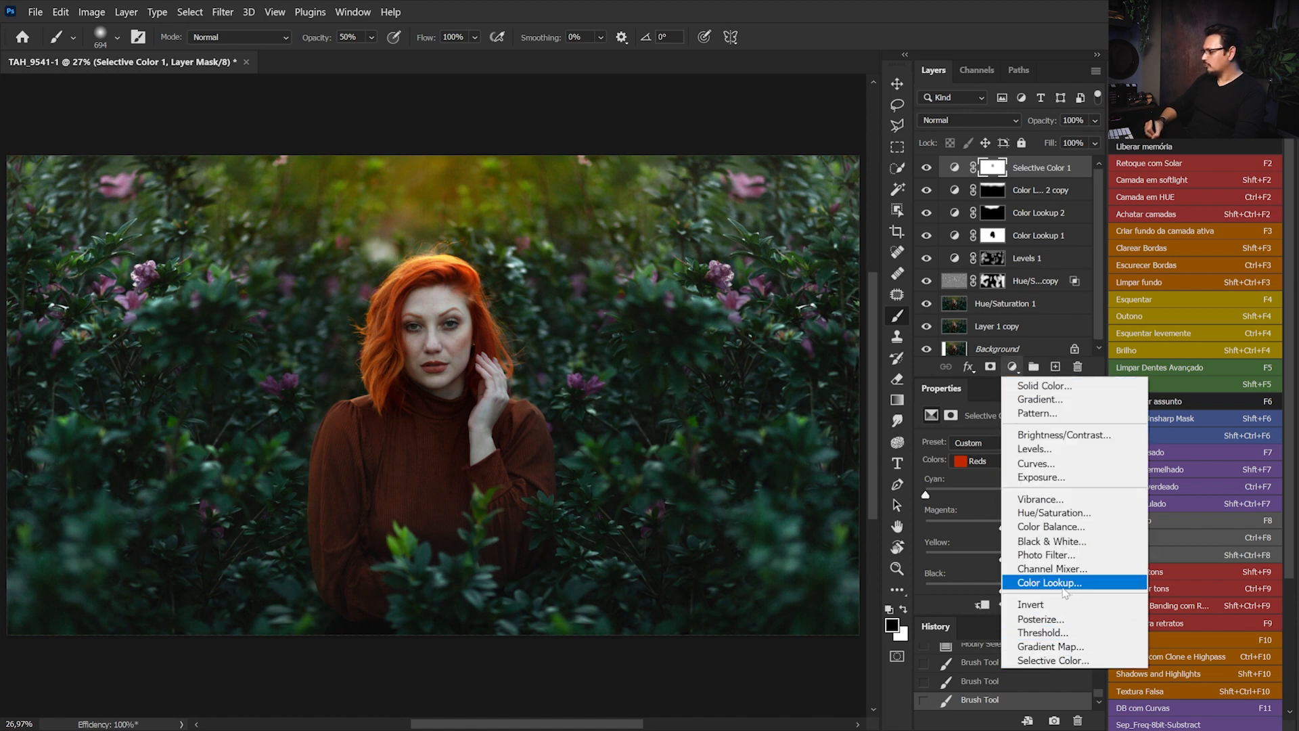
left_click(1049, 582)
left_click(1026, 444)
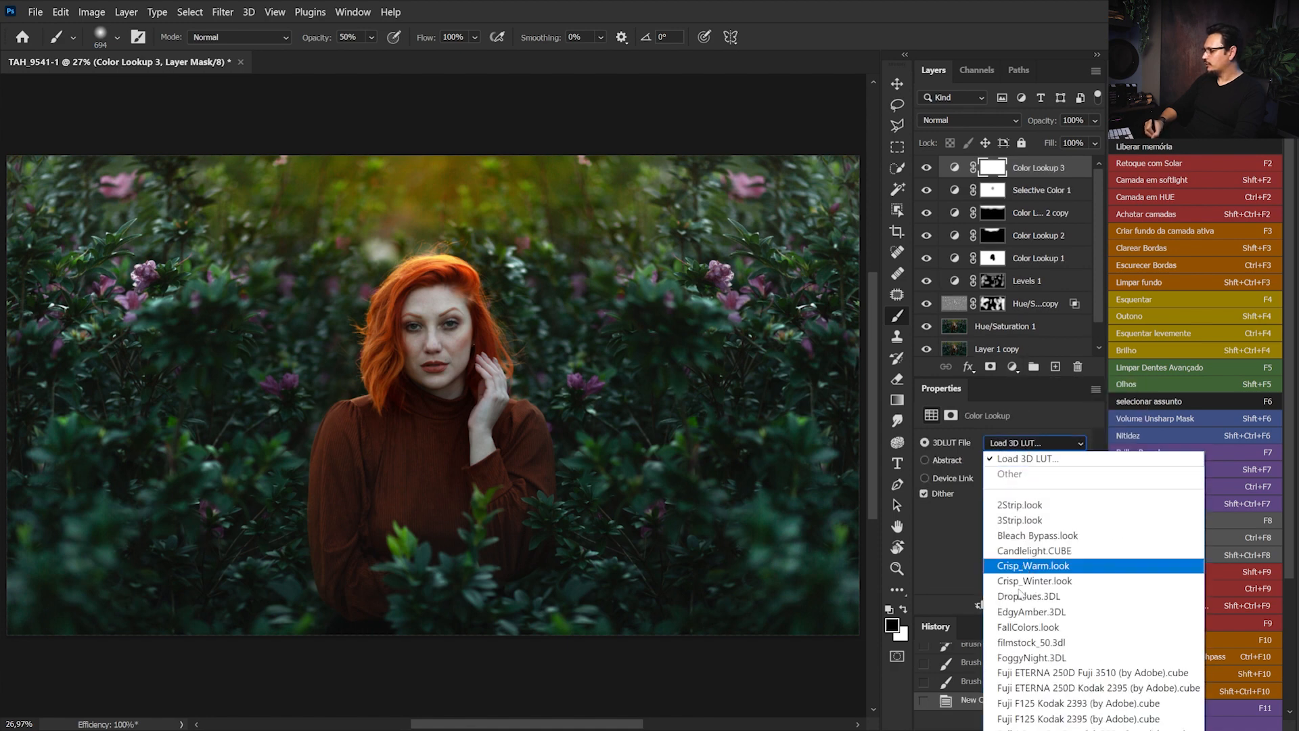
left_click(1031, 611)
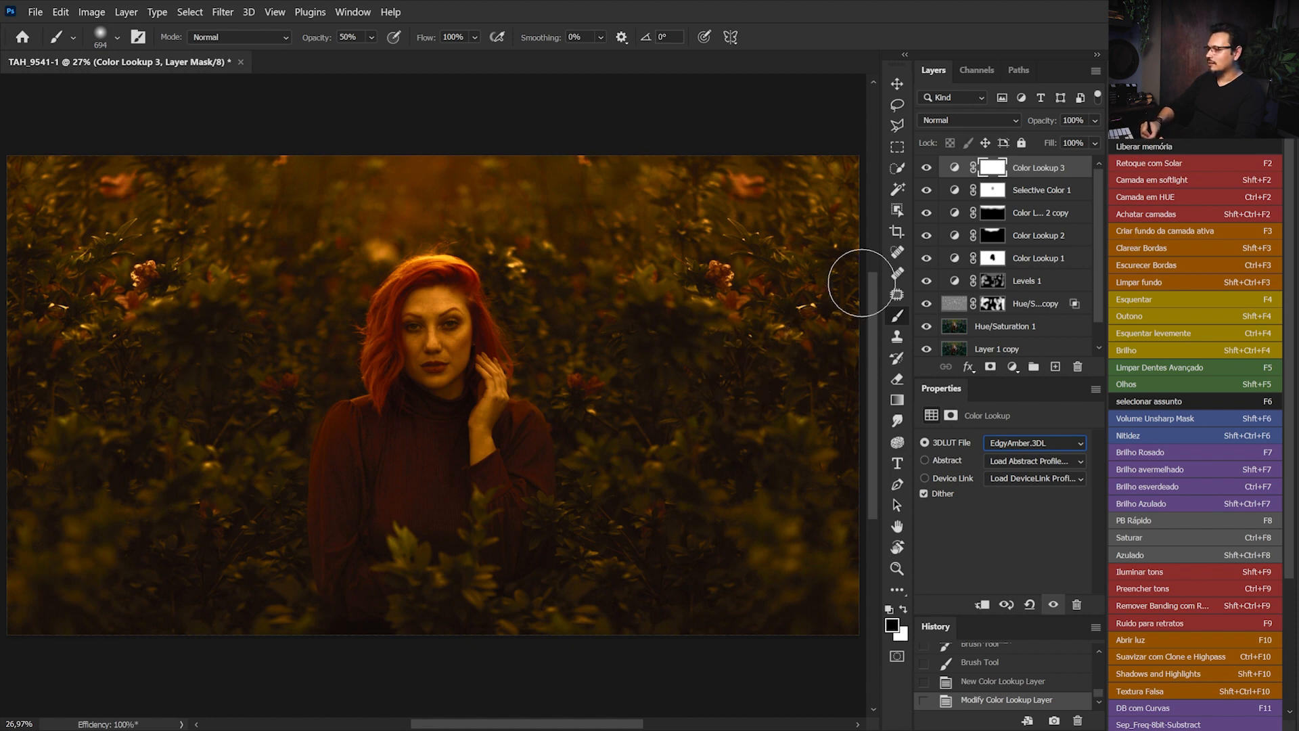
left_click(1094, 120)
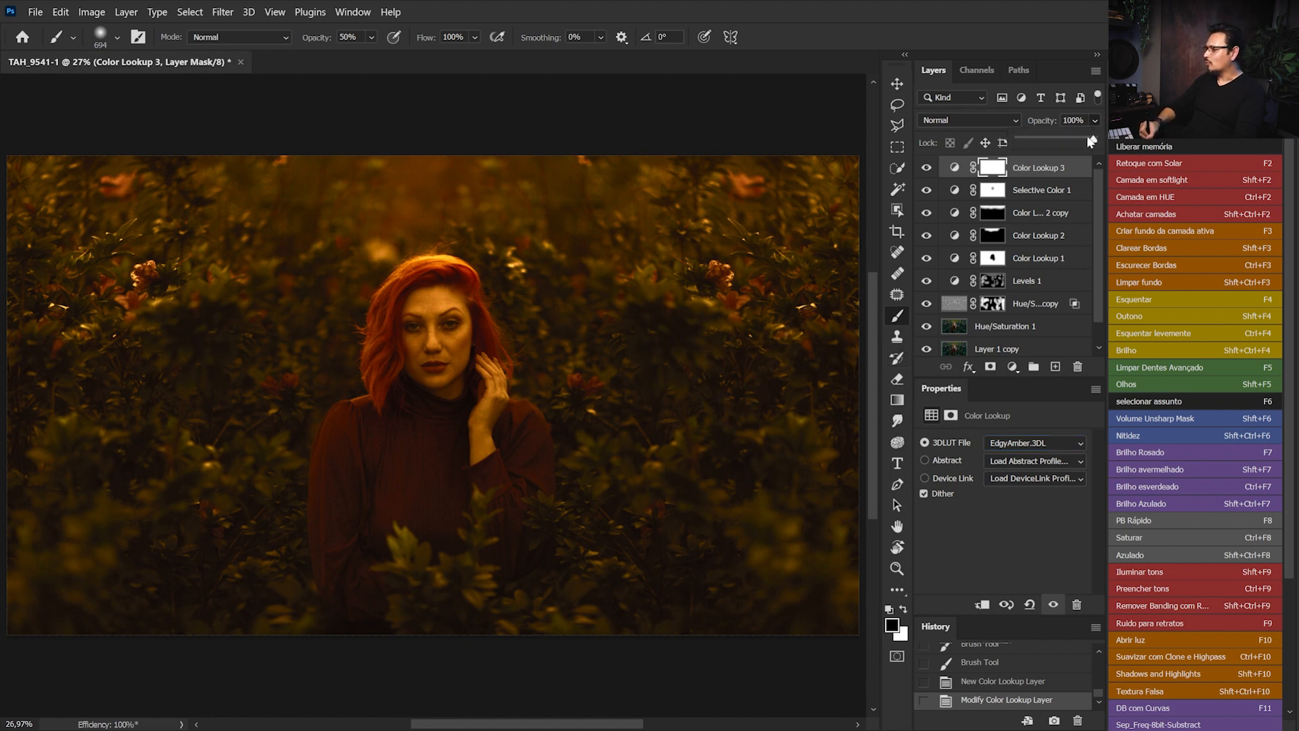
left_click_drag(1095, 138, 1071, 140)
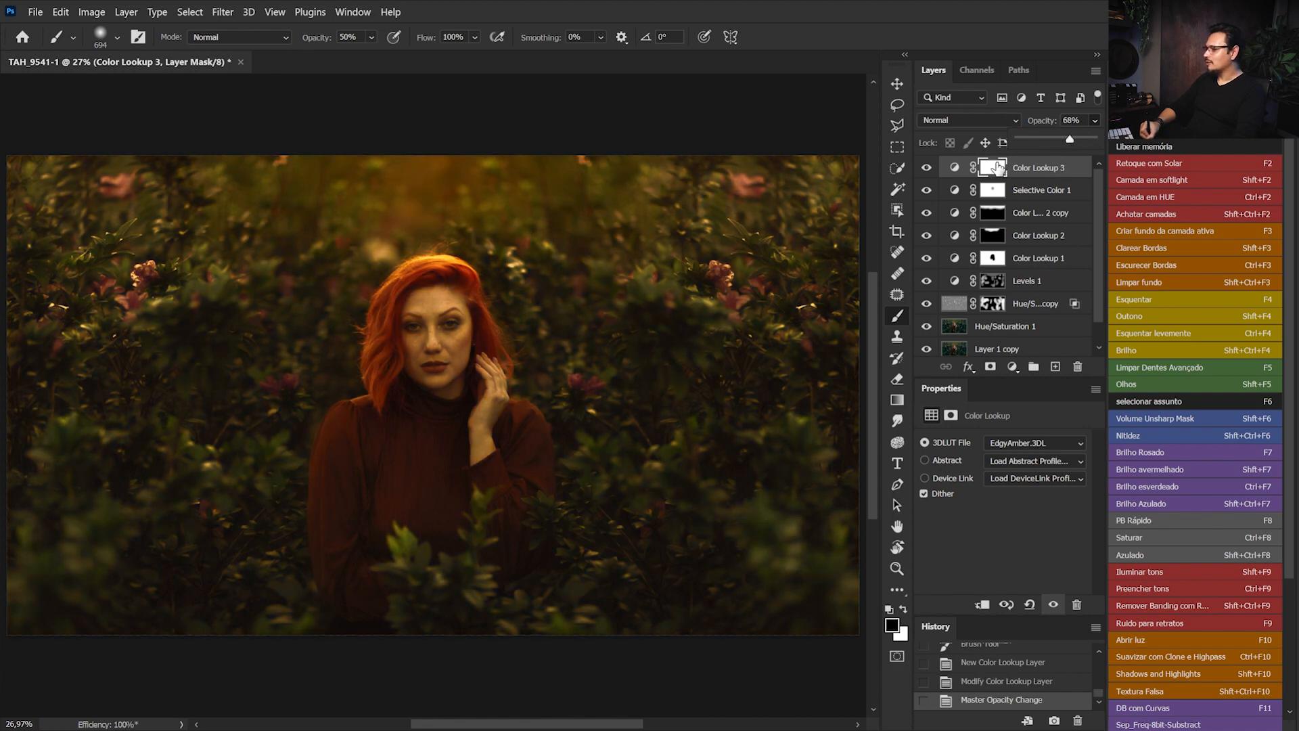
Invert the Color Lookup 3 mask and paint the amber tint onto the upper foliage with a 2054 px white brush at 50% opacity.
left_click(999, 169)
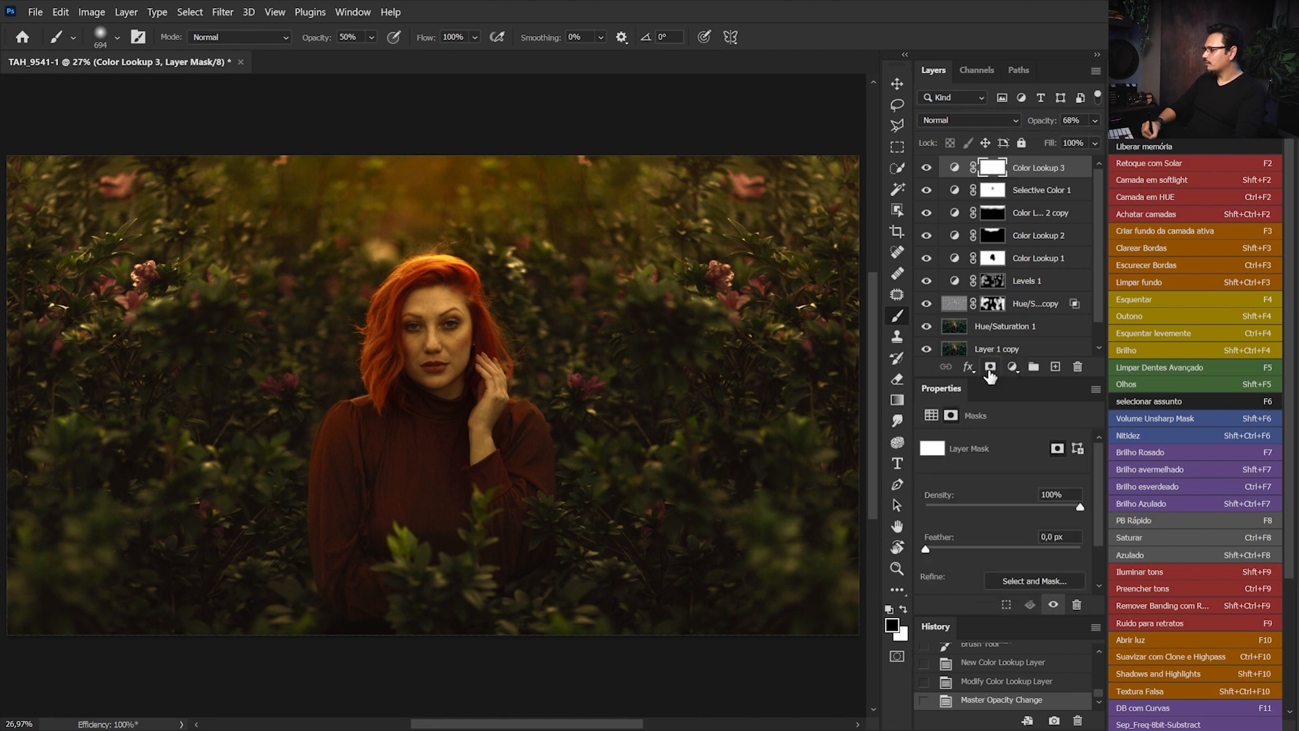
key("ctrl+i")
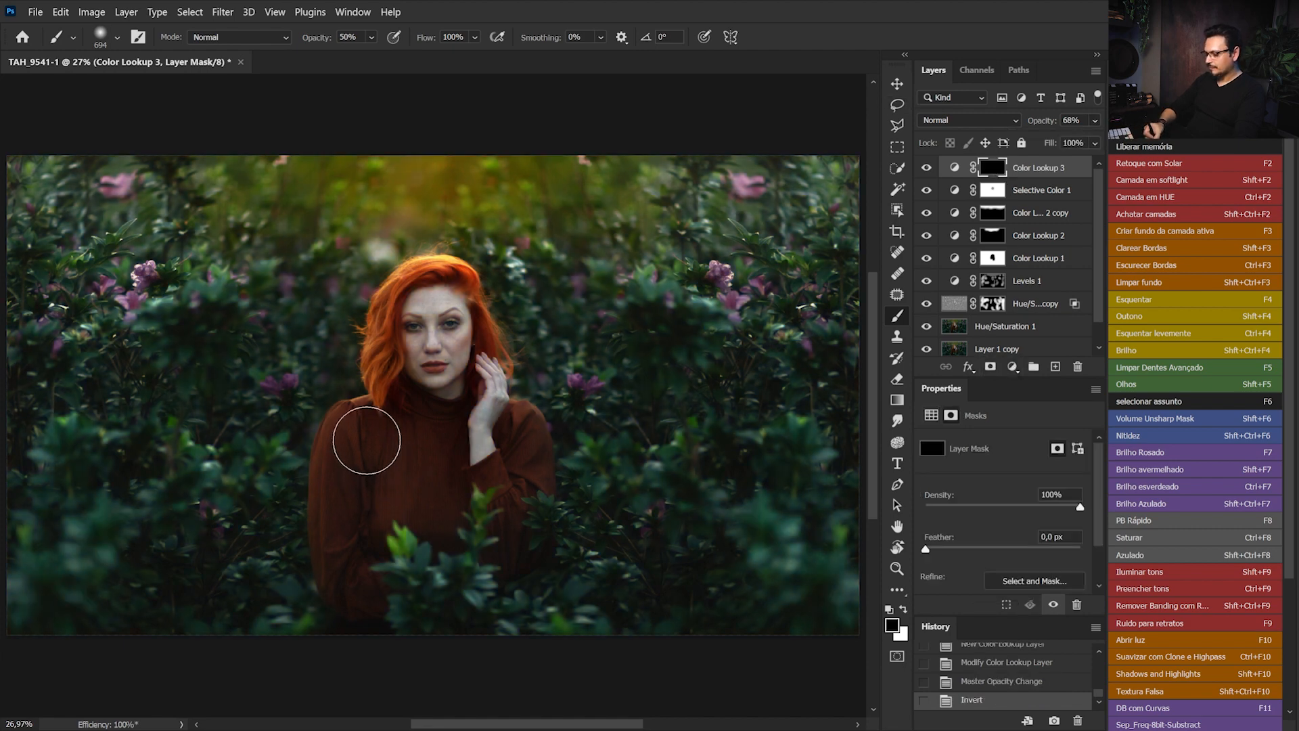
left_click_drag(301, 271, 379, 271)
key("x")
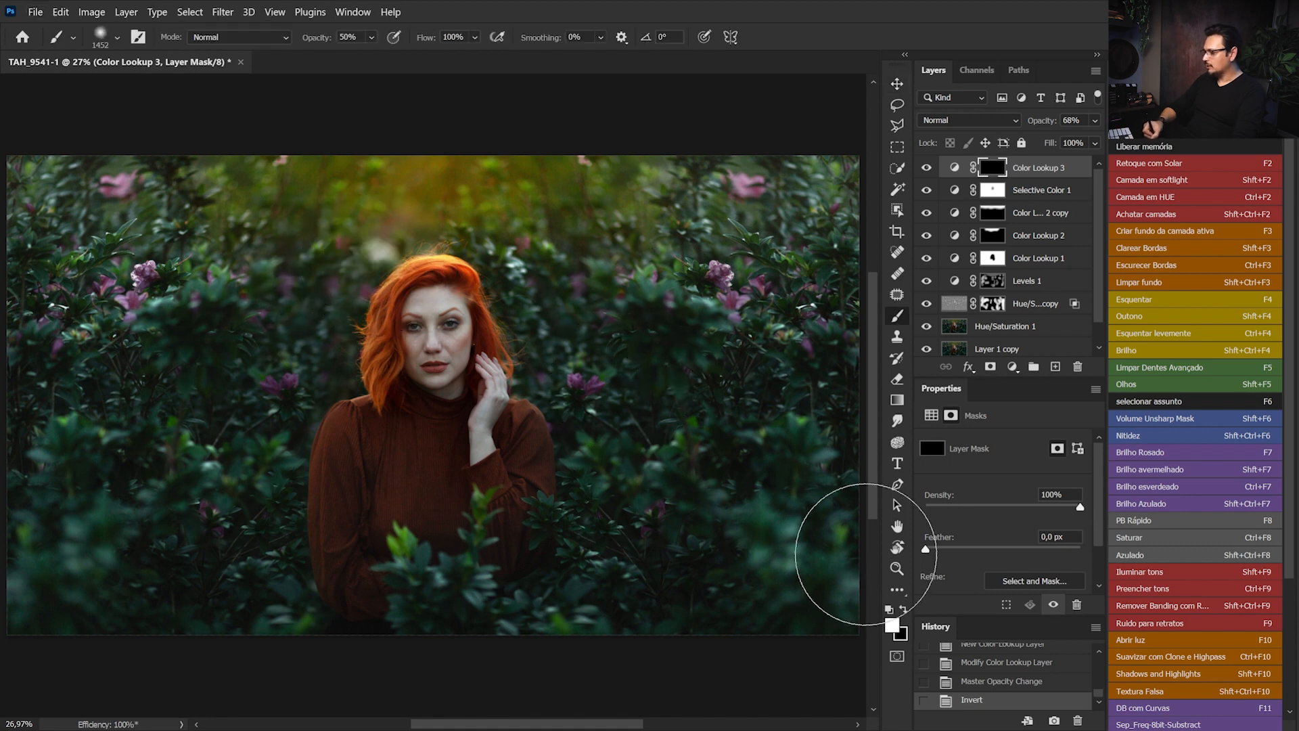
left_click_drag(115, 267, 211, 242)
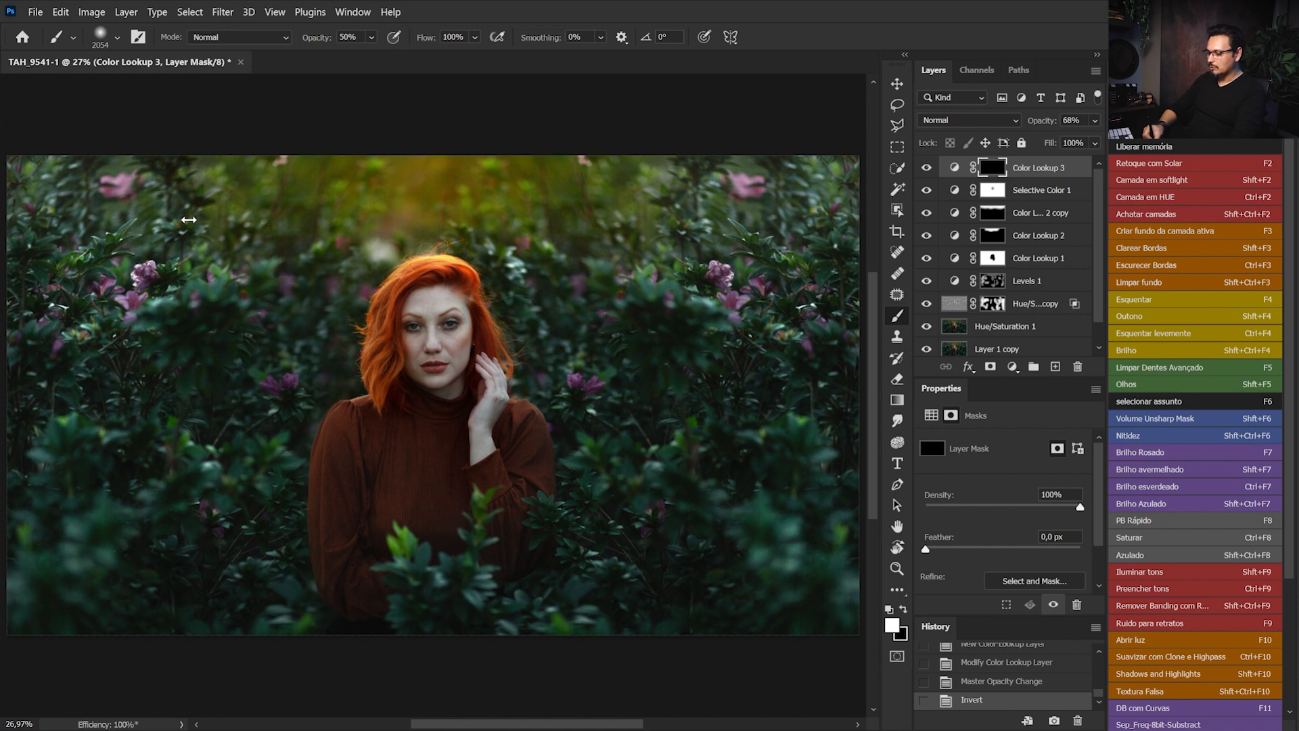
left_click_drag(155, 203, 86, 246)
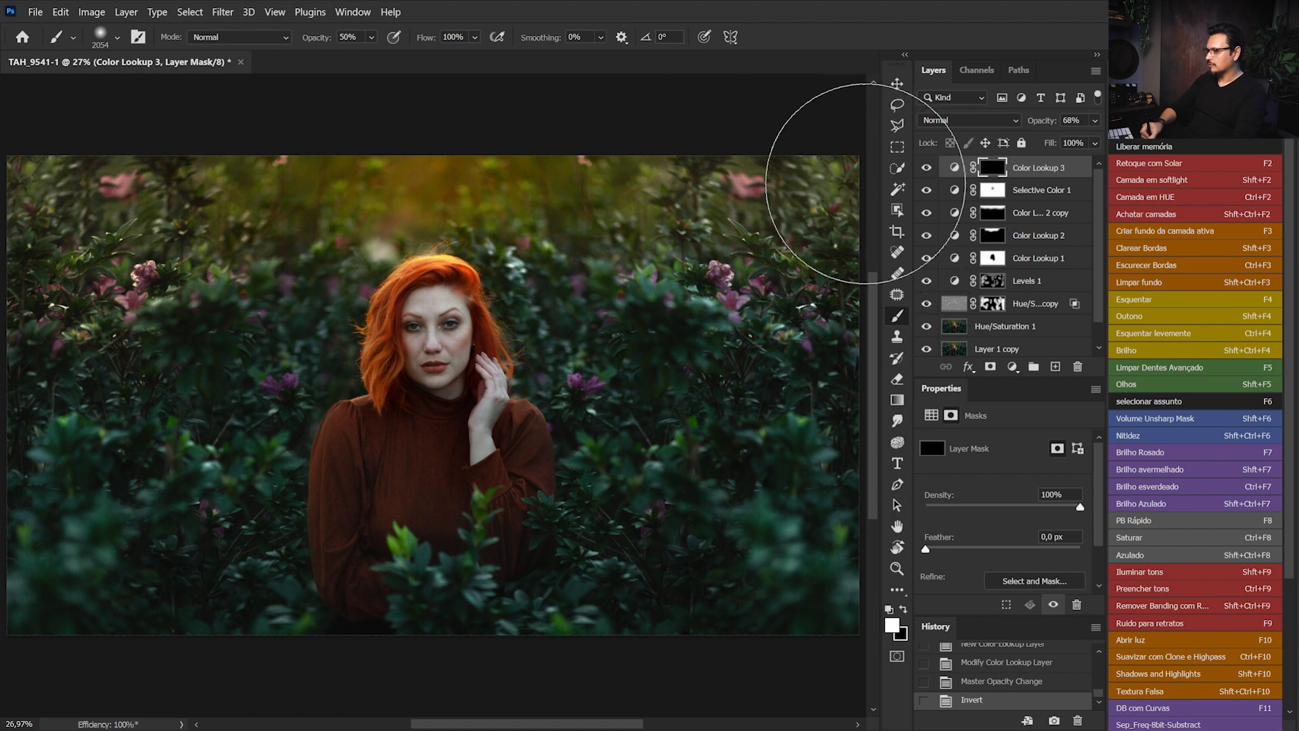
mouse_move(145, 174)
left_mouse_down()
mouse_move(290, 275)
mouse_move(191, 242)
left_mouse_up()
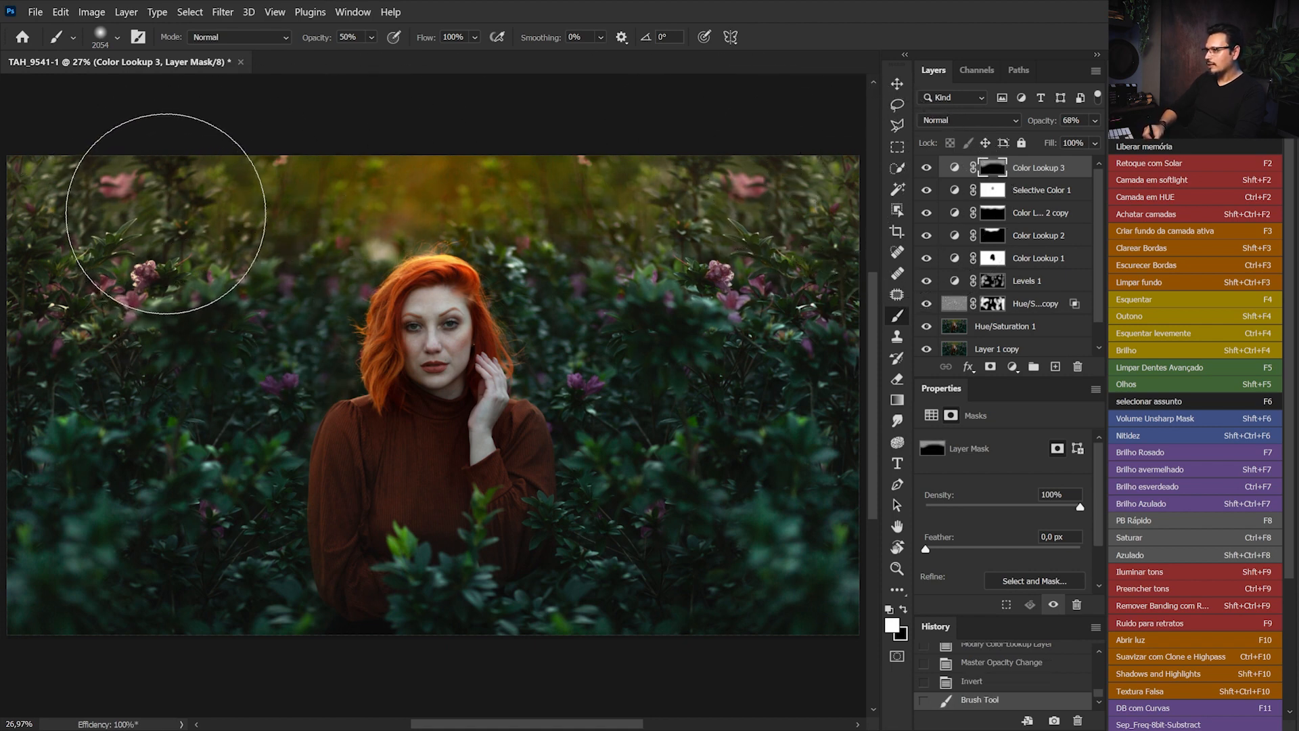
mouse_move(221, 201)
left_mouse_down()
mouse_move(29, 247)
mouse_move(159, 87)
left_mouse_up()
left_click_drag(869, 203, 826, 184)
Paint the Color Lookup 3 mask white at 20% brush opacity over the foliage on both sides of the woman.
key("2")
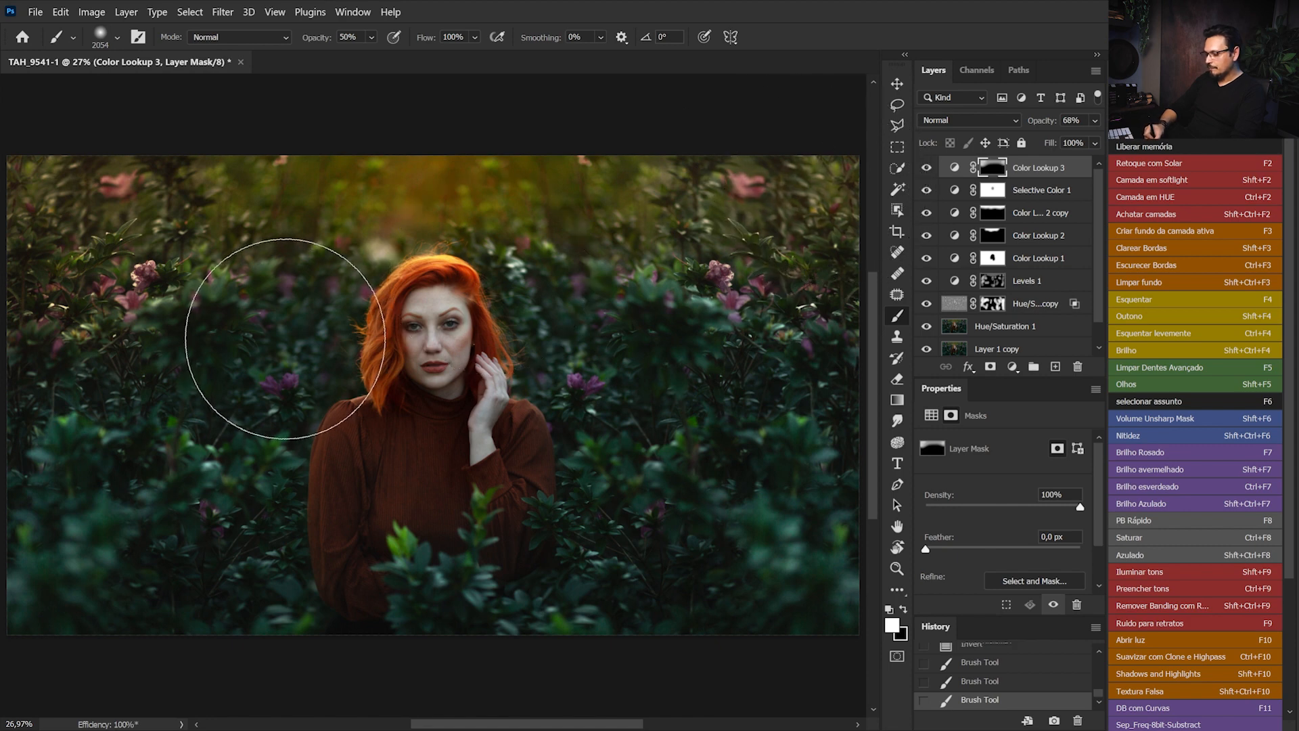
mouse_move(191, 312)
left_mouse_down()
mouse_move(72, 450)
mouse_move(206, 334)
mouse_move(261, 449)
left_mouse_up()
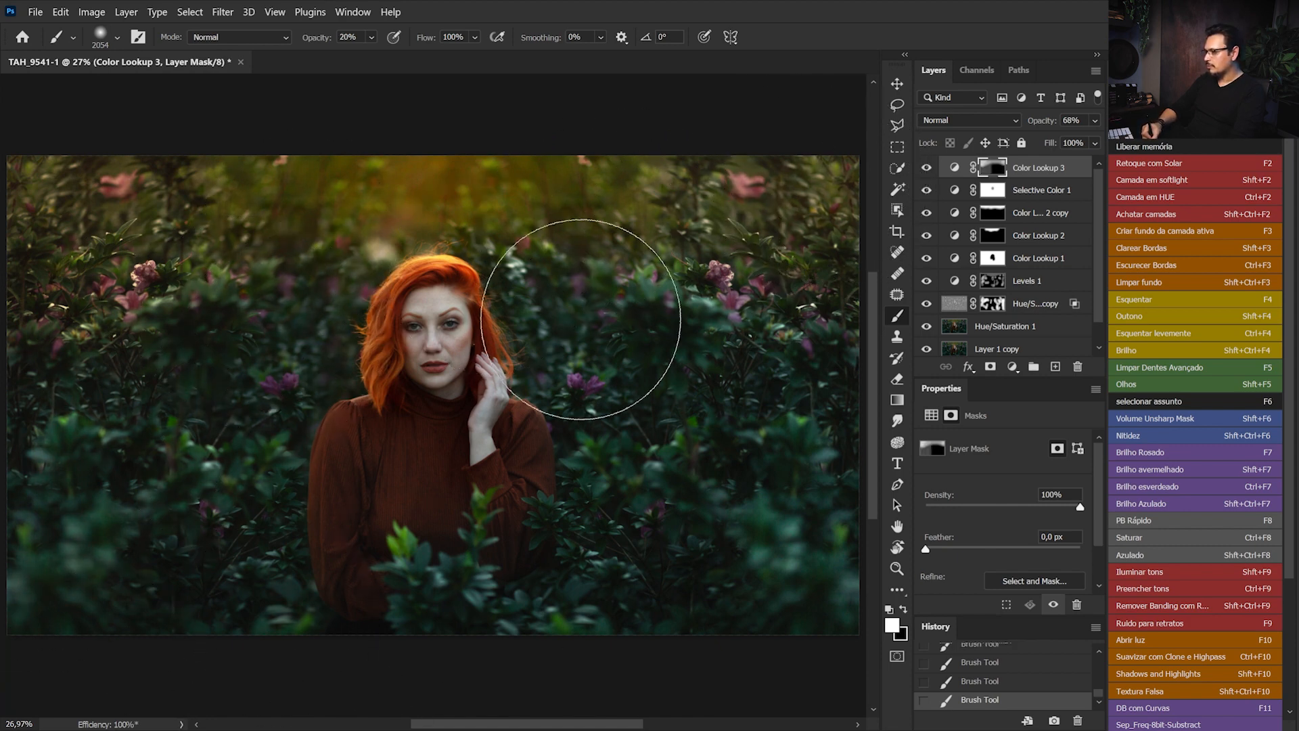
left_click(742, 402)
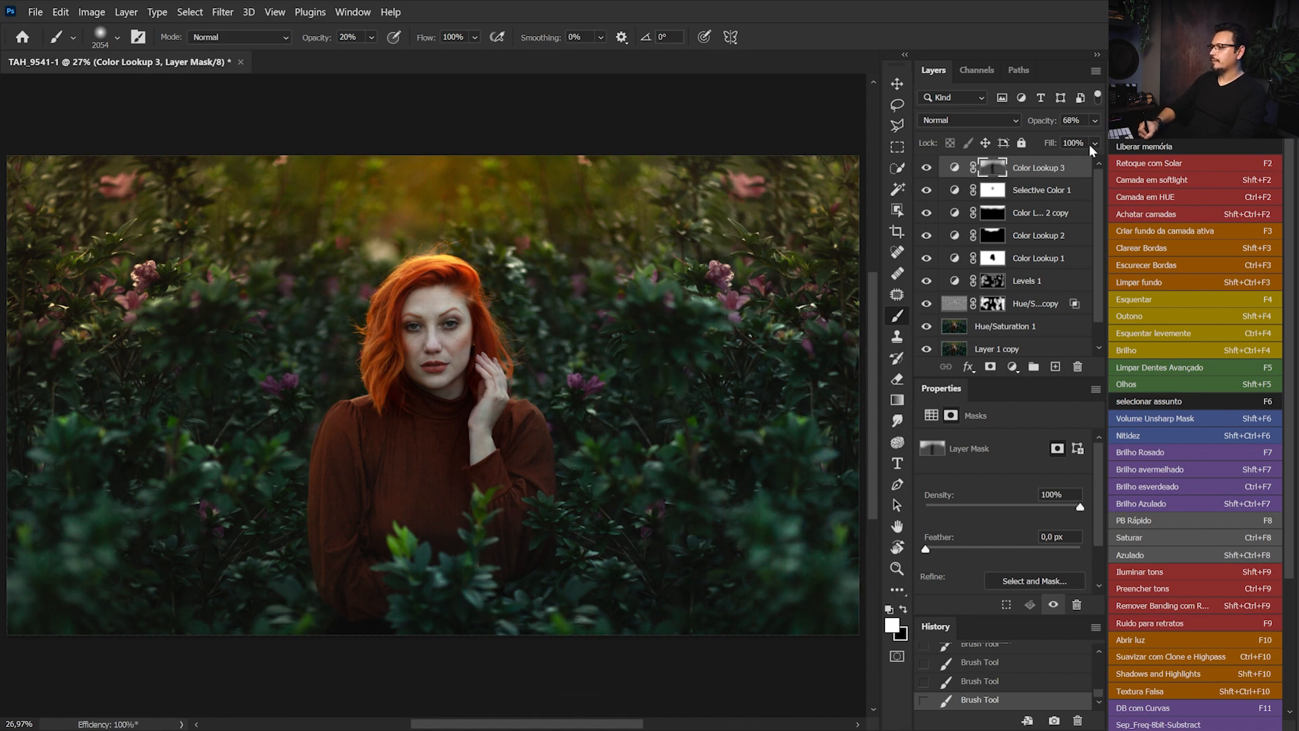
Compare the image with and without Color Lookup 3 and lower the layer's opacity to 53%.
left_click(925, 169)
left_click(925, 169)
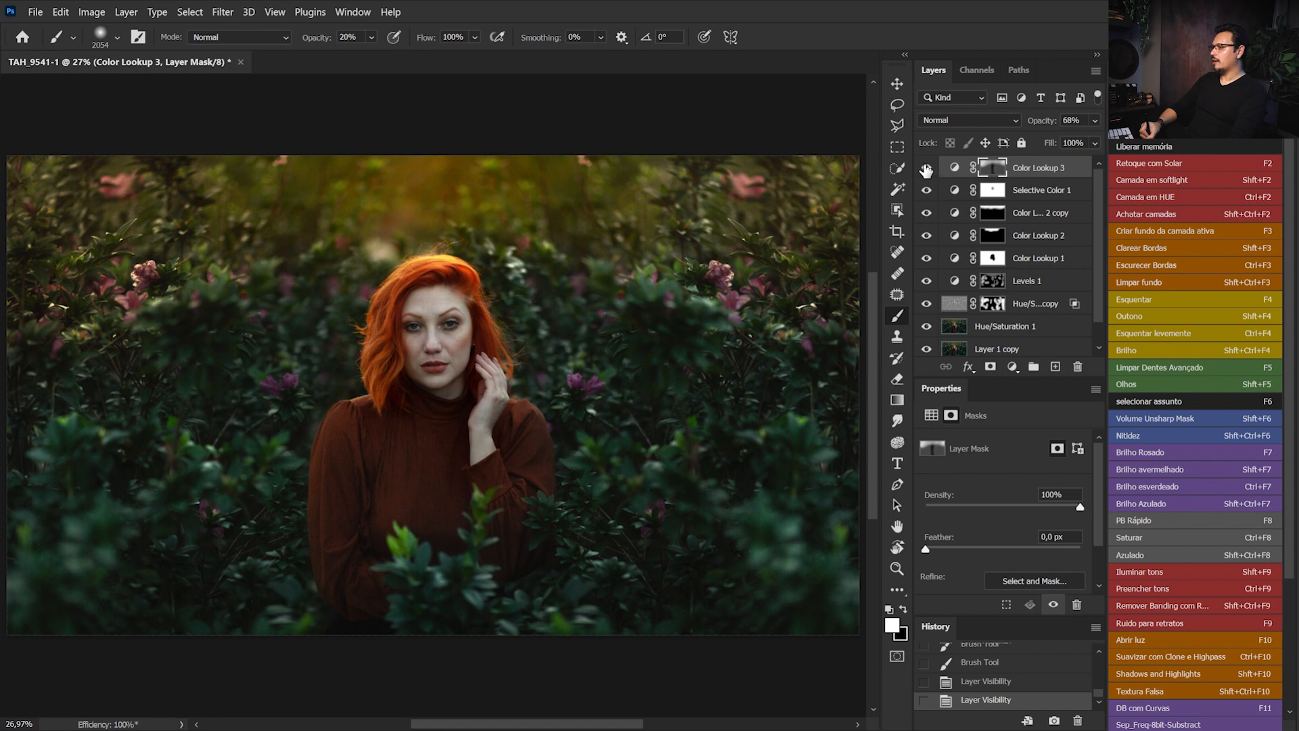
left_click(925, 169)
left_click(926, 169)
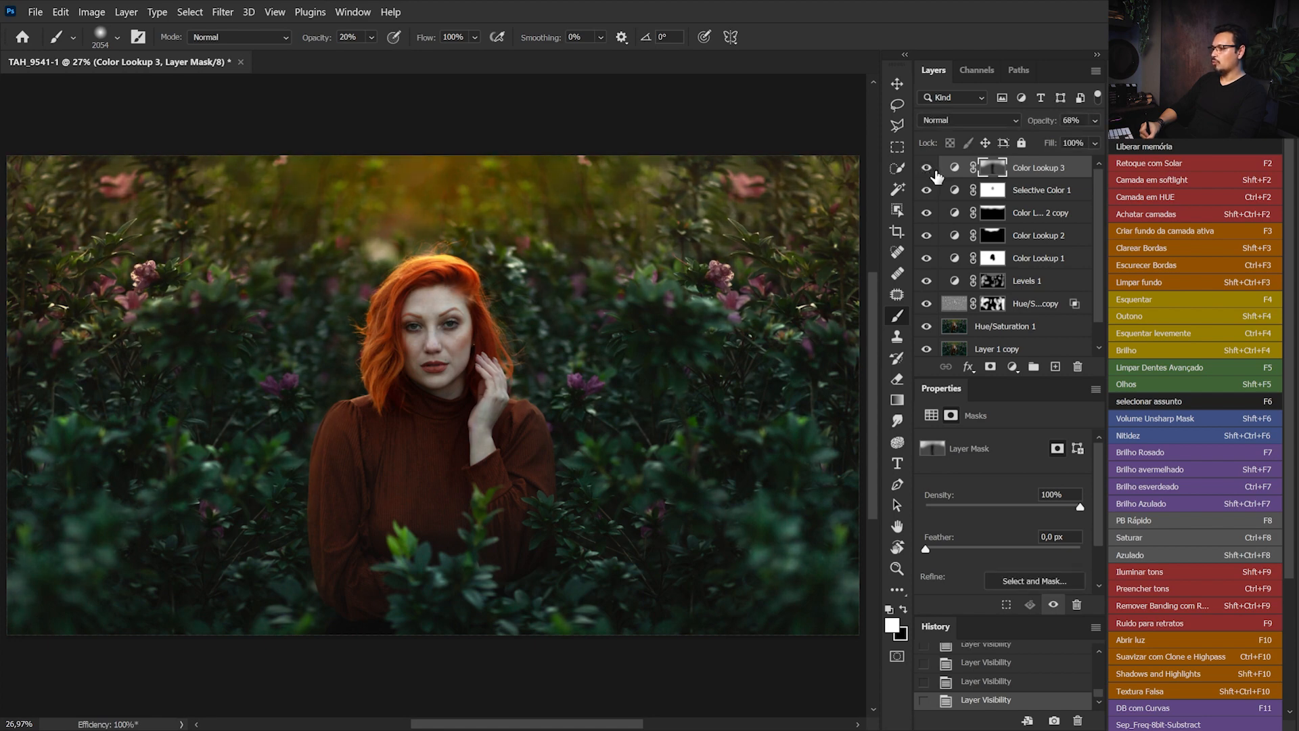
left_click(1096, 121)
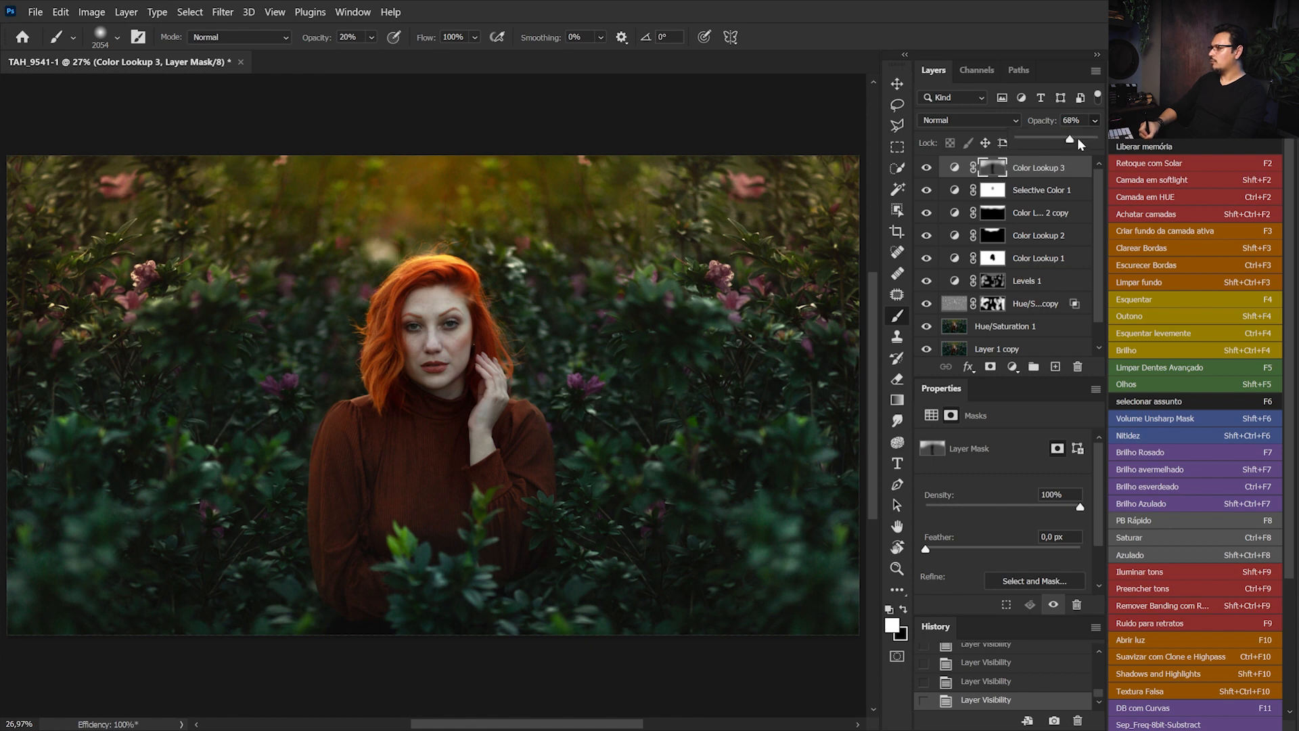
left_click_drag(1063, 140, 1061, 137)
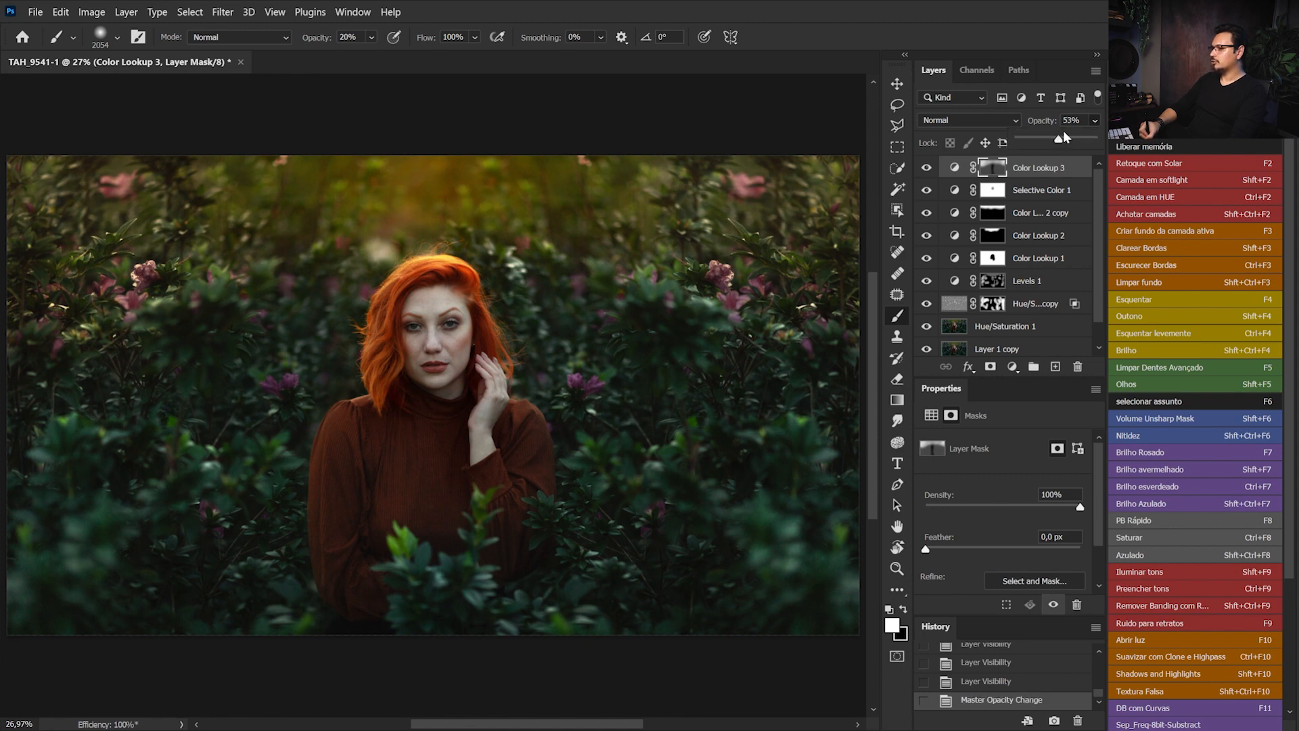
left_click(1097, 184)
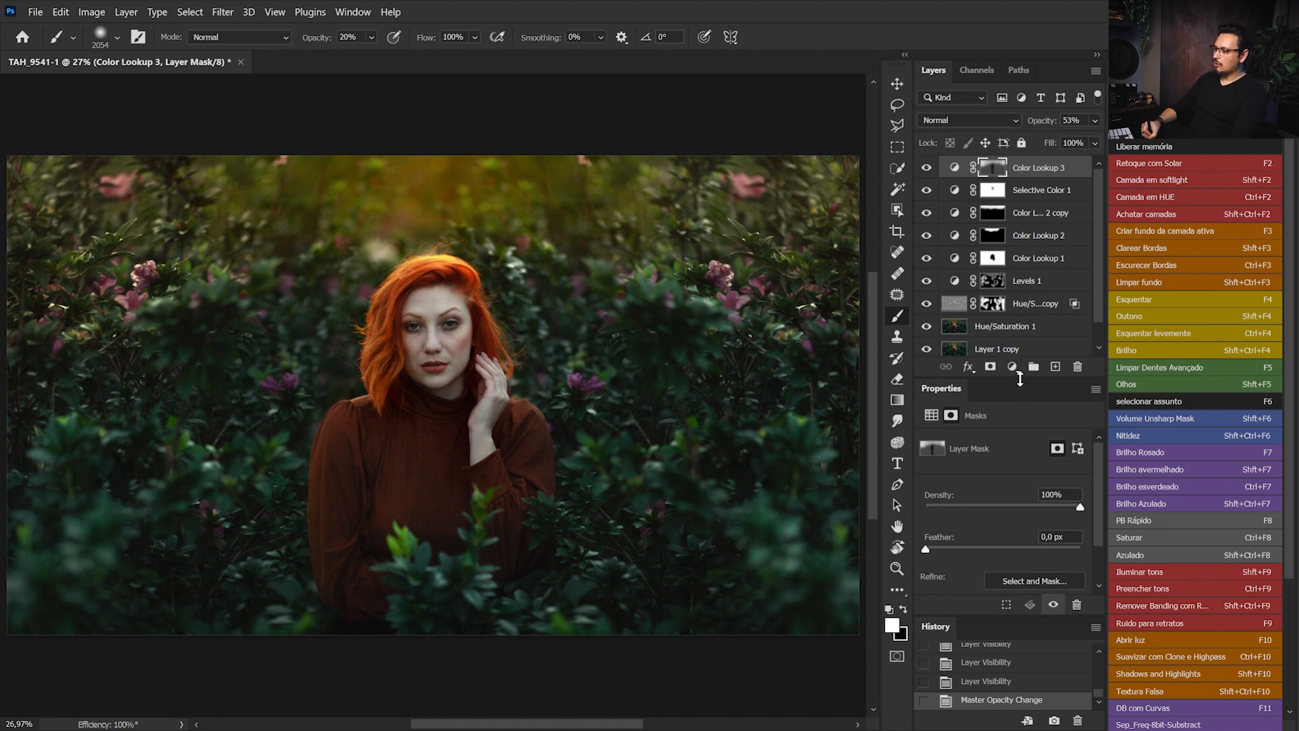
Add a Levels adjustment above Color Lookup 3 with the white input level at 246 for Green and 232 for Blue.
left_click(1014, 368)
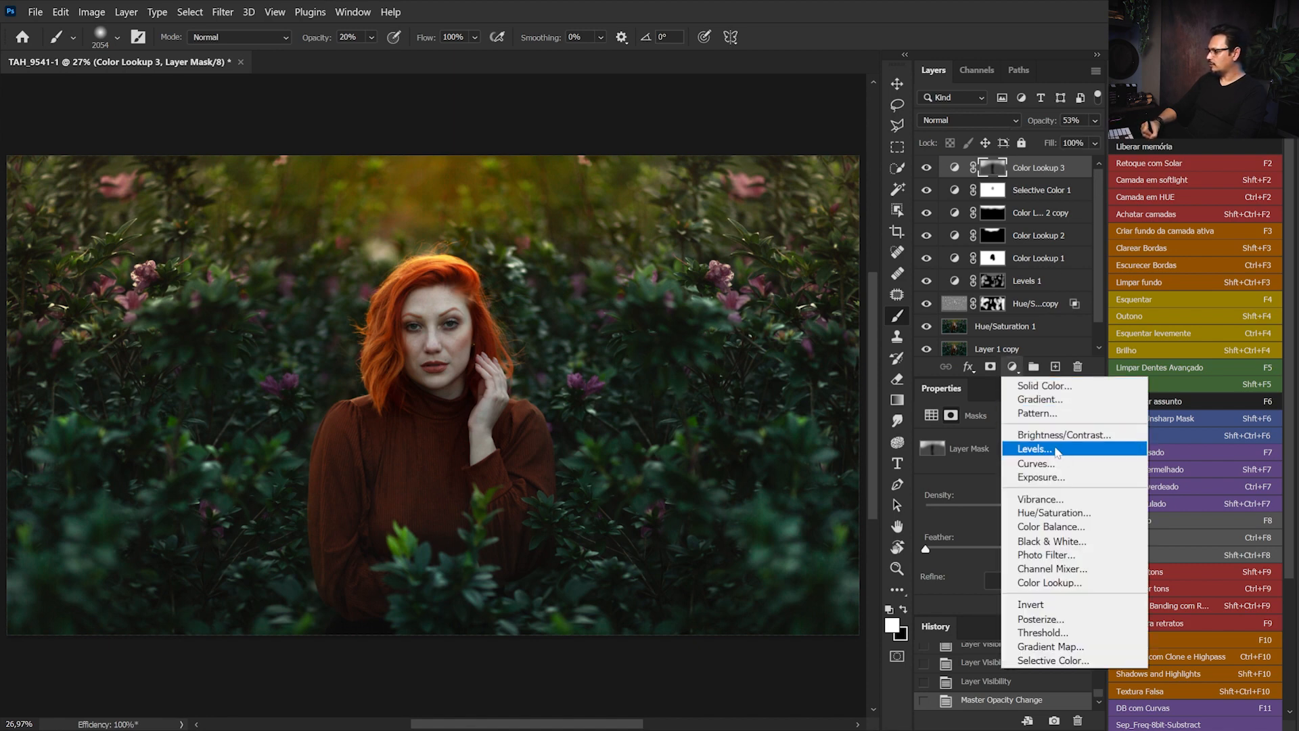
left_click(1035, 449)
left_click(1008, 471)
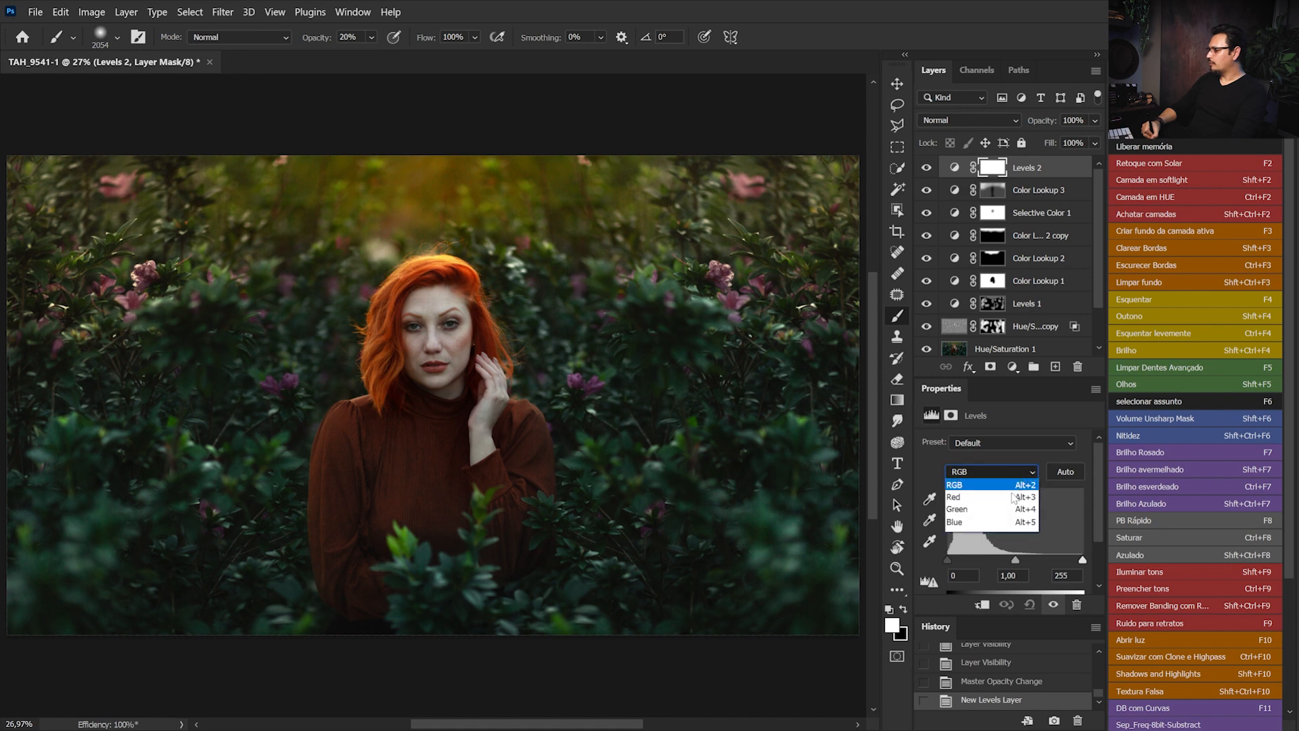
left_click(1012, 510)
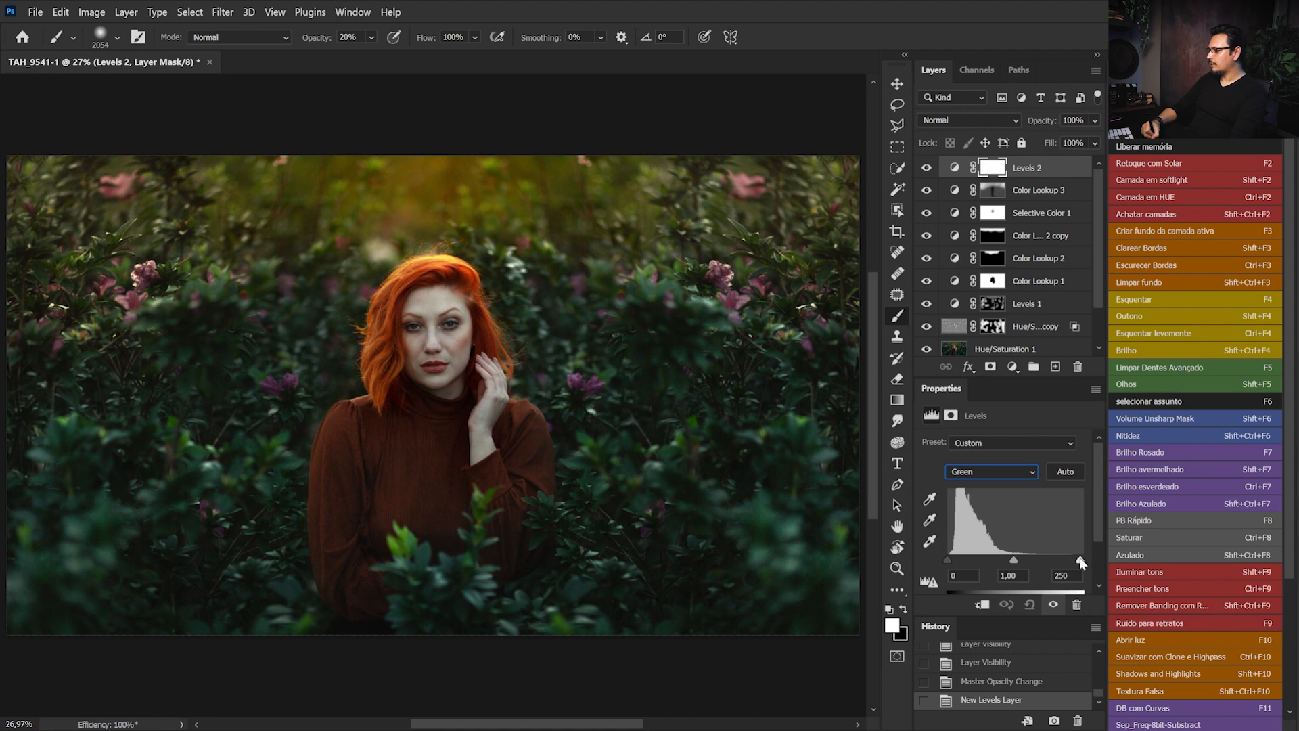
left_click_drag(1079, 562, 1081, 558)
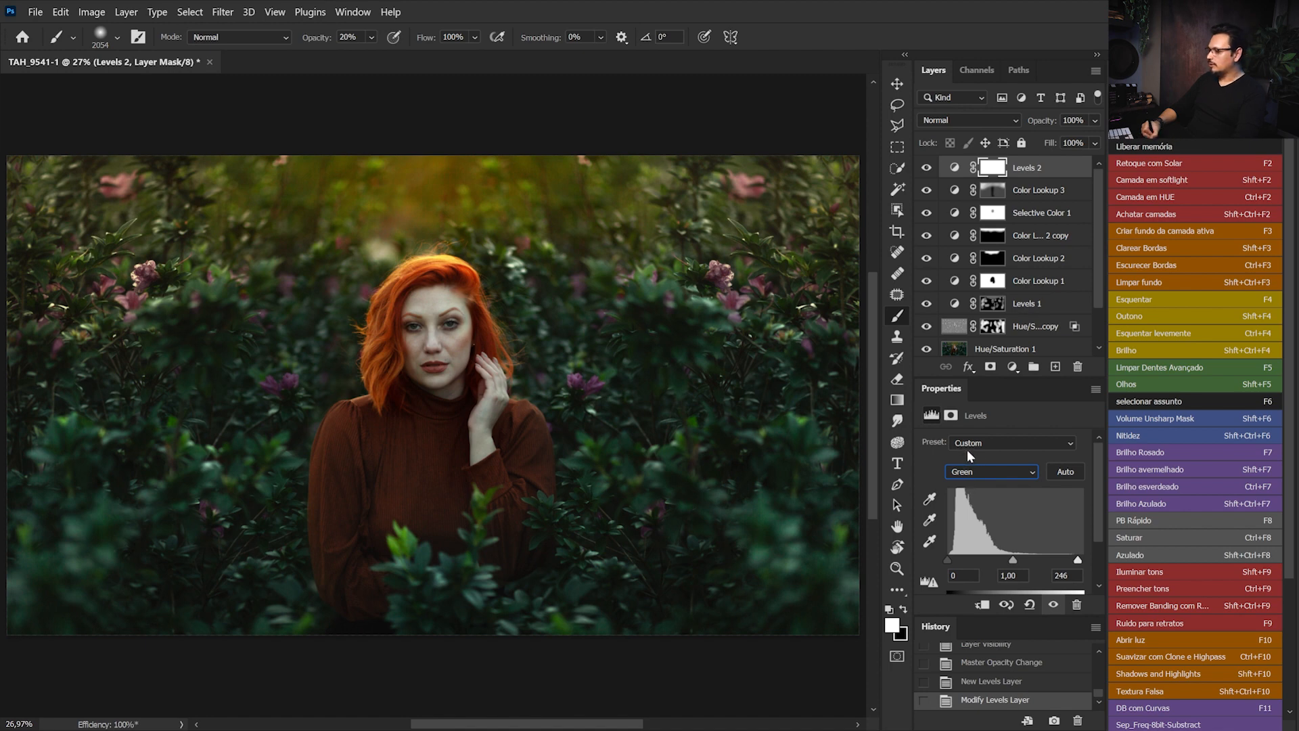
left_click(1000, 474)
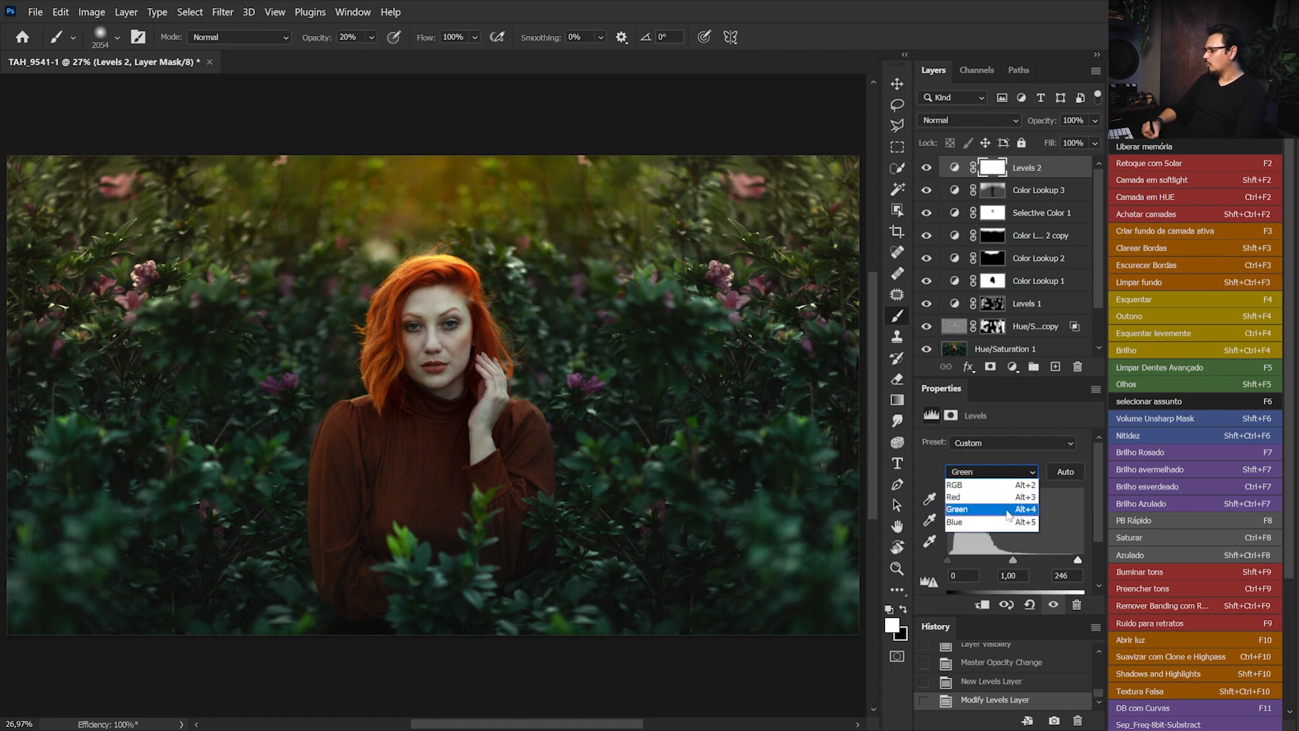
left_click(1006, 522)
left_click_drag(1077, 556, 1070, 559)
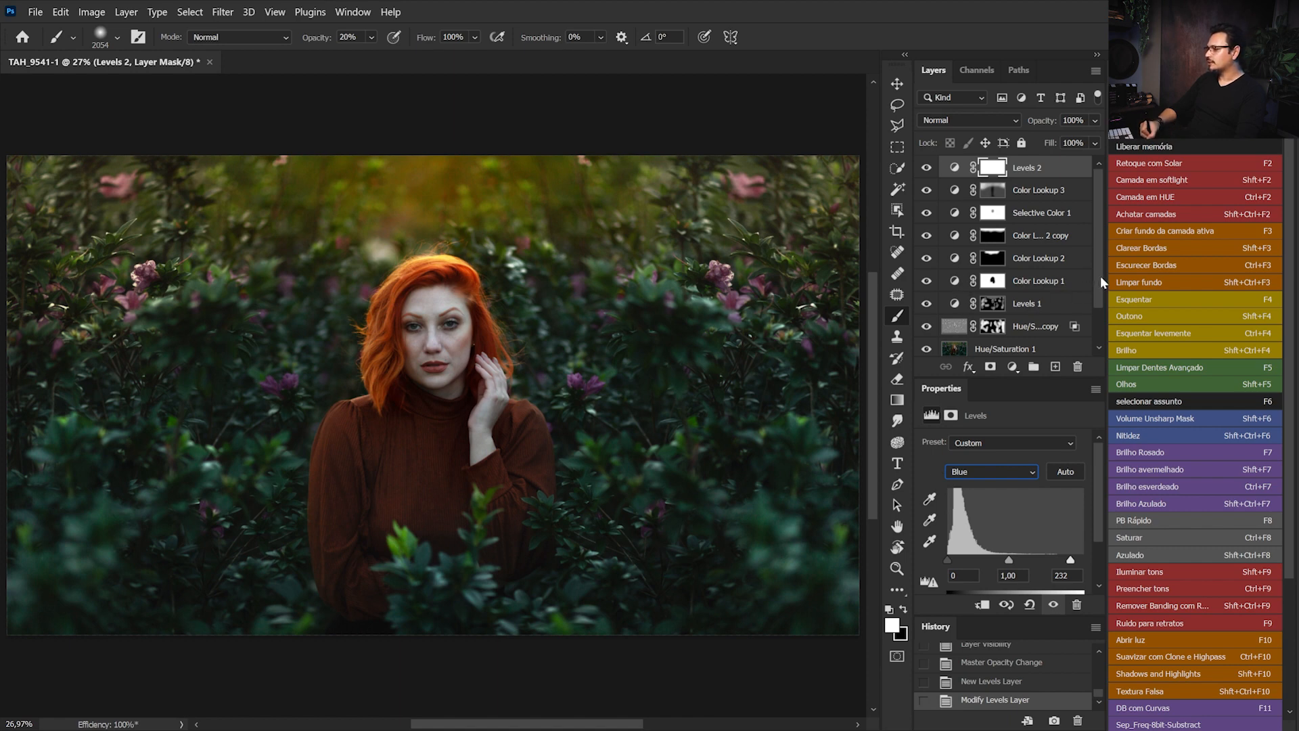
Compare the graded portrait with the original photo by showing the Background layer alone and restoring all layers.
left_click_drag(1100, 275, 1107, 370)
left_click(927, 347, "alt")
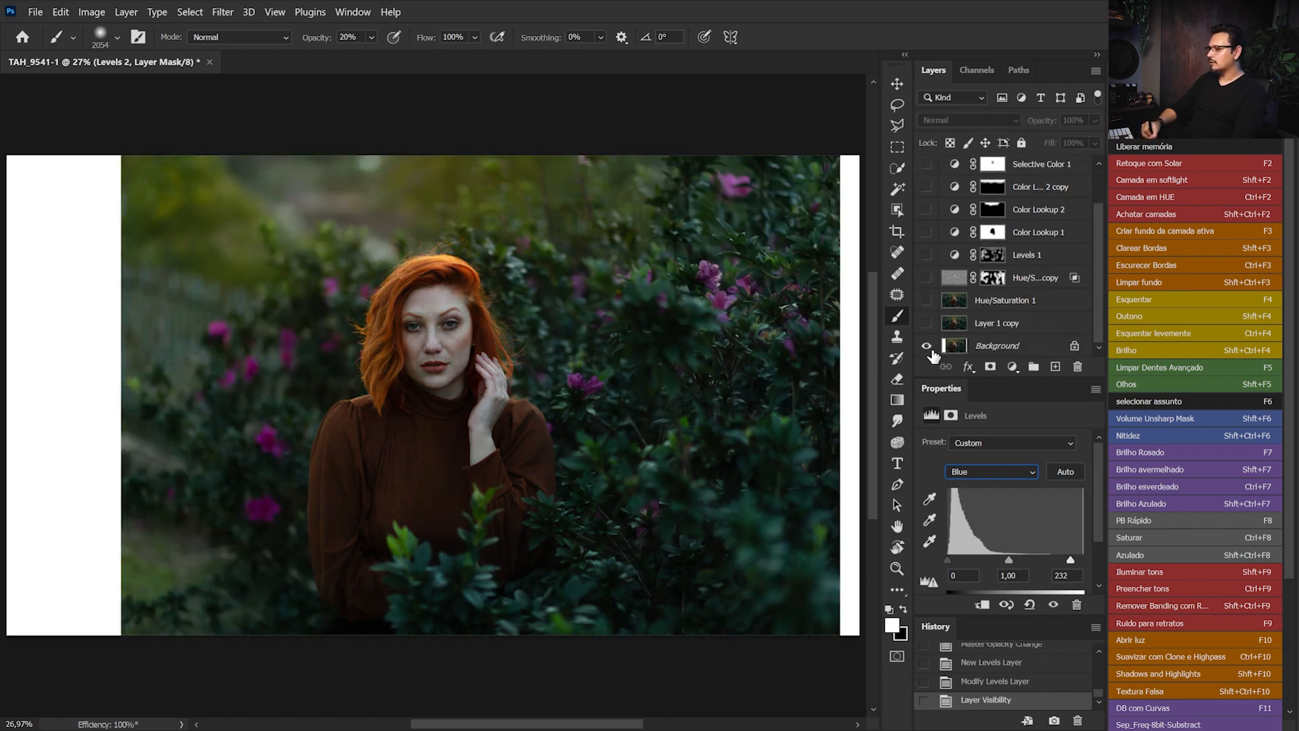
left_click(928, 347, "alt")
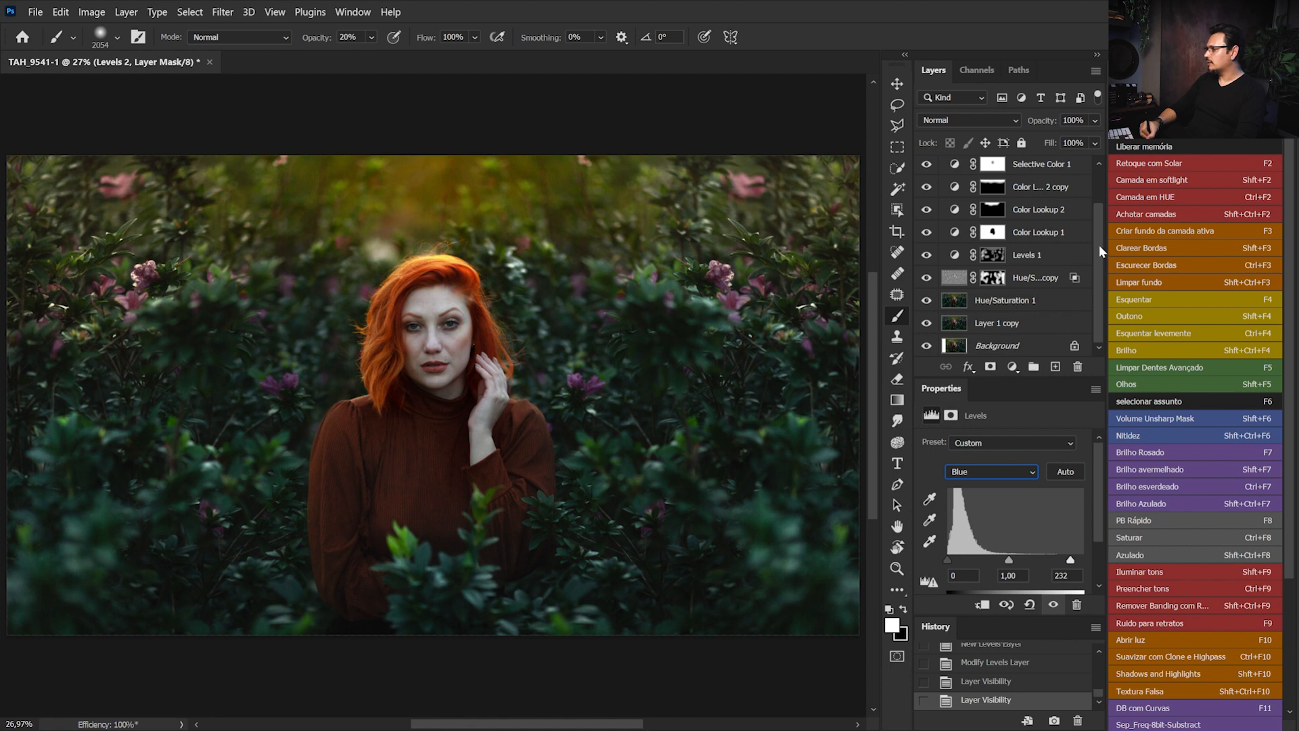
left_click_drag(1098, 251, 1101, 173)
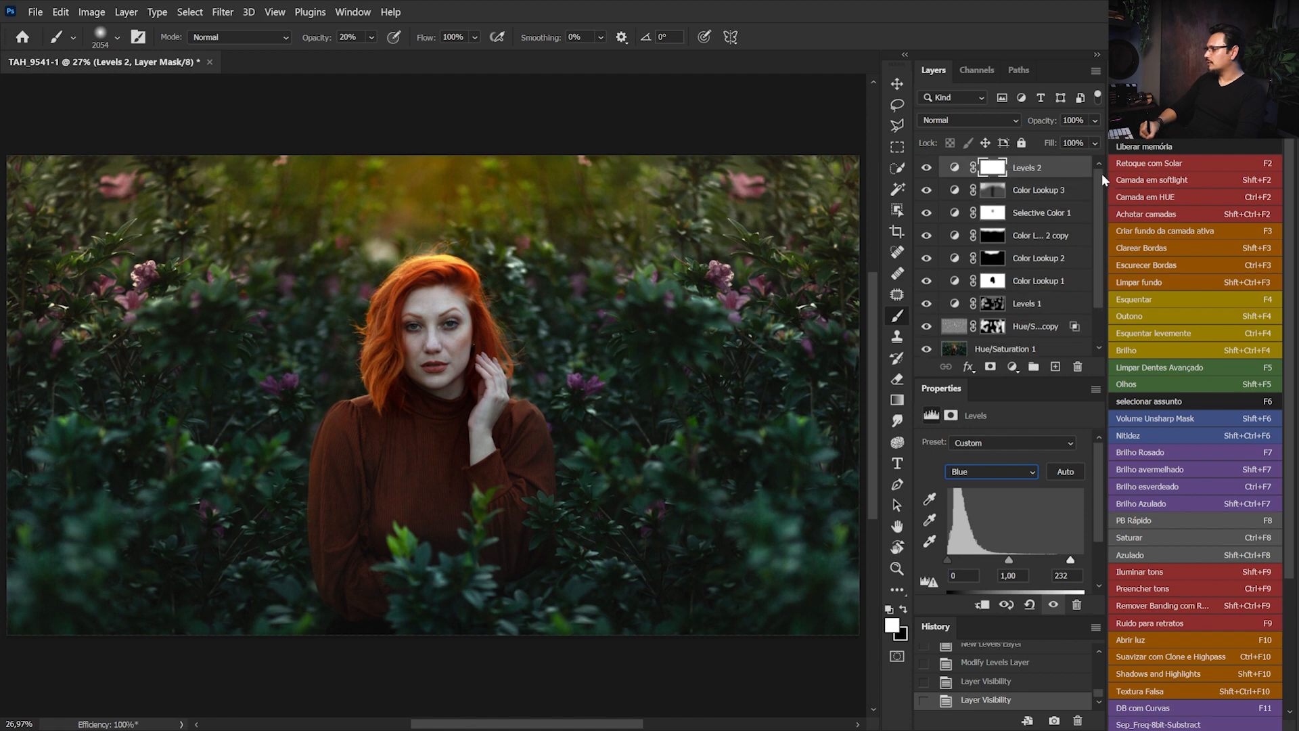
Add a Curves adjustment above Levels 2 and pull the RGB curve's midtones slightly down to darken the image.
left_click(1011, 368)
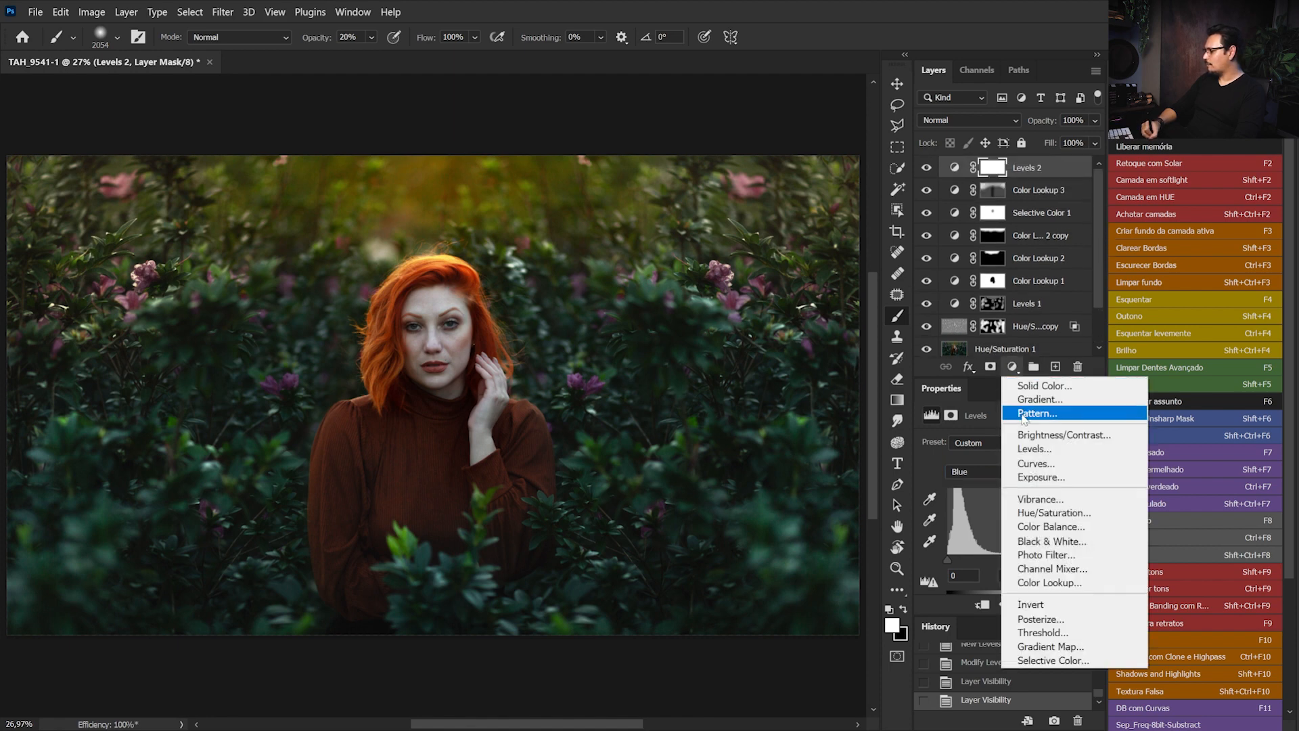
left_click(1034, 462)
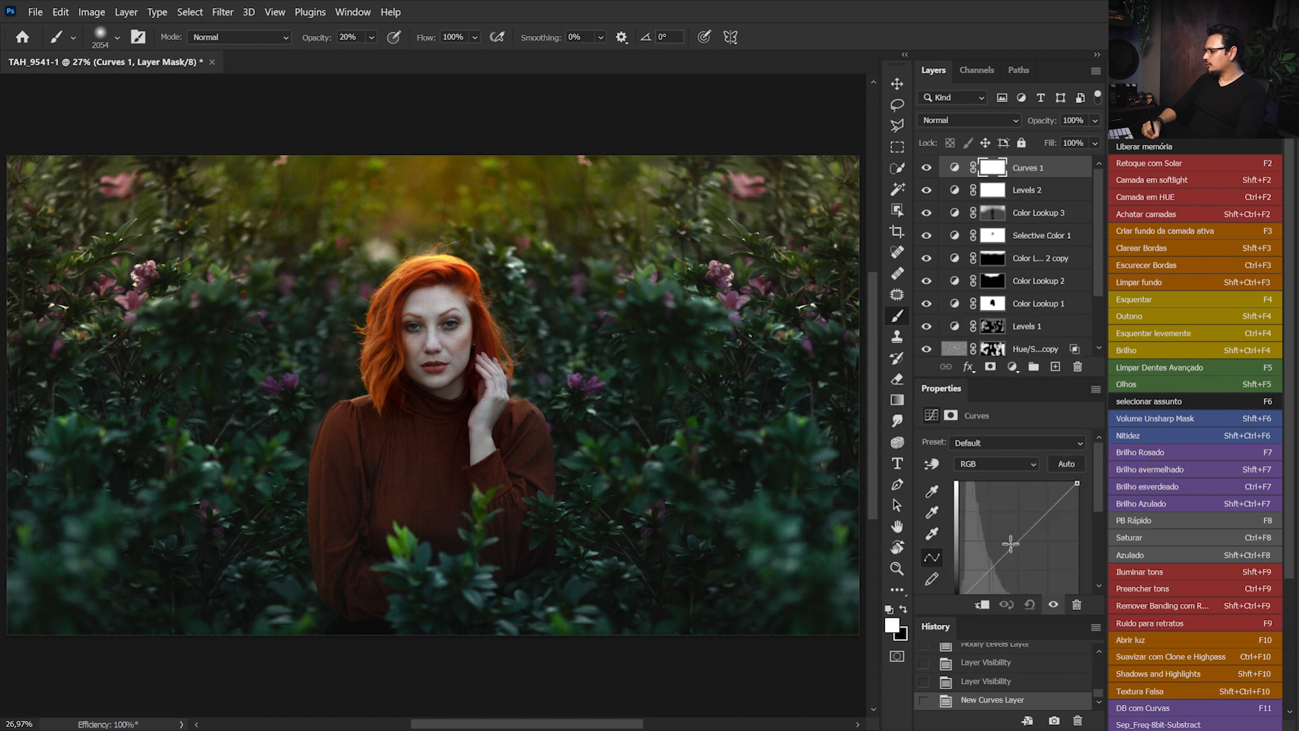
left_click_drag(1010, 543, 1020, 551)
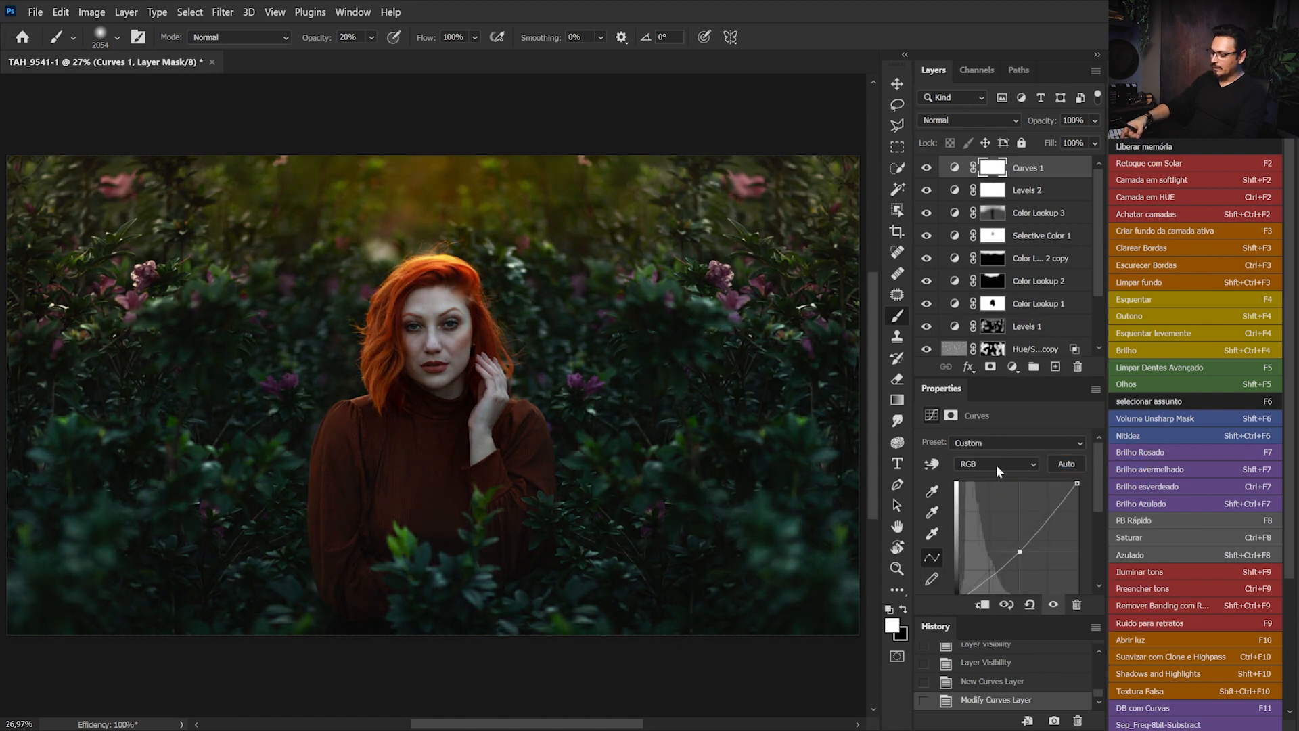
Mask the Curves darkening off the woman and central area with a 4326 px black brush at 100% opacity, leaving a vignette.
key("ctrl+minus")
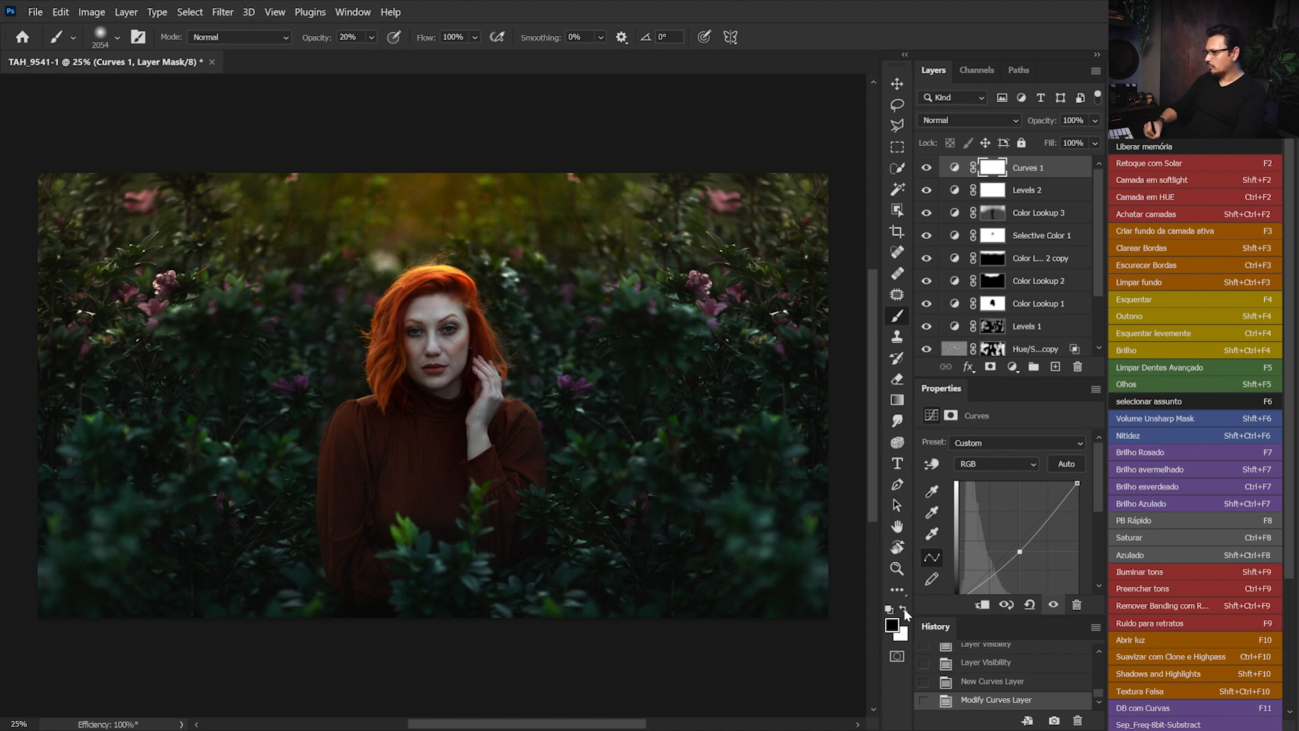
key("0")
mouse_move(452, 396)
left_mouse_down()
mouse_move(553, 428)
mouse_move(713, 426)
mouse_move(646, 426)
left_mouse_up()
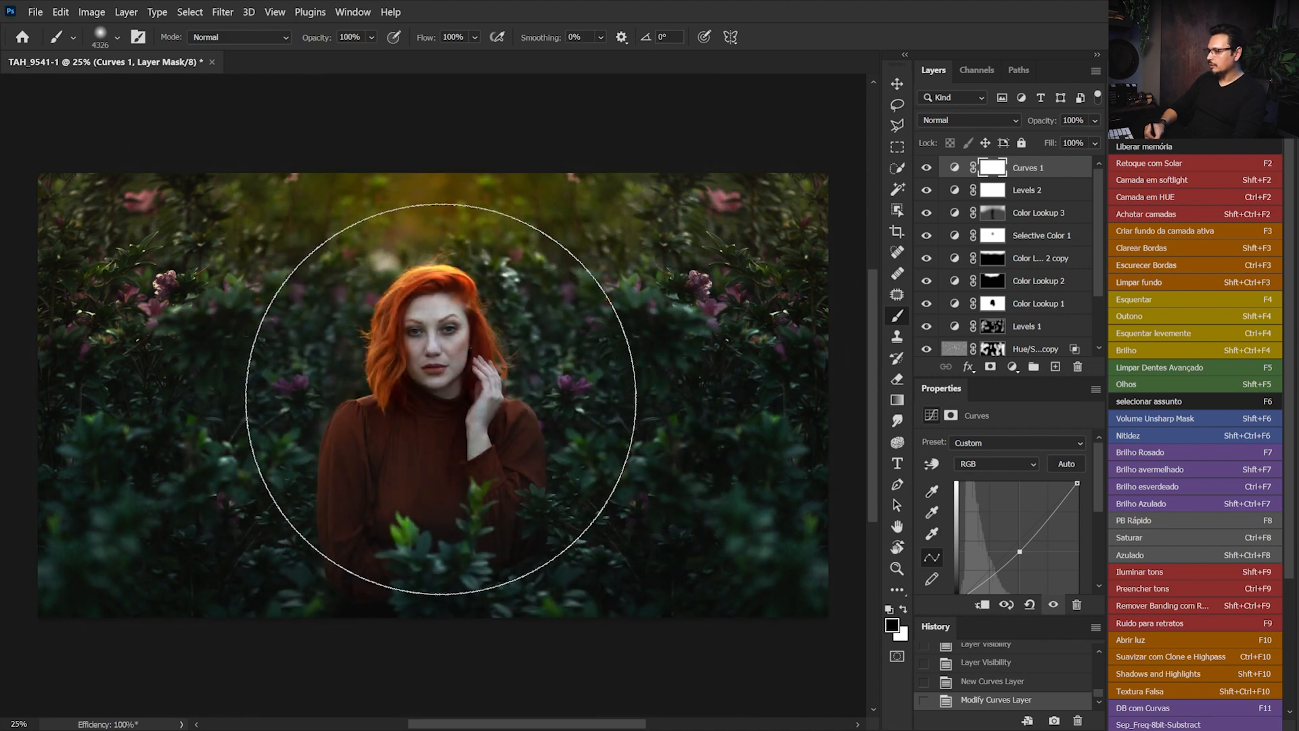
mouse_move(458, 394)
left_mouse_down()
mouse_move(462, 569)
mouse_move(769, 409)
mouse_move(595, 316)
mouse_move(364, 531)
mouse_move(651, 375)
mouse_move(670, 404)
left_mouse_up()
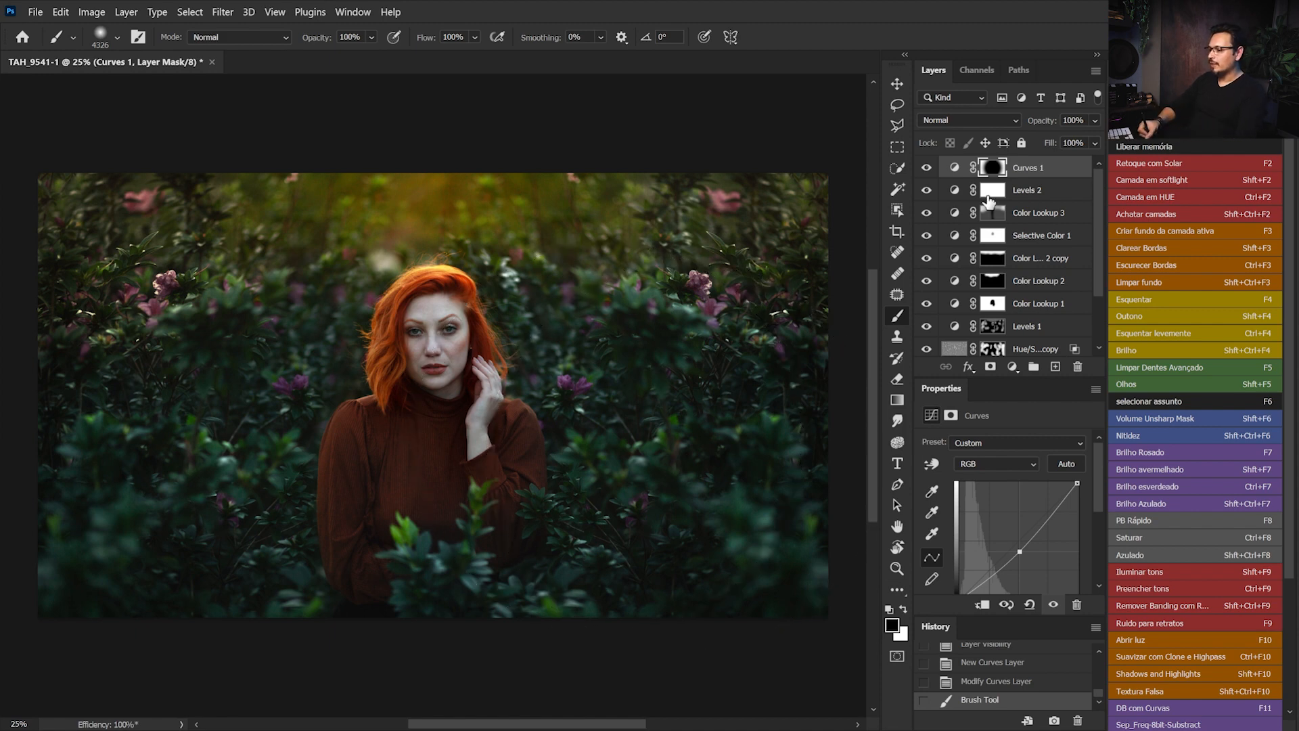
key("ctrl+minus")
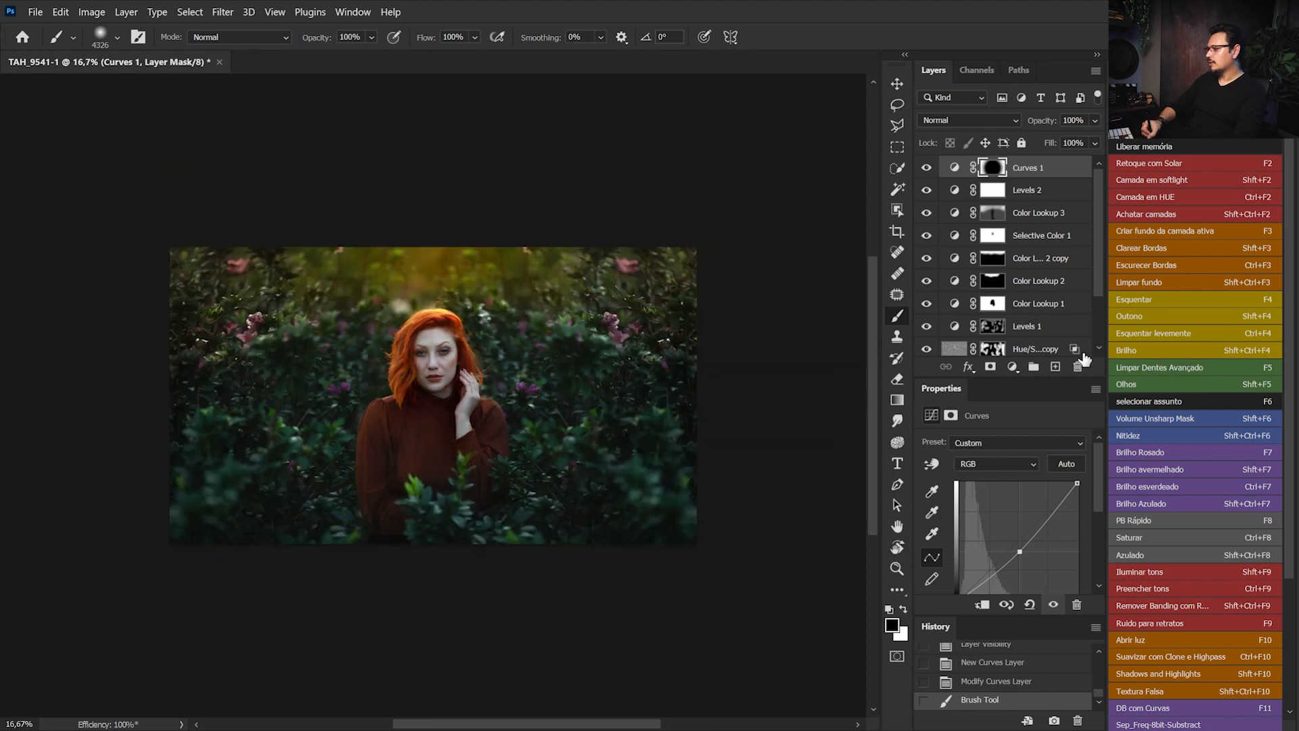
Check the vignetted portrait against the original photo by isolating the Background layer and bringing all layers back.
scroll(1102, 326, "down", 3)
left_click(926, 345, "alt")
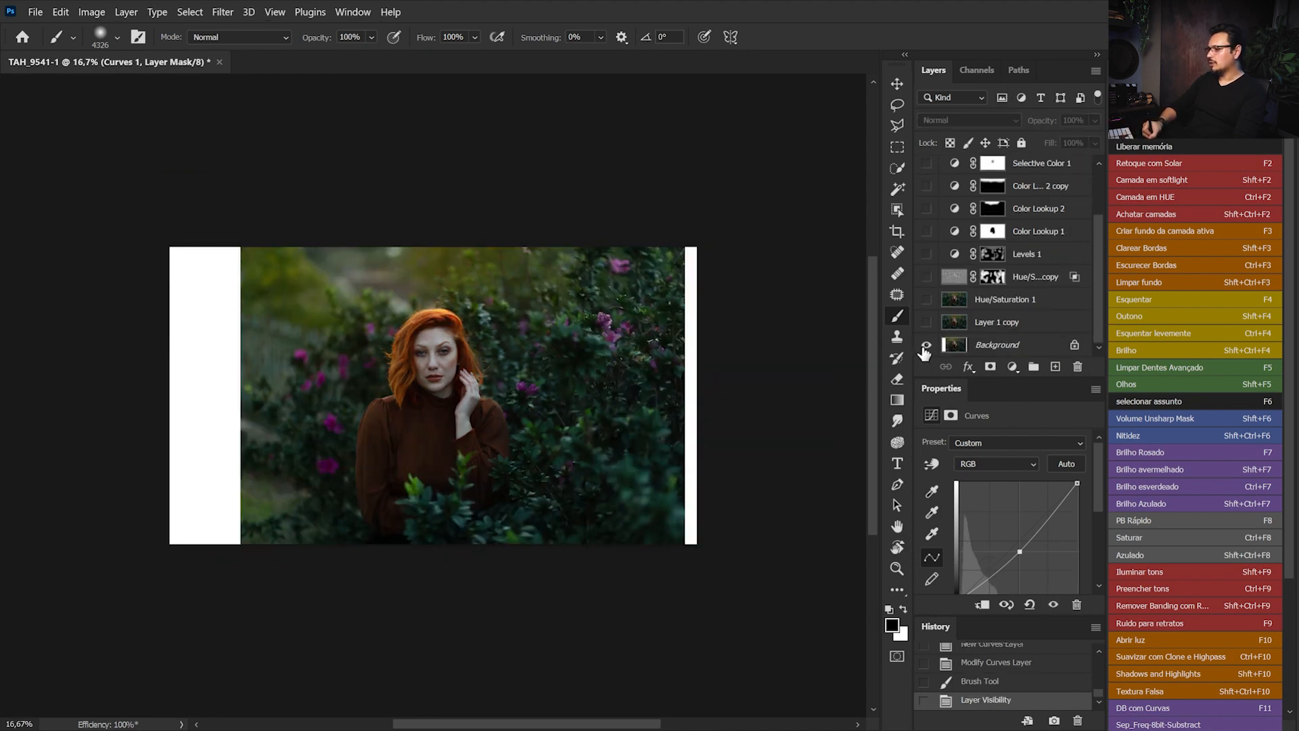
left_click(927, 345, "alt")
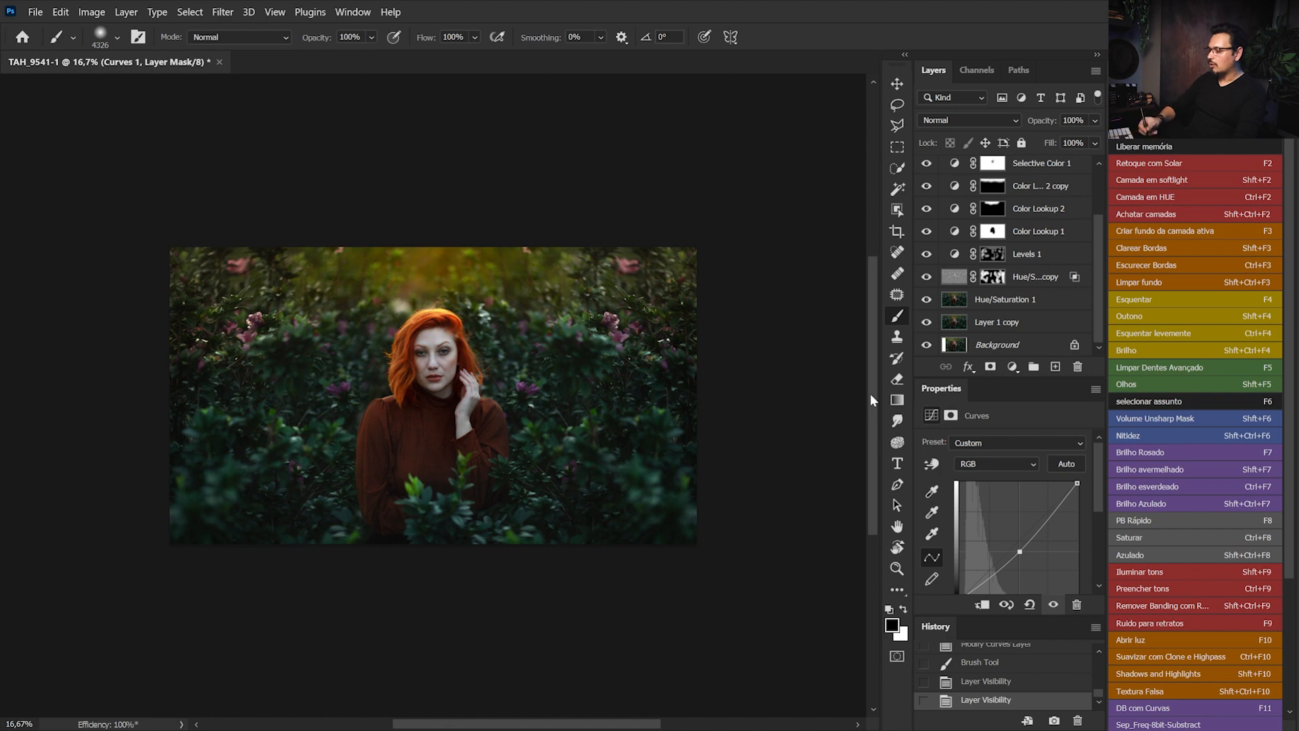
scroll(1097, 259, "up", 2)
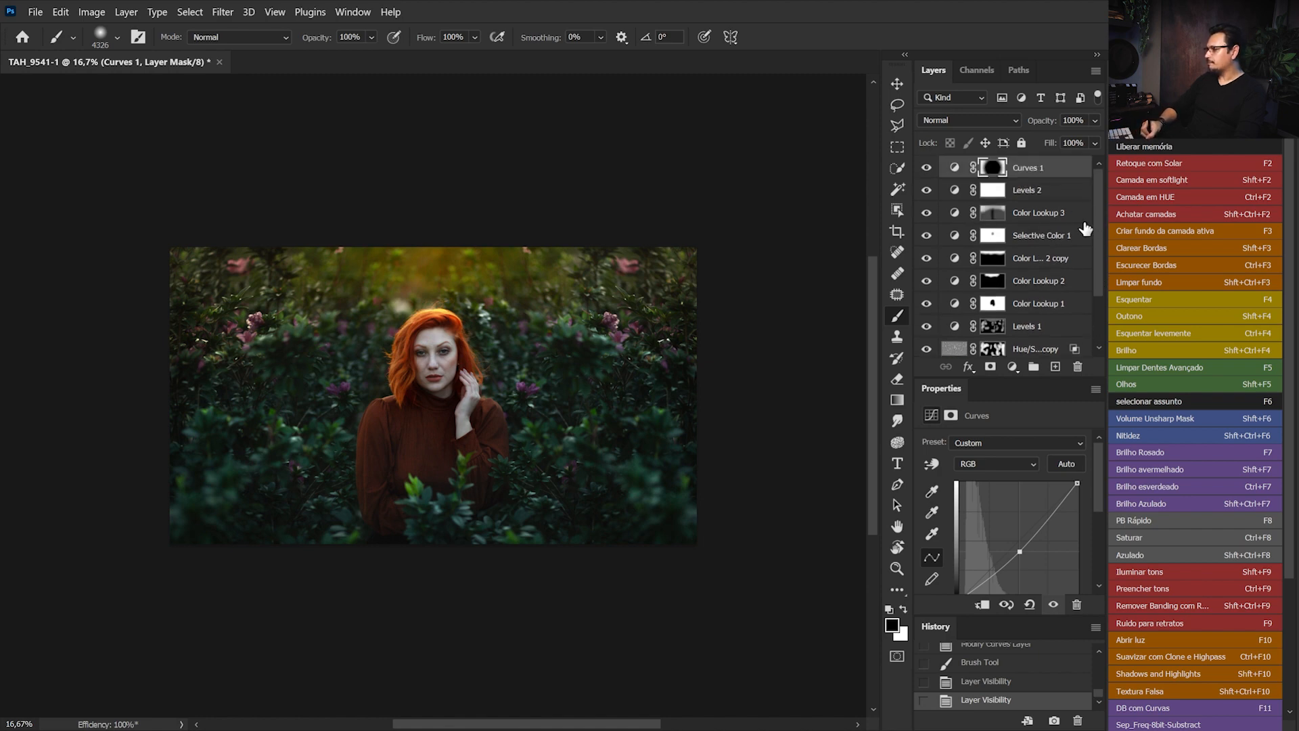
Add a linear Gradient Fill layer above Curves 1 with its angle at -82,84° so the colour fades downward from the image's upper edge.
left_click(1013, 369)
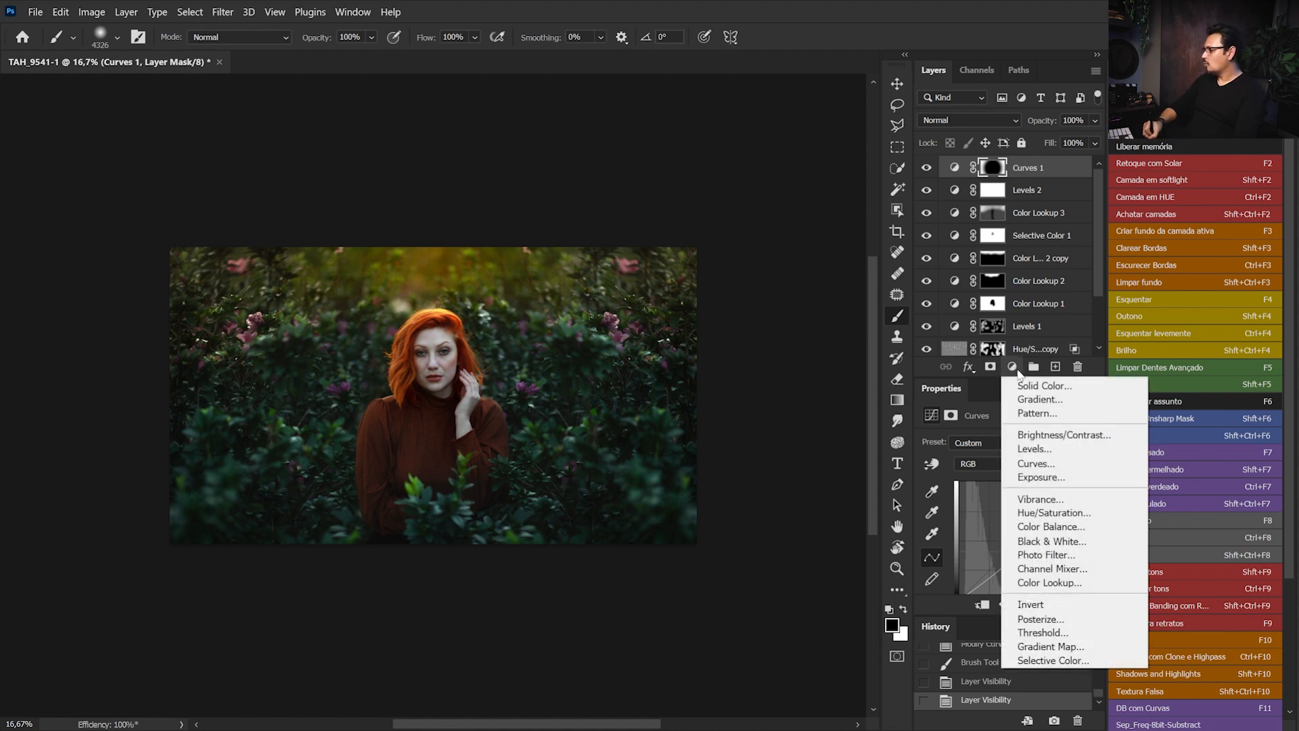
left_click(1027, 405)
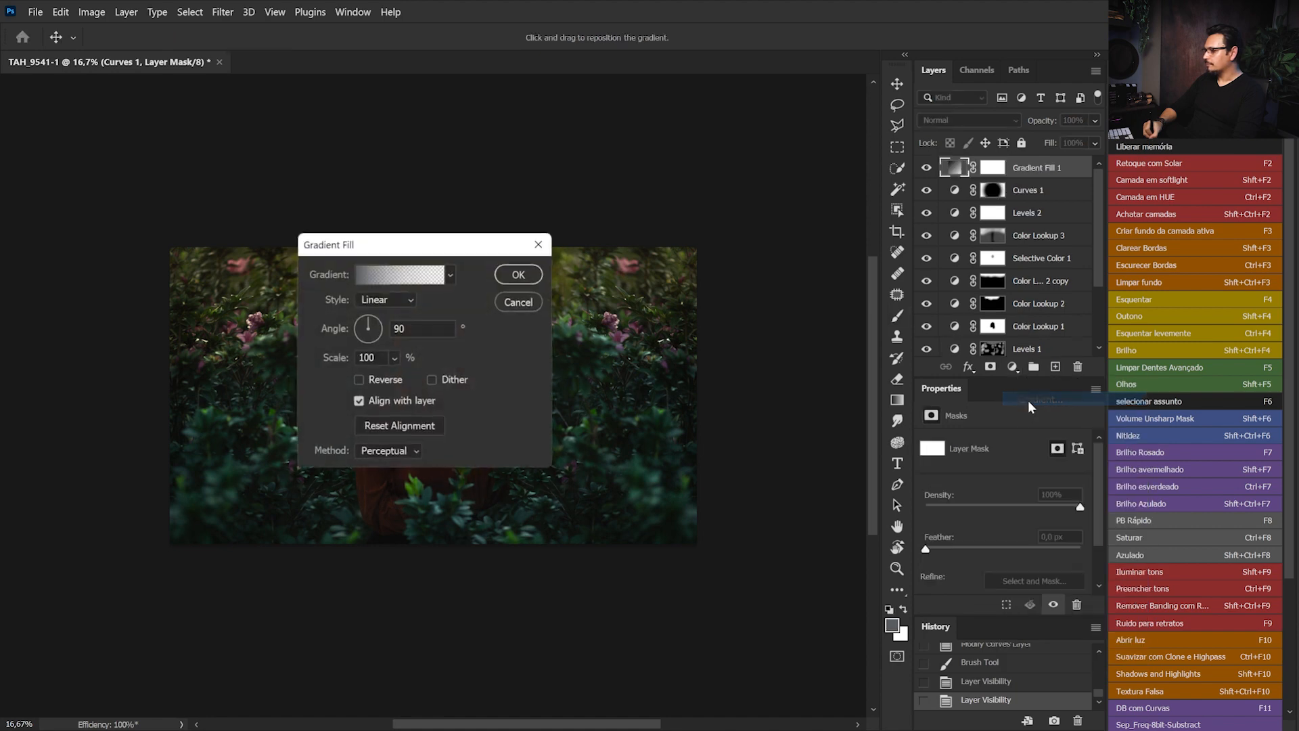
left_click_drag(489, 246, 821, 126)
left_click_drag(701, 227, 719, 286)
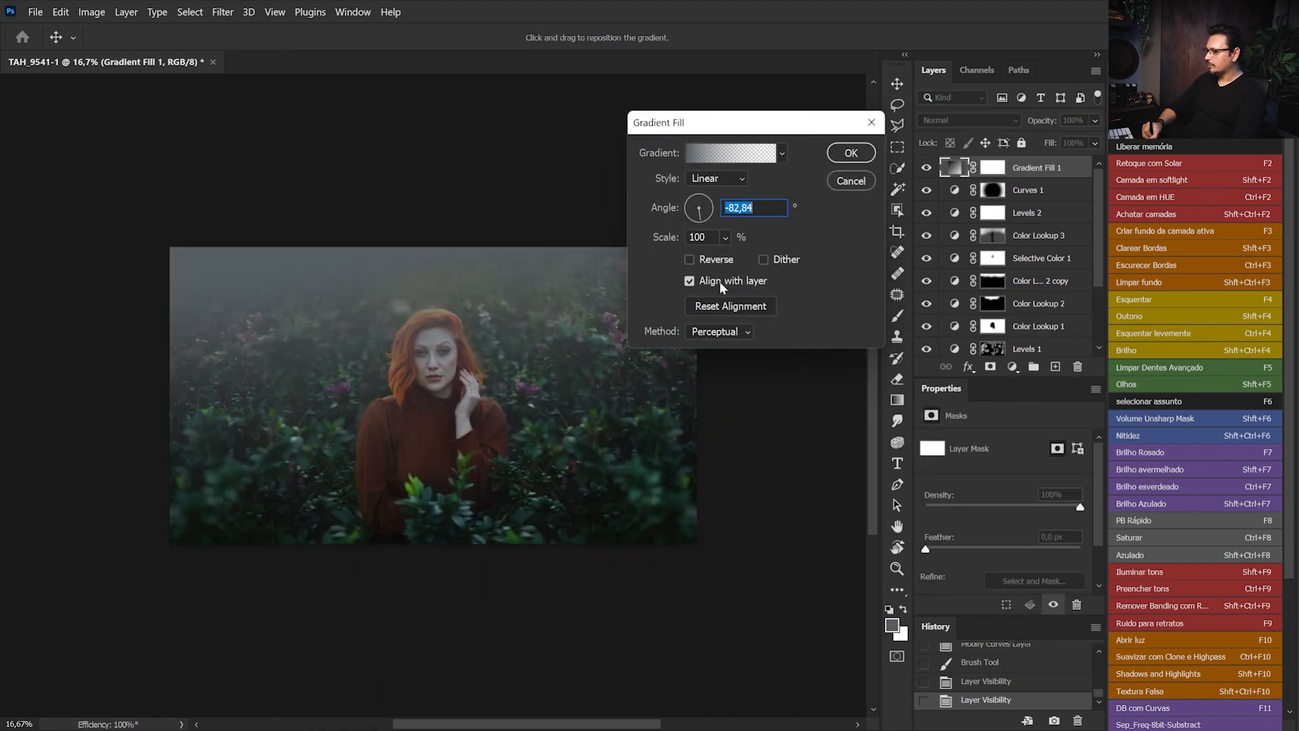
Recolour the gradient's starting colour stop to orange c96a0e, keeping the fade to transparent, and apply the gradient fill.
left_click(743, 152)
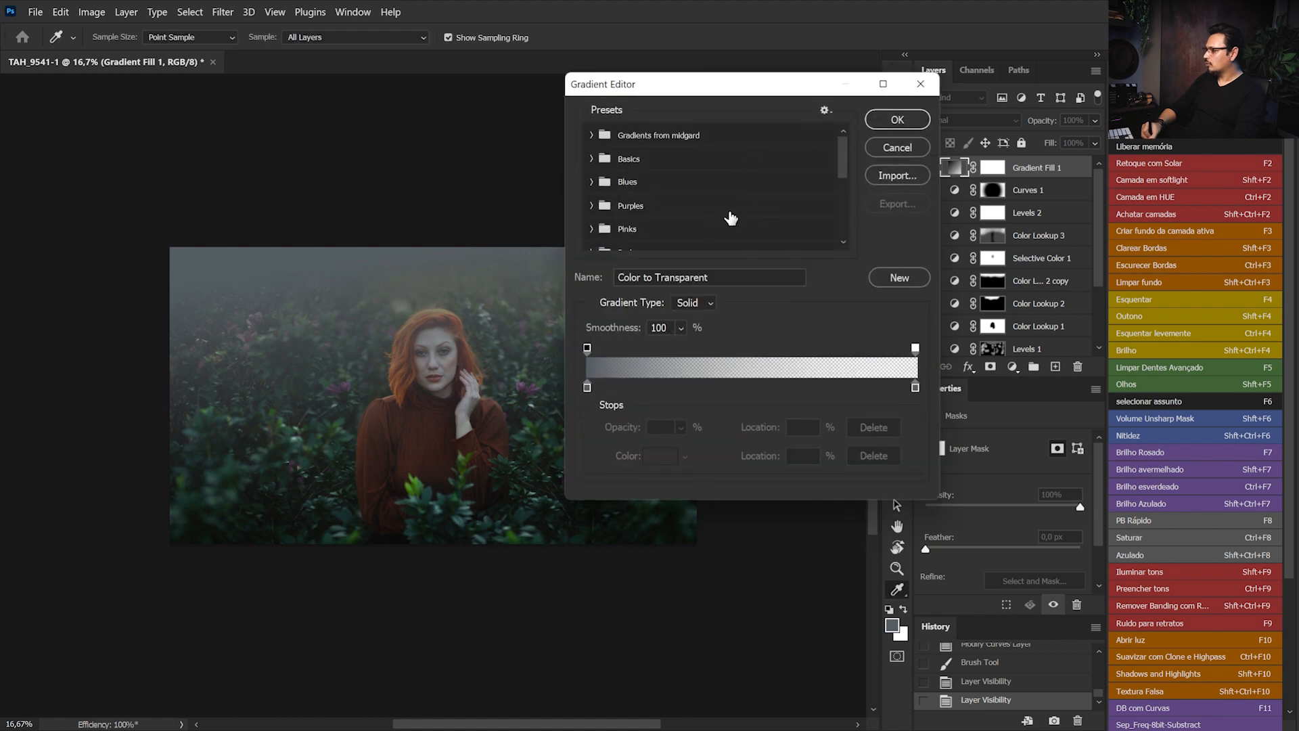
left_click(587, 387)
left_click(660, 456)
left_click_drag(824, 175, 820, 232)
mouse_move(732, 125)
left_mouse_down()
mouse_move(763, 96)
mouse_move(783, 139)
left_mouse_up()
left_click_drag(831, 238, 827, 241)
left_click(786, 145)
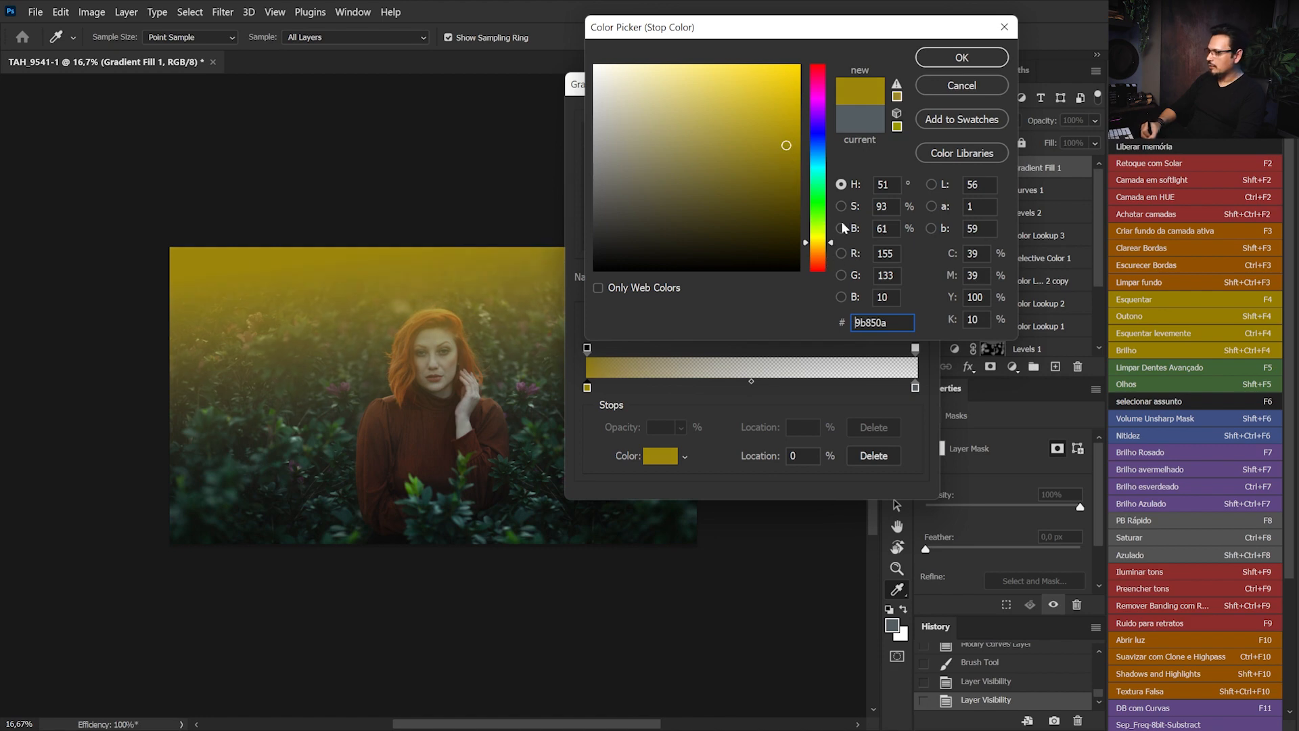
left_click(834, 254)
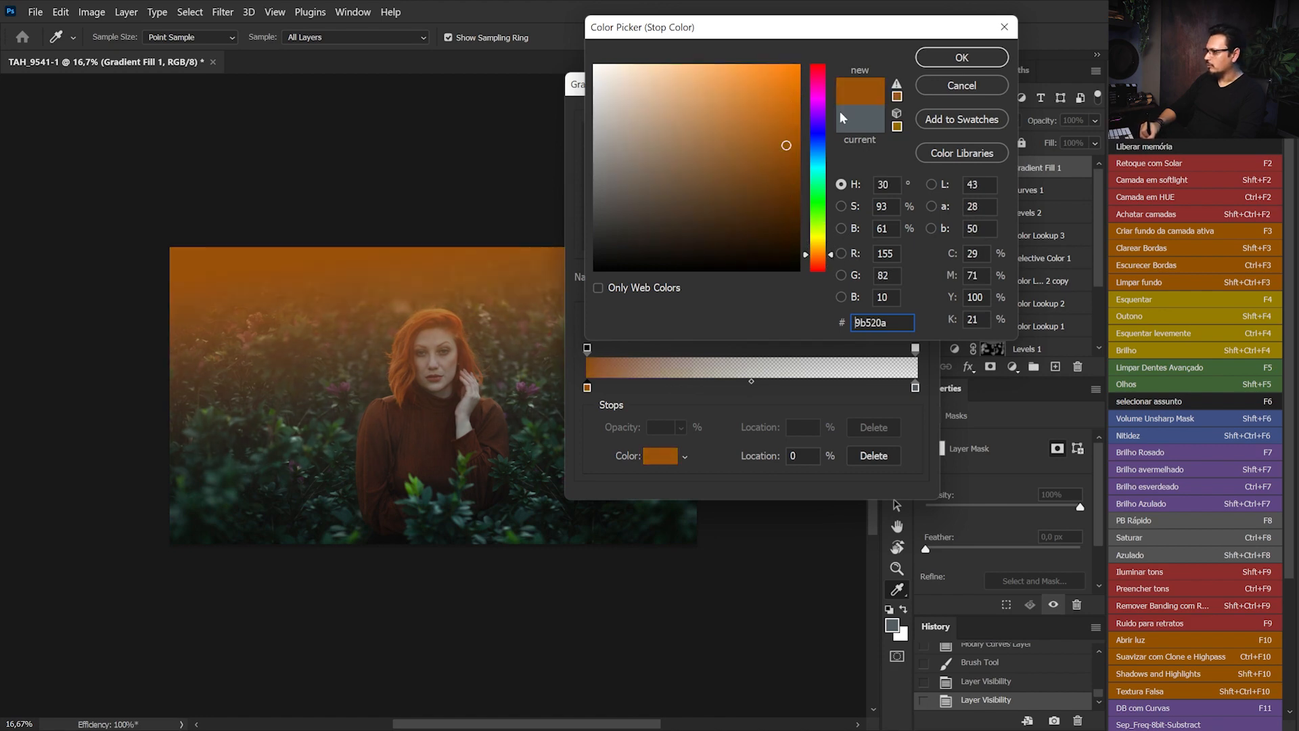
left_click_drag(787, 146, 788, 111)
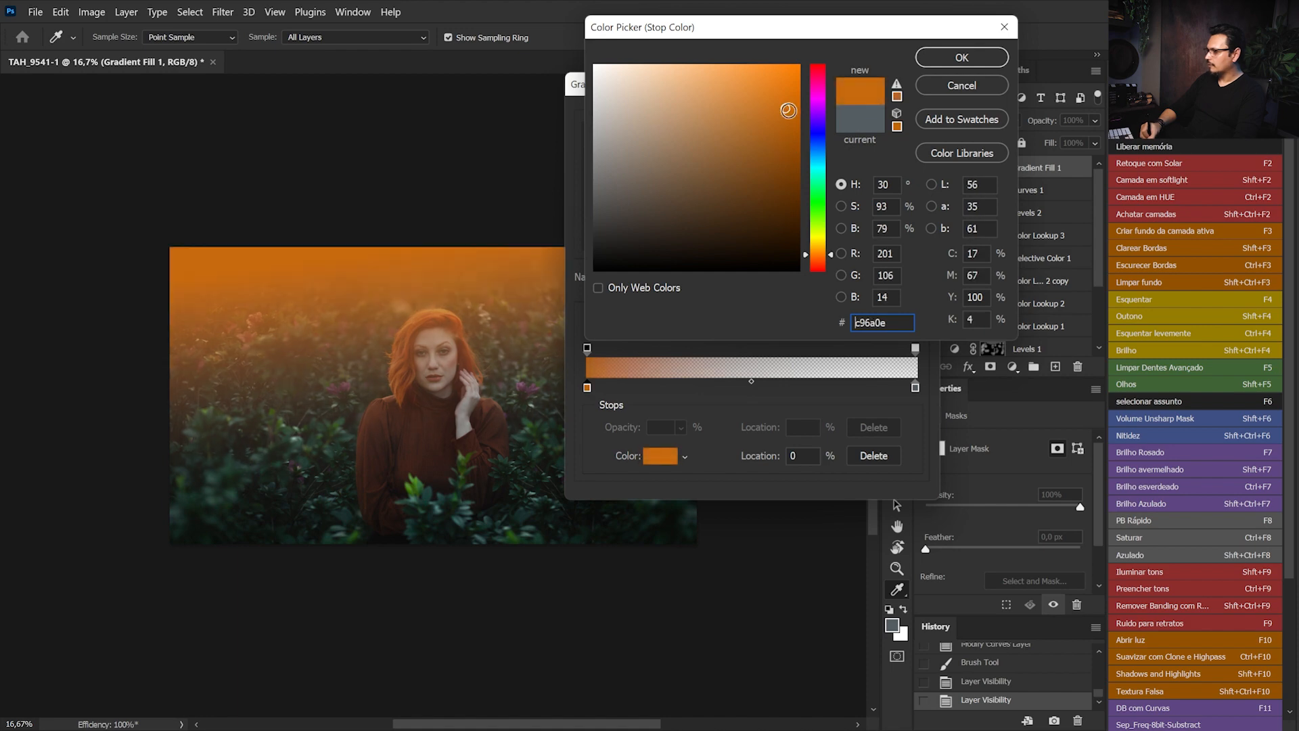
left_click(967, 60)
left_click(905, 121)
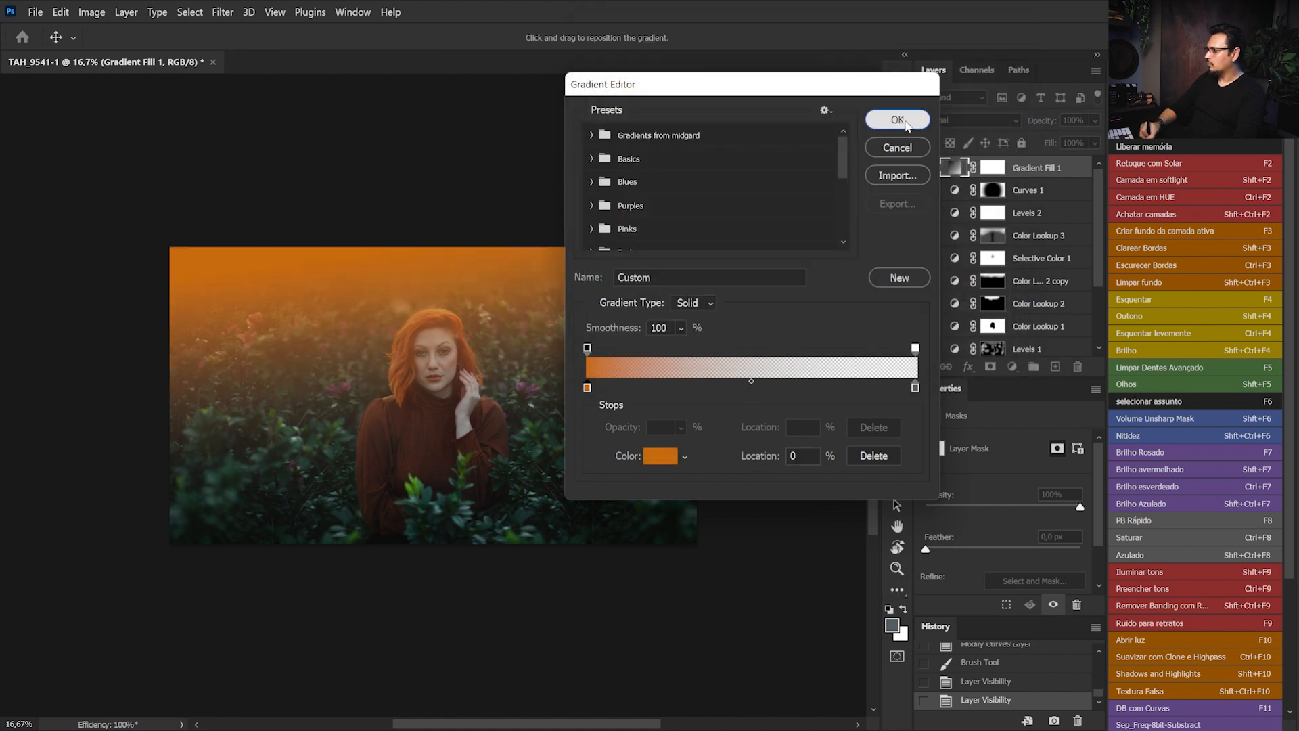
left_click(850, 153)
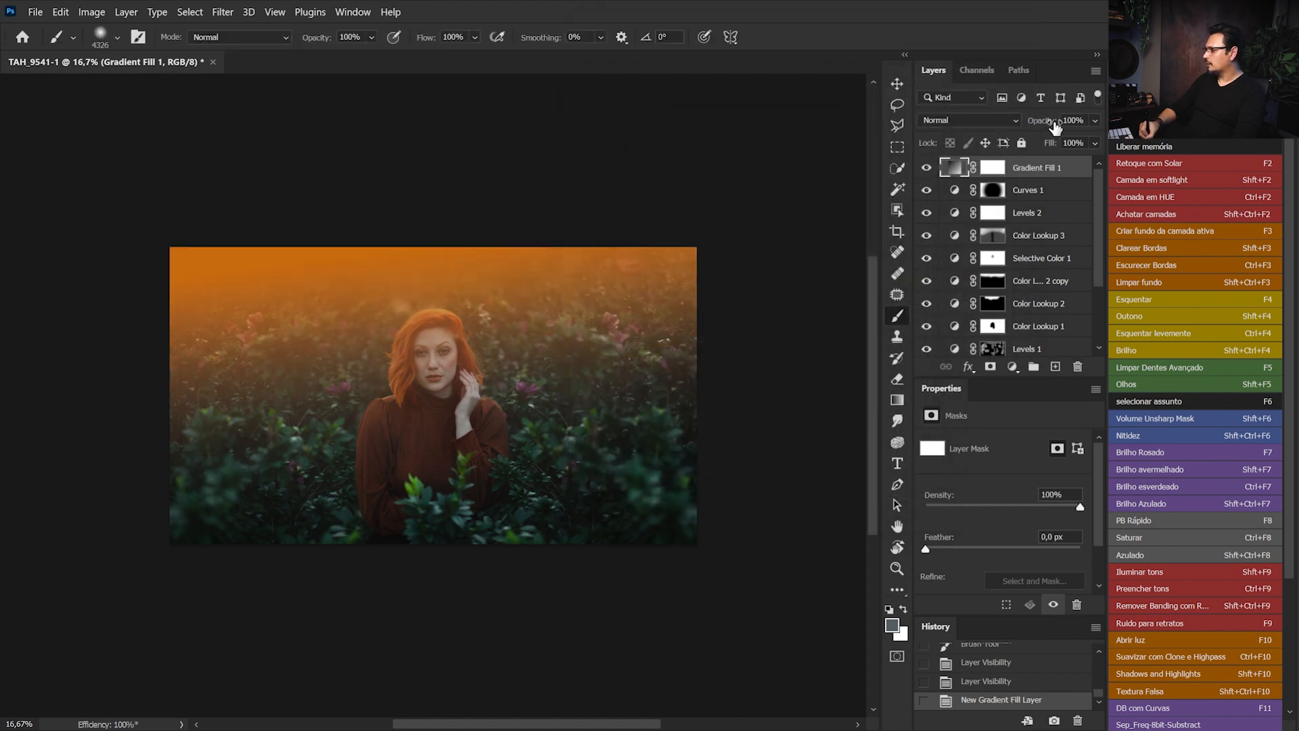
Lower the gradient fill layer's opacity to 18% and move the Curves 1 vignette layer above it.
left_click_drag(1095, 120, 1041, 140)
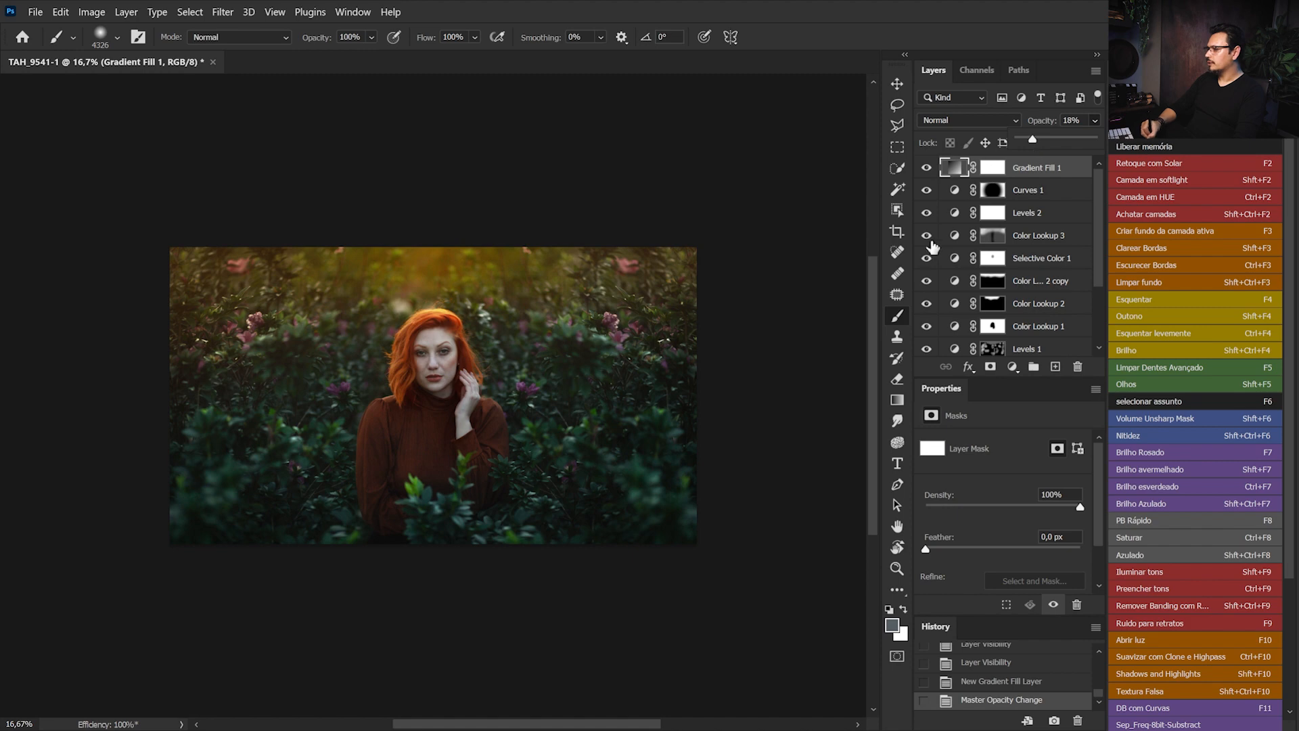
left_click(927, 169)
left_click(927, 169)
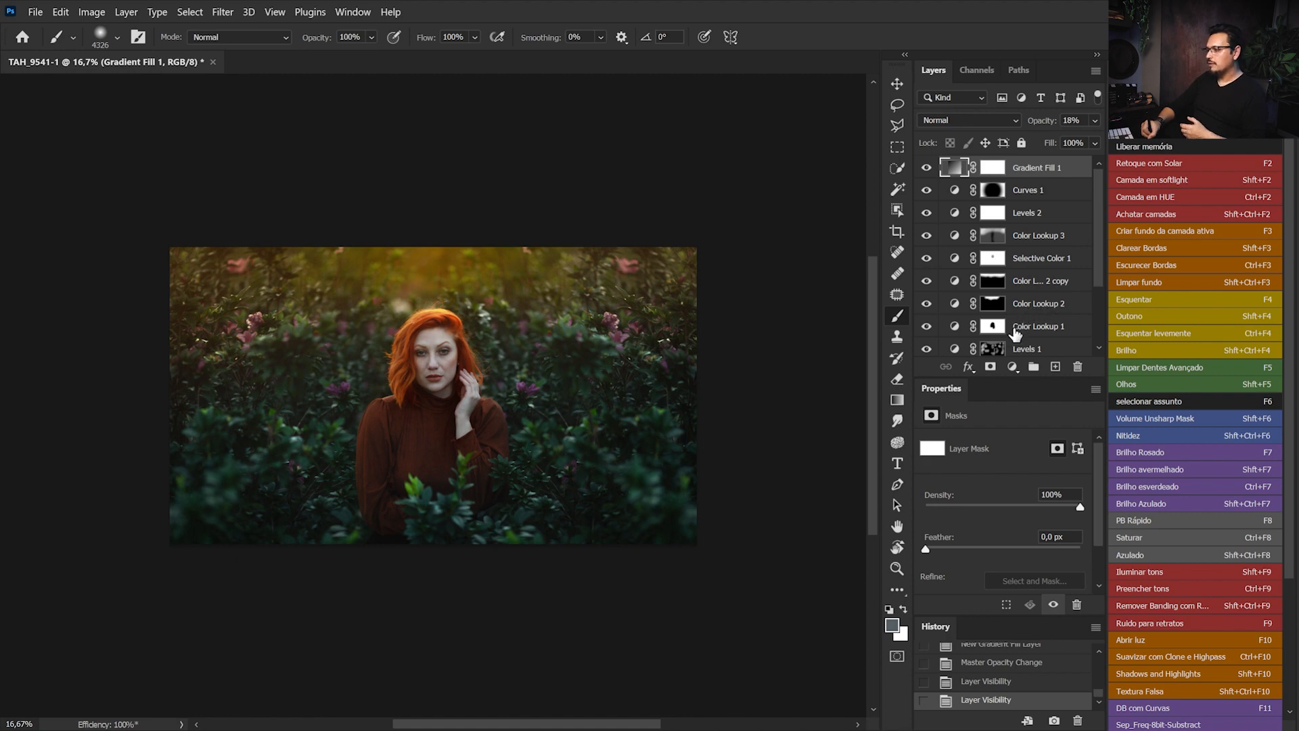
left_click_drag(957, 194, 958, 164)
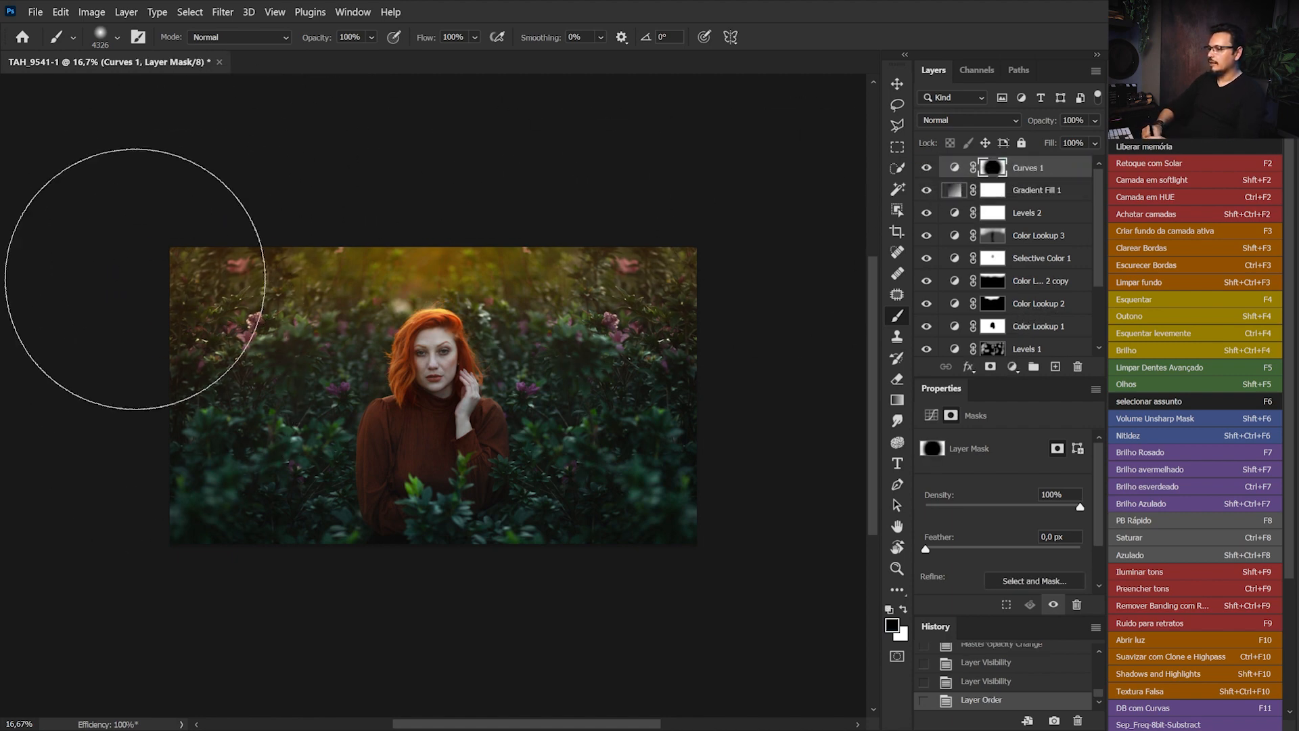